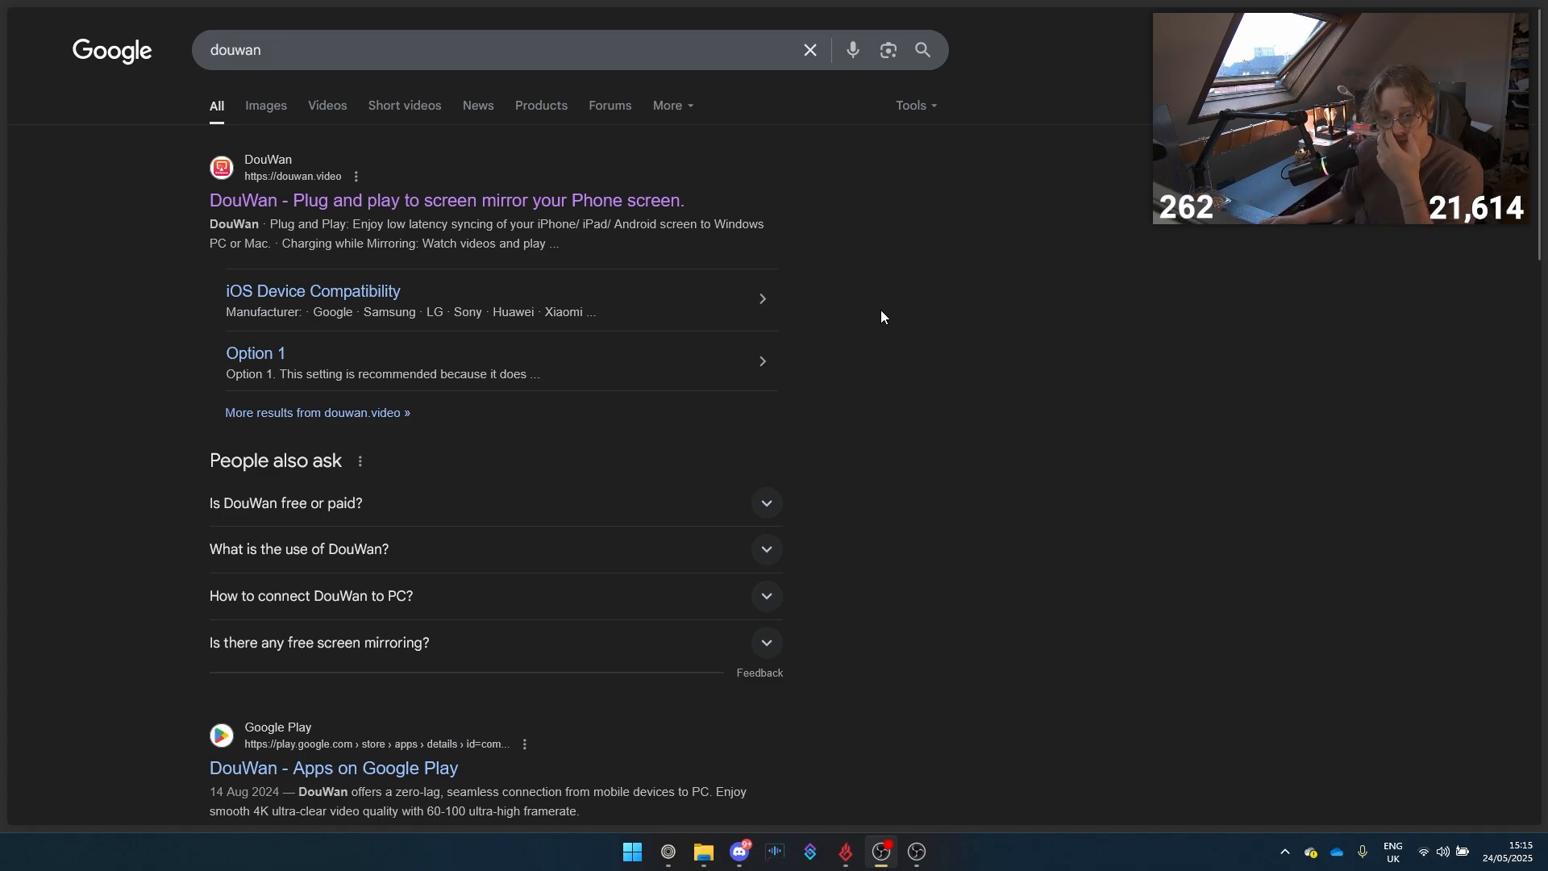
# Step: Open the DouWan website from the search results and switch to the Open Broadcaster Software page
pyautogui.click(641, 203)
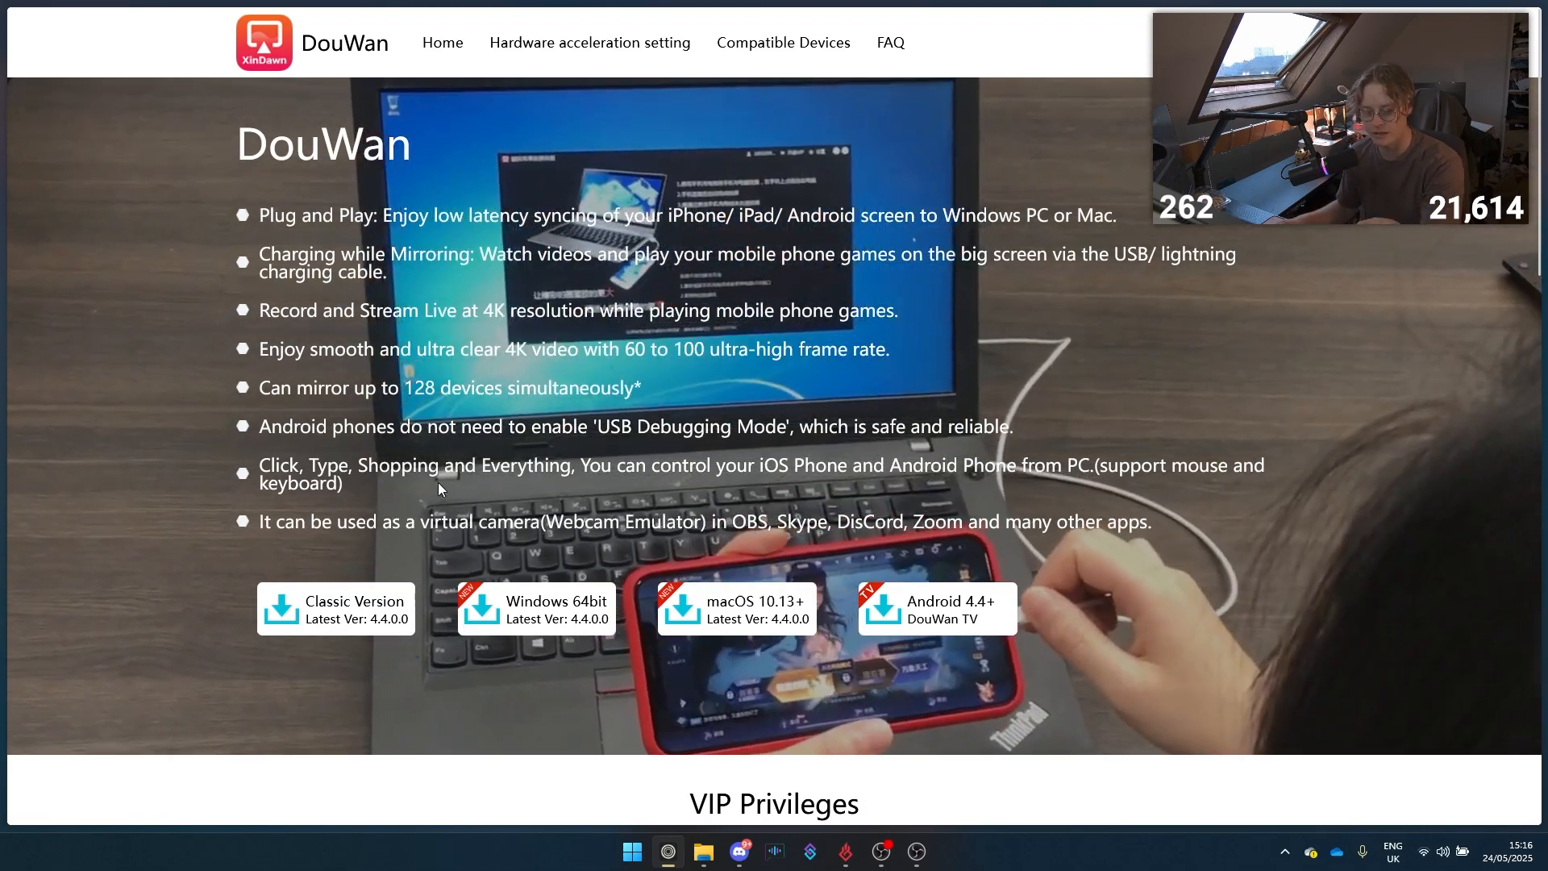
pyautogui.moveTo(74, 309)
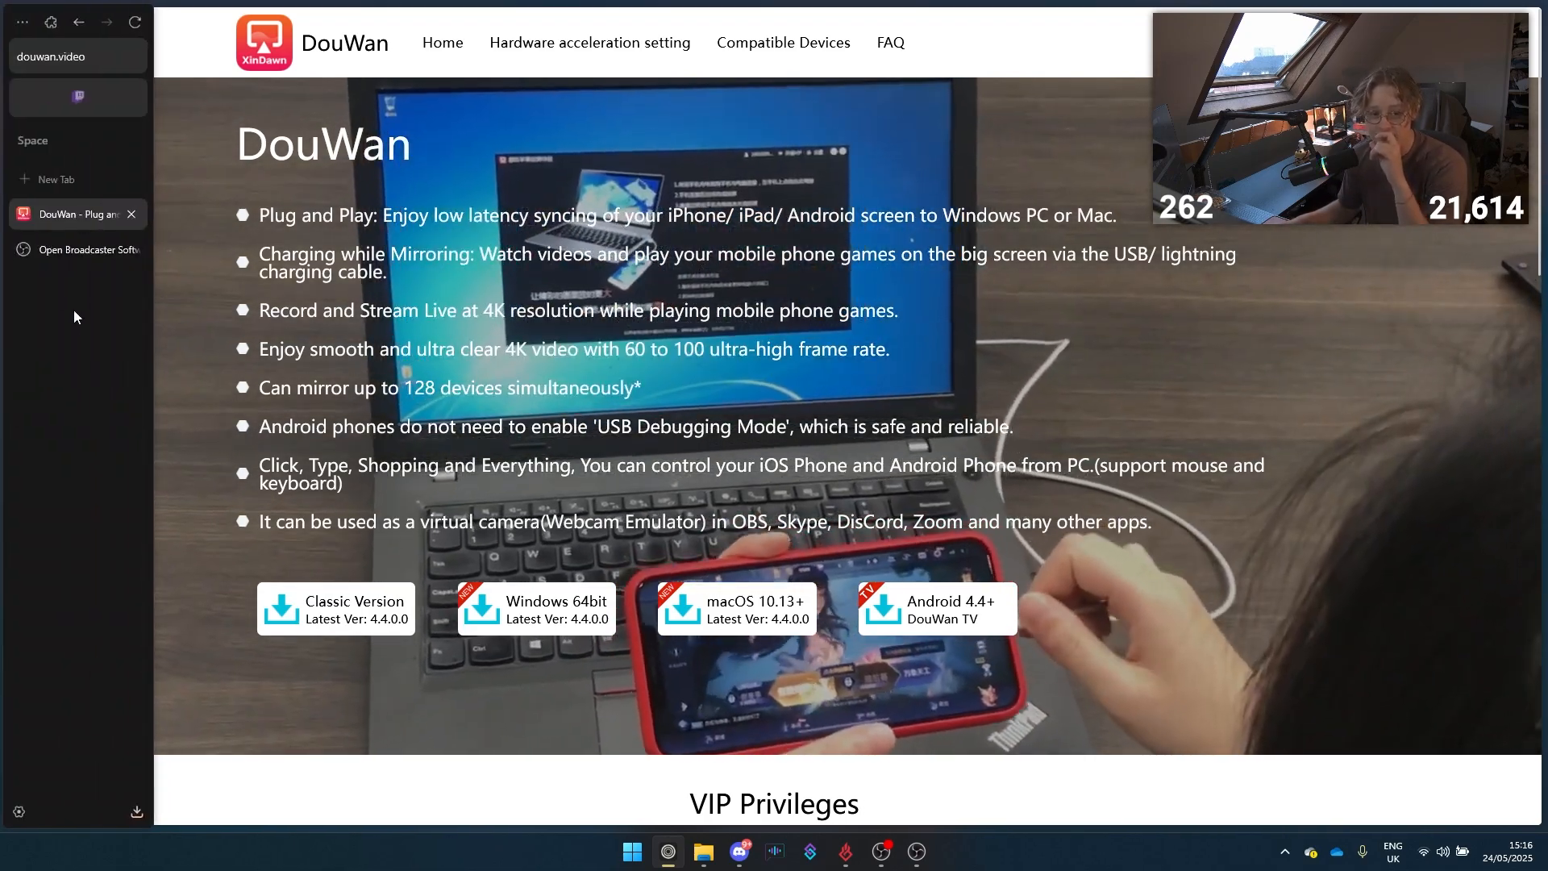
pyautogui.click(69, 255)
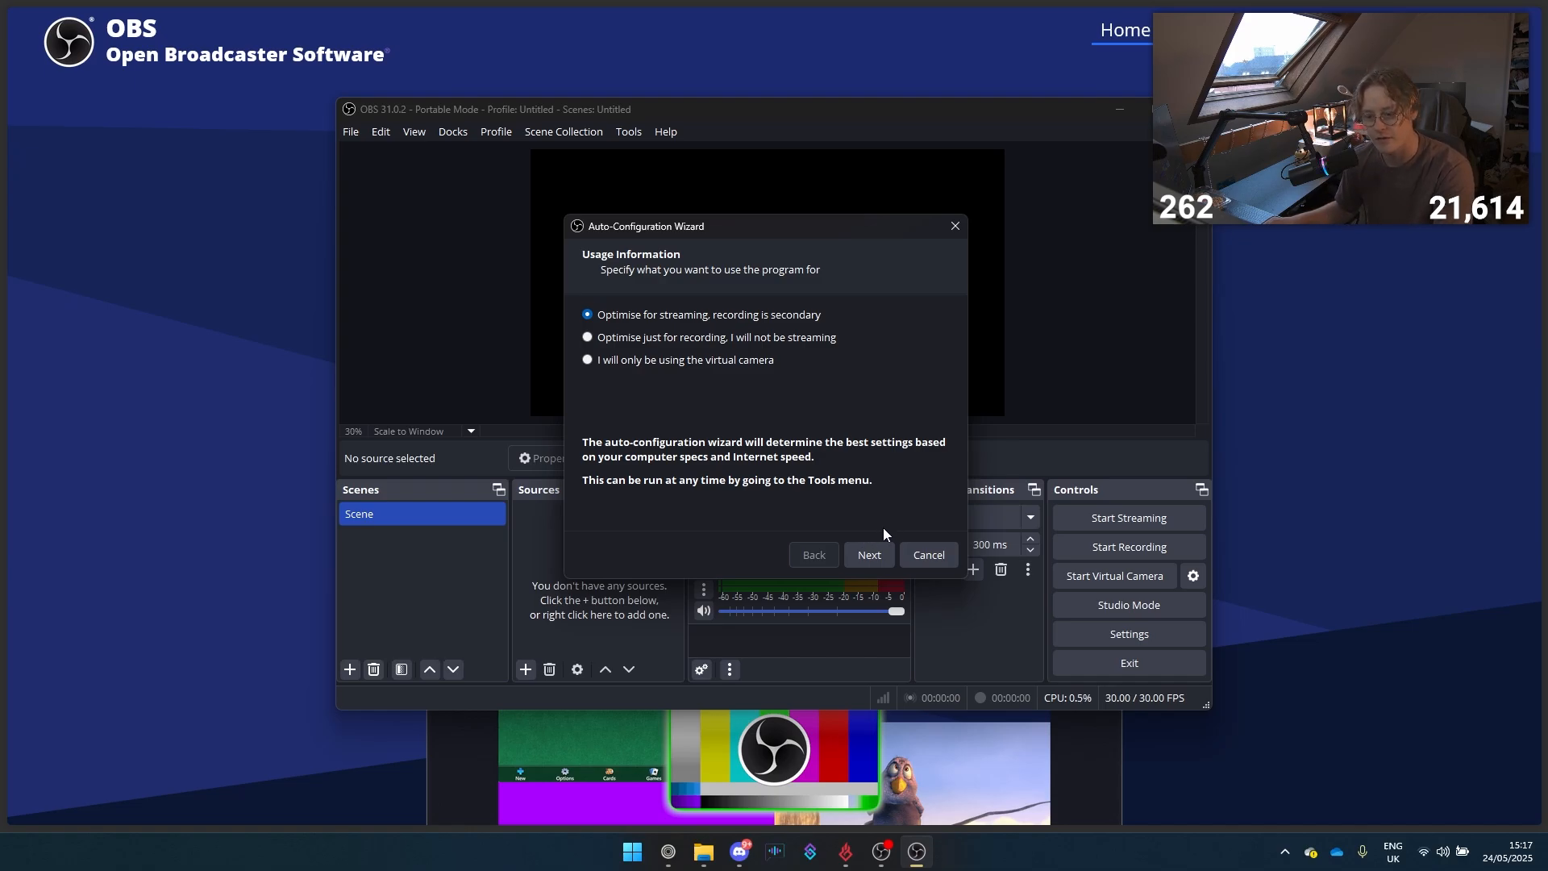
# Step: Set the auto-configuration wizard to optimise for streaming, with 60 FPS and the current 1920x1080 base resolution
pyautogui.click(871, 555)
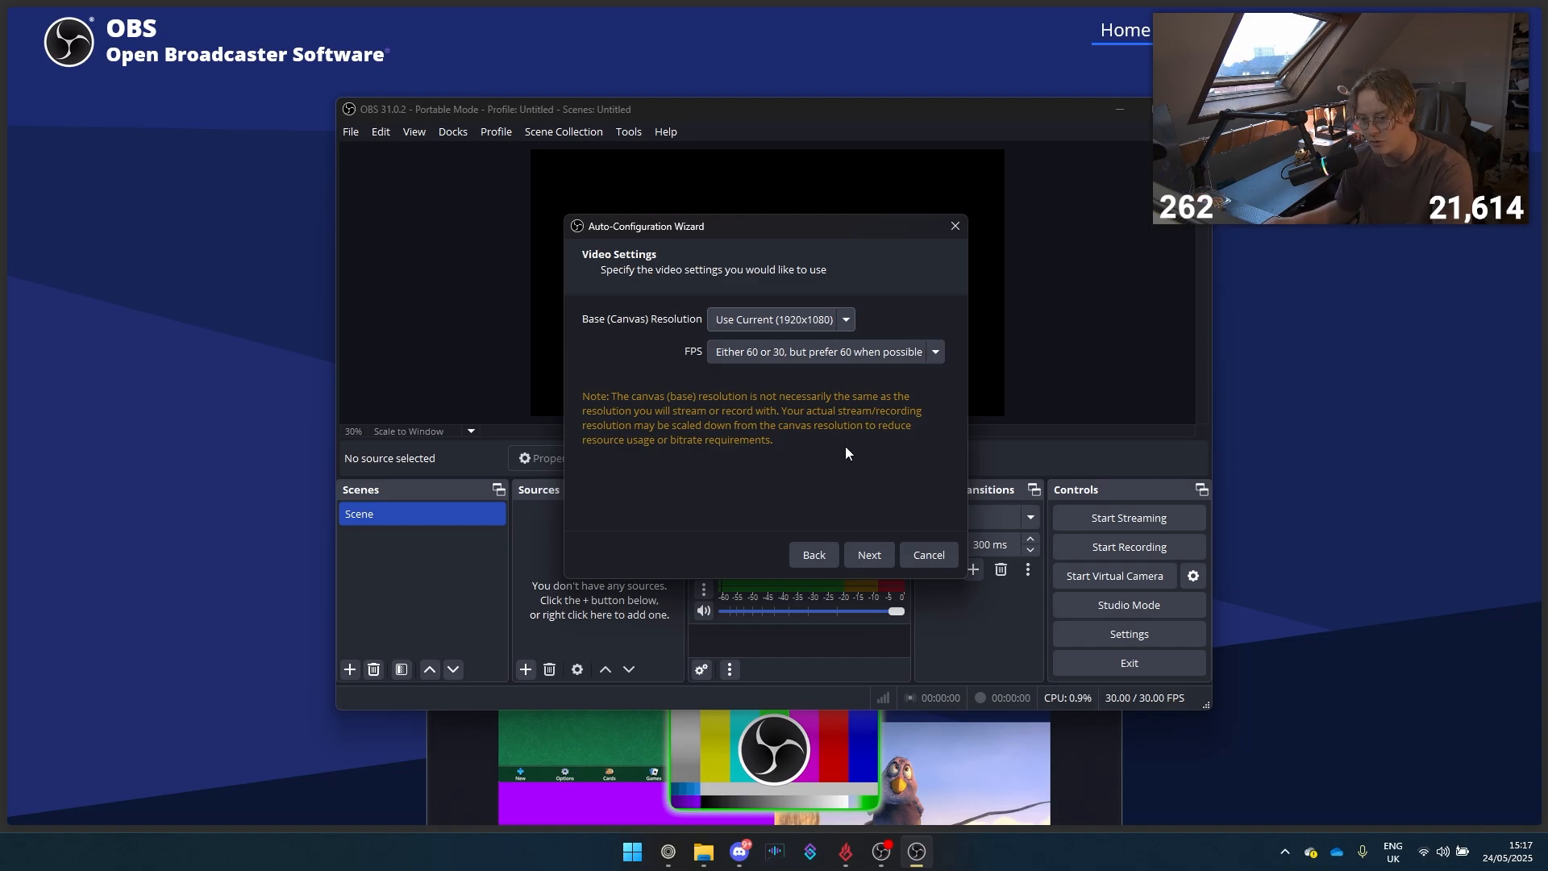
pyautogui.click(834, 355)
pyautogui.click(873, 430)
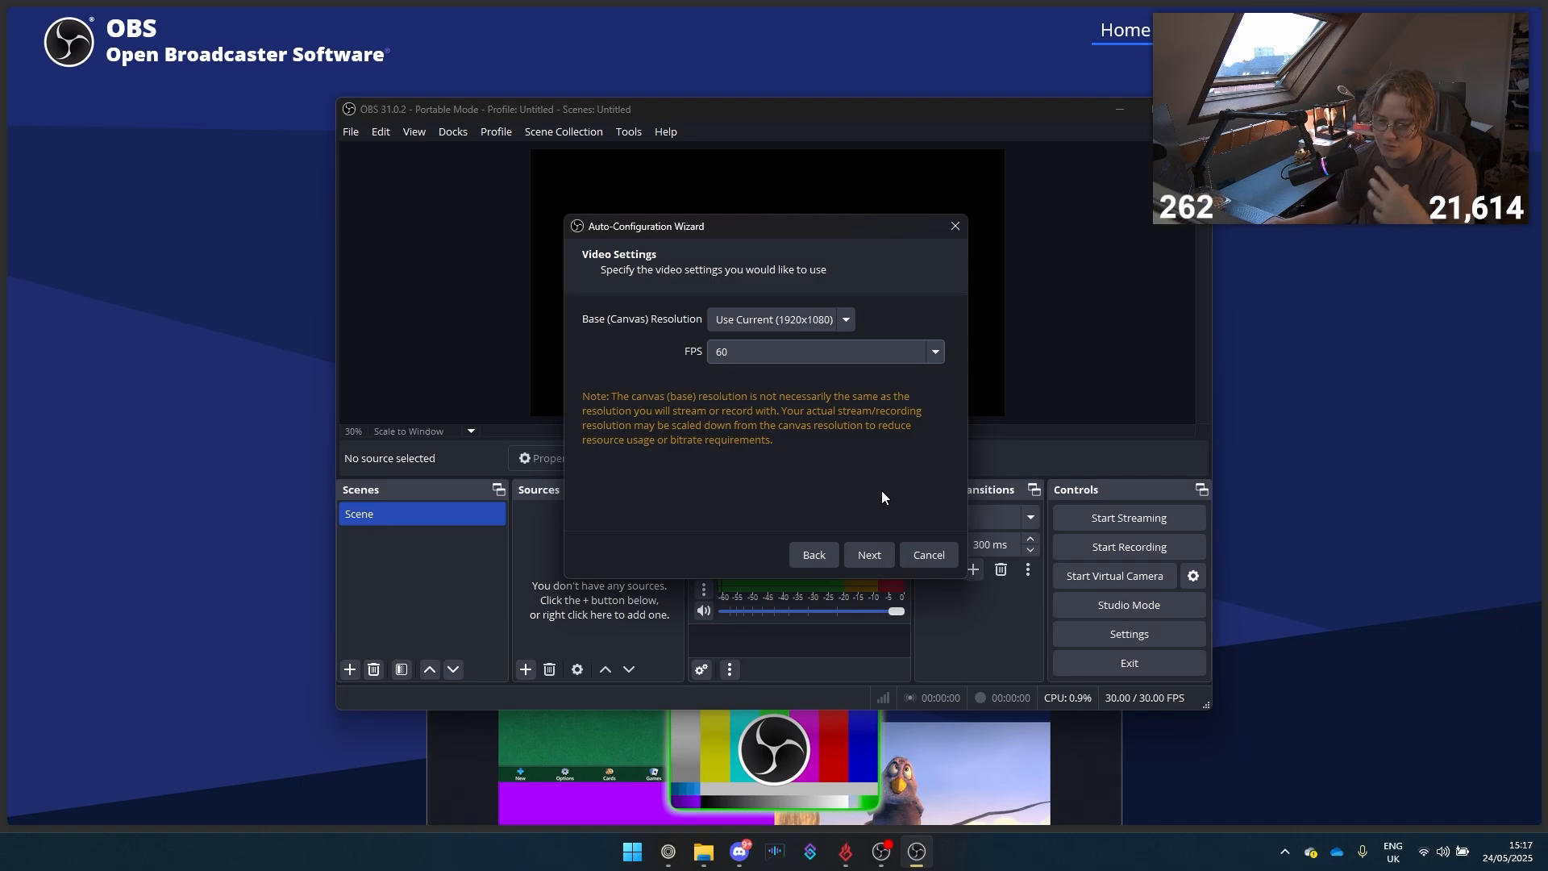
pyautogui.click(830, 319)
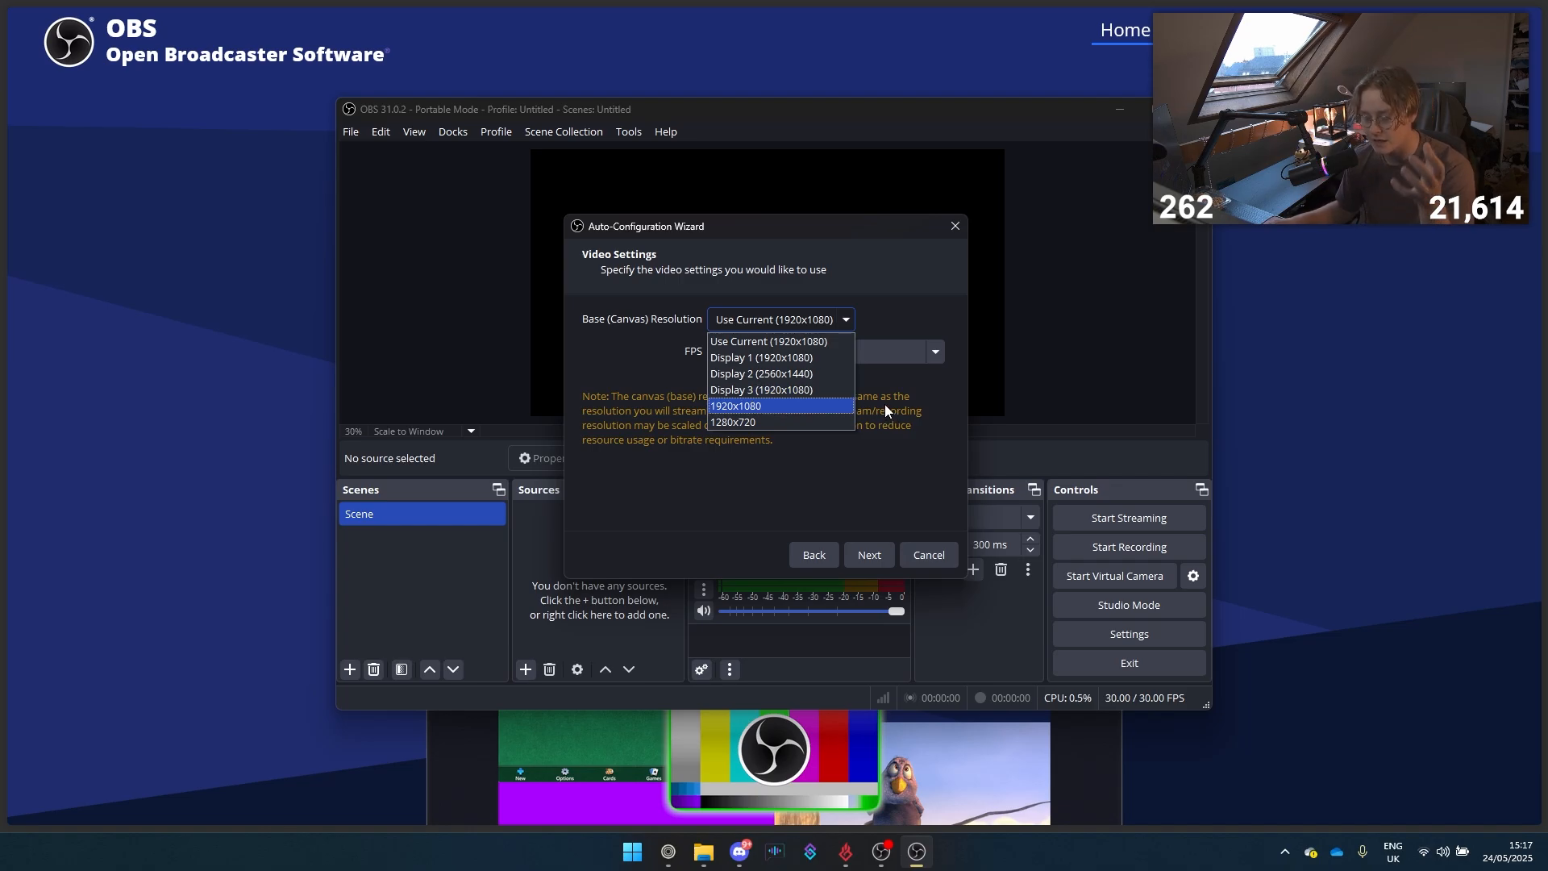
pyautogui.click(822, 343)
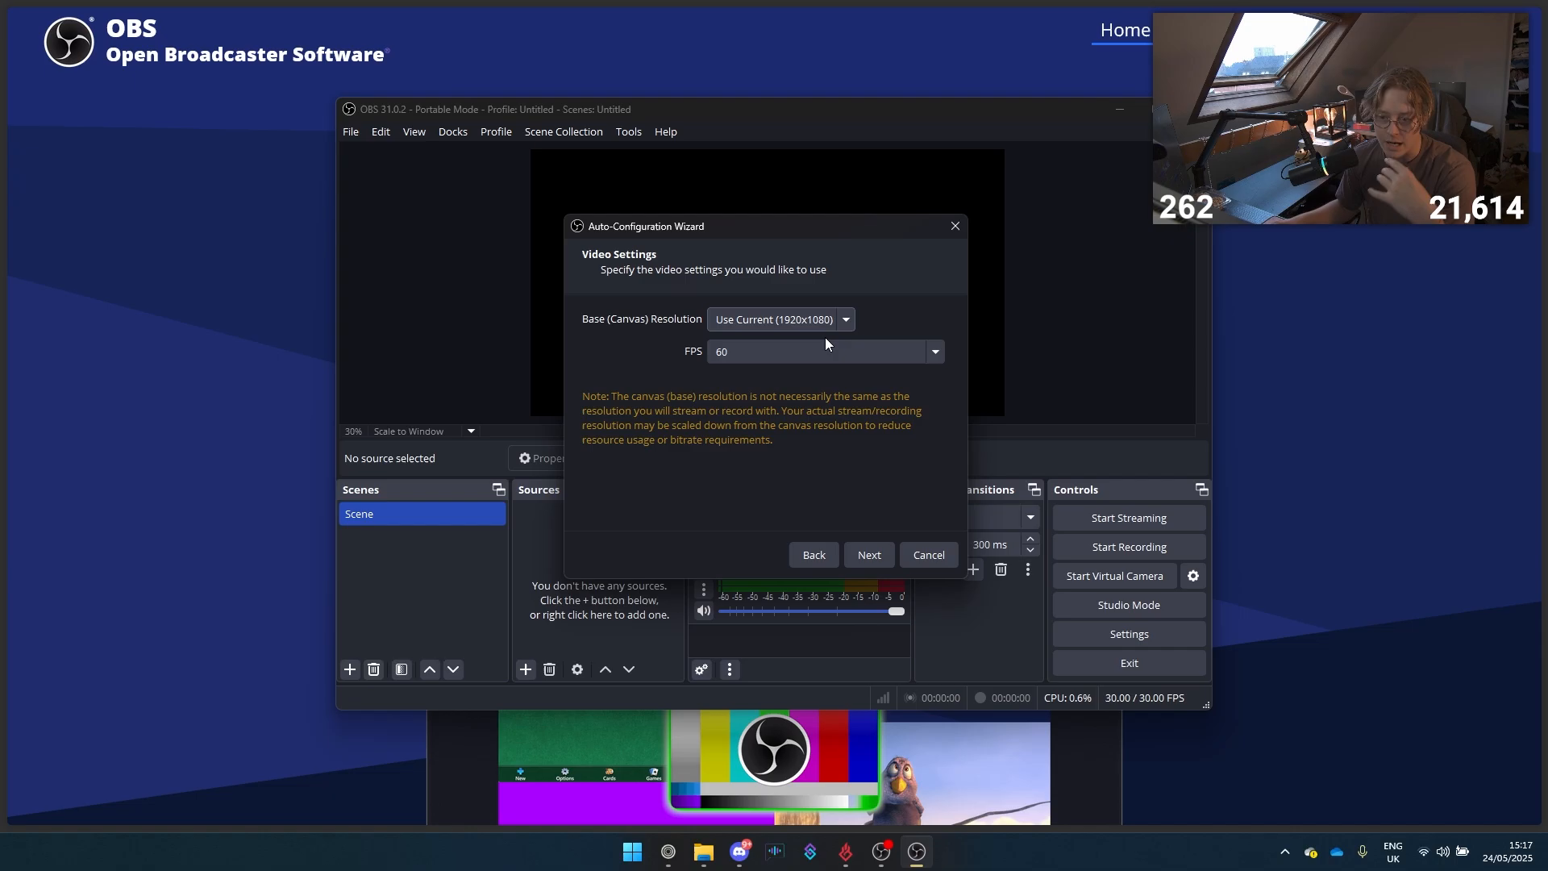
pyautogui.click(864, 547)
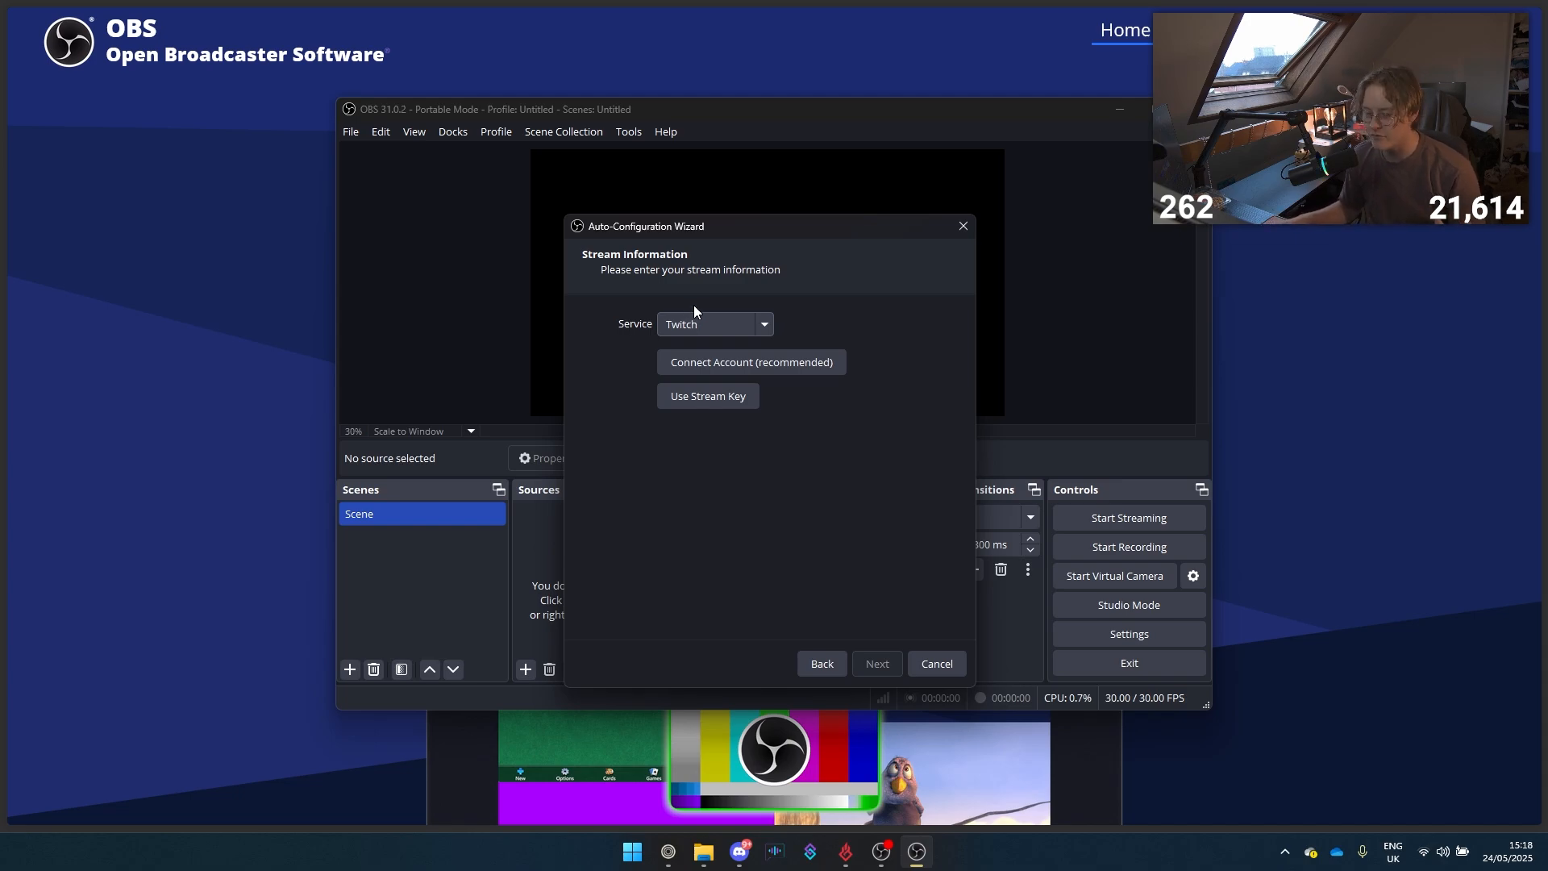
# Step: Choose YouTube - RTMPS as the streaming service and authorise OBS Studio to access the Google account
pyautogui.click(711, 325)
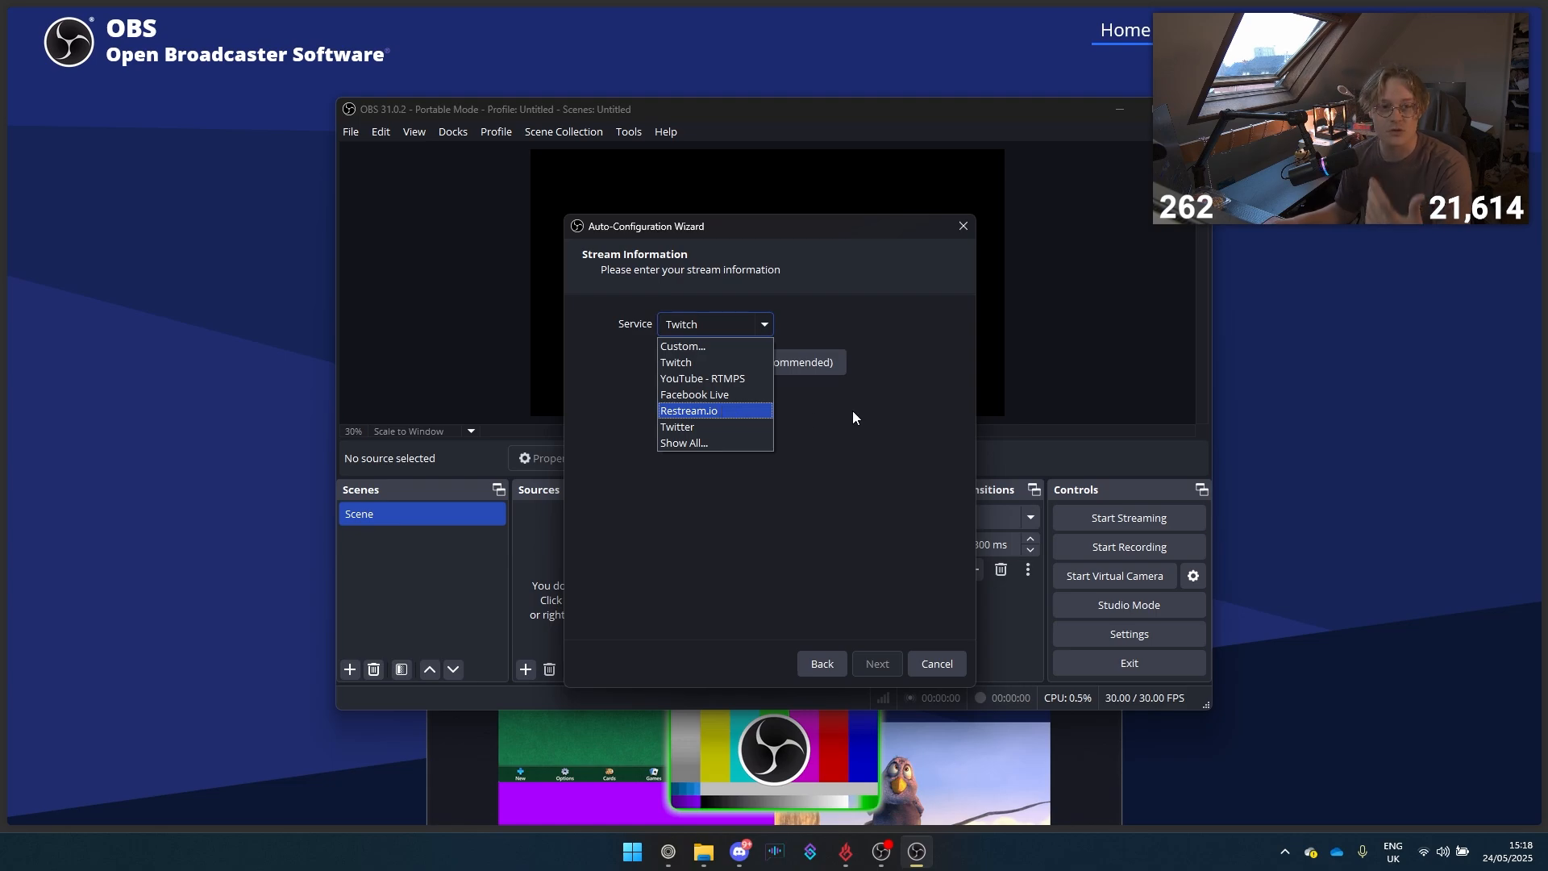
pyautogui.click(720, 378)
pyautogui.click(720, 378)
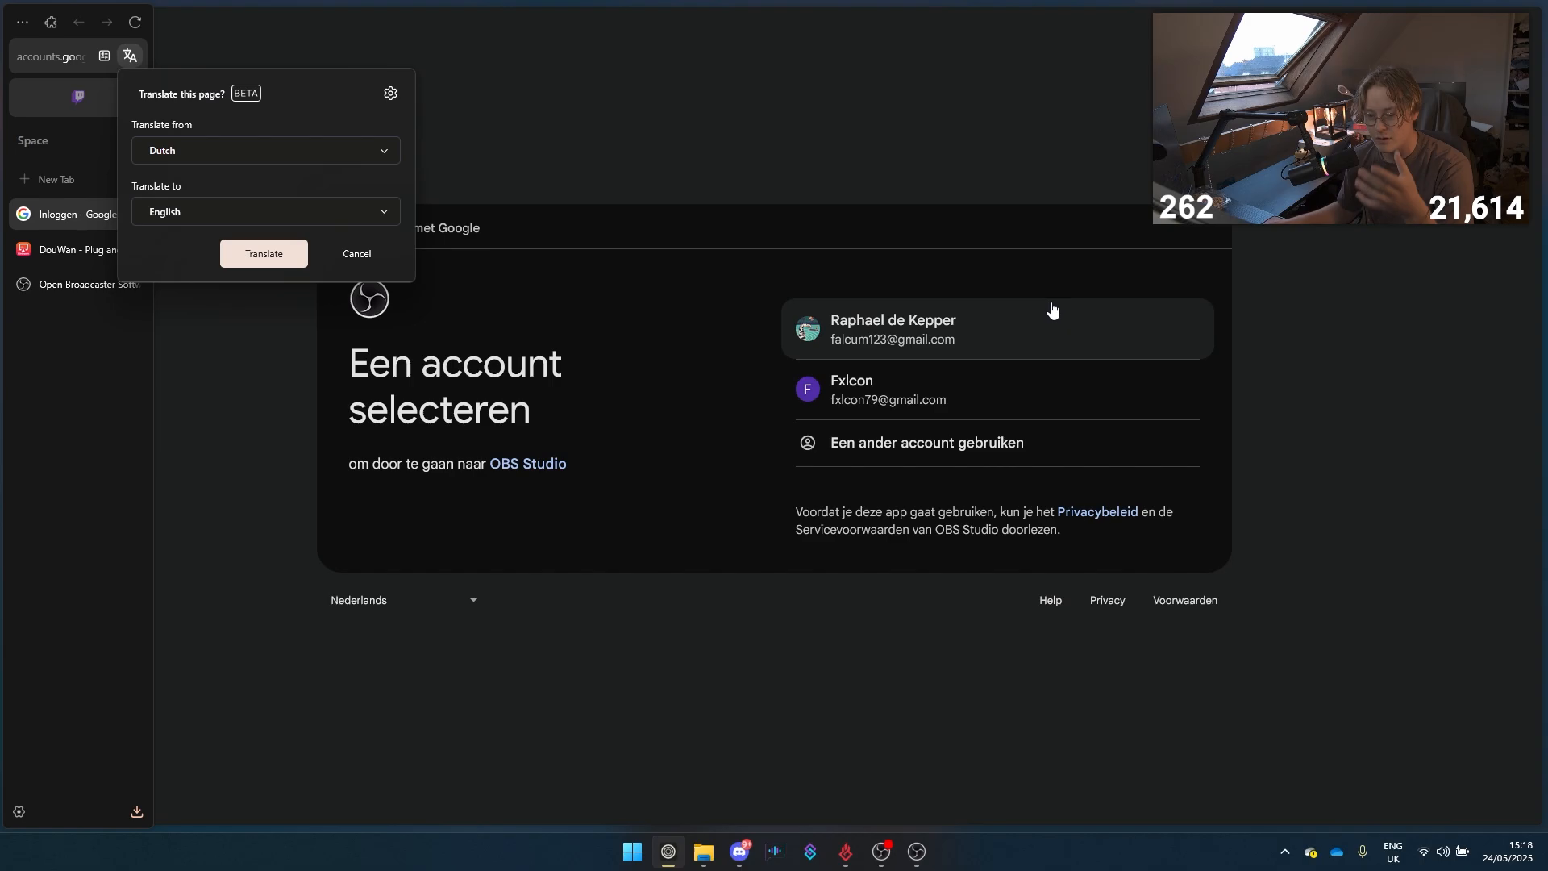
pyautogui.click(934, 356)
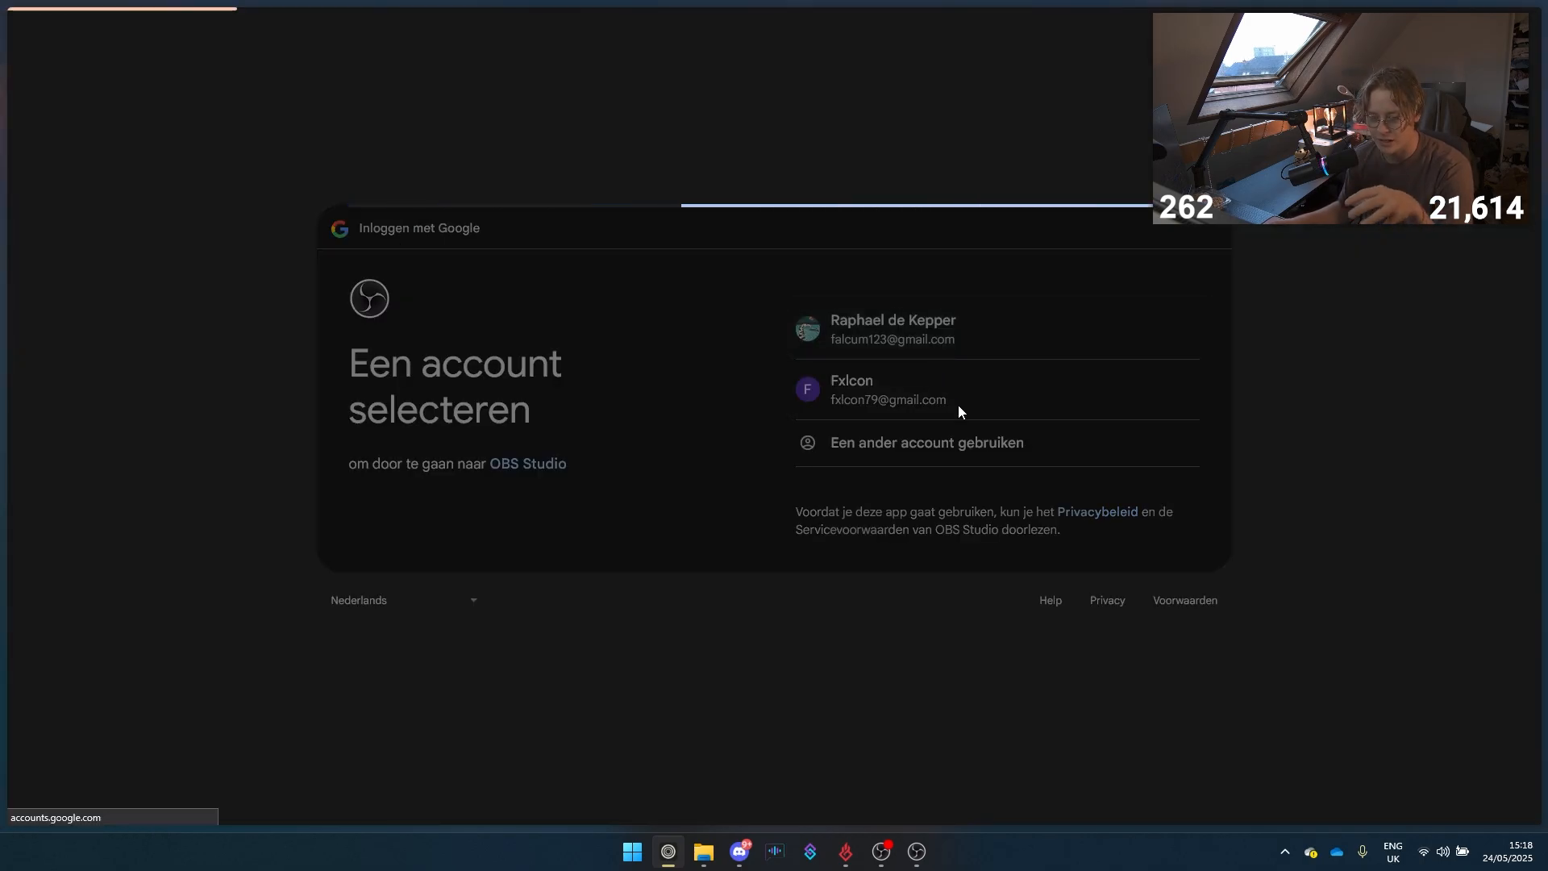
pyautogui.click(951, 504)
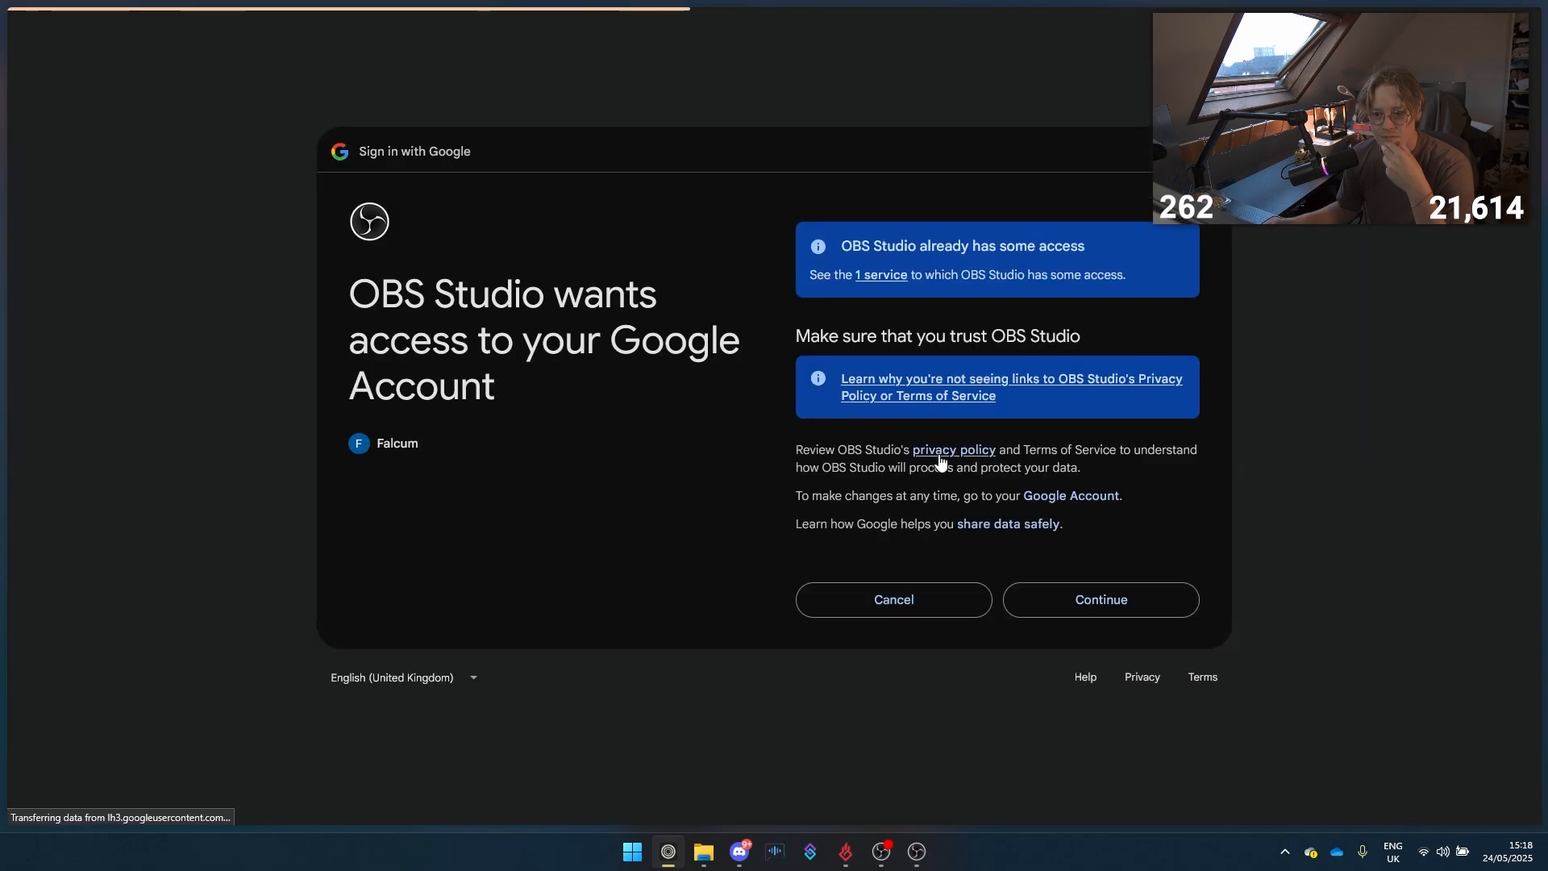
pyautogui.click(1095, 605)
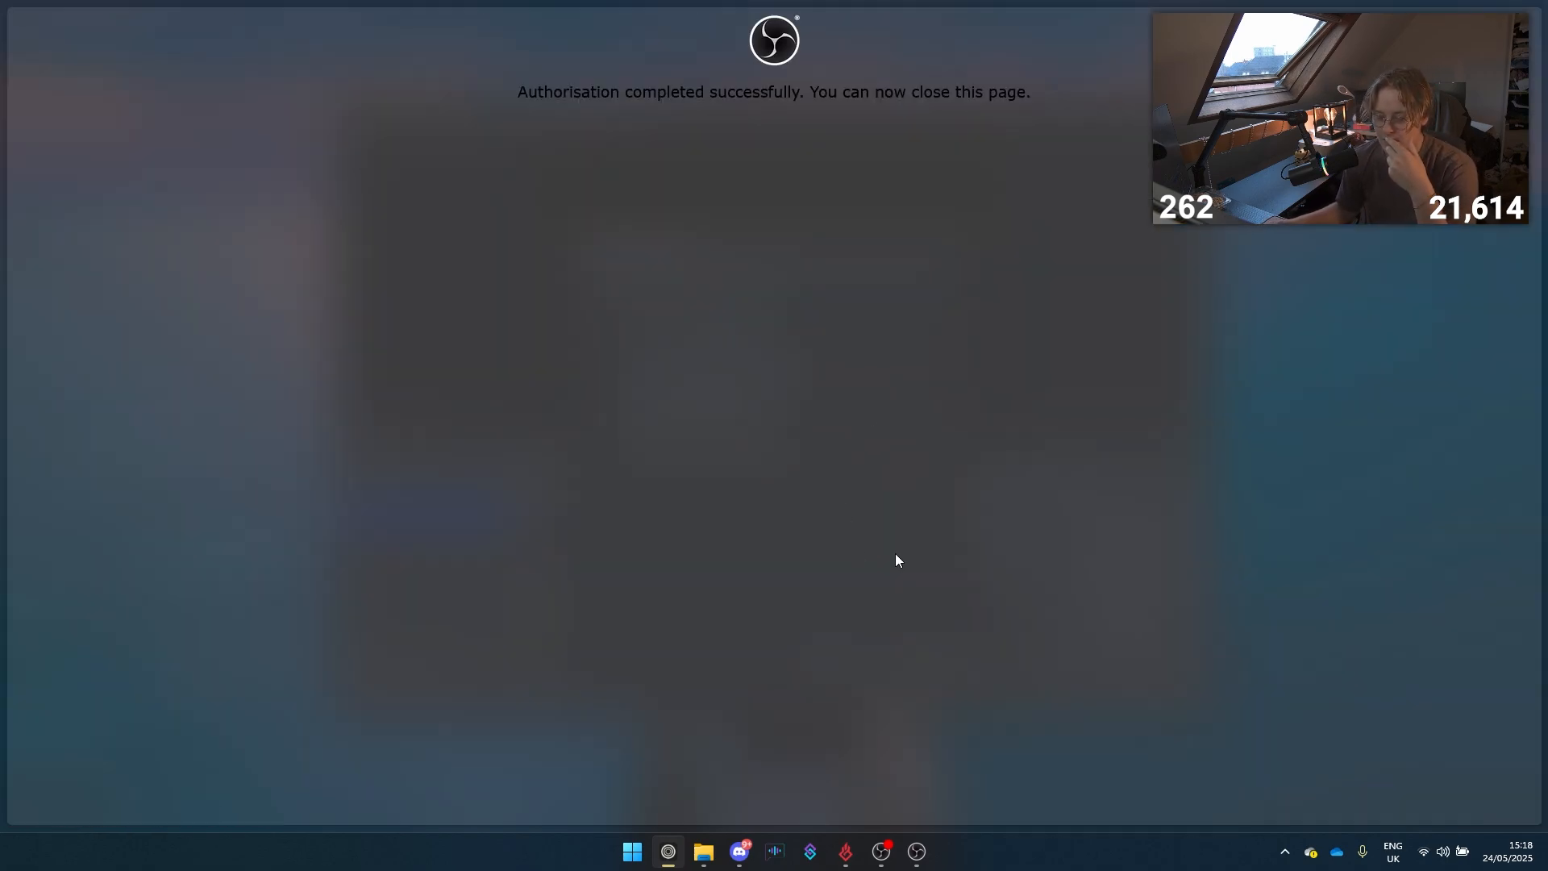
# Step: Return to OBS, run the wizard's configuration test and apply the resulting settings
pyautogui.click(918, 850)
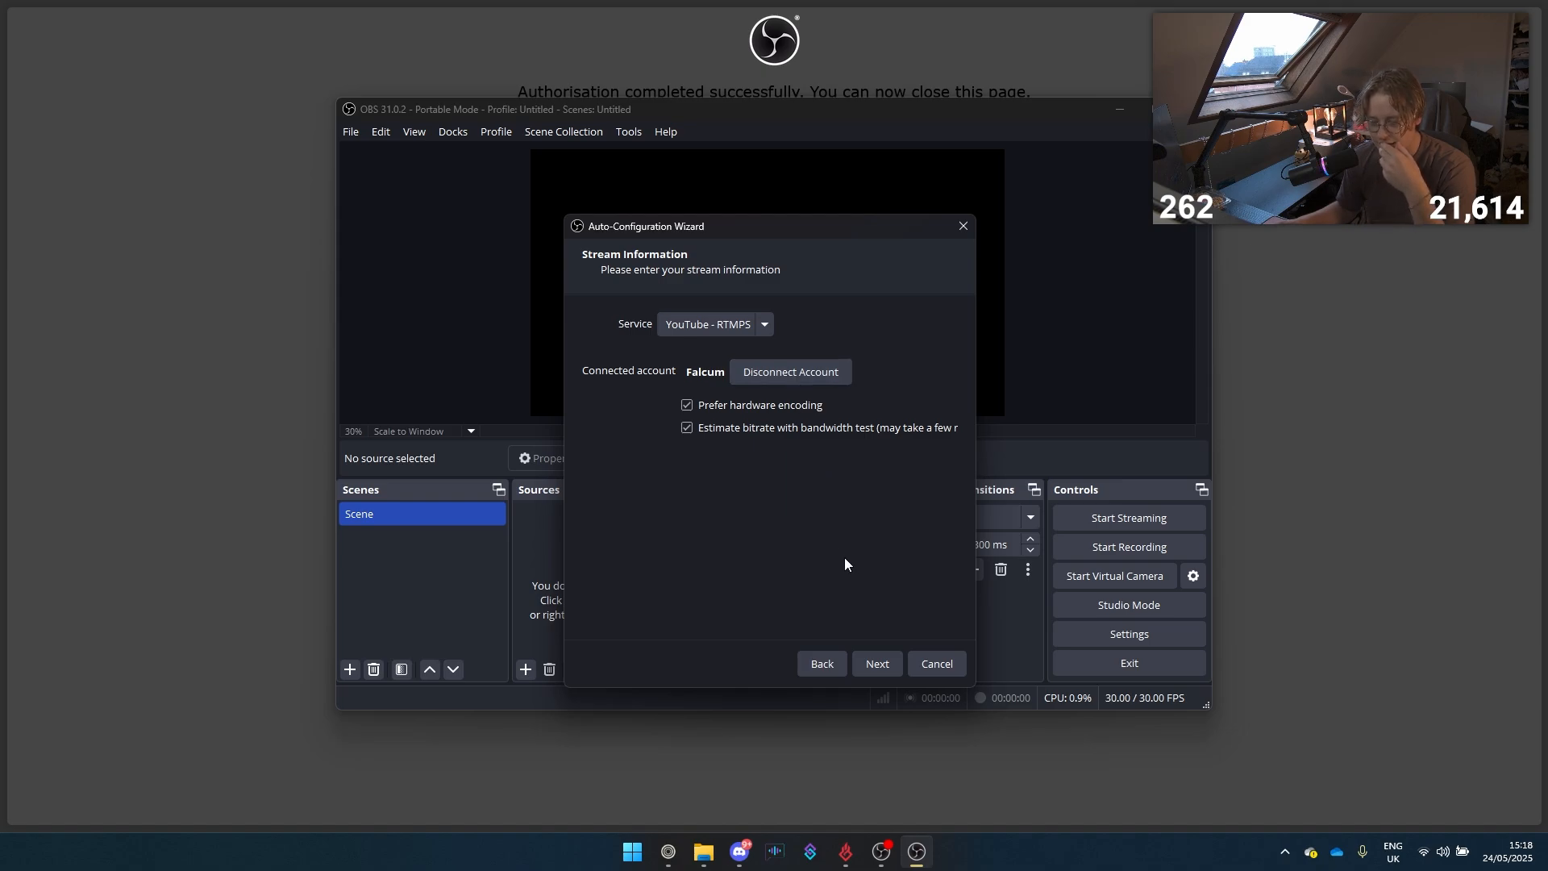
pyautogui.click(890, 669)
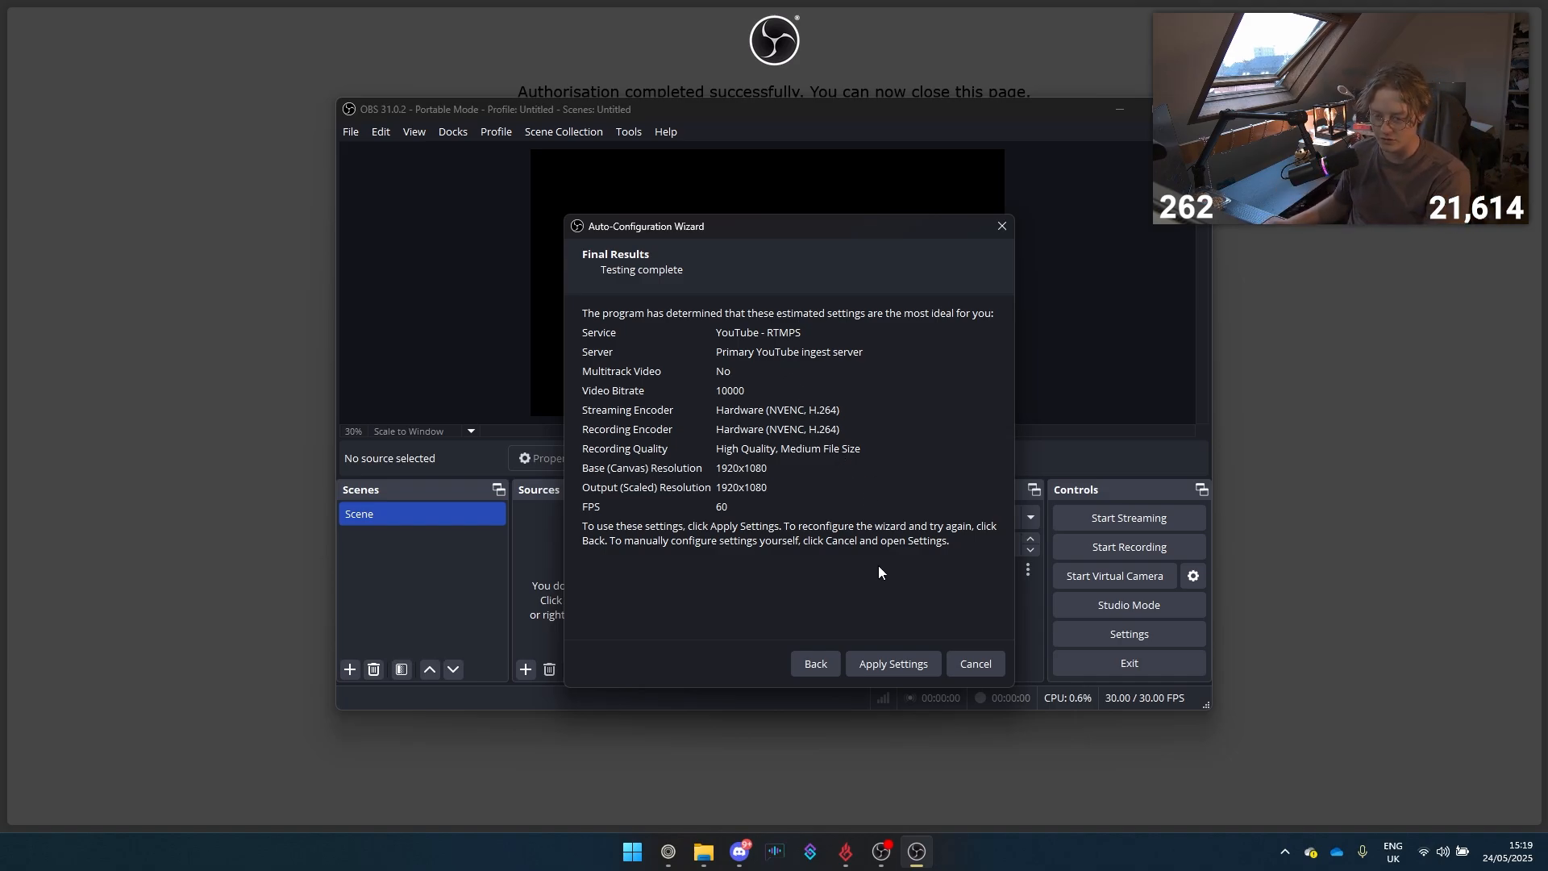
pyautogui.click(896, 665)
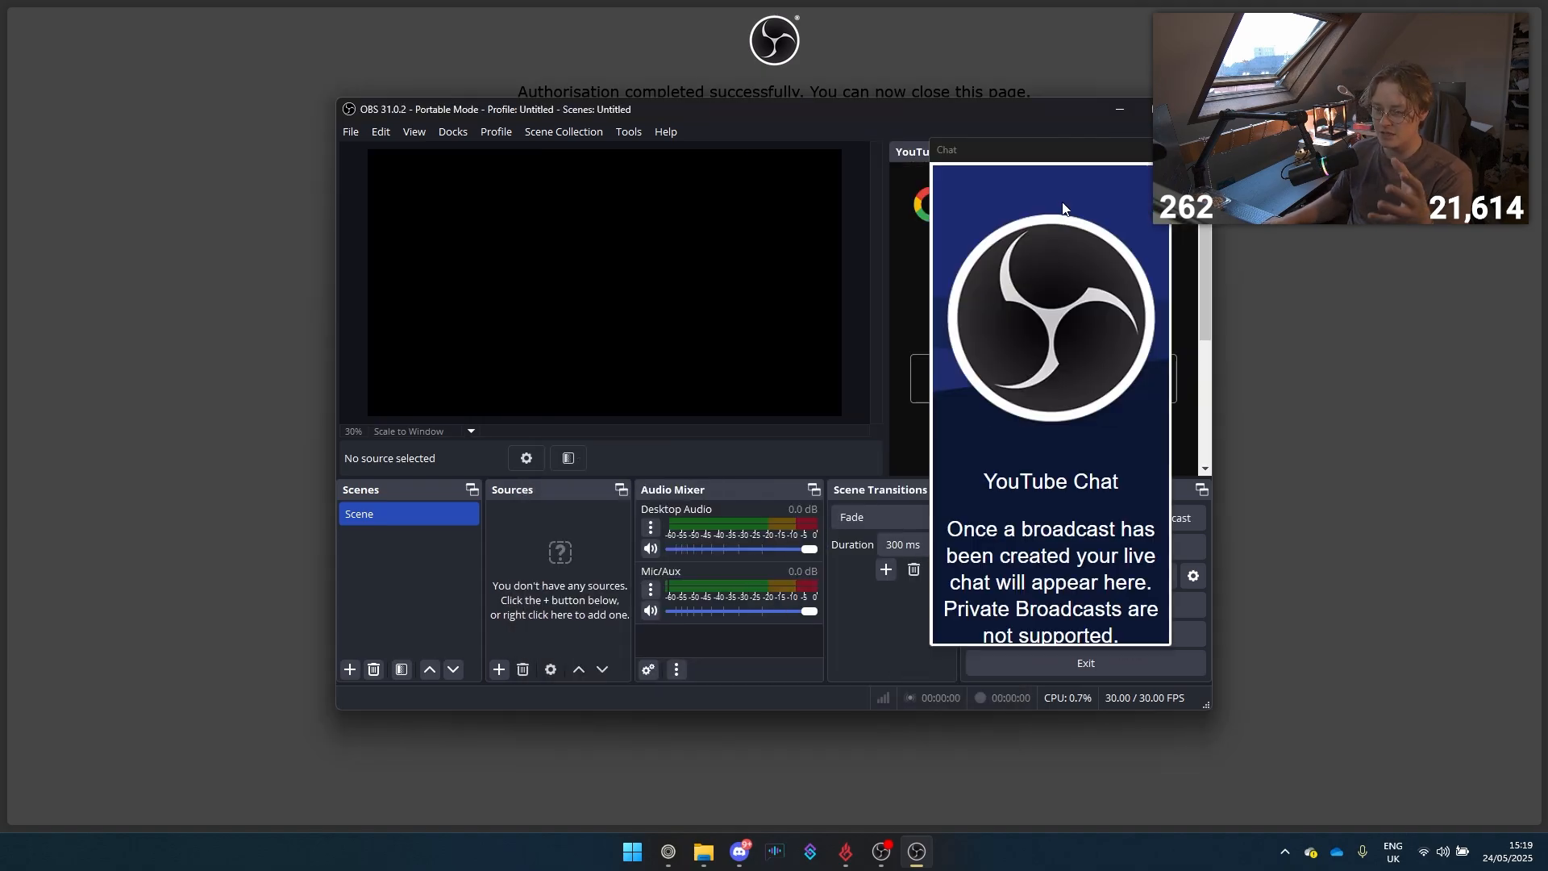
# Step: Dock the floating Chat window beside the preview, maximise the OBS window and widen the Chat dock
pyautogui.moveTo(1053, 155); pyautogui.dragTo(355, 250)
pyautogui.click(1147, 109)
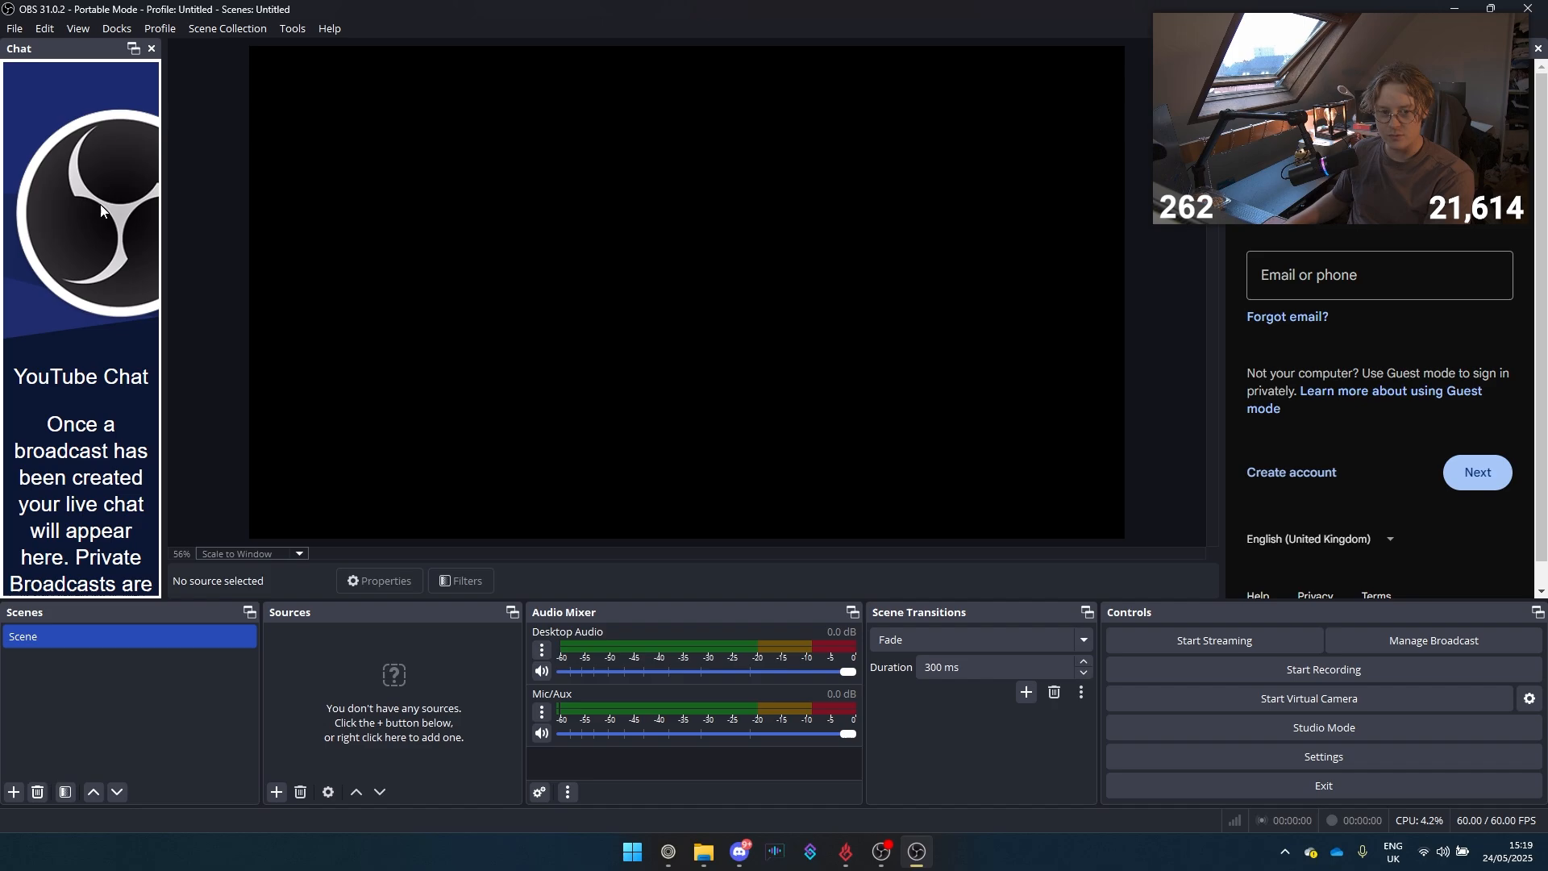
pyautogui.moveTo(162, 200); pyautogui.dragTo(352, 200)
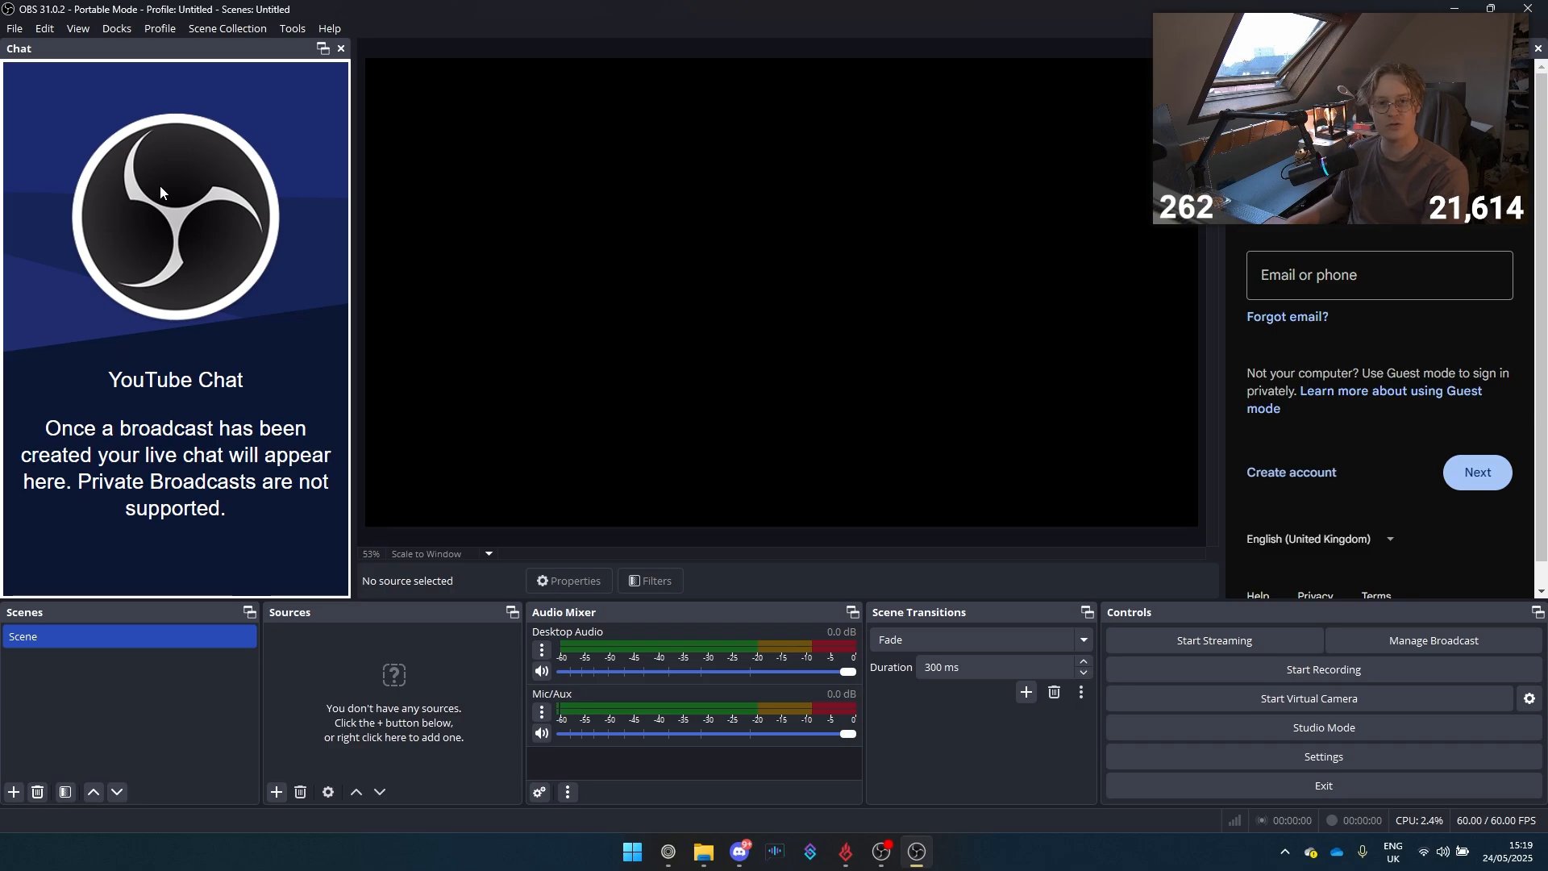
# Step: Close the YouTube Live Control Panel and Chat docks, dismissing both closing notices
pyautogui.click(1291, 280)
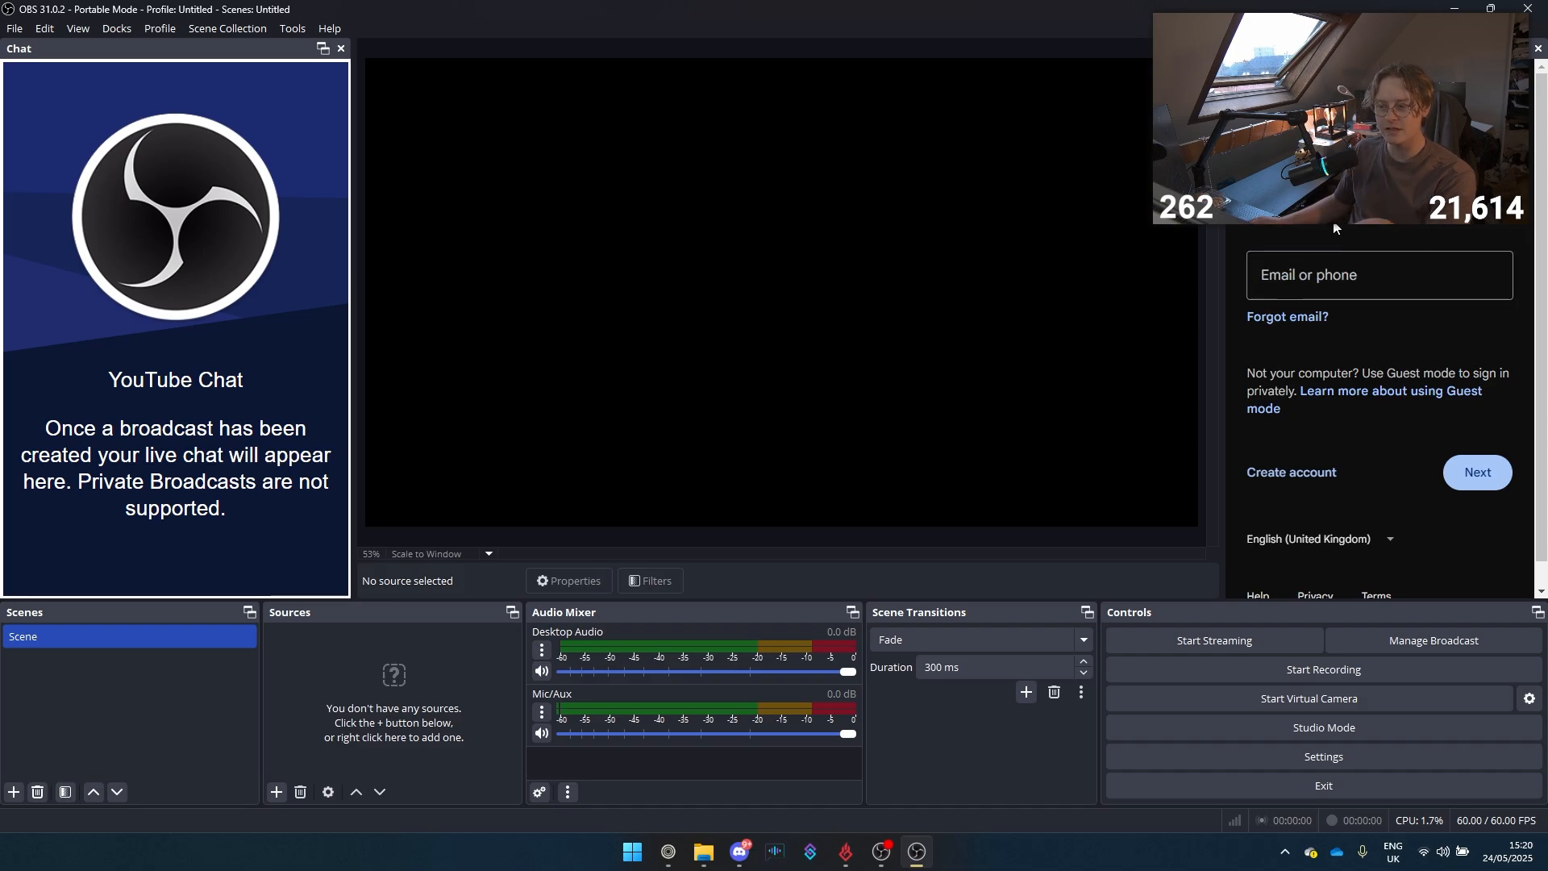
pyautogui.click(1303, 263)
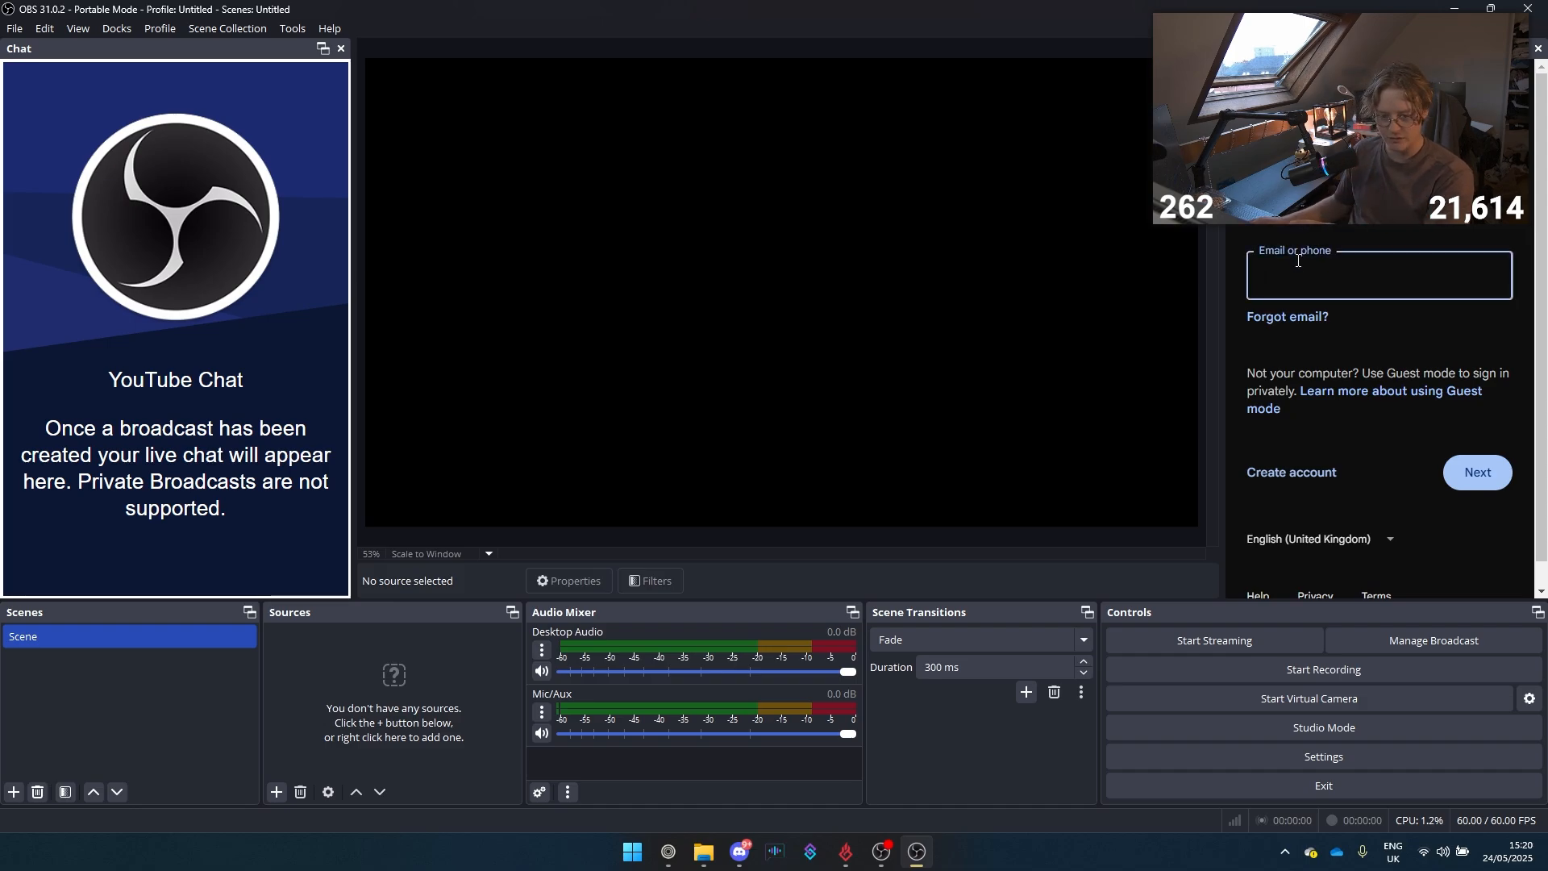
pyautogui.click(1538, 48)
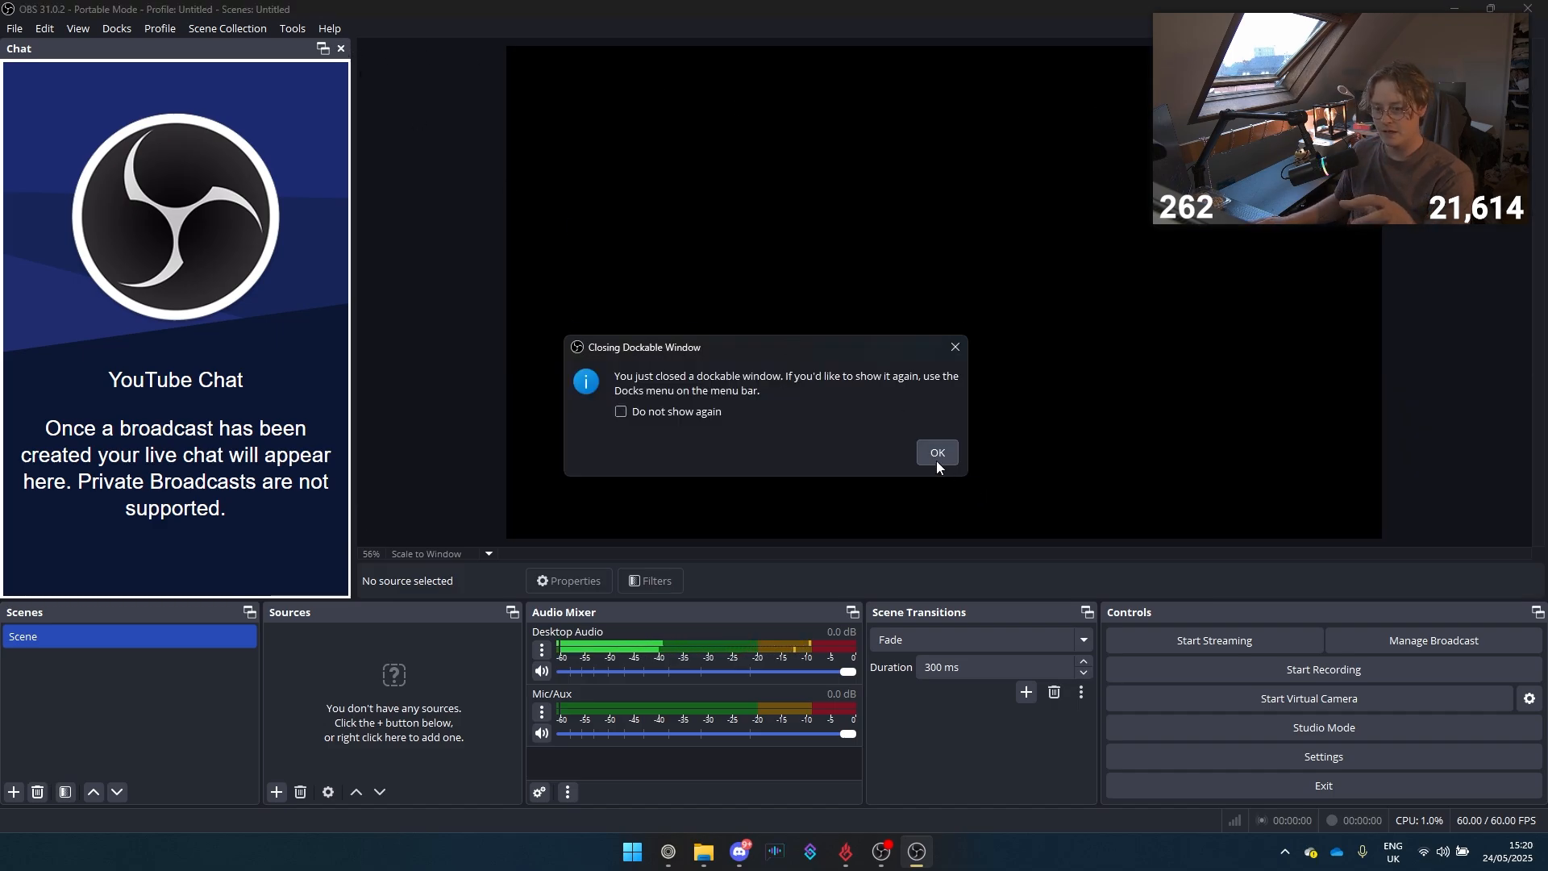
pyautogui.click(936, 453)
pyautogui.click(341, 49)
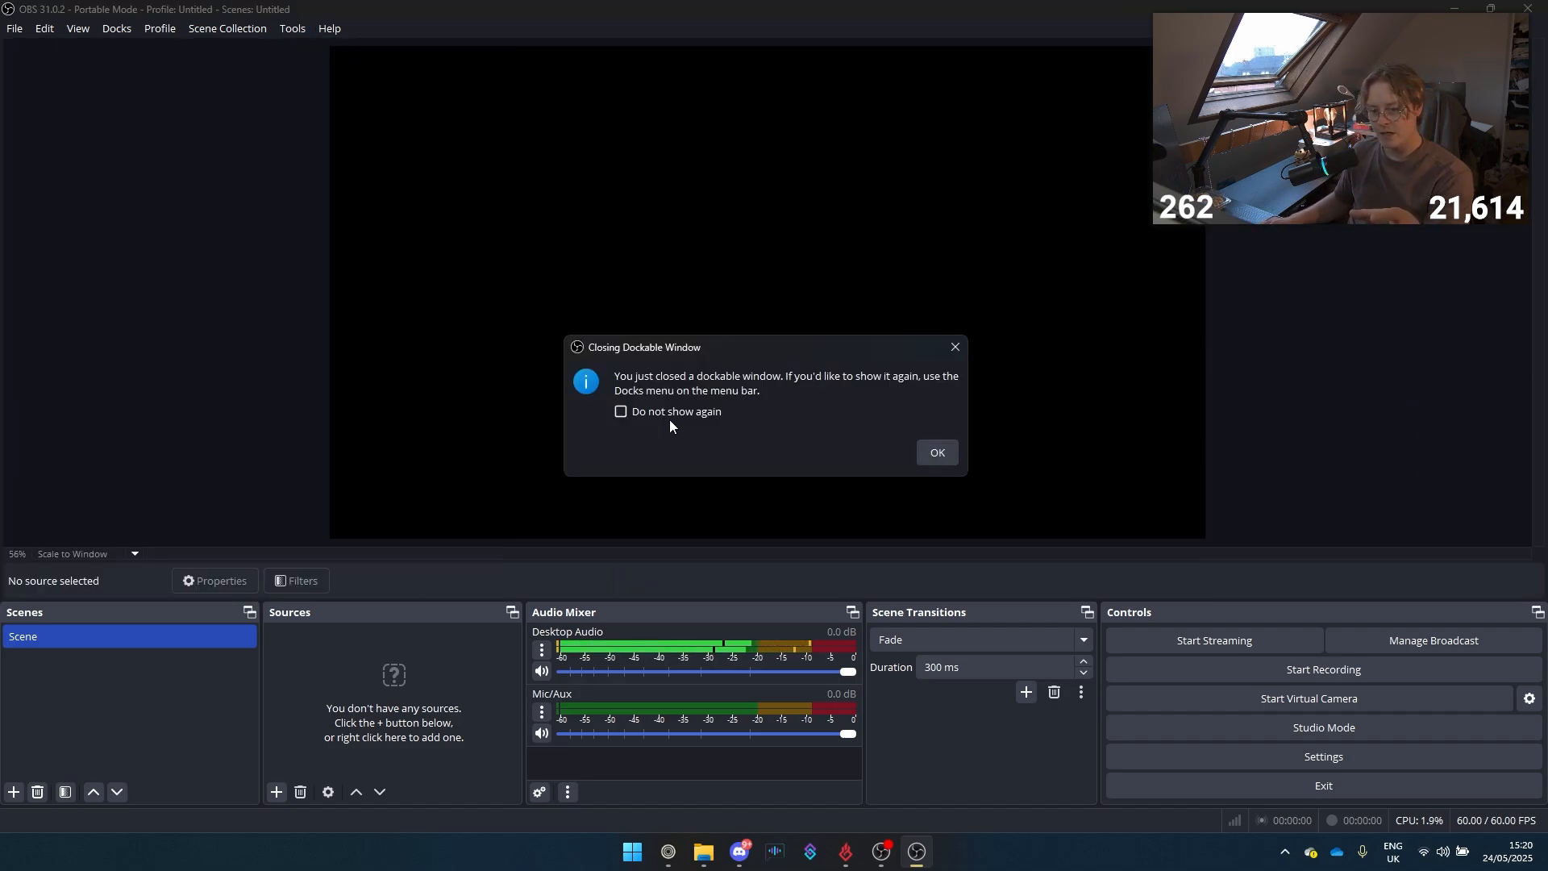
pyautogui.click(936, 453)
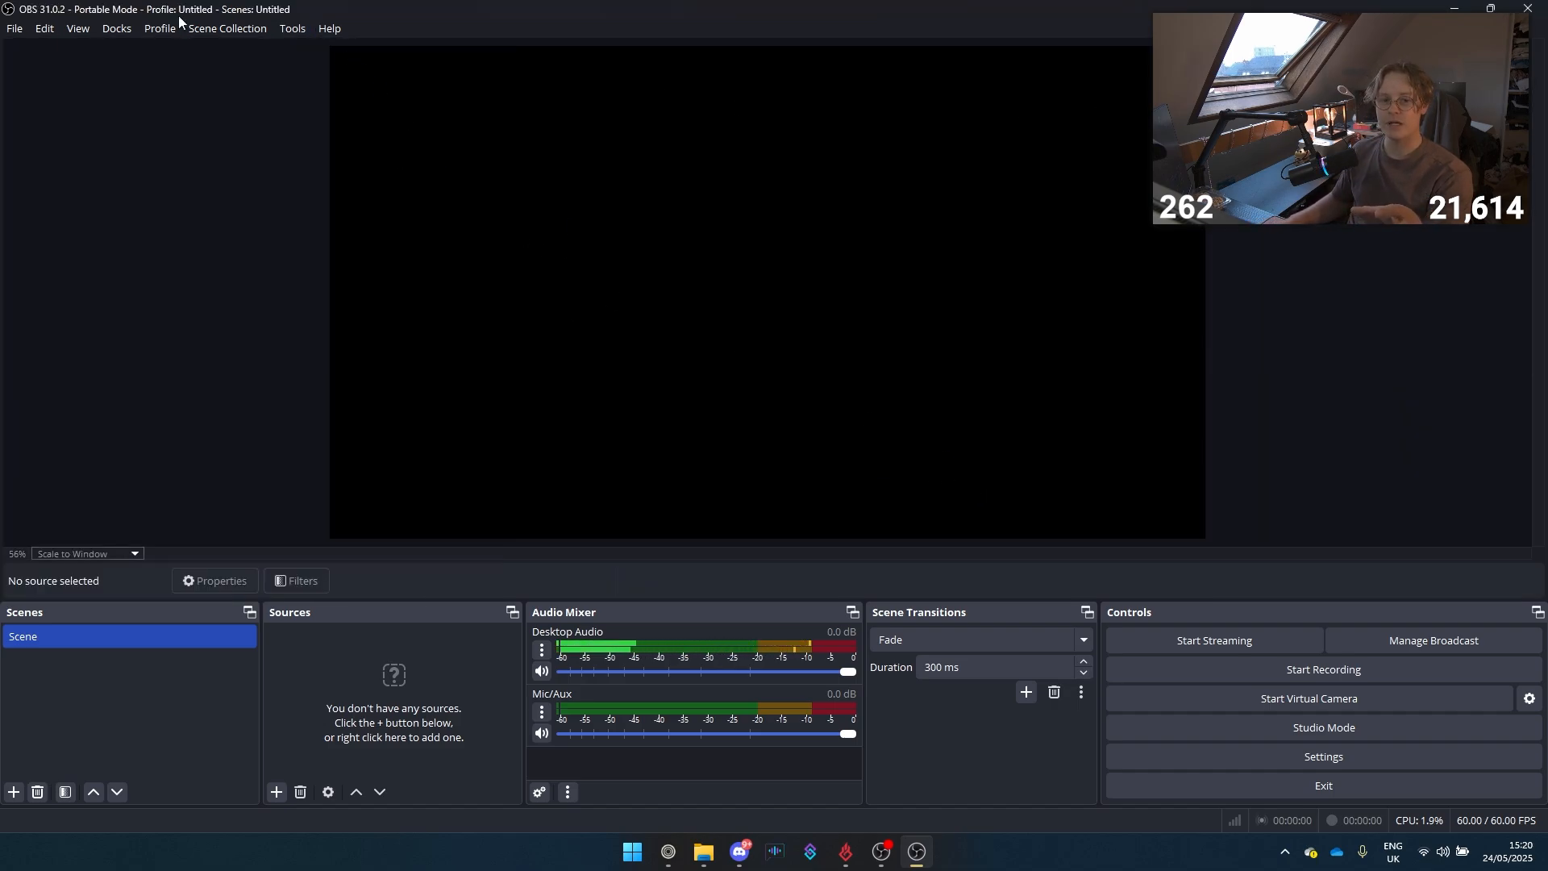
# Step: Look through the list of available docks, then float the Sources dock and return it between Scenes and Audio Mixer
pyautogui.click(125, 31)
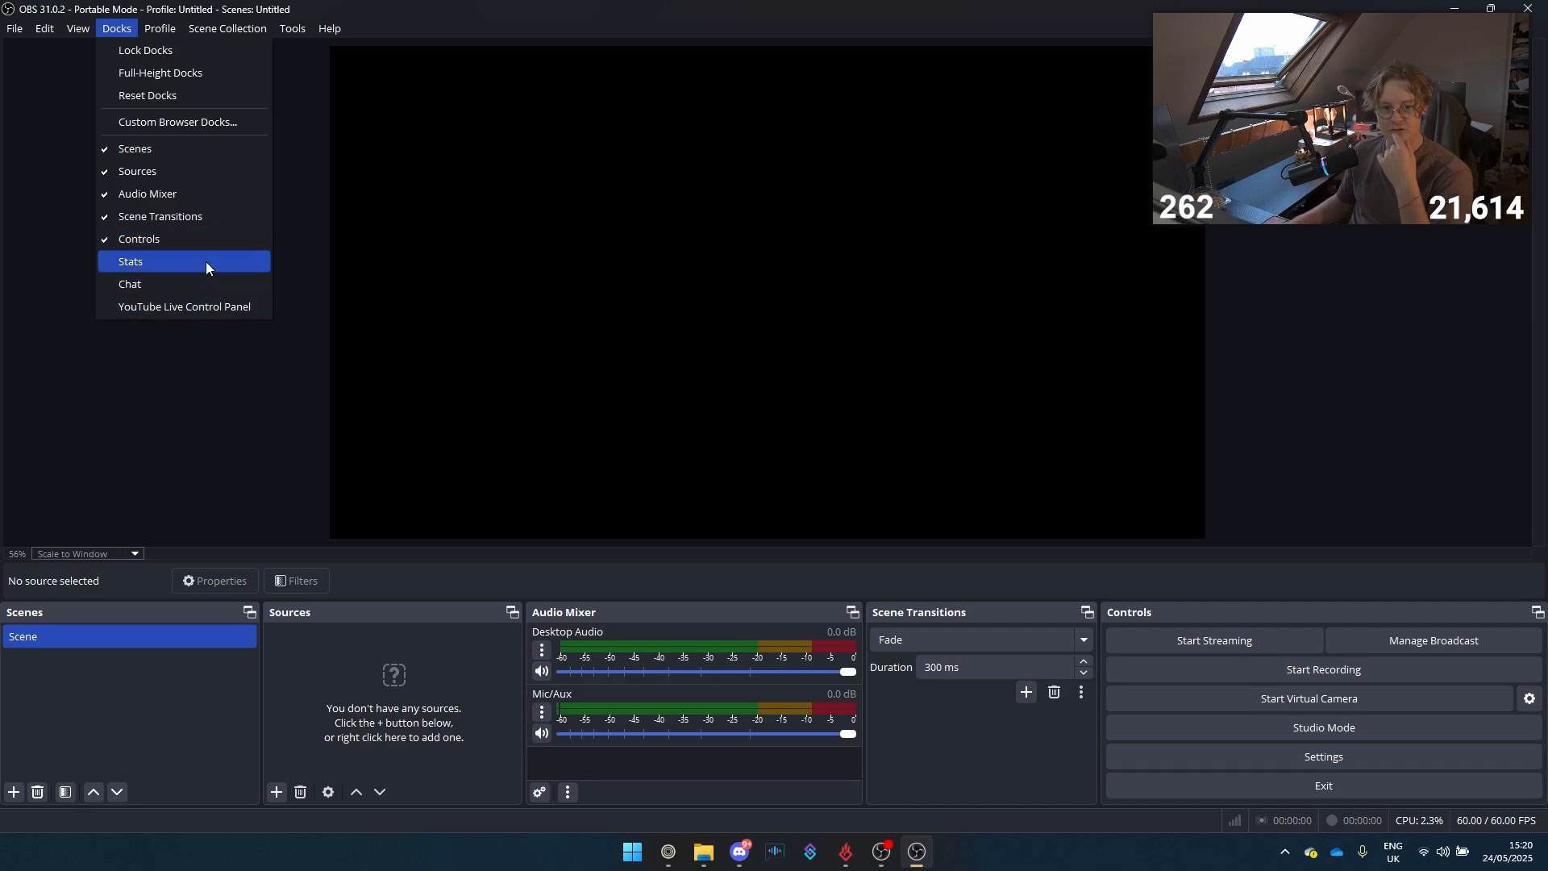
pyautogui.click(316, 137)
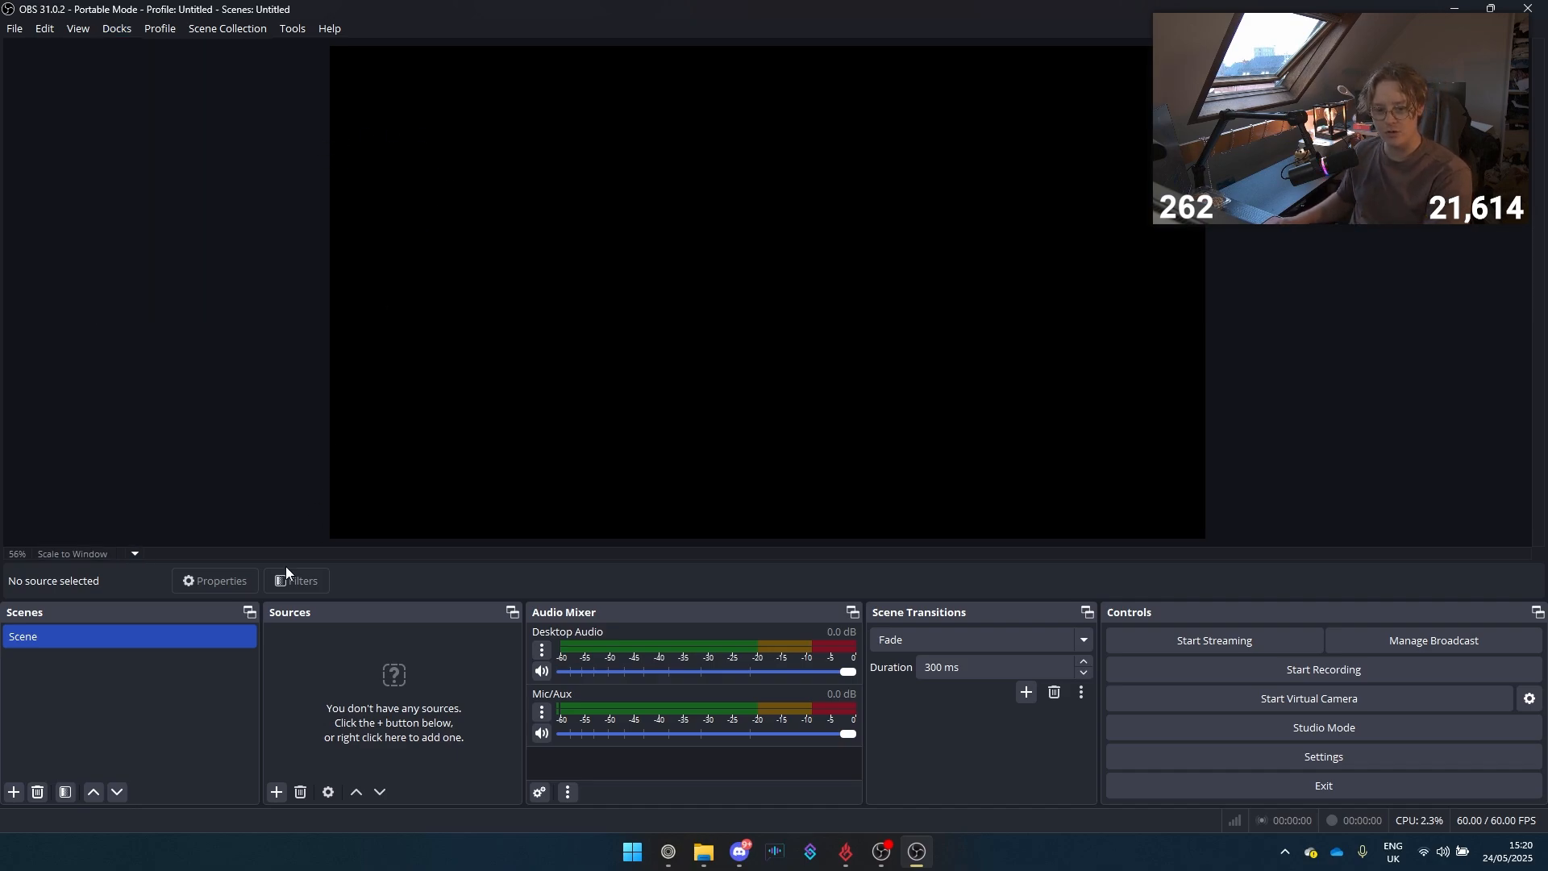
pyautogui.moveTo(379, 621); pyautogui.dragTo(474, 554)
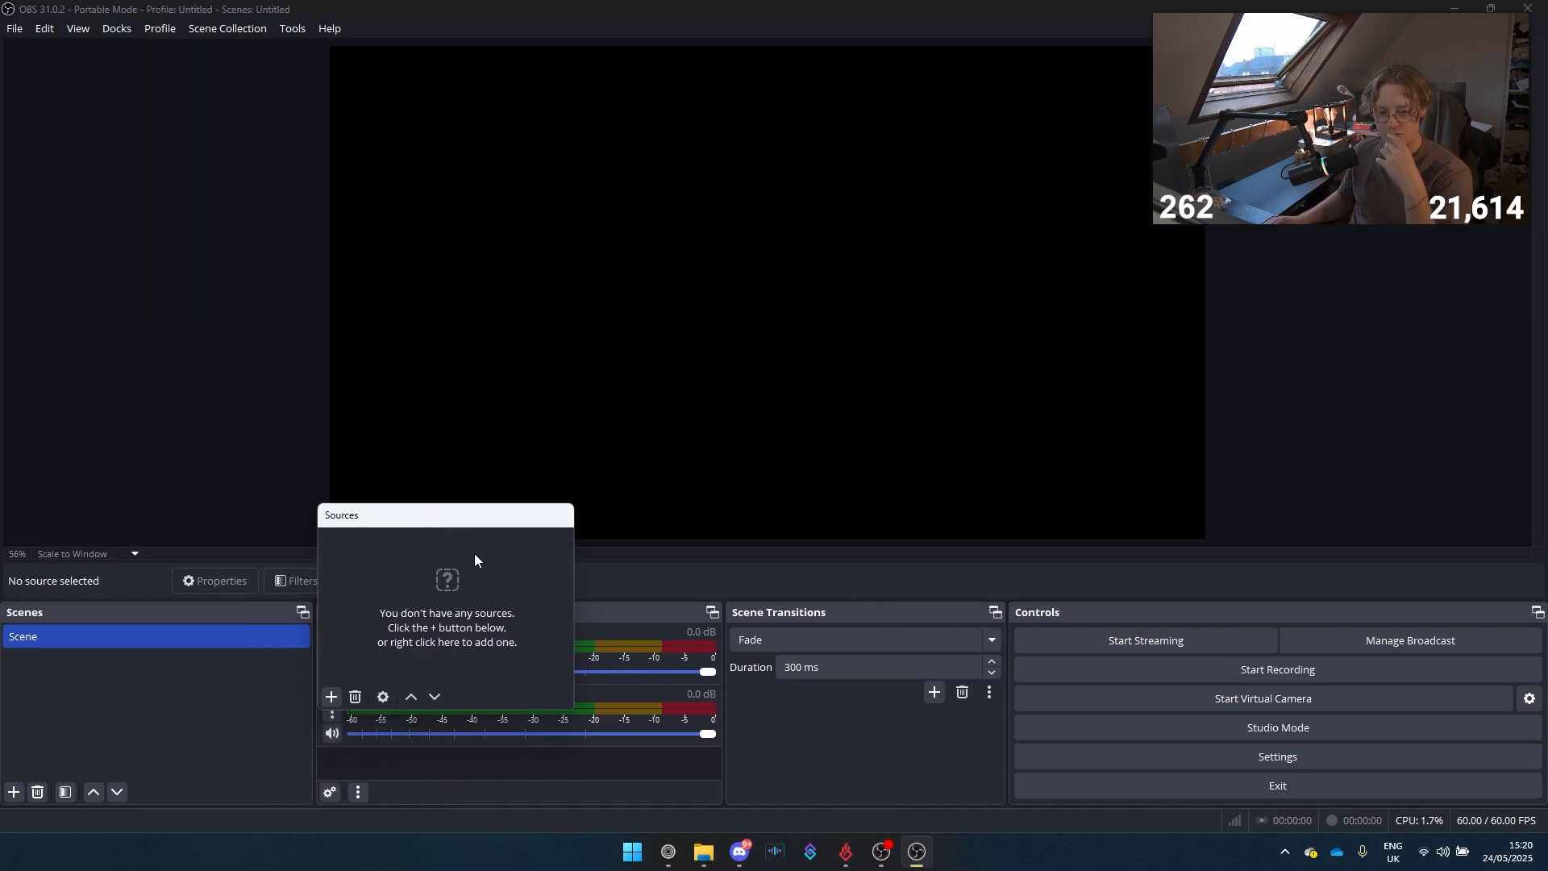
pyautogui.moveTo(553, 522); pyautogui.dragTo(491, 629)
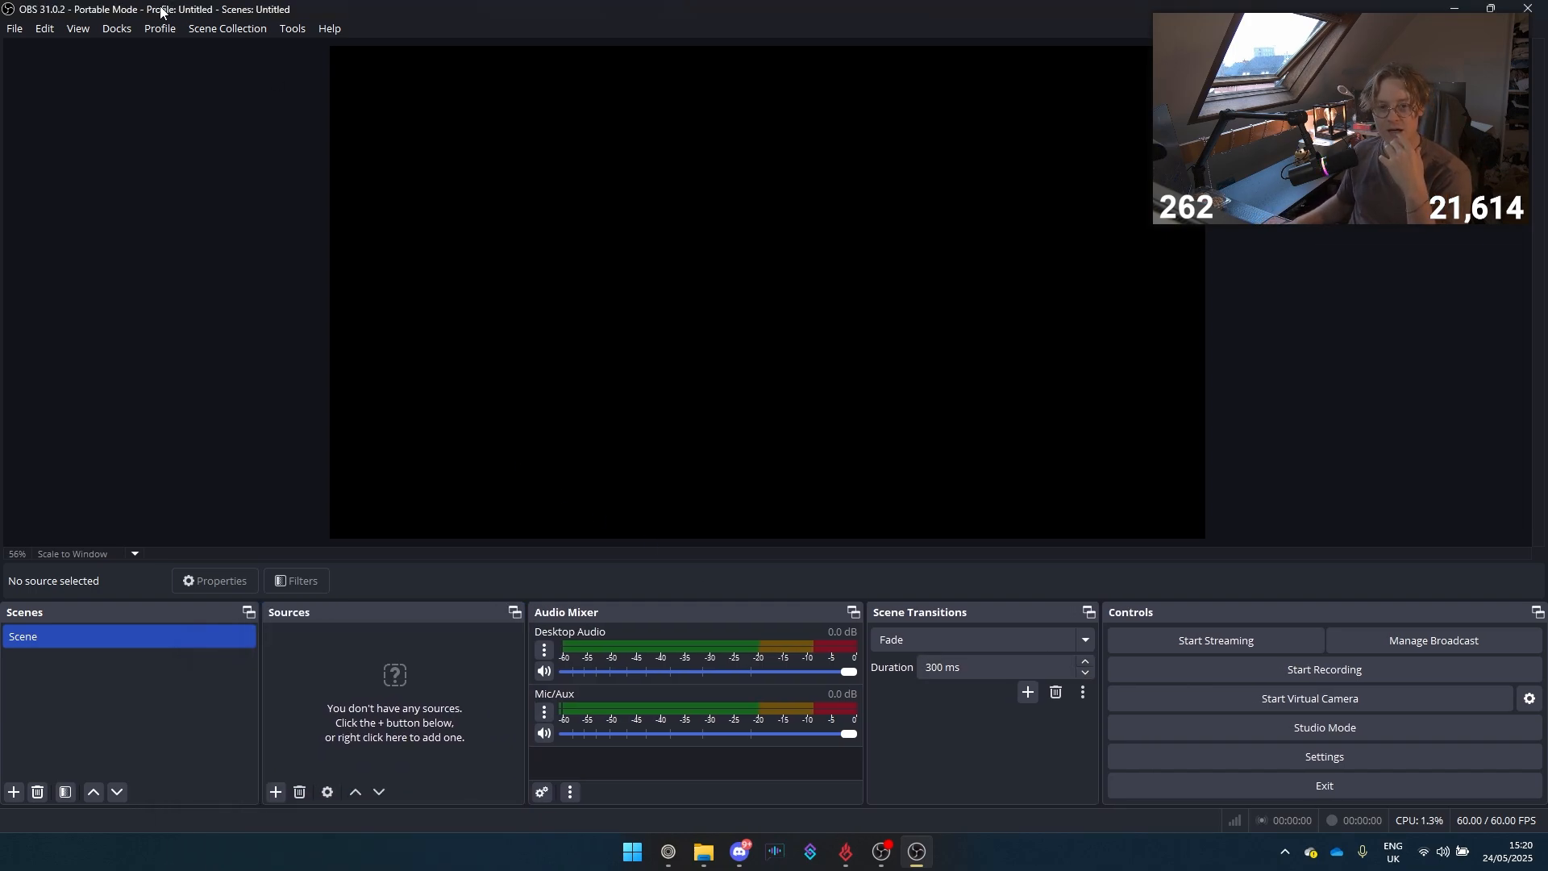
# Step: Show the YouTube Live Control Panel dock and close it again
pyautogui.click(117, 28)
pyautogui.moveTo(227, 28)
pyautogui.moveTo(117, 28)
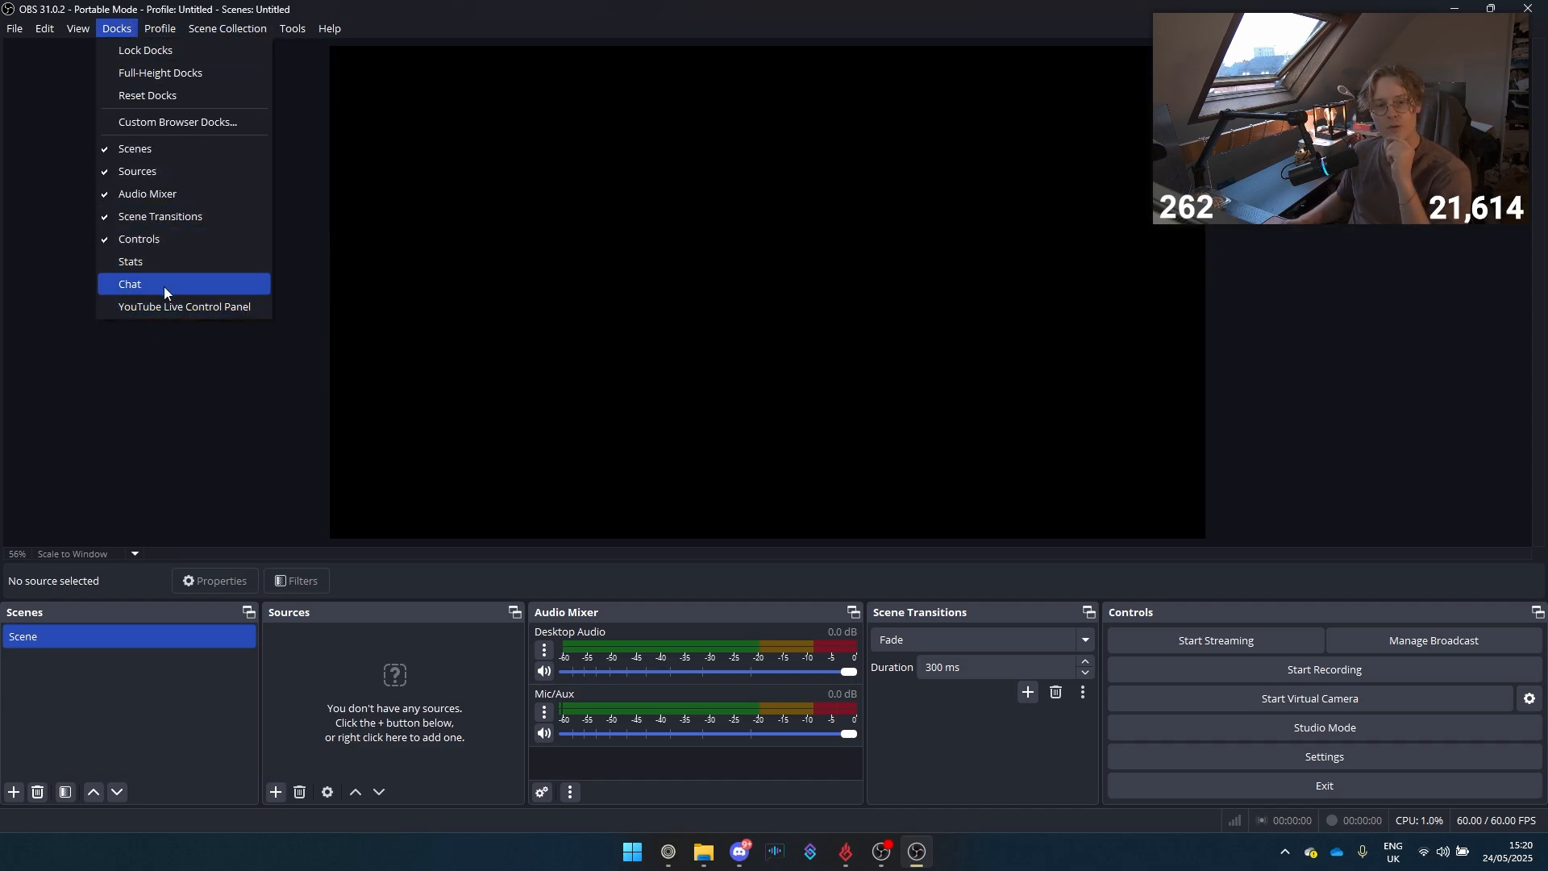
pyautogui.click(167, 307)
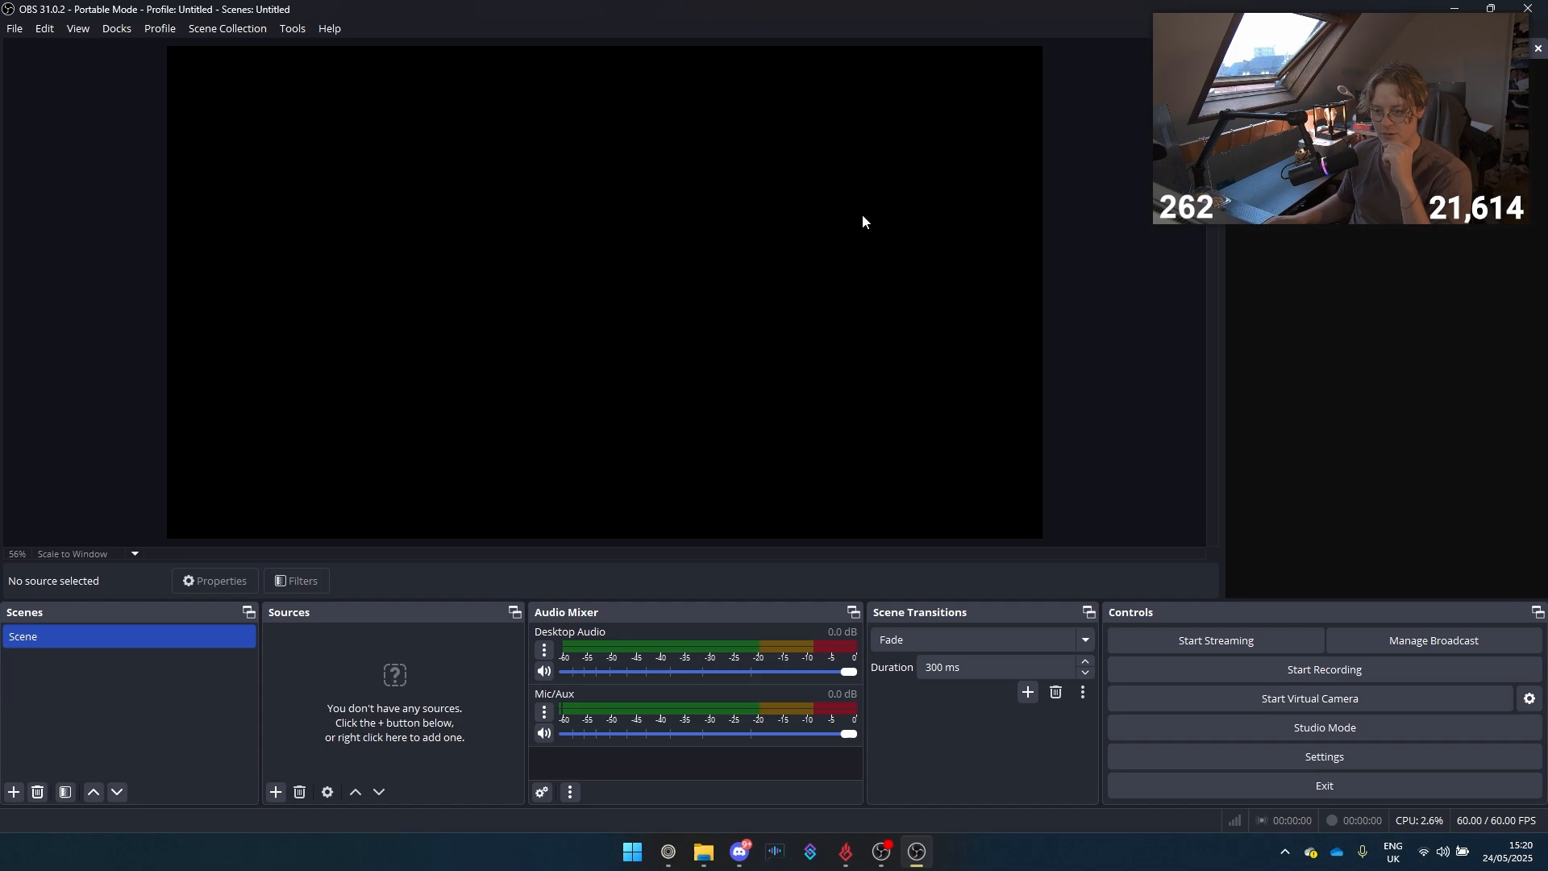
pyautogui.click(1535, 60)
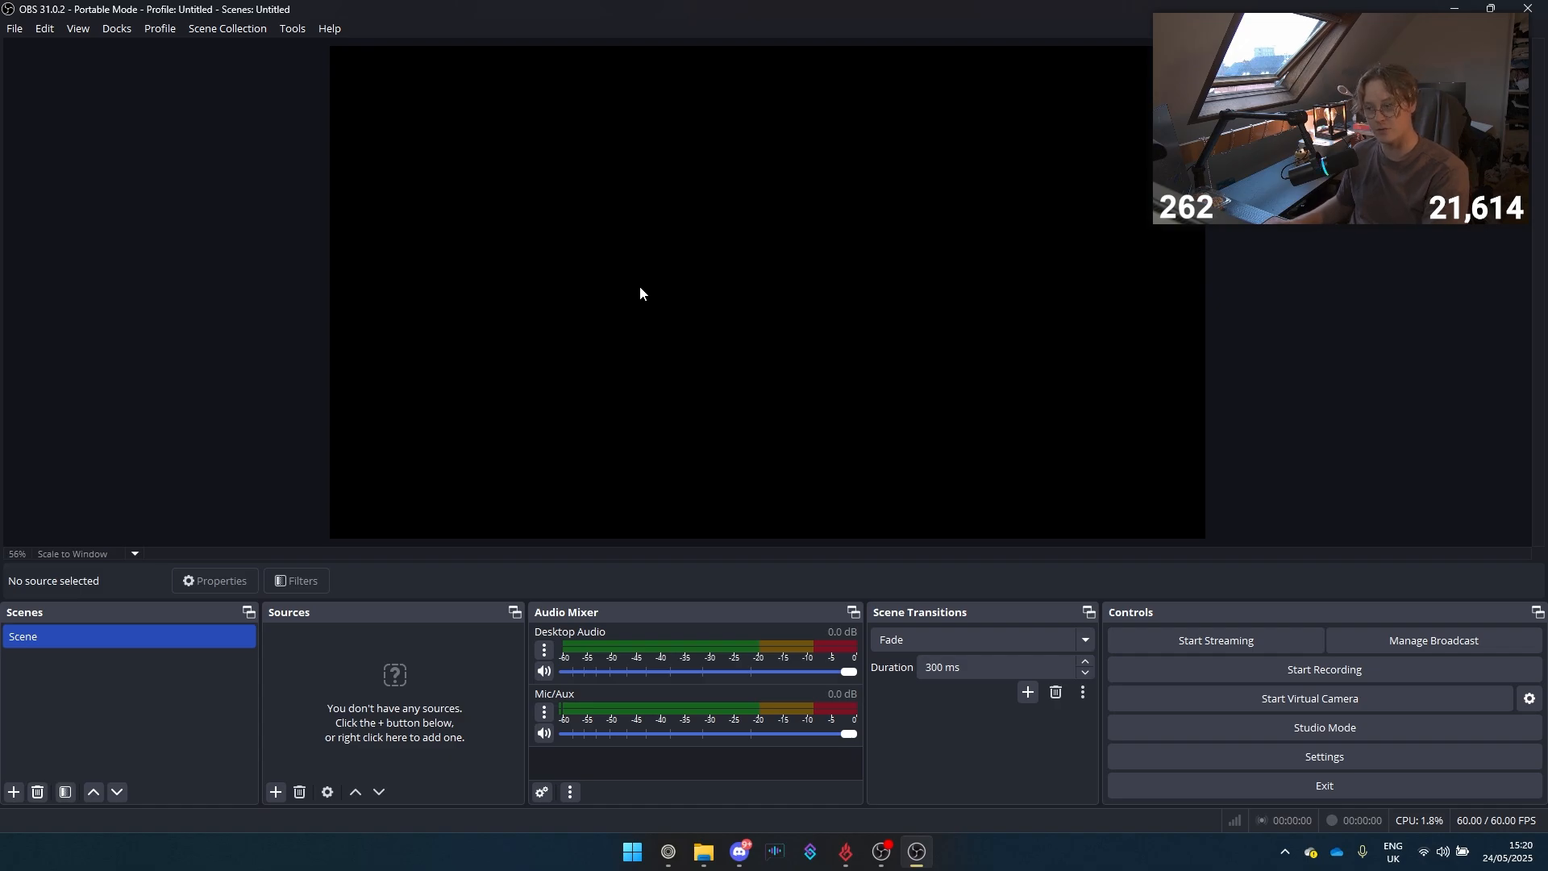
# Step: Switch to the other OBS window that is recording and move it off this display
pyautogui.hotkey('alt', 'Tab')
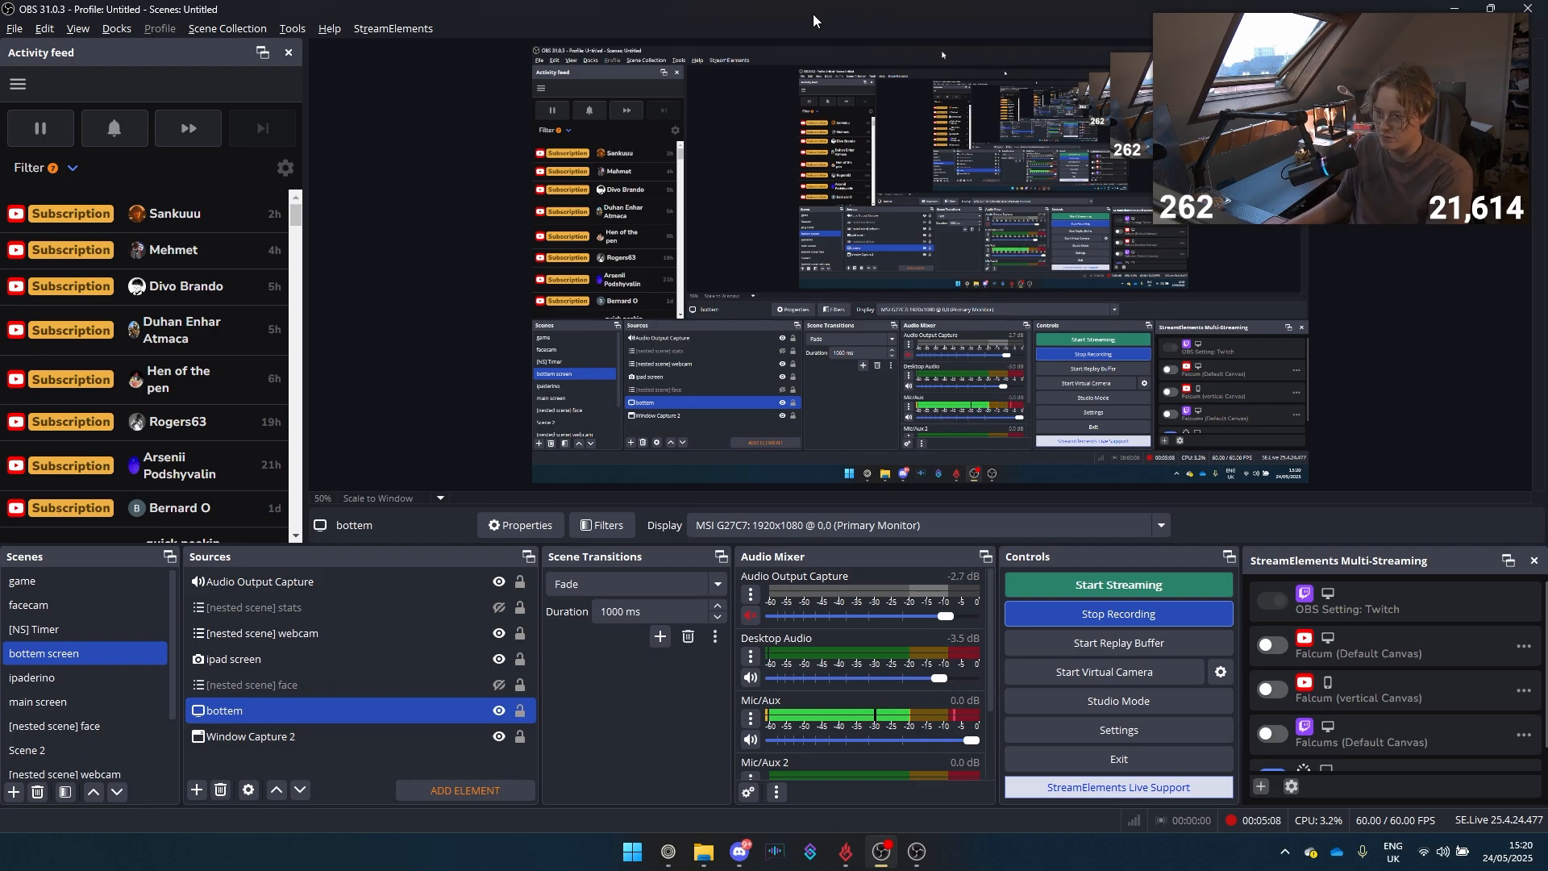
pyautogui.moveTo(789, 7); pyautogui.dragTo(1544, 32)
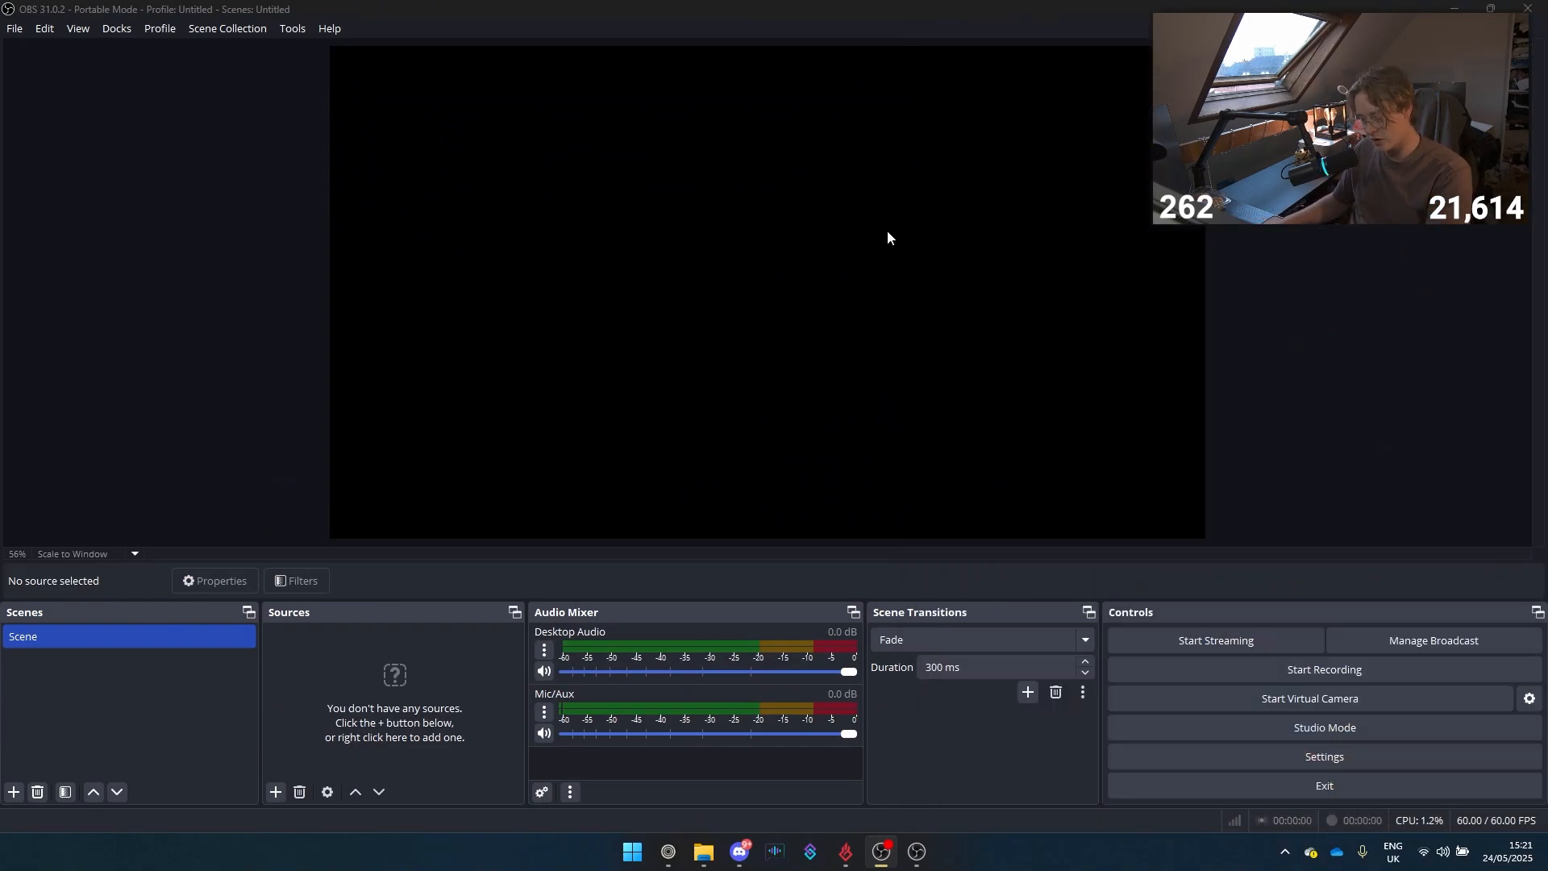
# Step: Rename the existing scene to "main screen"
pyautogui.rightClick(137, 641)
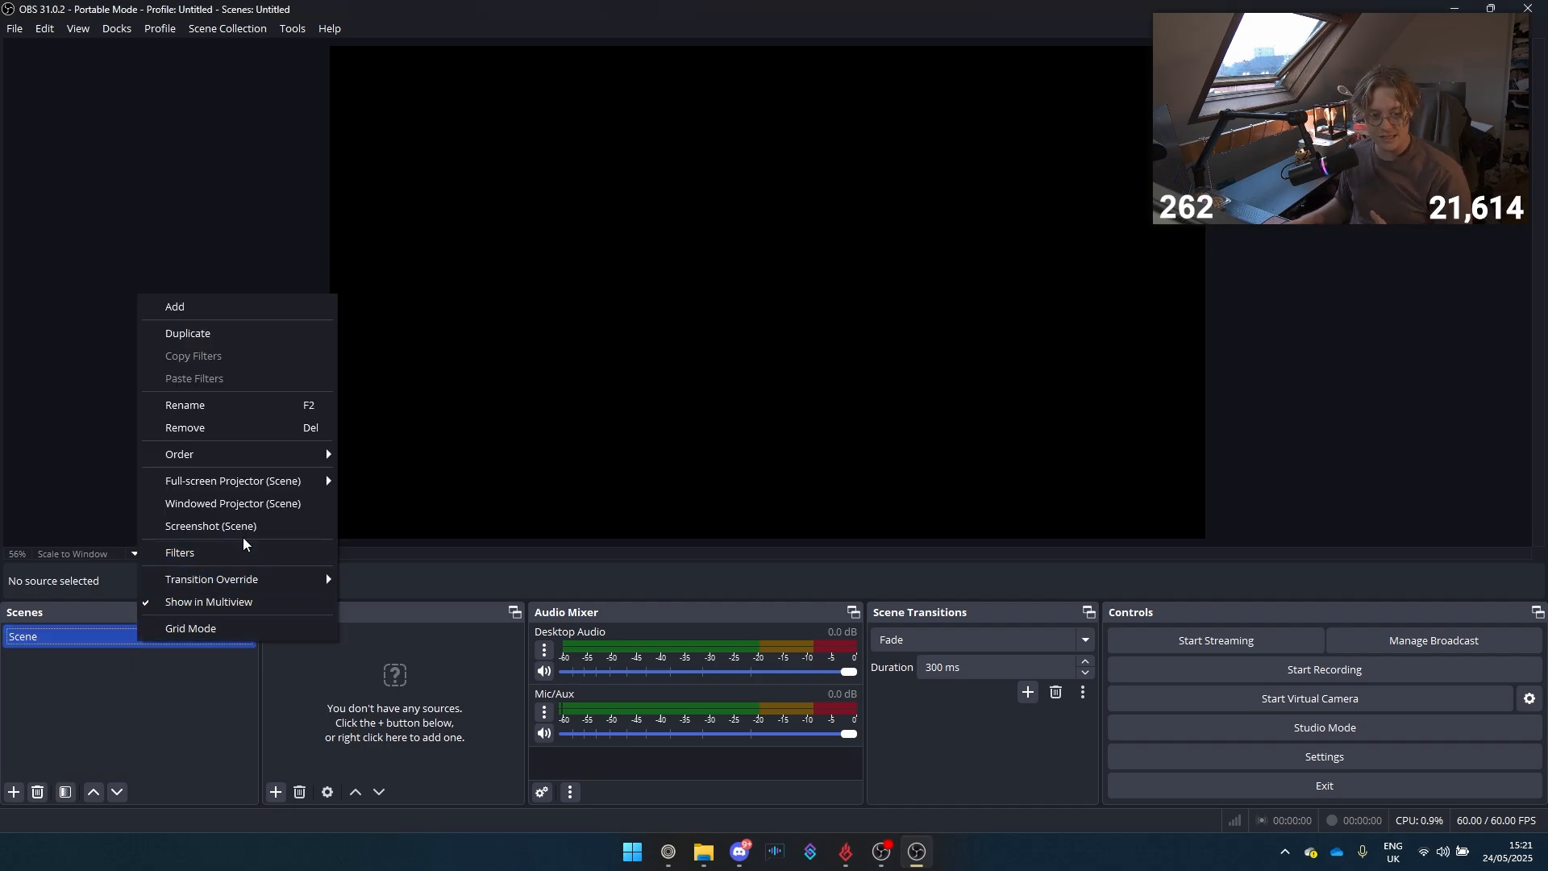
pyautogui.click(245, 408)
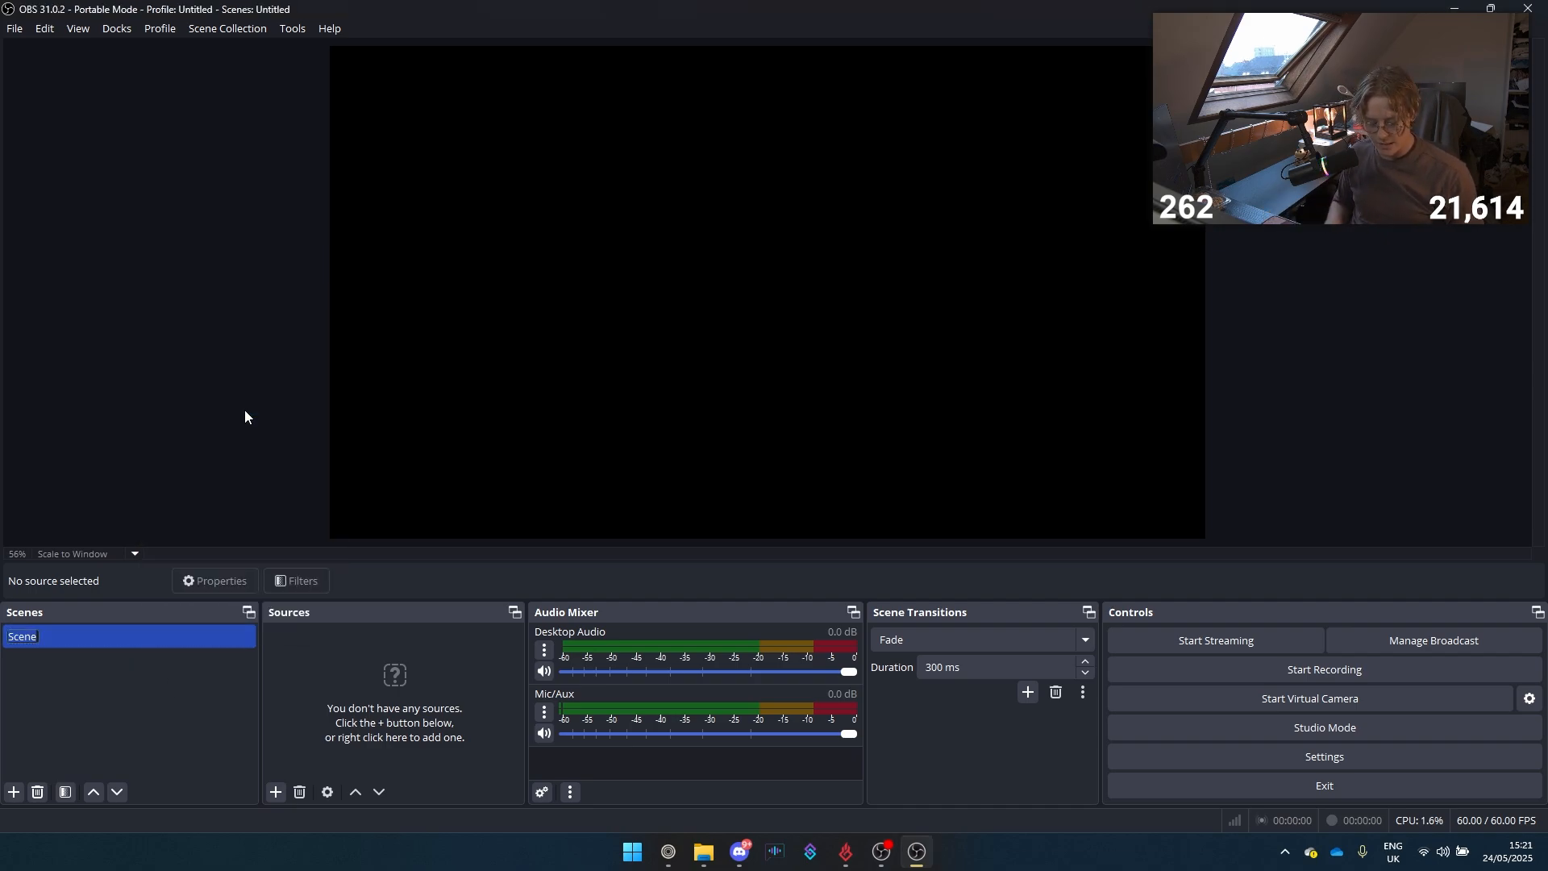
pyautogui.write('main screen')
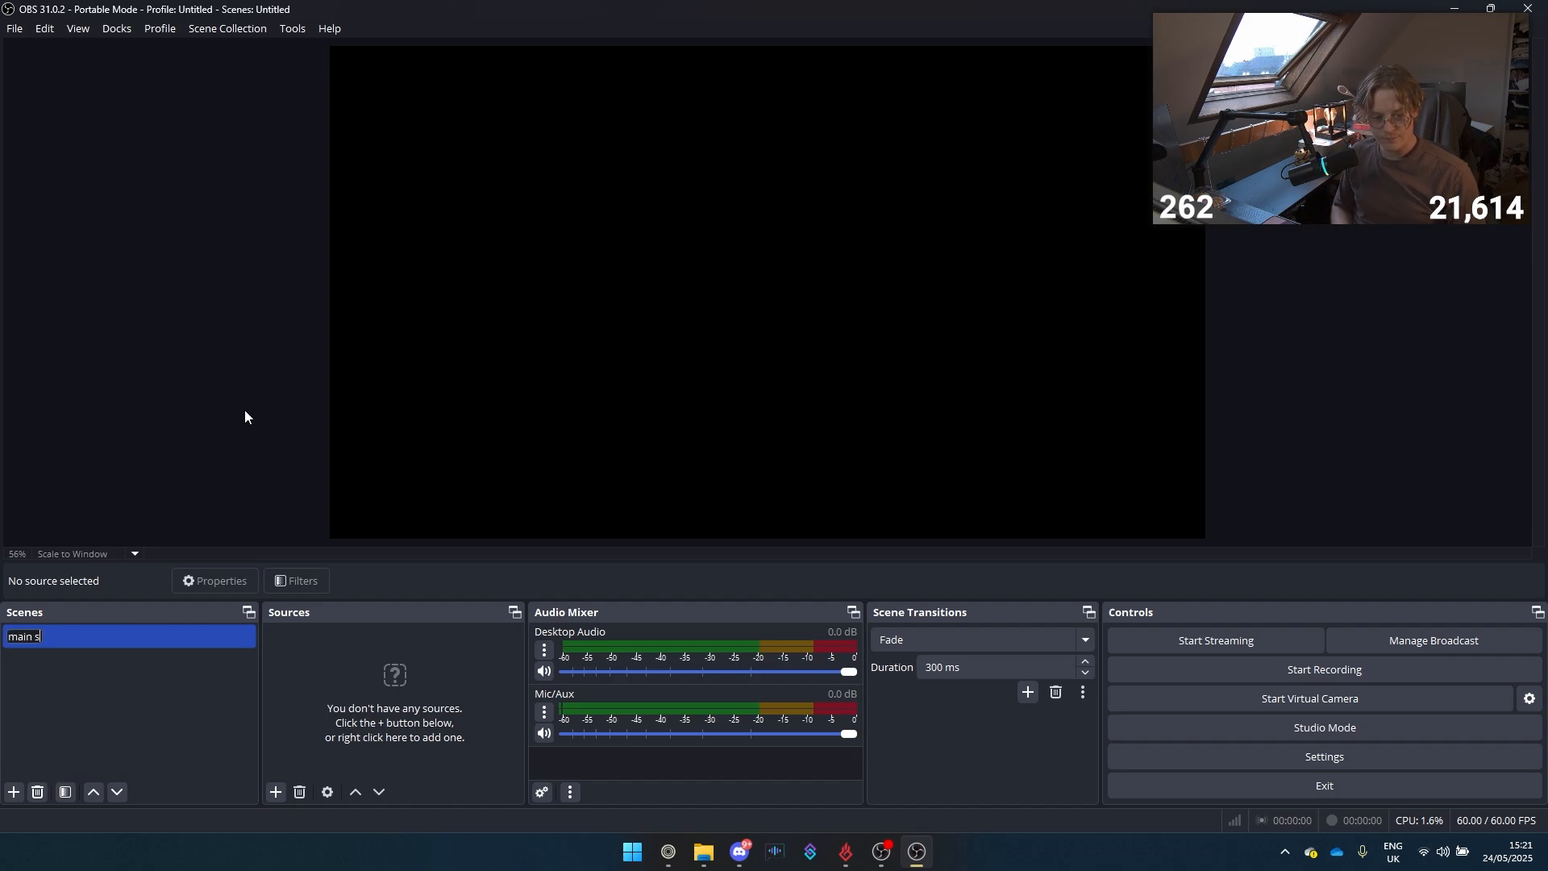
pyautogui.press('Return')
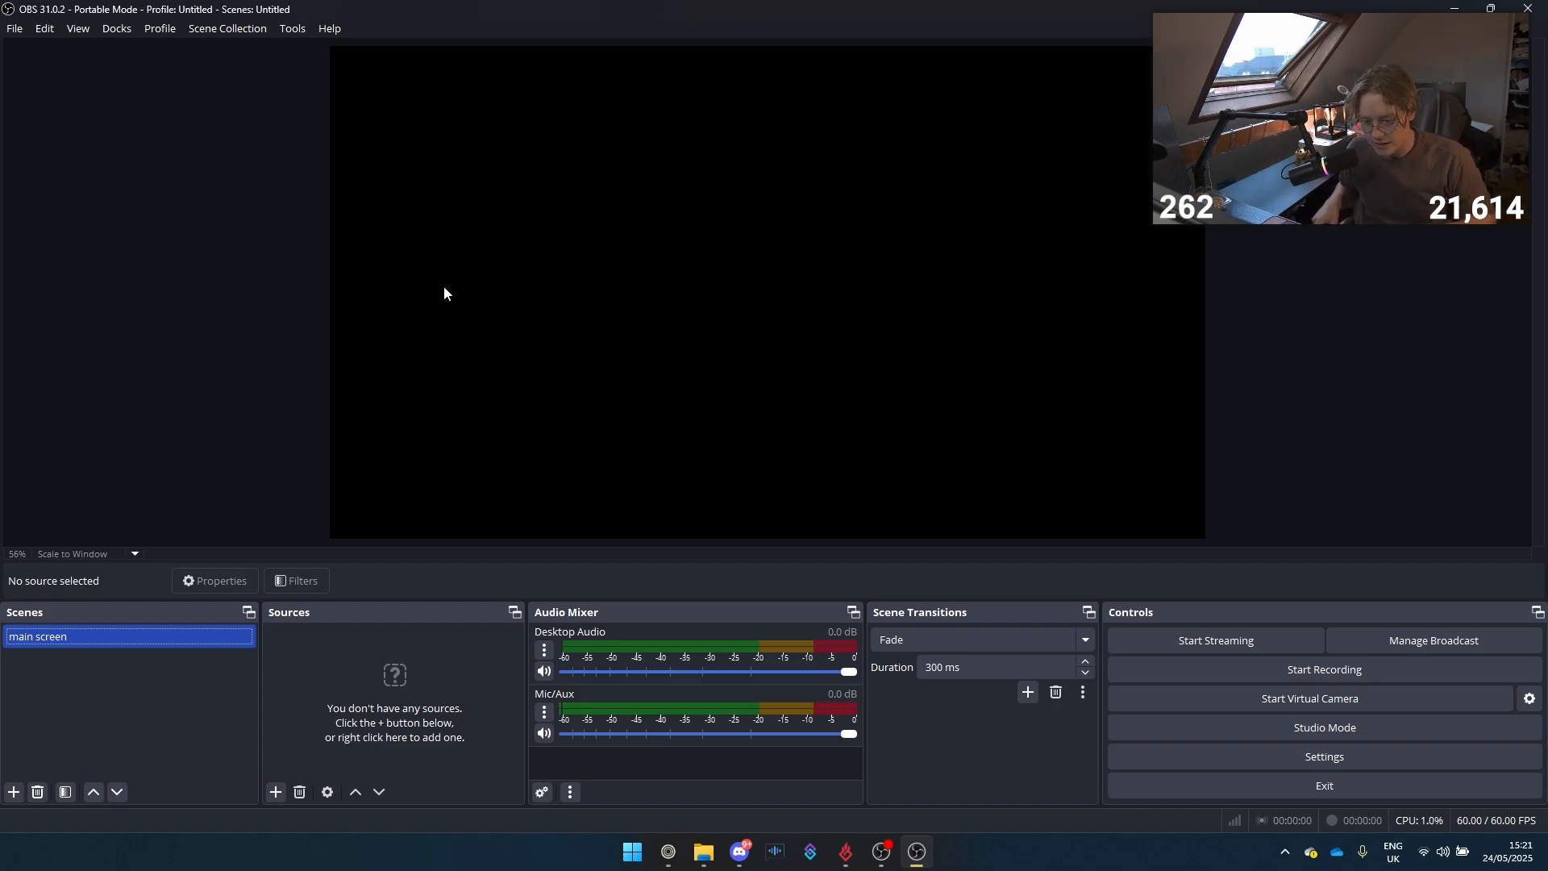
# Step: Launch DouWan, start iOS Wired Mirroring of the iPad, and make the mirroring window full screen
pyautogui.press('super')
pyautogui.write('douwan')
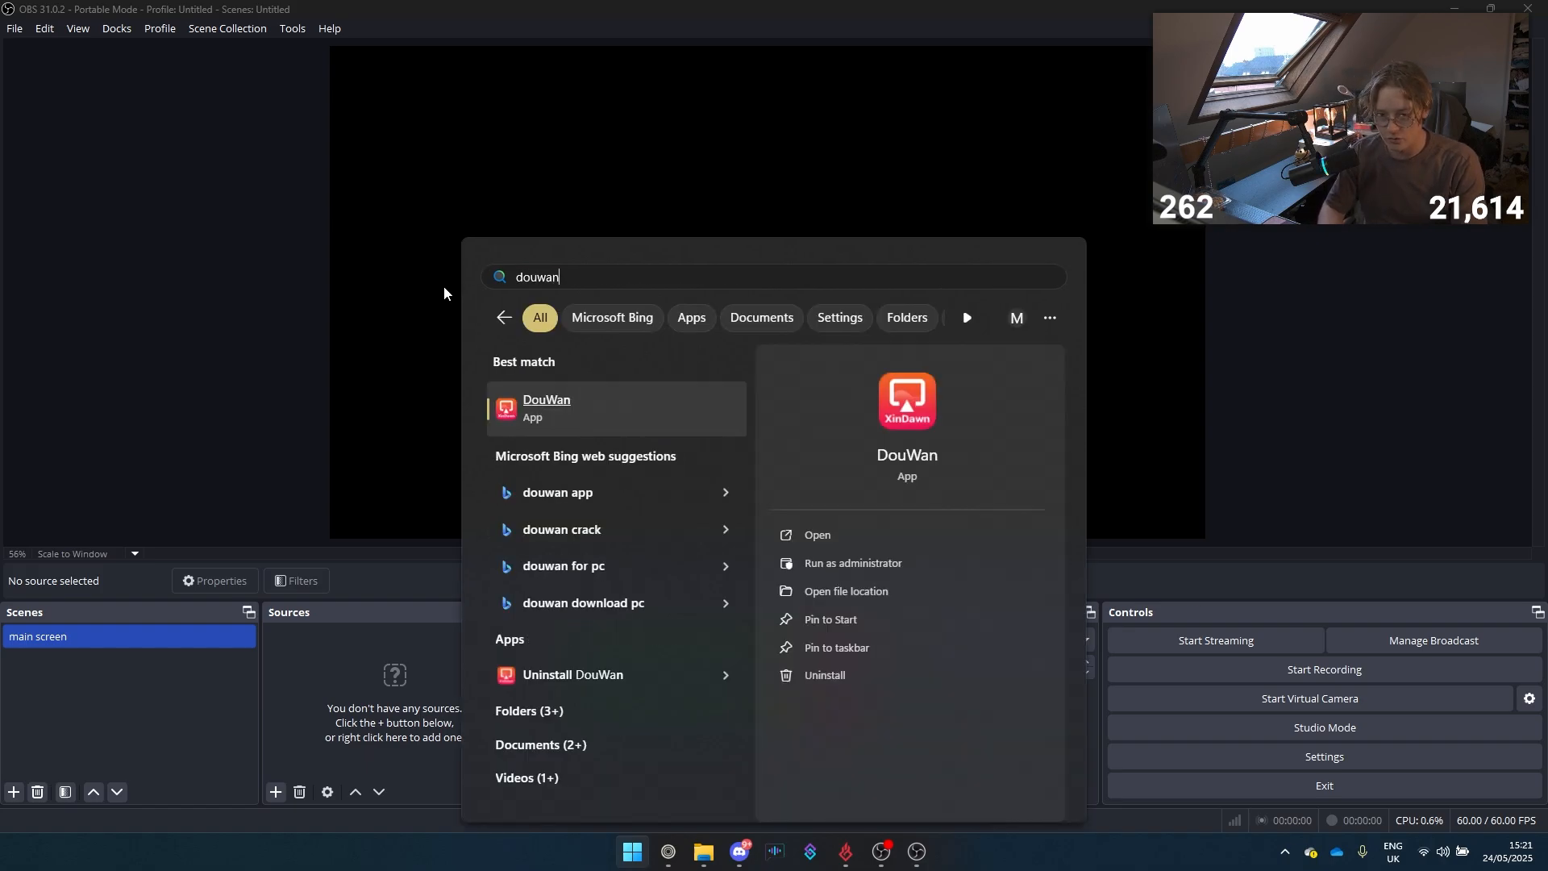
pyautogui.press('Return')
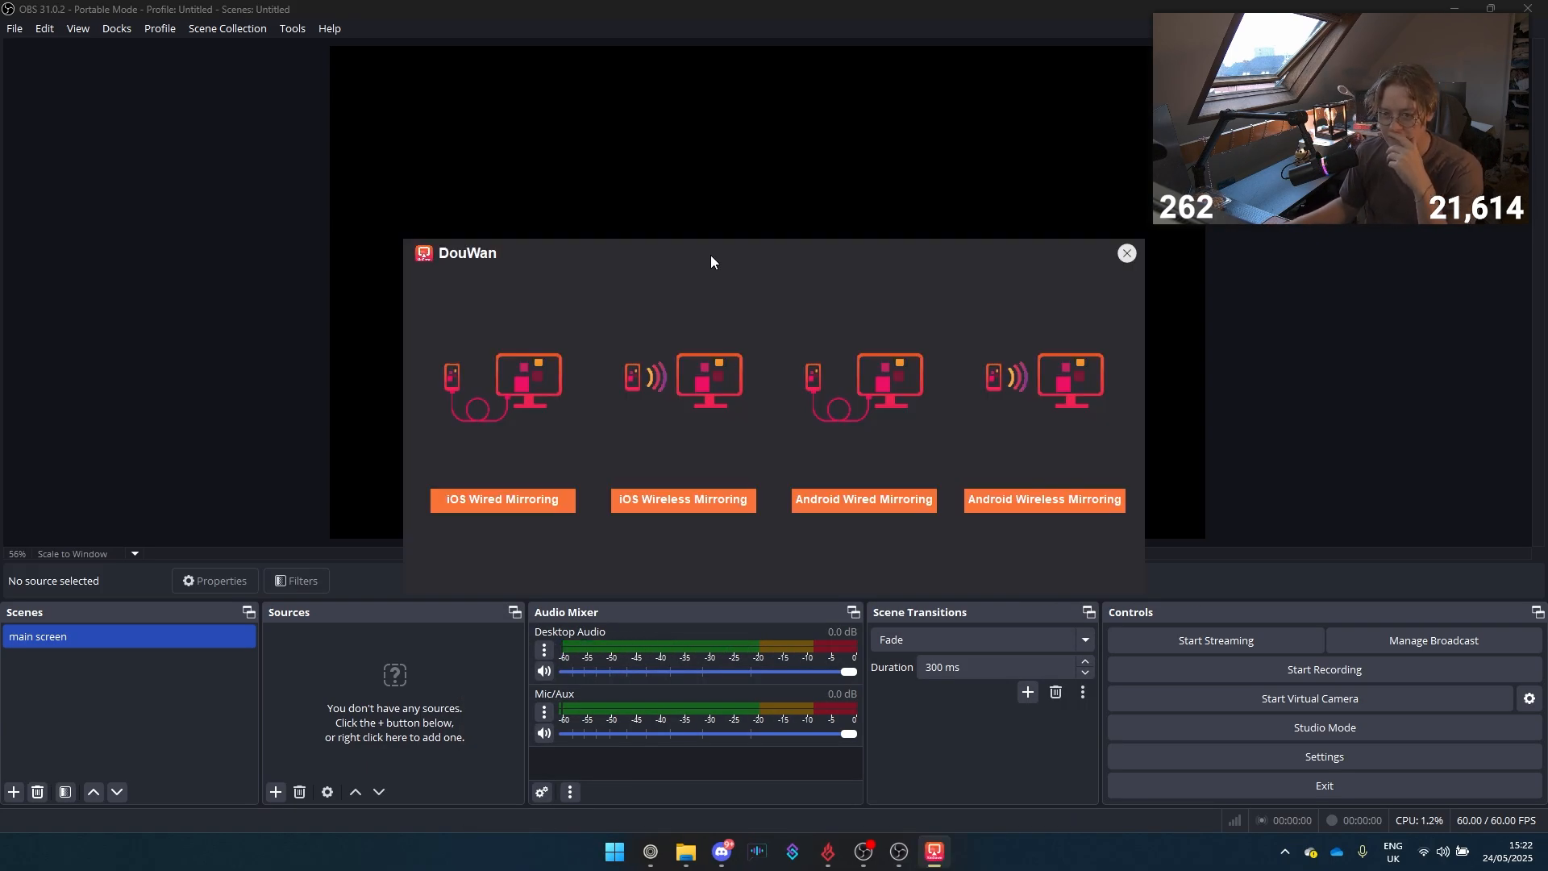
pyautogui.moveTo(711, 256); pyautogui.dragTo(733, 266)
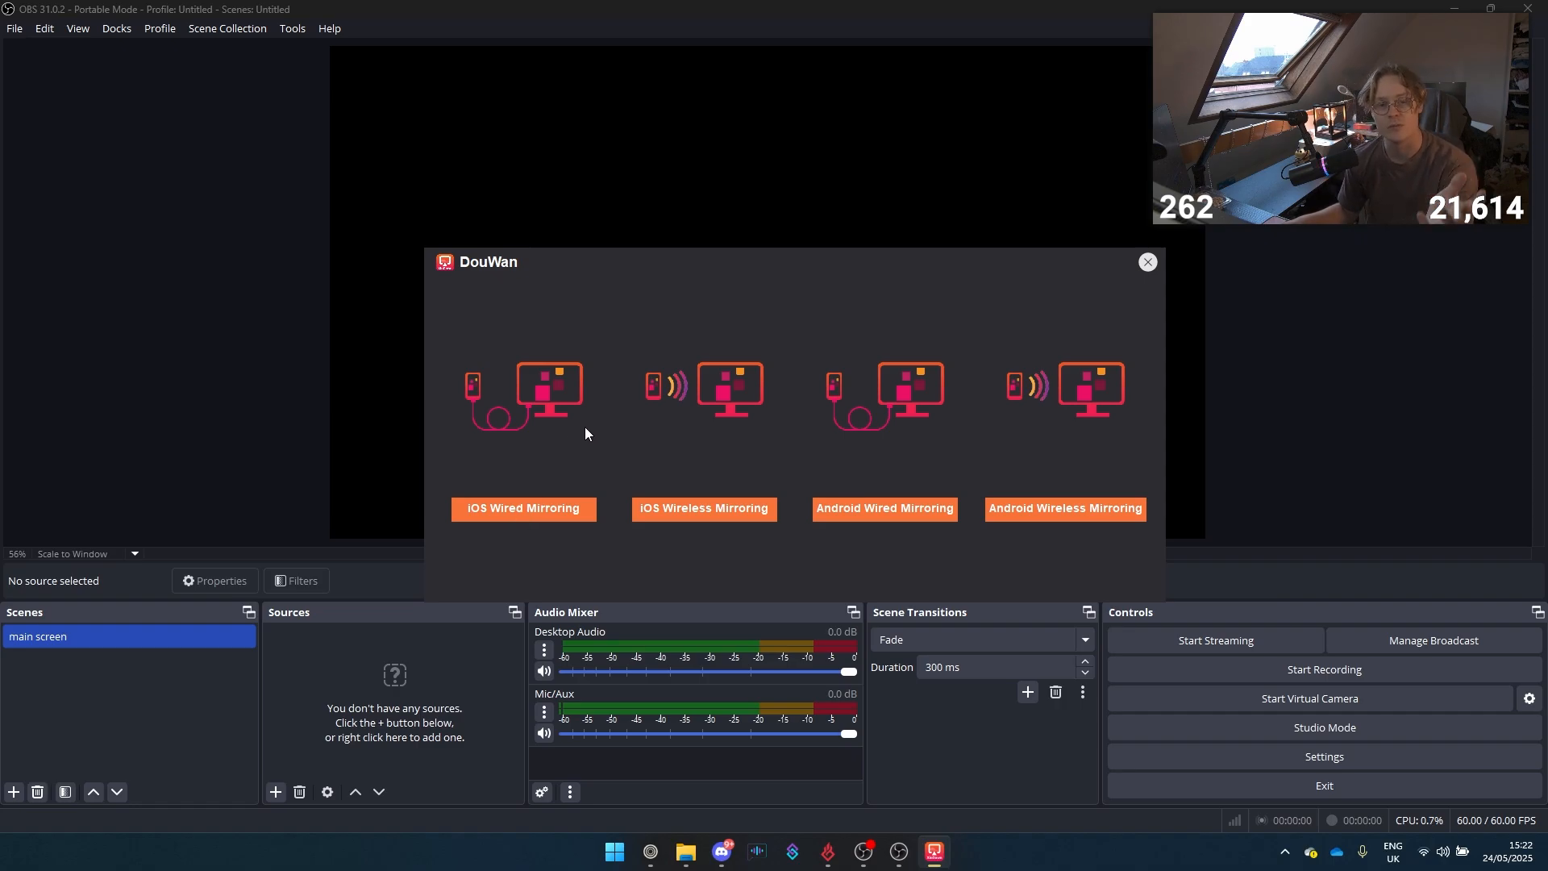
pyautogui.click(504, 514)
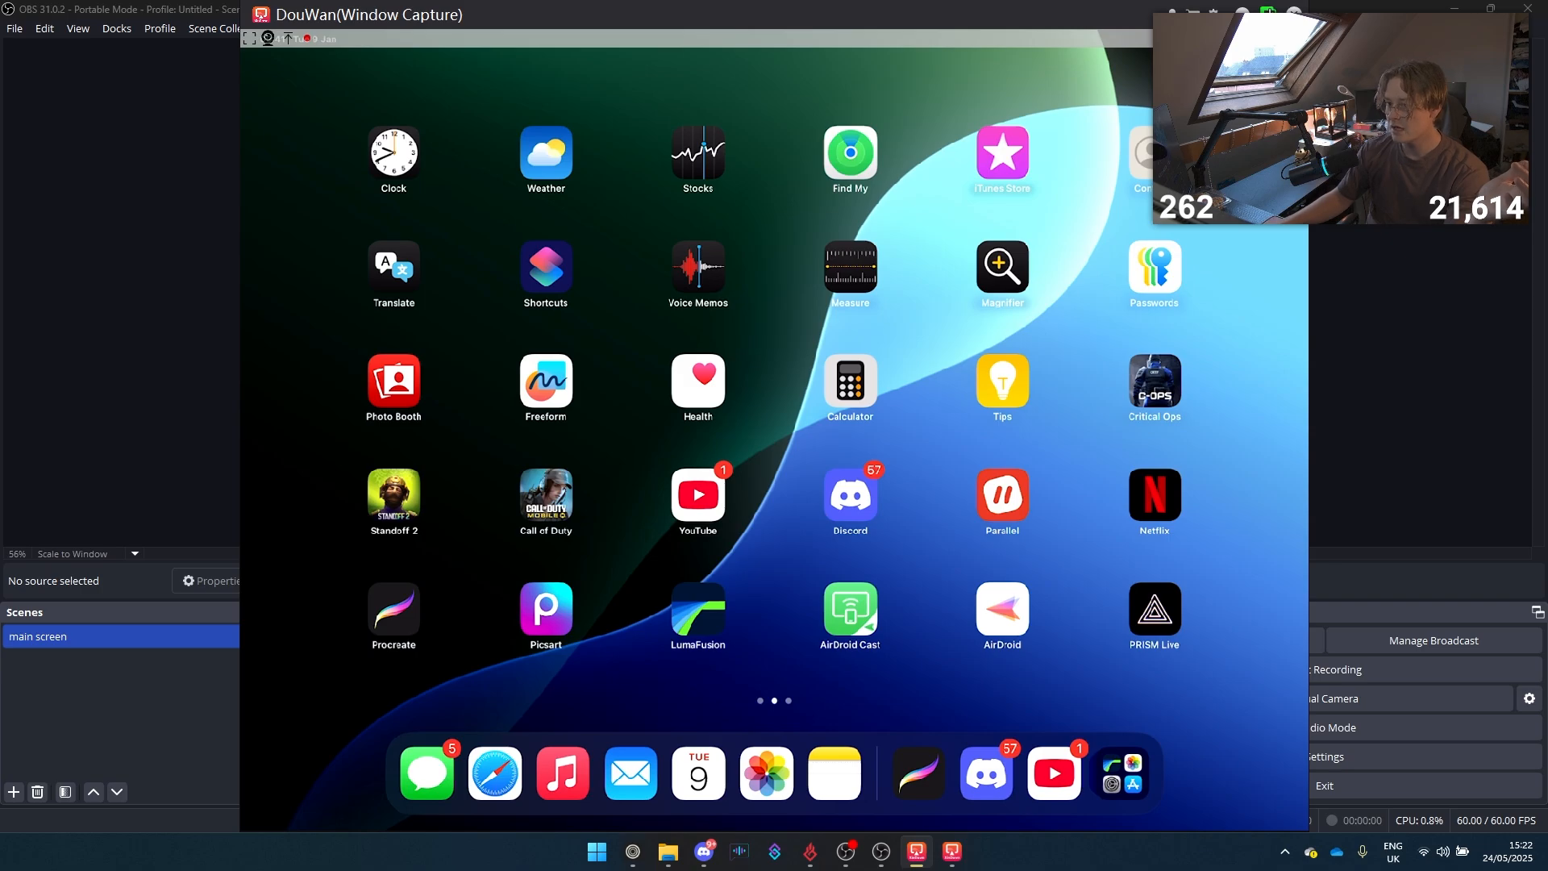
pyautogui.click(1269, 11)
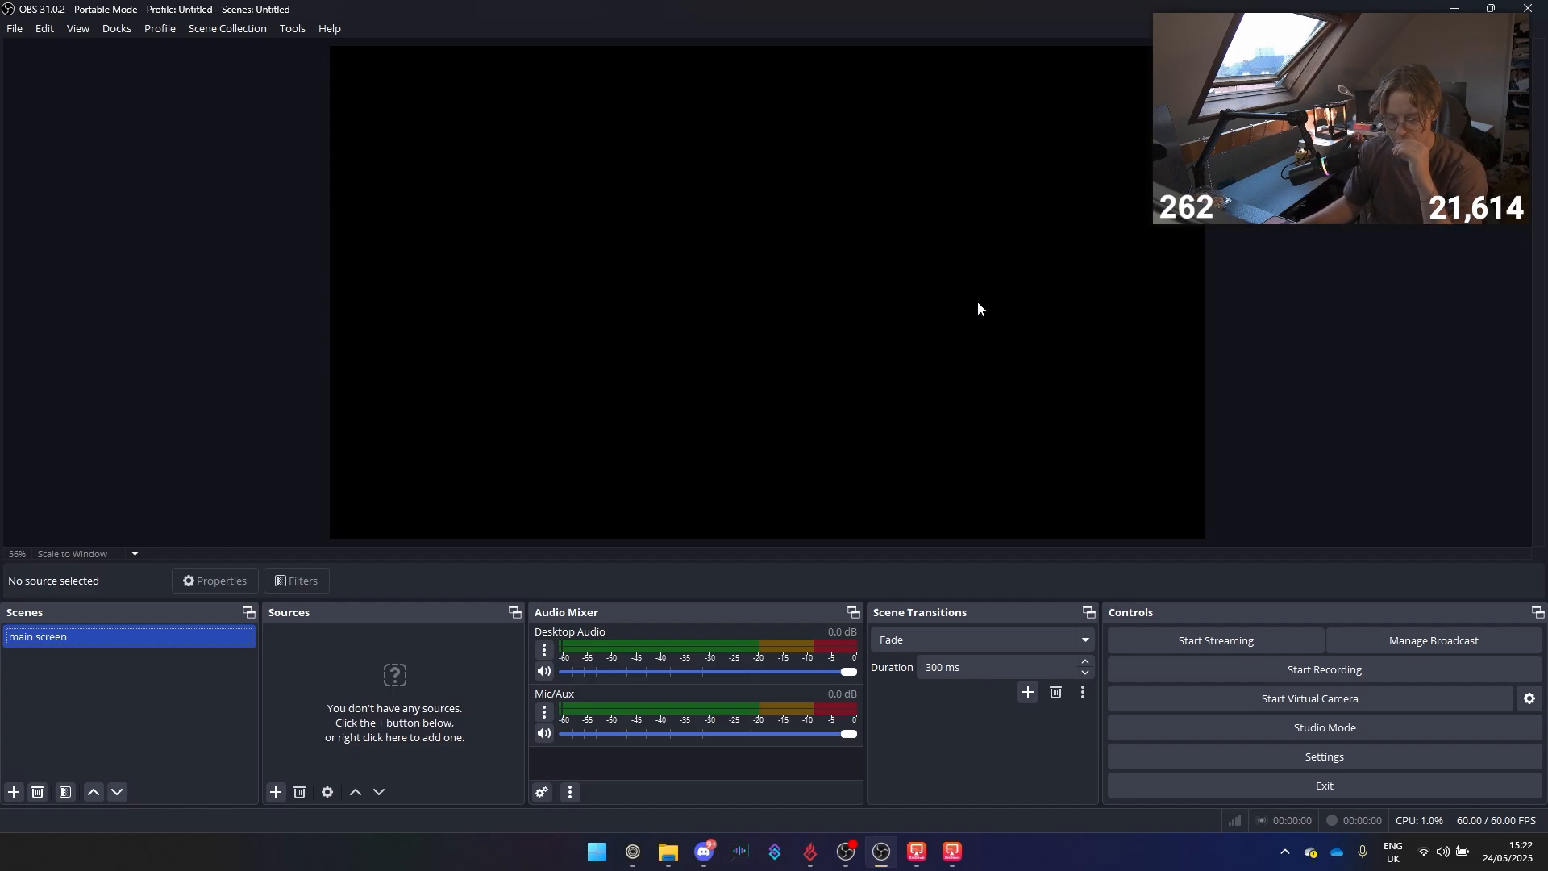
# Step: Add a new Display Capture source with its default name, capturing the primary monitor MSI G27C7
pyautogui.click(276, 793)
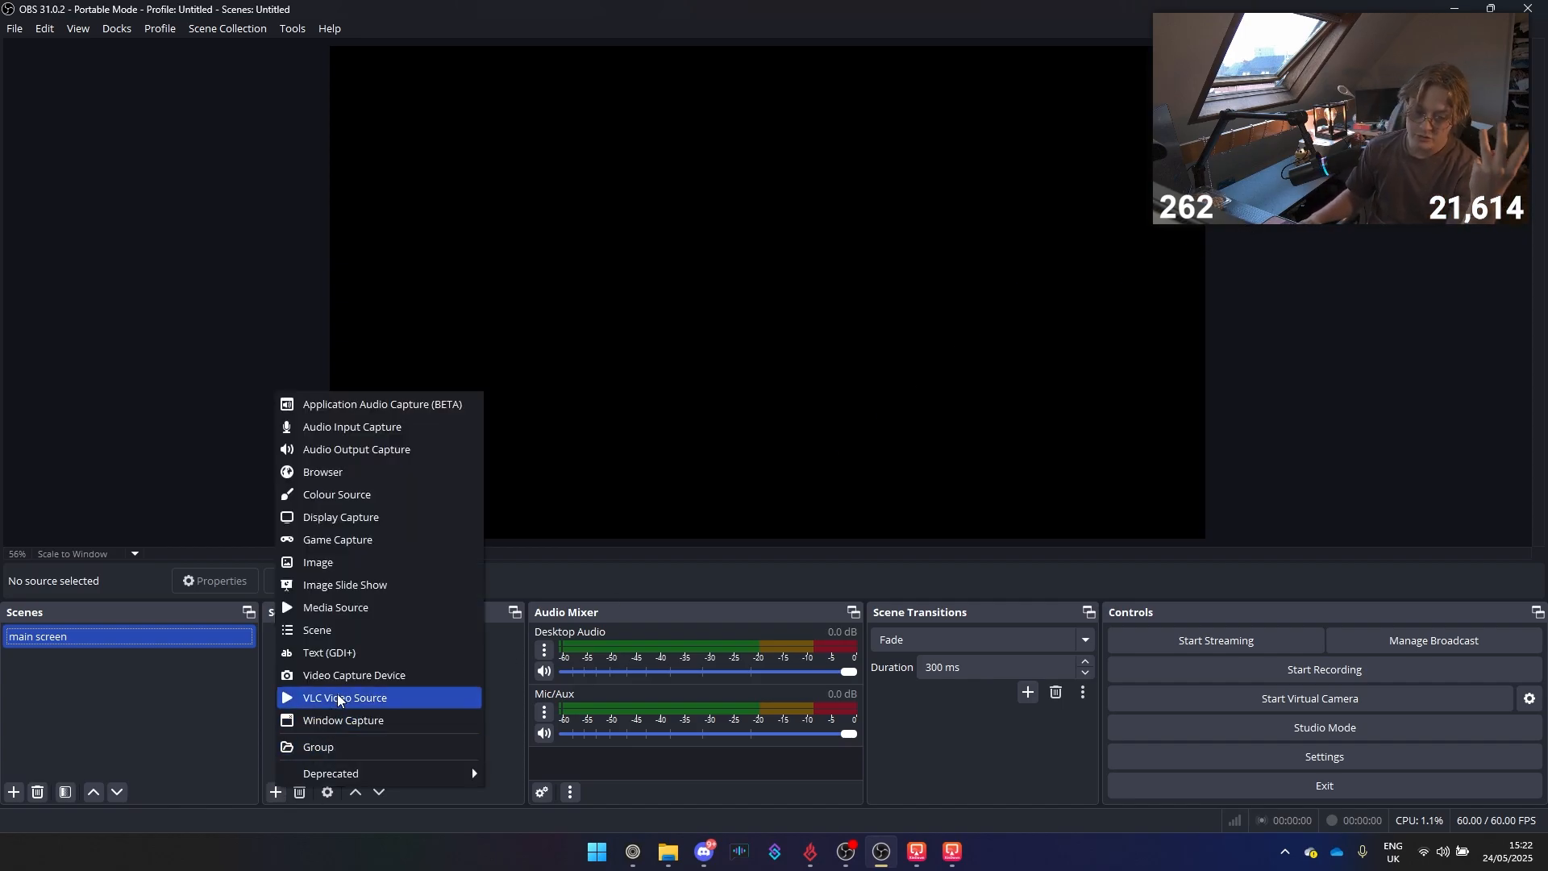
pyautogui.click(411, 521)
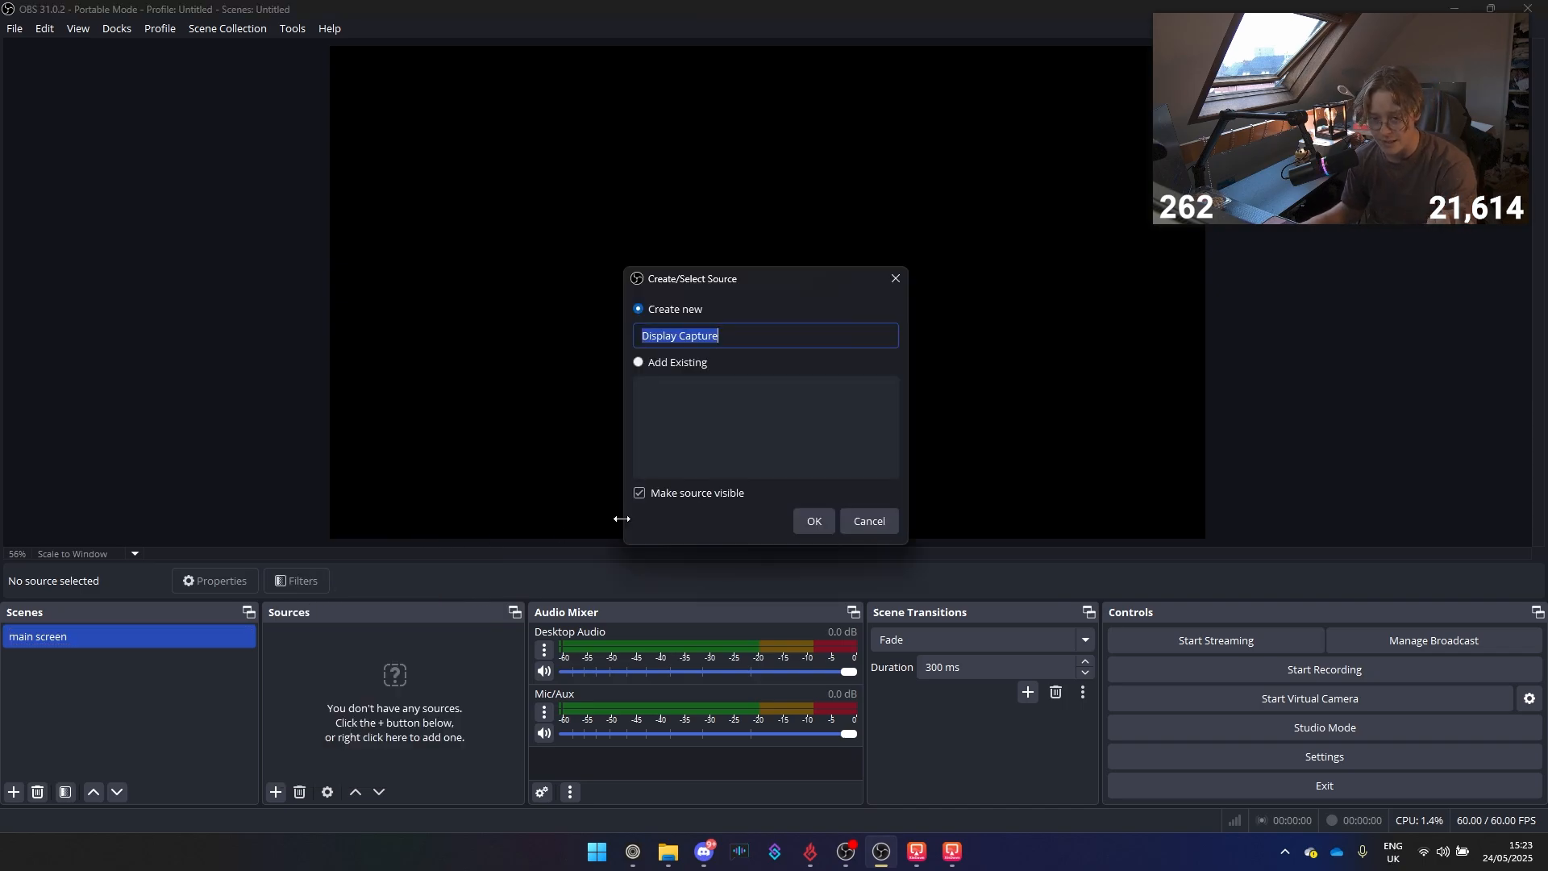
pyautogui.click(810, 521)
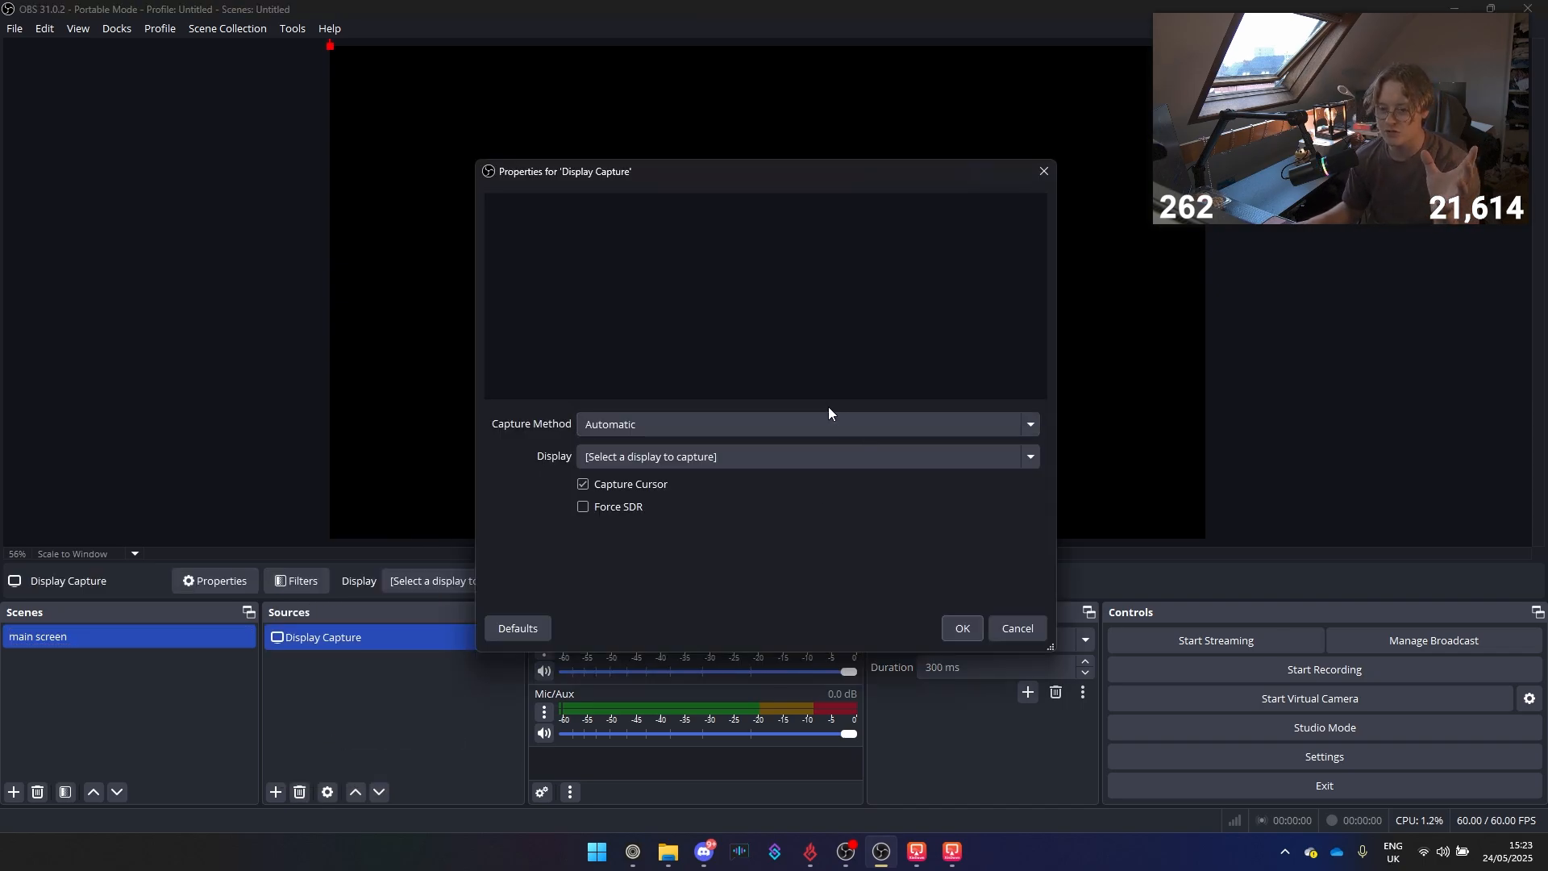
pyautogui.click(816, 456)
pyautogui.click(810, 510)
pyautogui.click(973, 636)
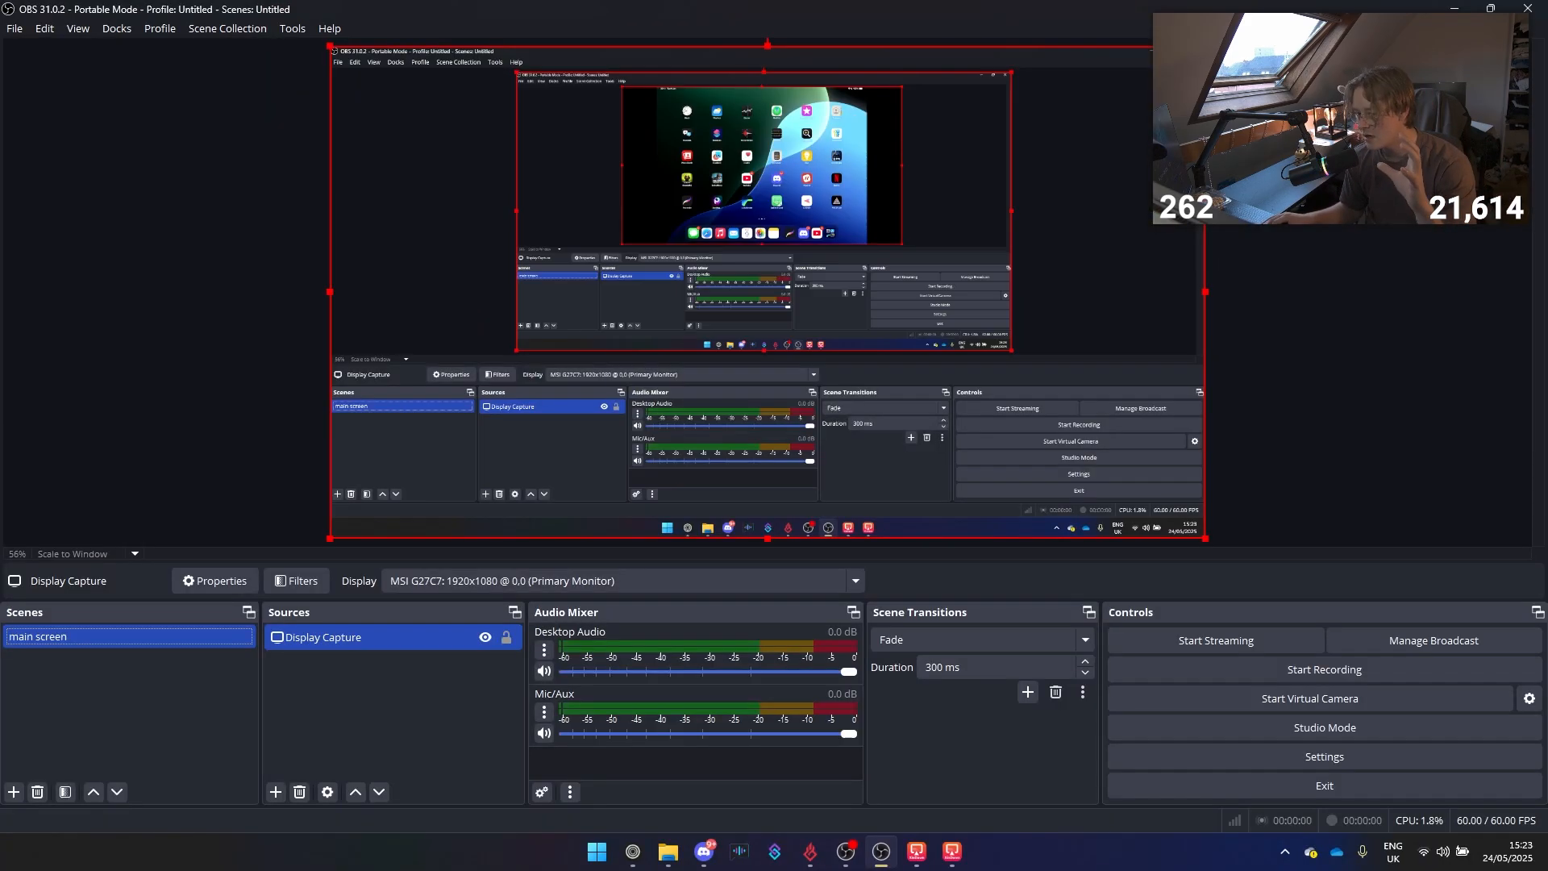
# Step: Delete the Display Capture source from the main screen scene
pyautogui.click(439, 638)
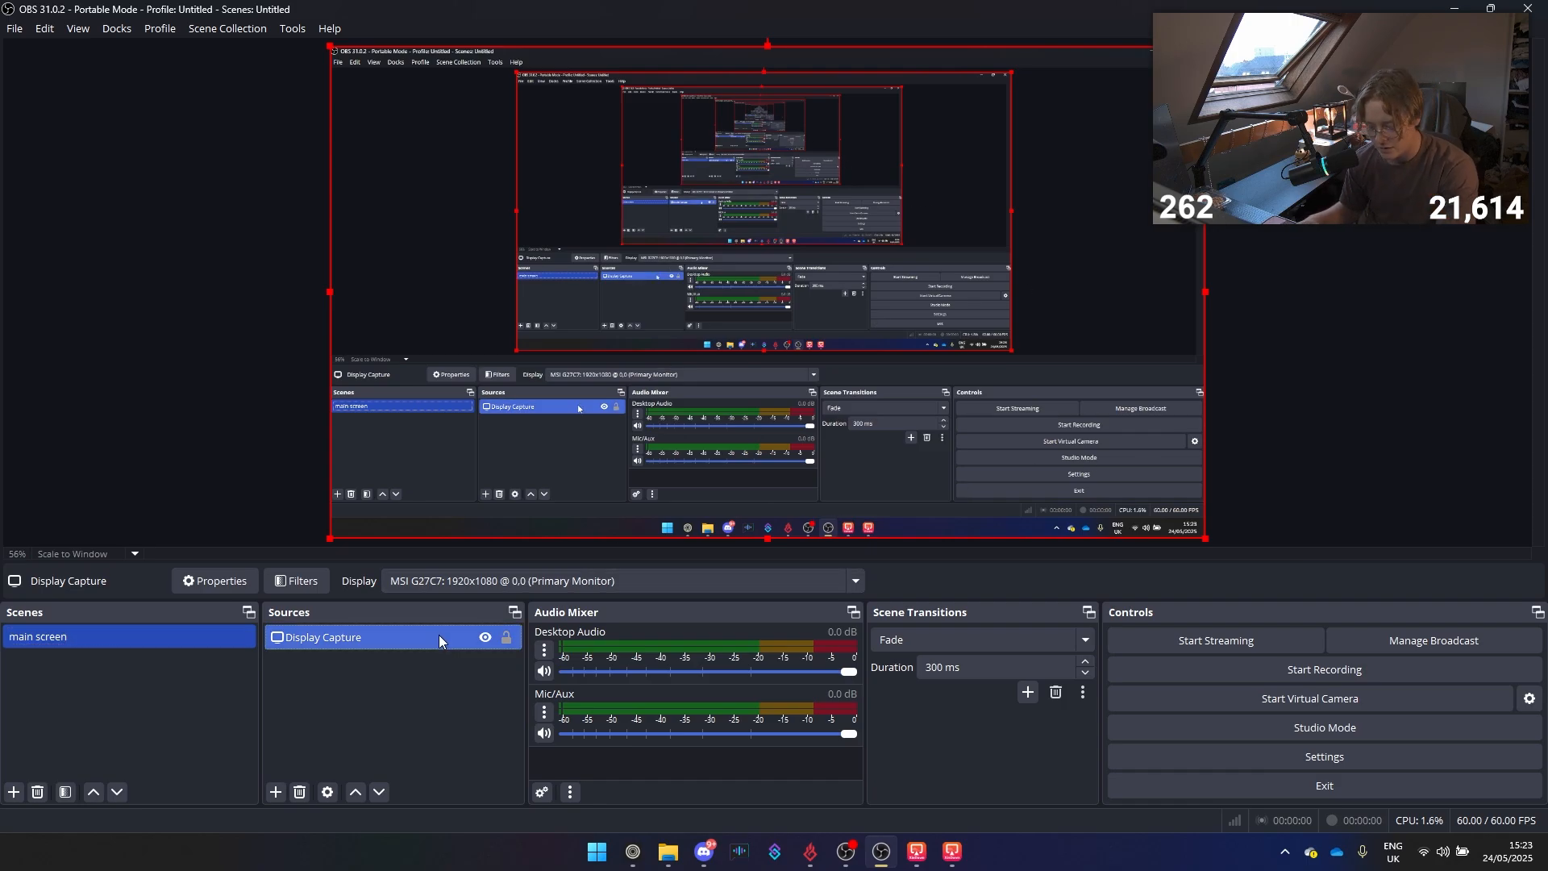
pyautogui.press('Delete')
pyautogui.click(839, 437)
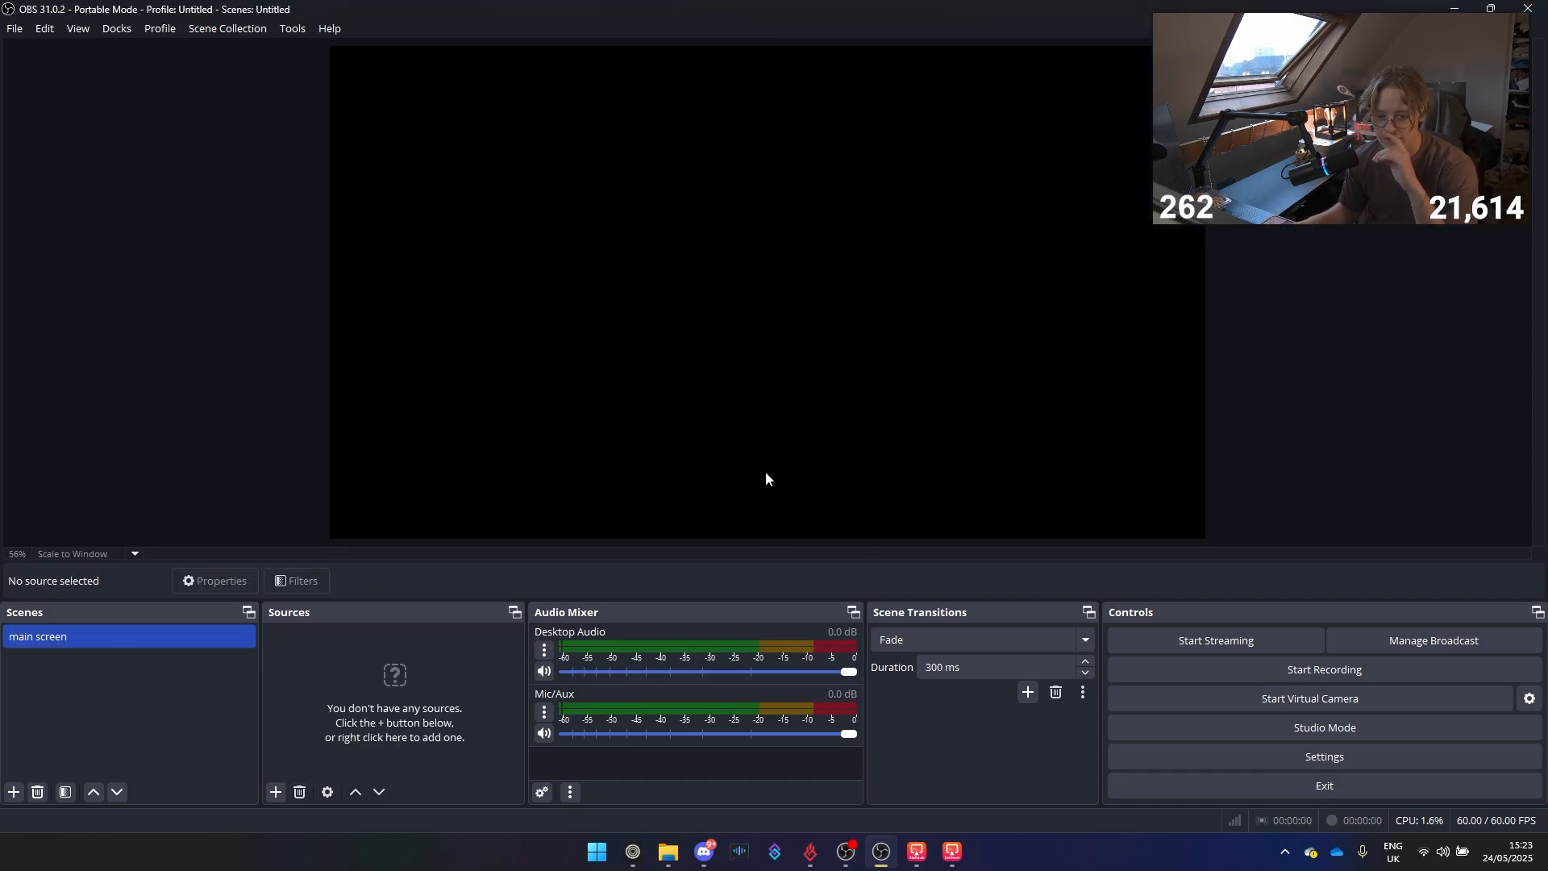
# Step: Add a new Window Capture source that captures the window [AirplayReceiver.exe]: DouWan(Window Capture)
pyautogui.click(274, 791)
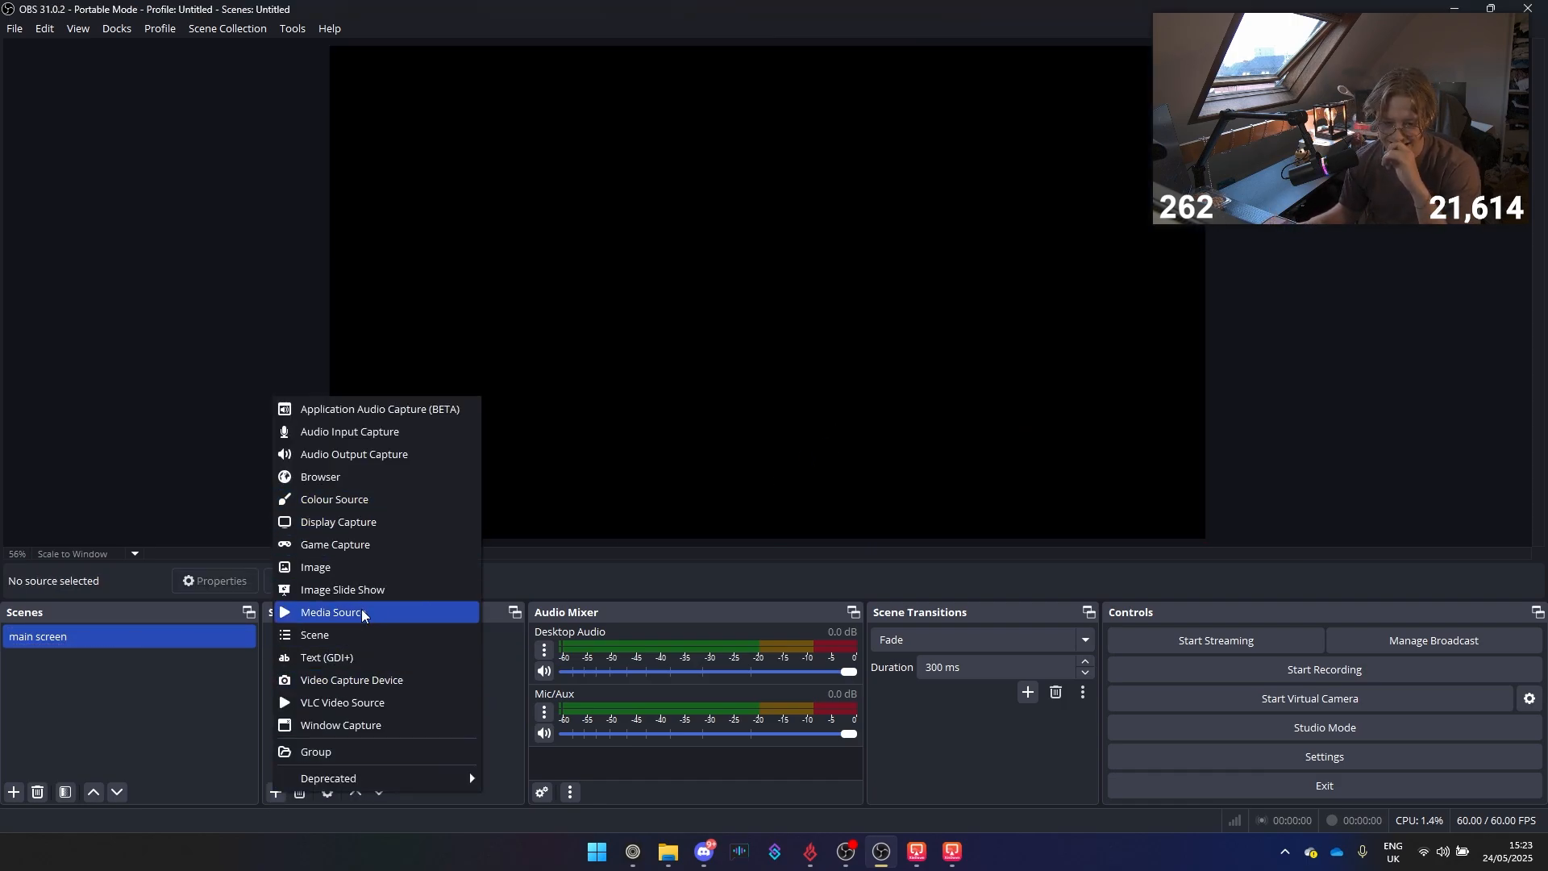
pyautogui.click(379, 725)
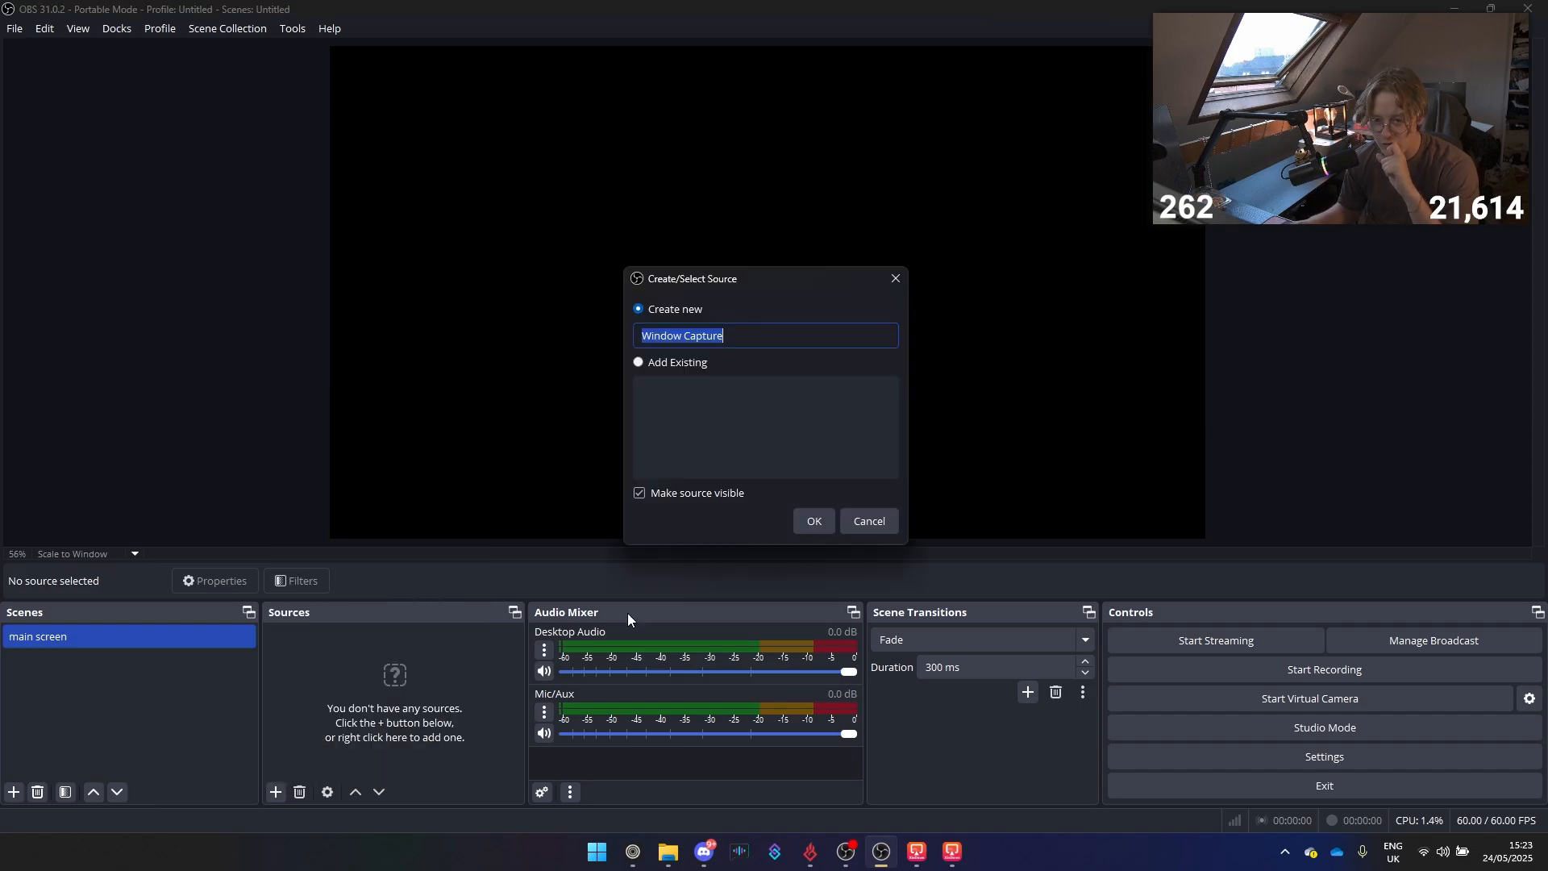
pyautogui.click(806, 526)
pyautogui.click(700, 434)
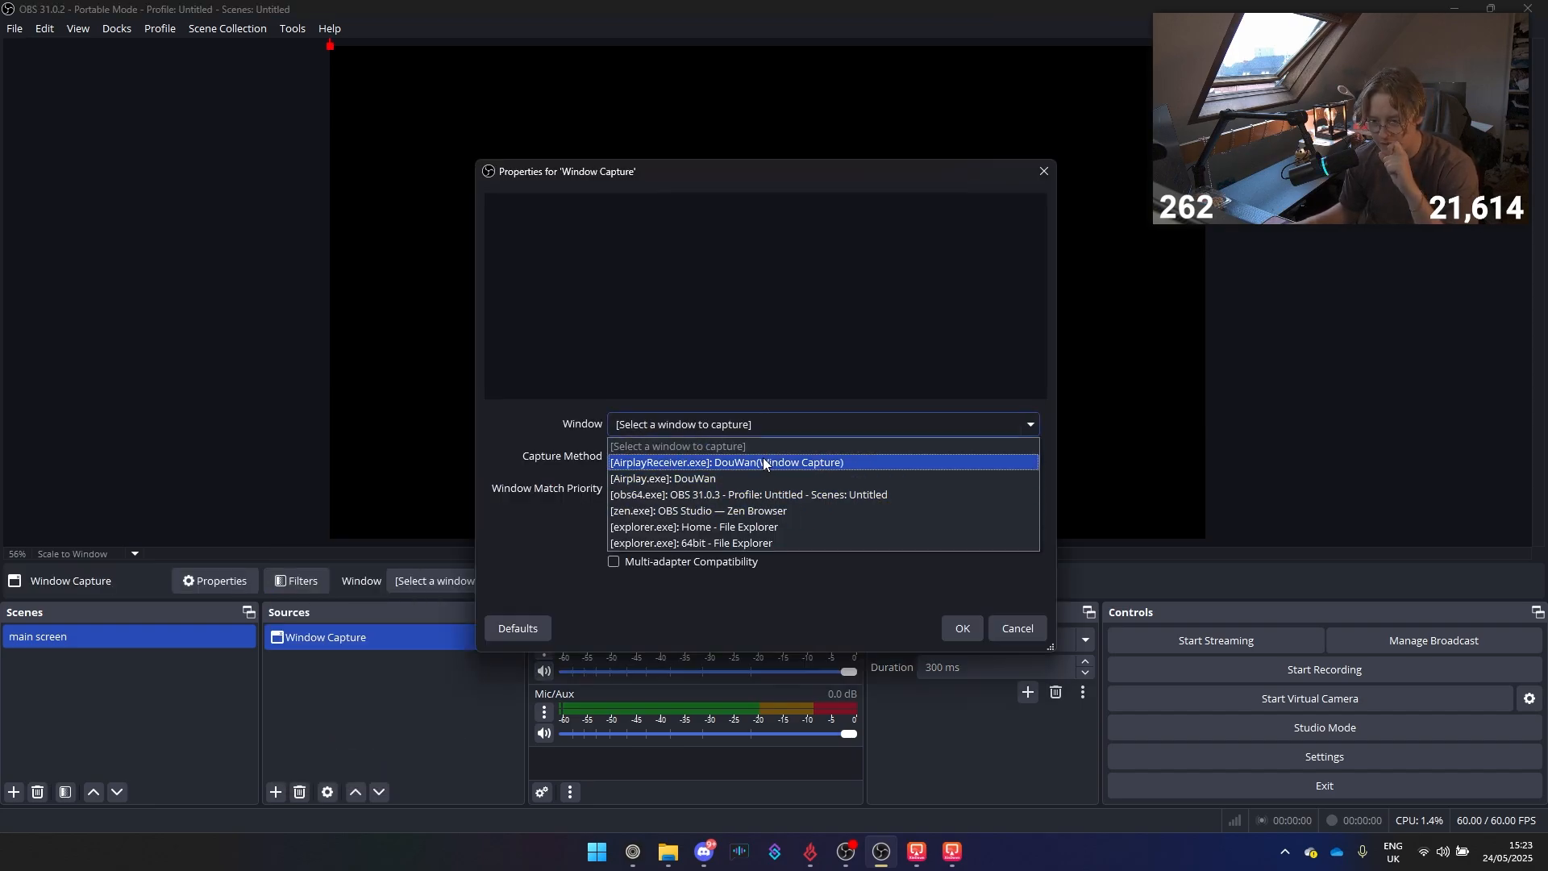
pyautogui.click(772, 462)
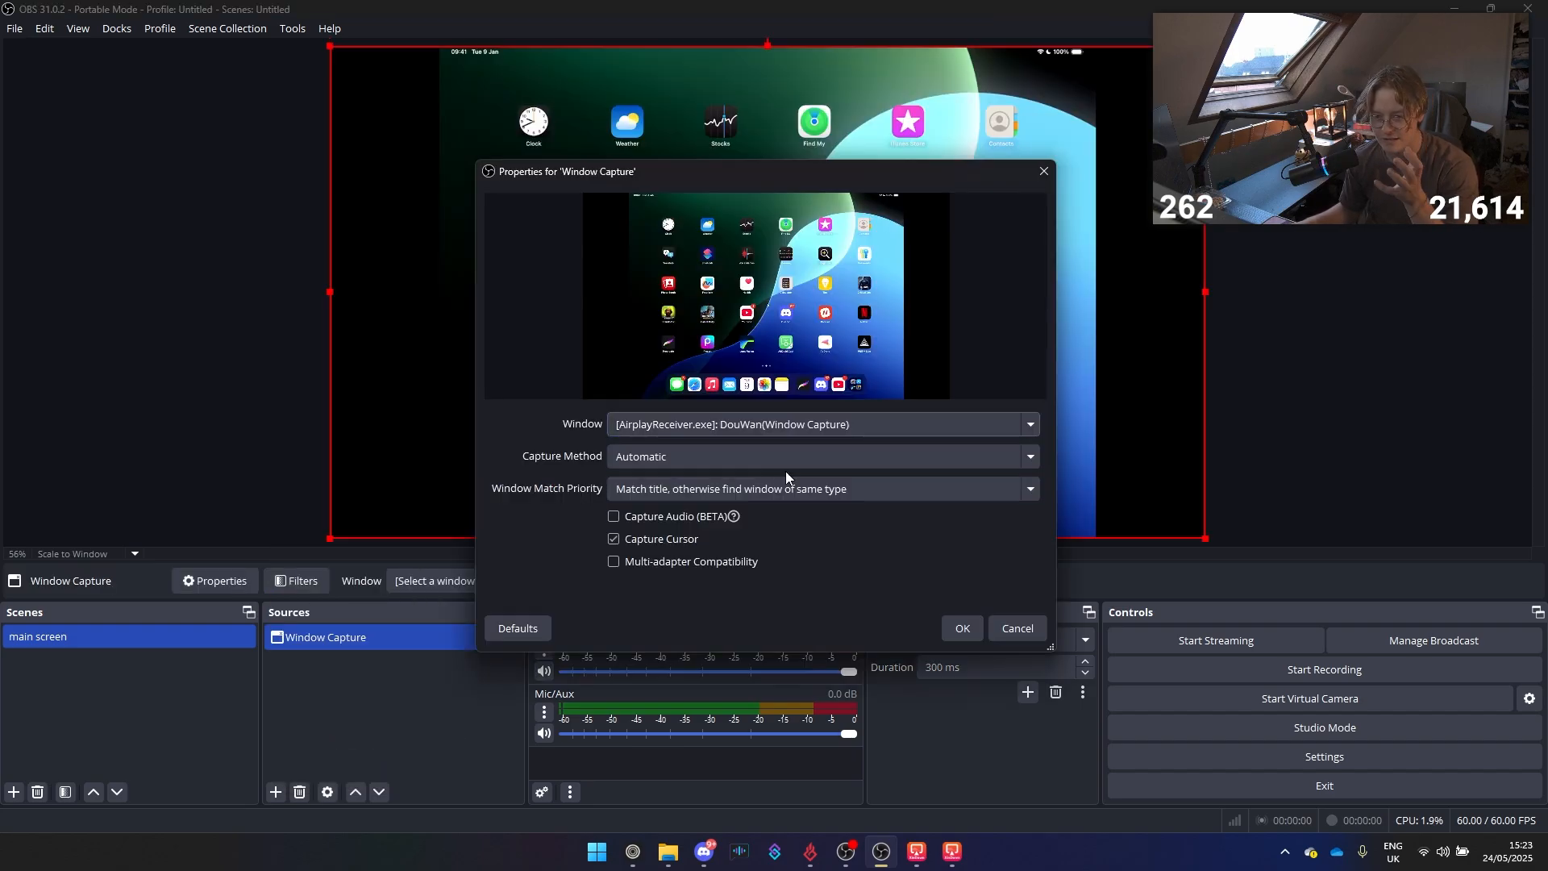
pyautogui.click(962, 627)
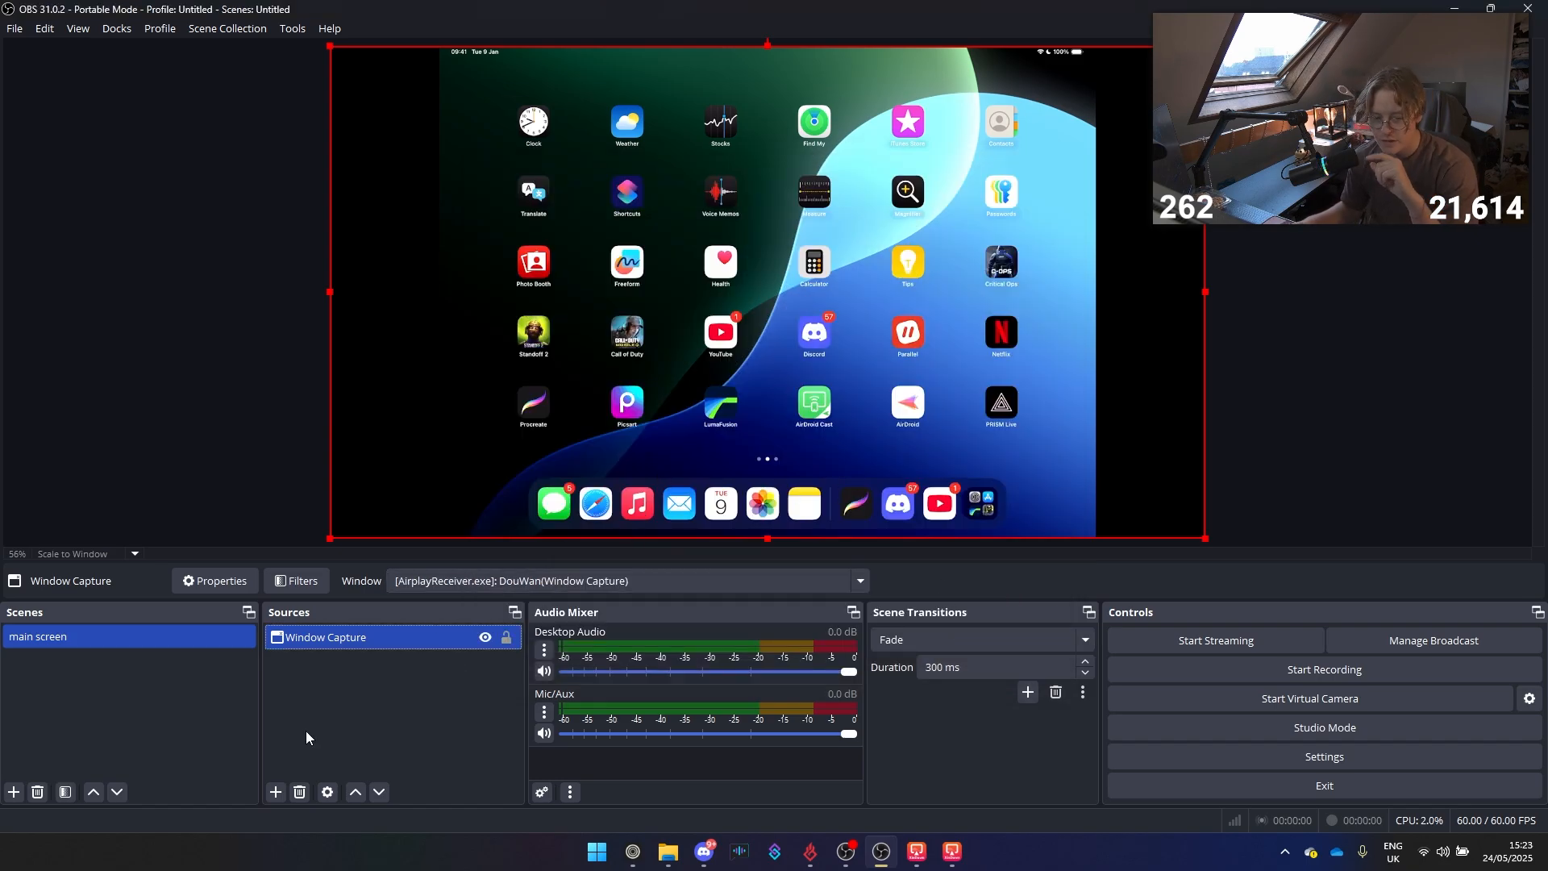
# Step: Add a Video Capture Device source named "ipad gameplay" that uses the DouWan Virtual Camera
pyautogui.click(276, 792)
pyautogui.click(367, 681)
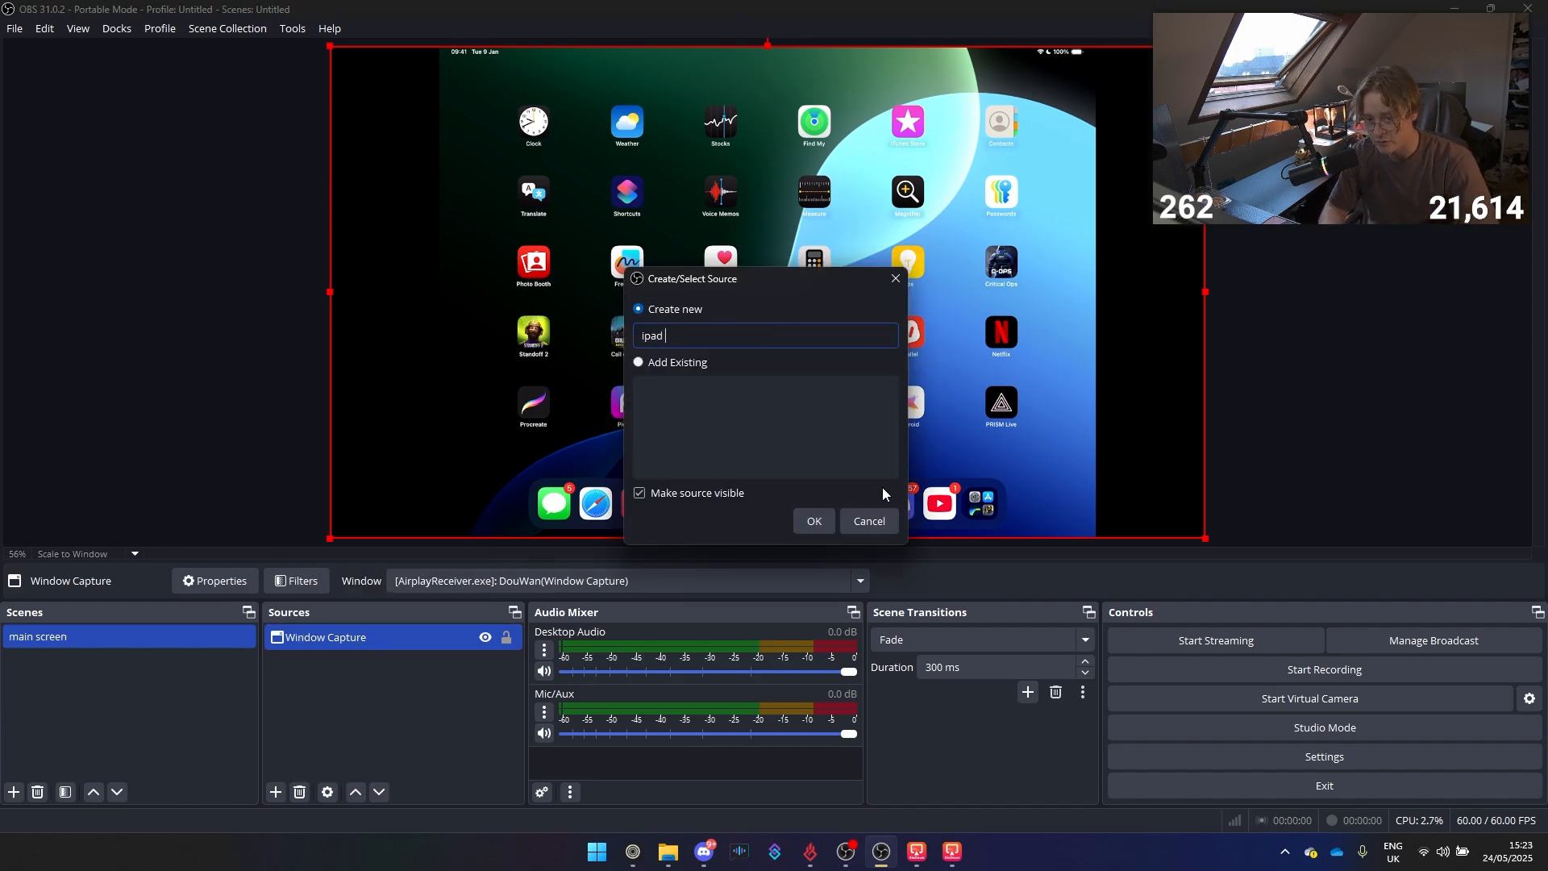
pyautogui.write('gameplay')
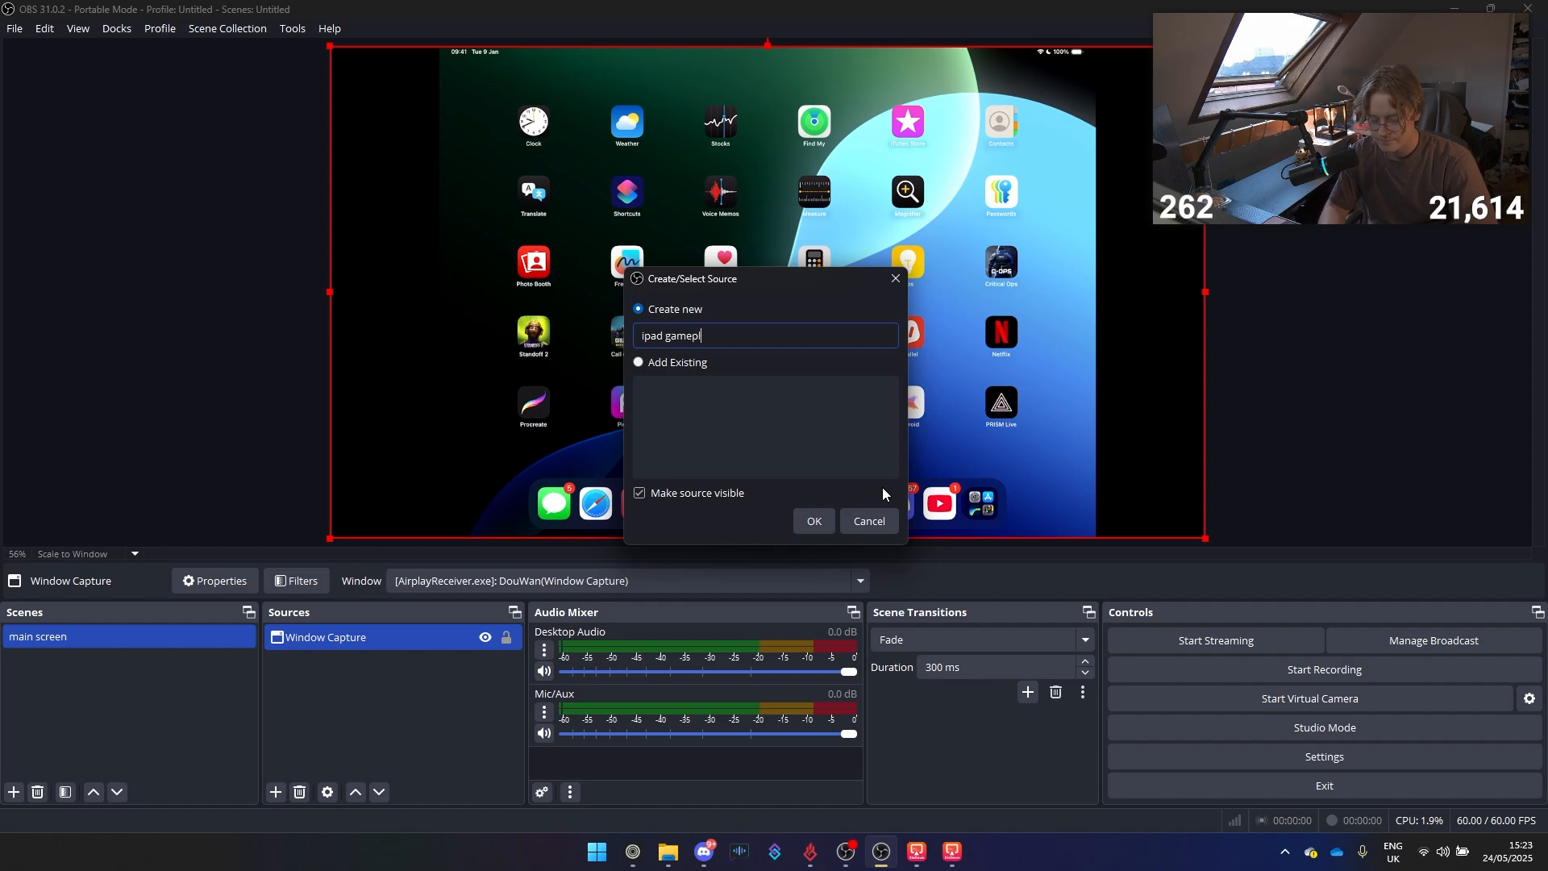
pyautogui.press('Return')
pyautogui.click(787, 423)
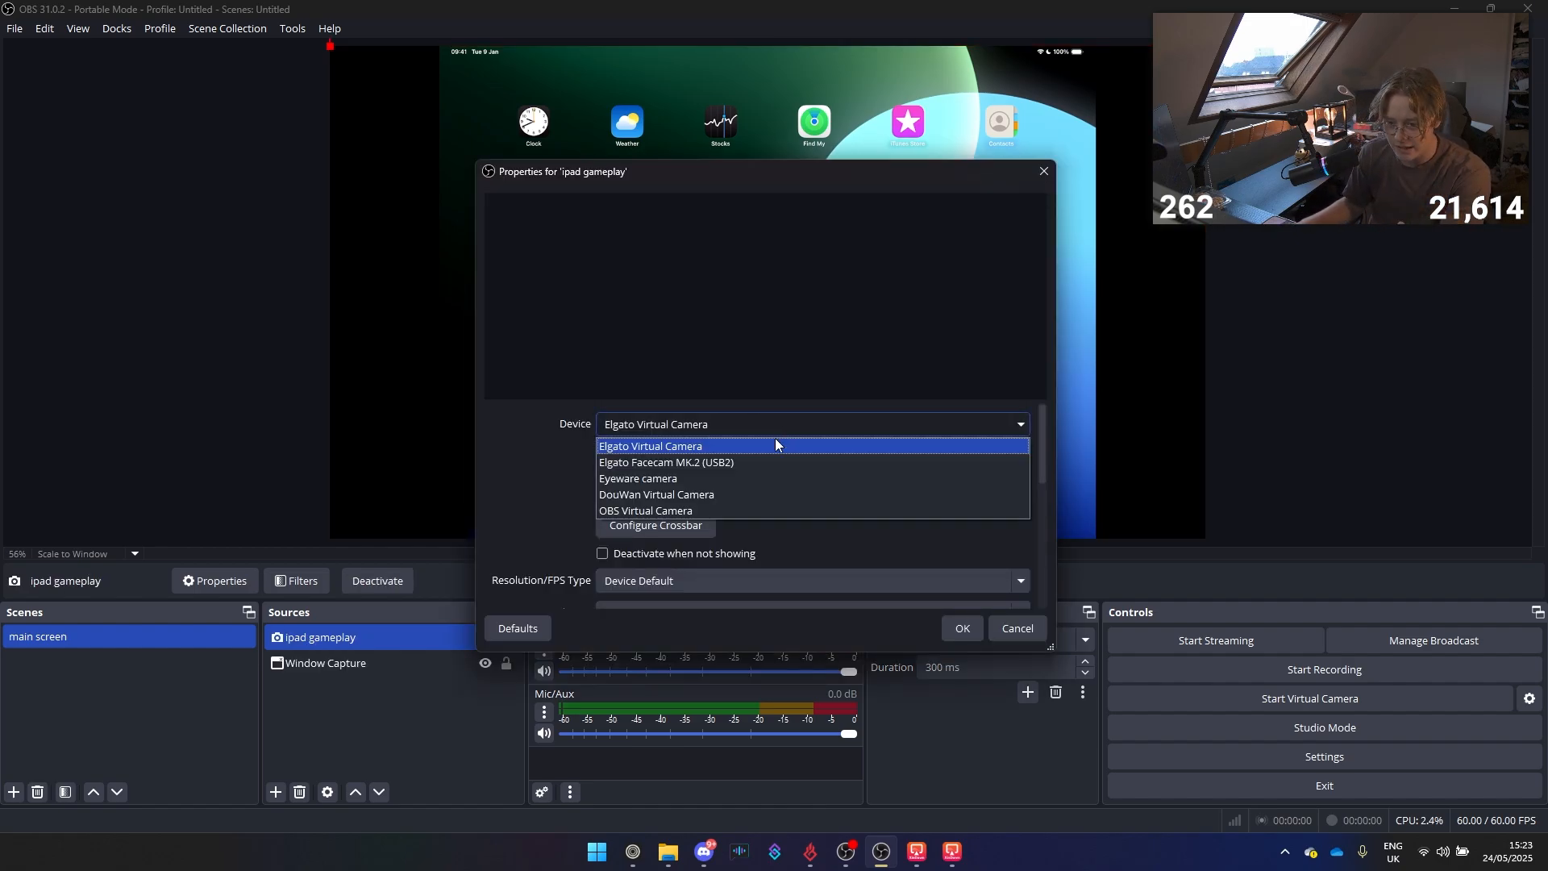
pyautogui.click(711, 496)
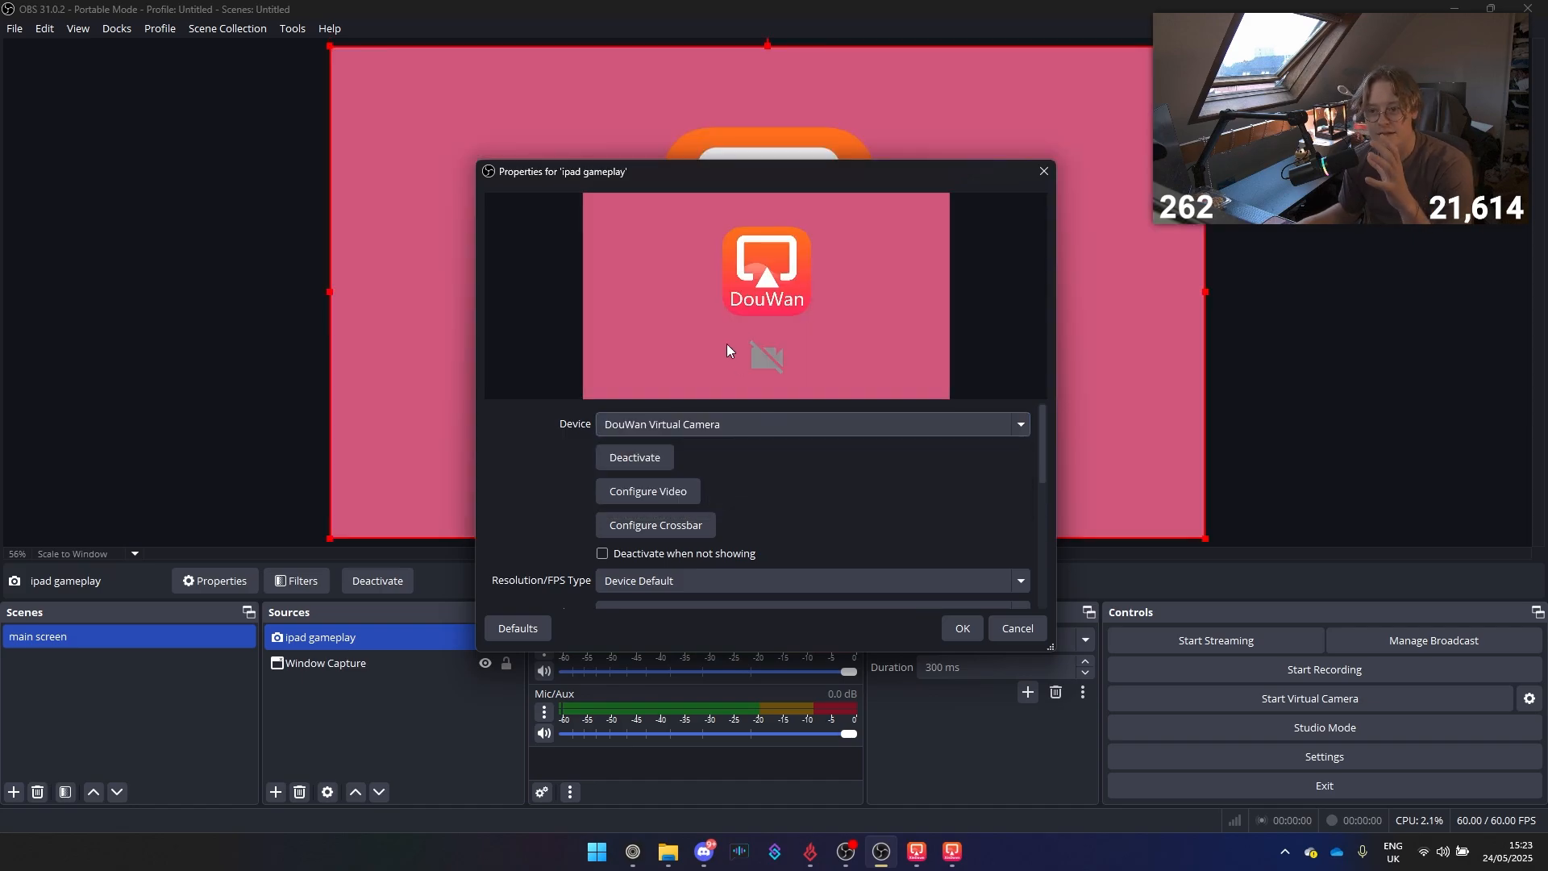
pyautogui.click(954, 634)
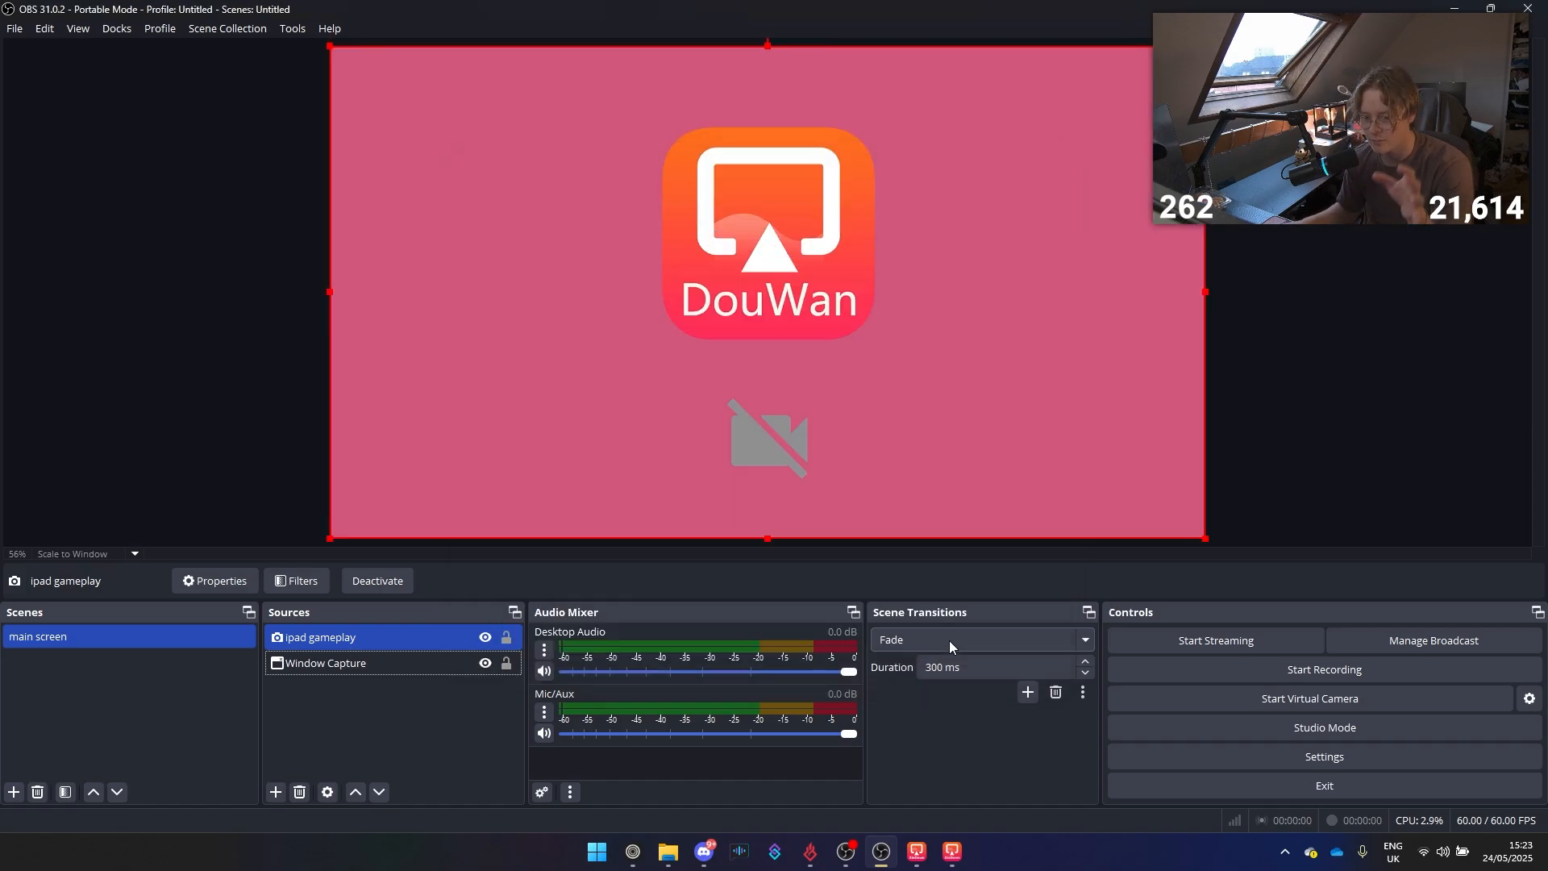
# Step: Turn on the virtual camera in the DouWan mirroring window, then hide the Window Capture source in OBS
pyautogui.click(954, 862)
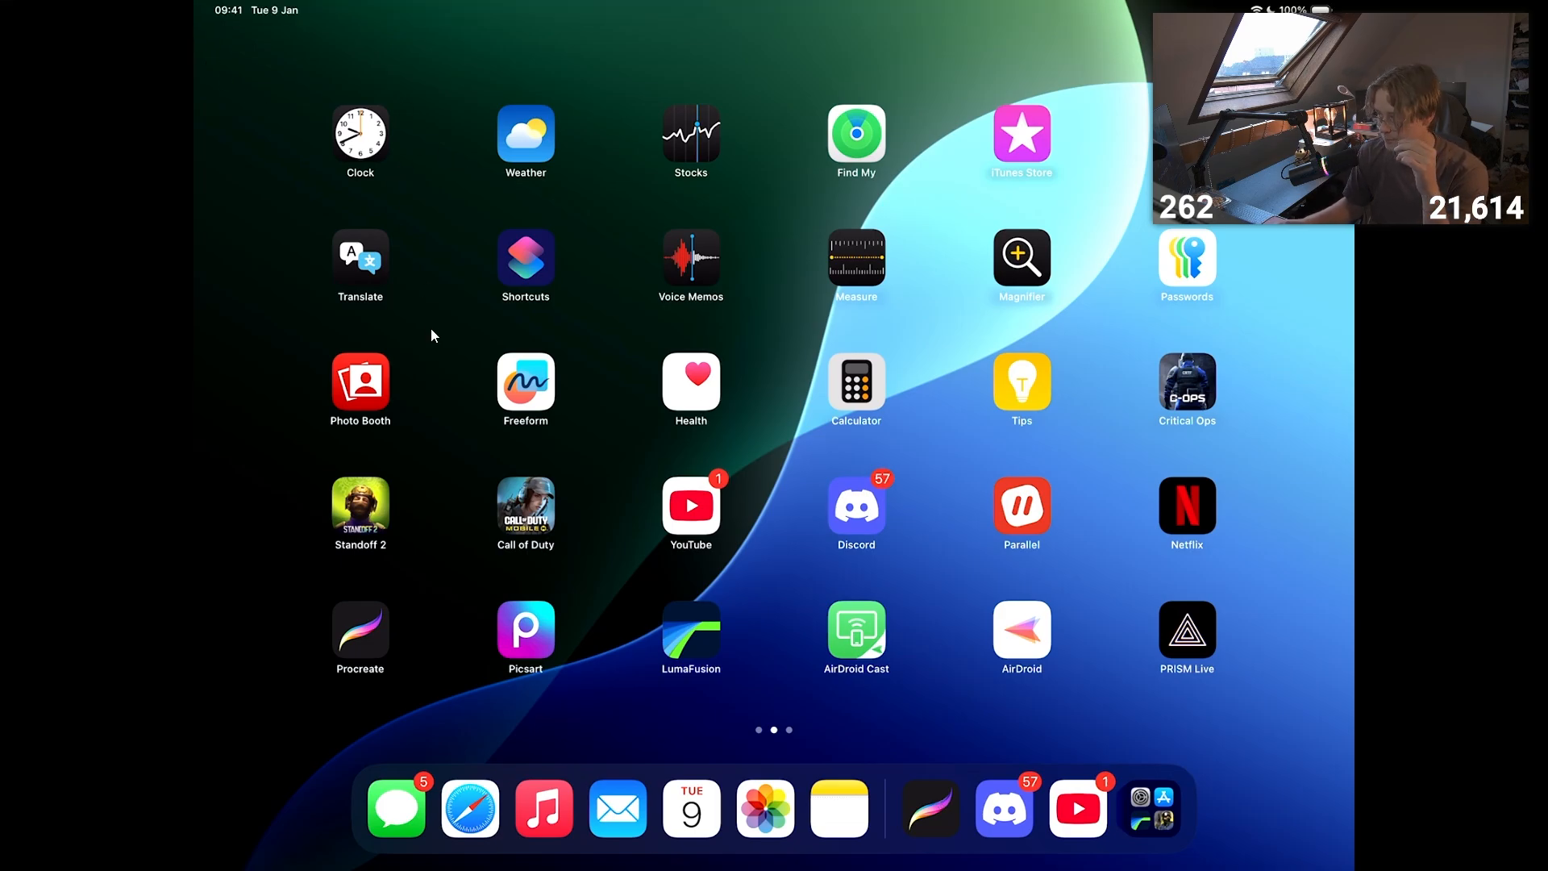
pyautogui.moveTo(202, 8)
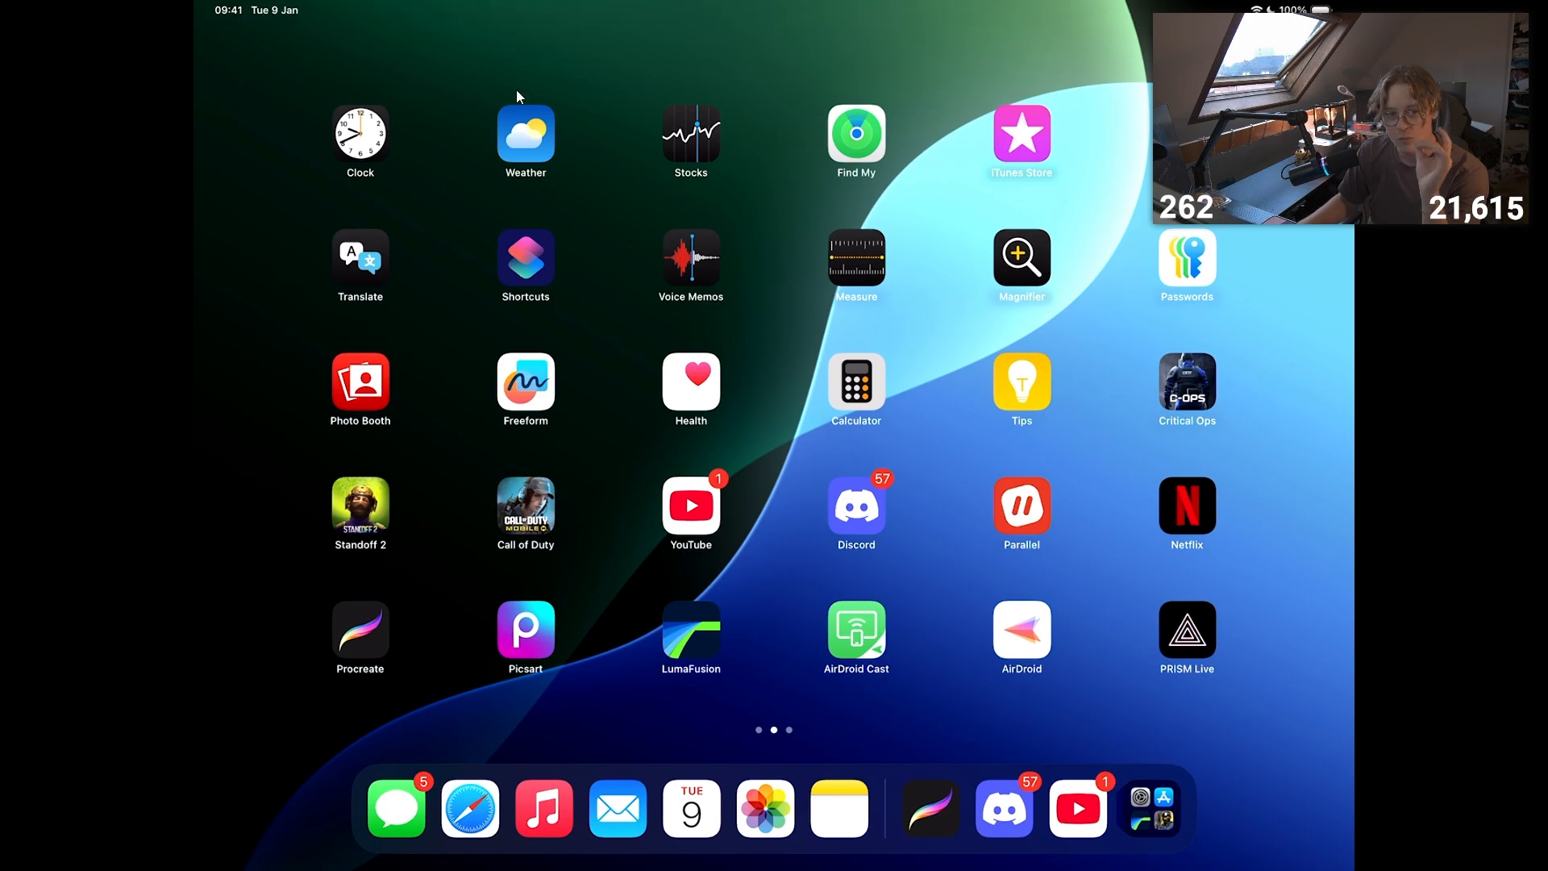
pyautogui.hotkey('alt', 'Tab')
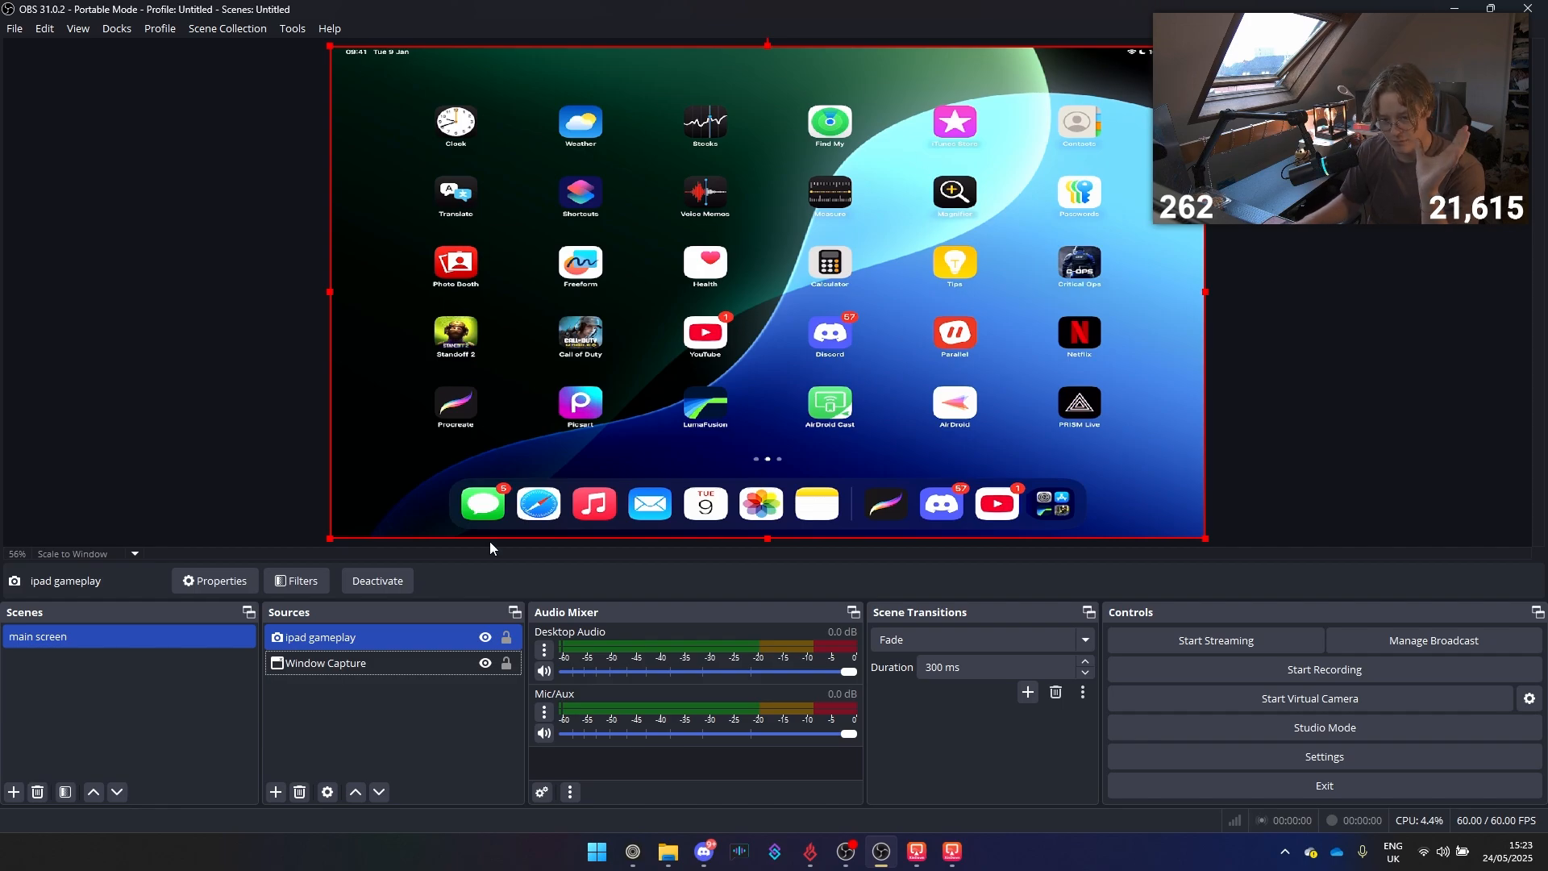
pyautogui.click(486, 663)
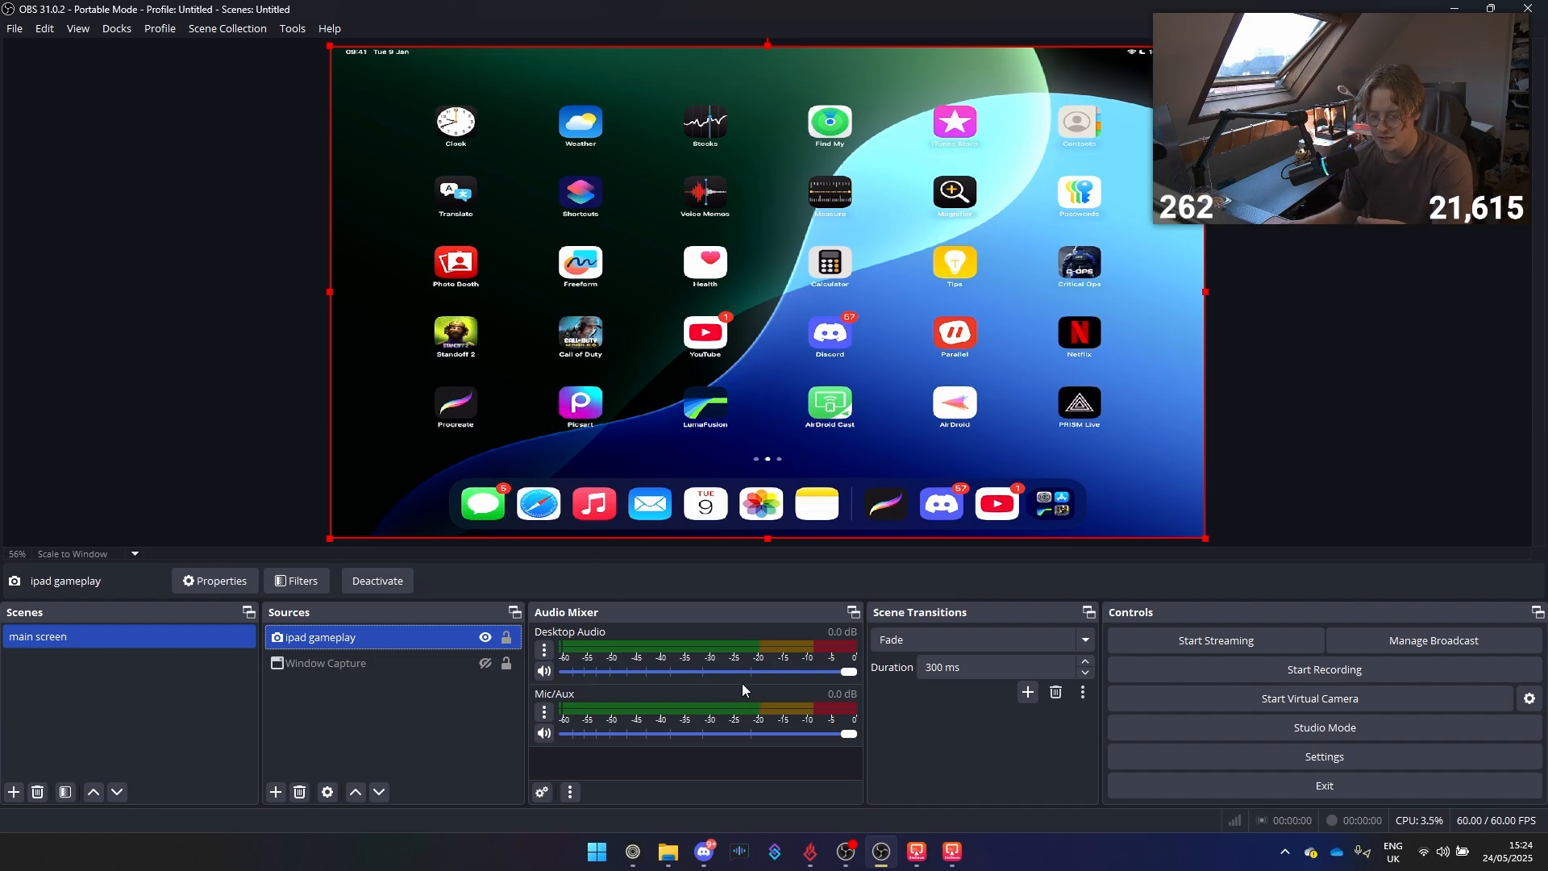
# Step: Take the DouWan mirroring window out of full screen, reposition it over OBS, and return to the OBS window
pyautogui.click(960, 851)
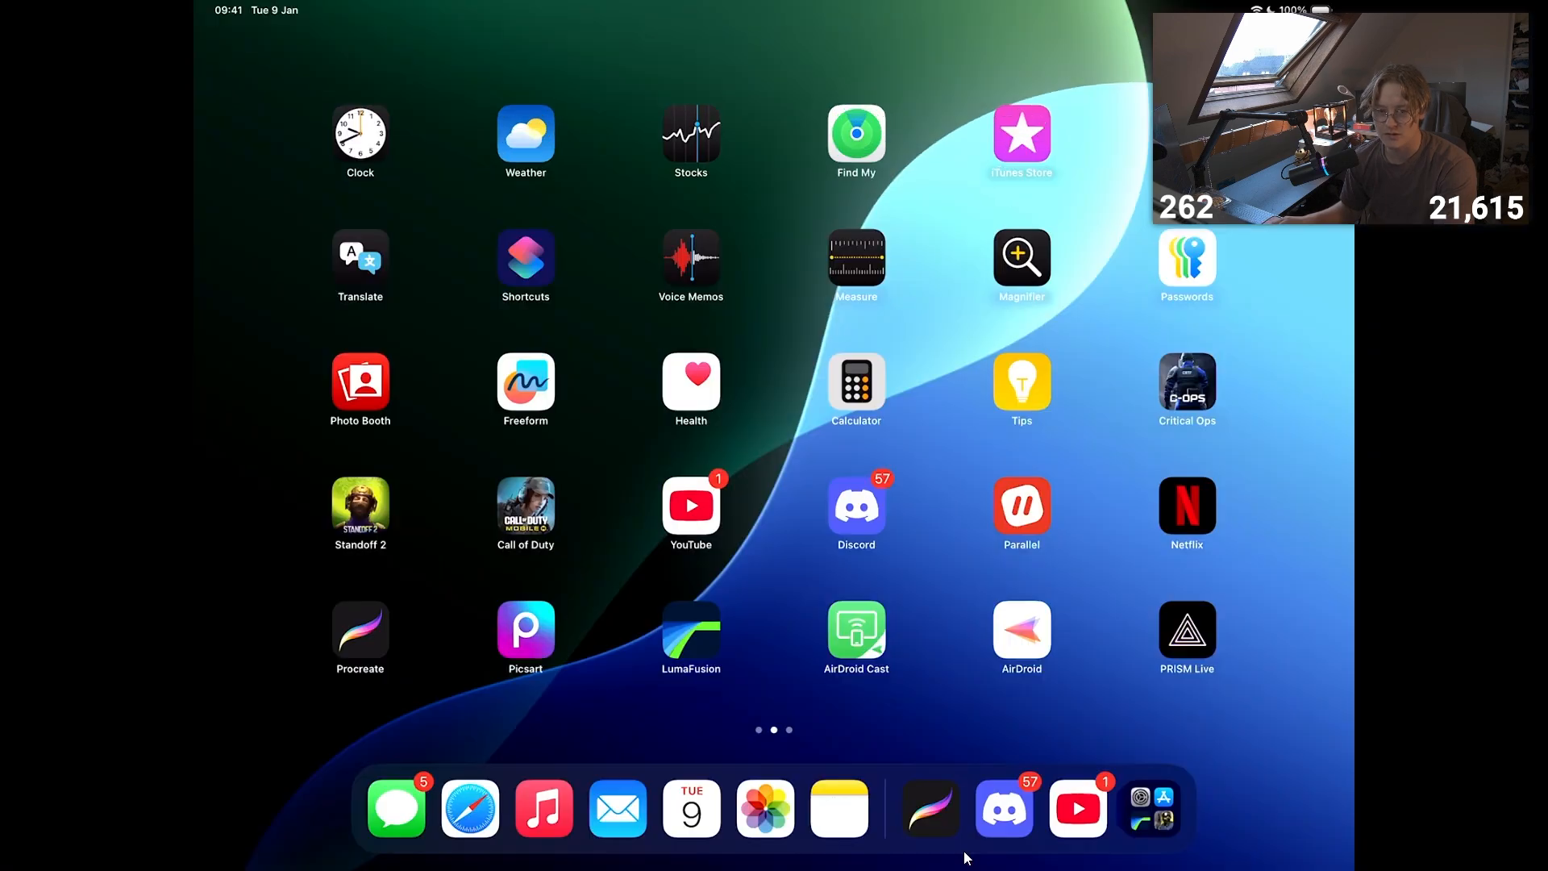
pyautogui.press('Escape')
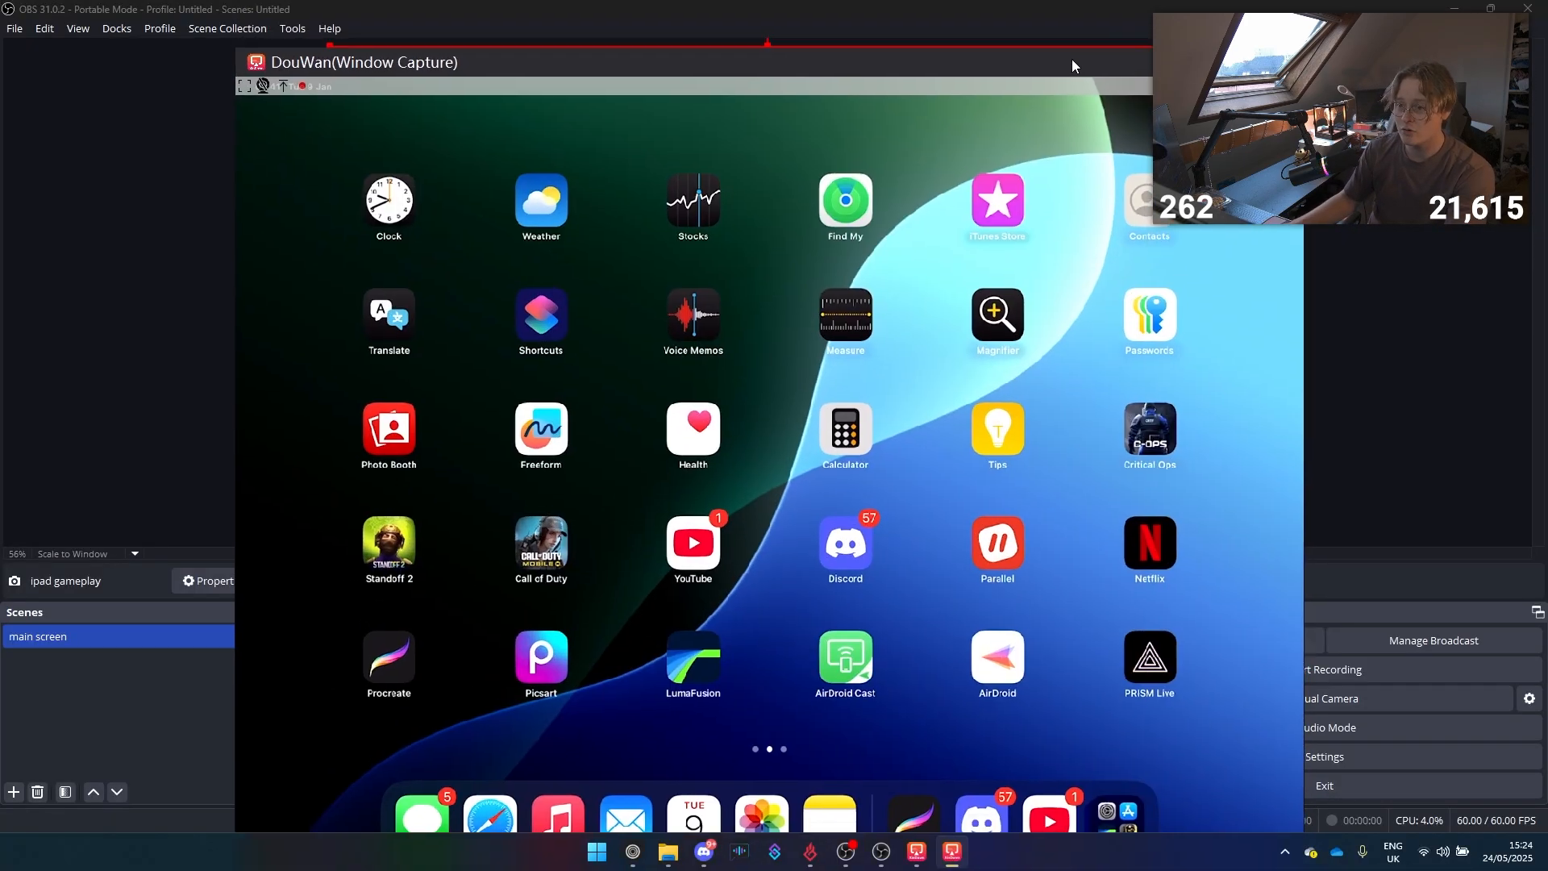
pyautogui.moveTo(1072, 60); pyautogui.dragTo(1062, 607)
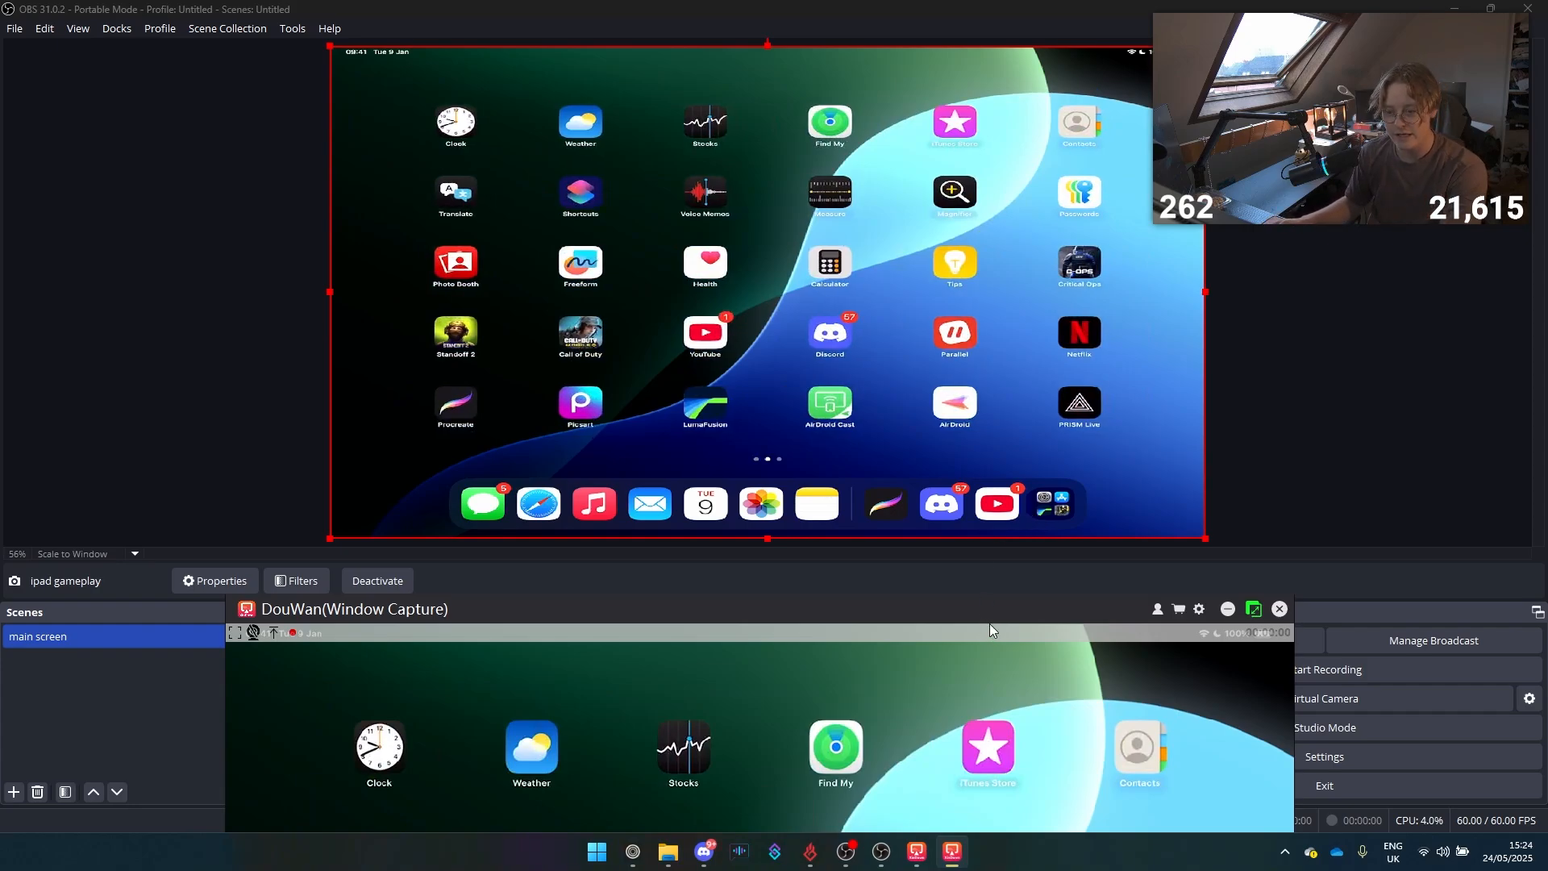
pyautogui.moveTo(989, 612); pyautogui.dragTo(1070, 316)
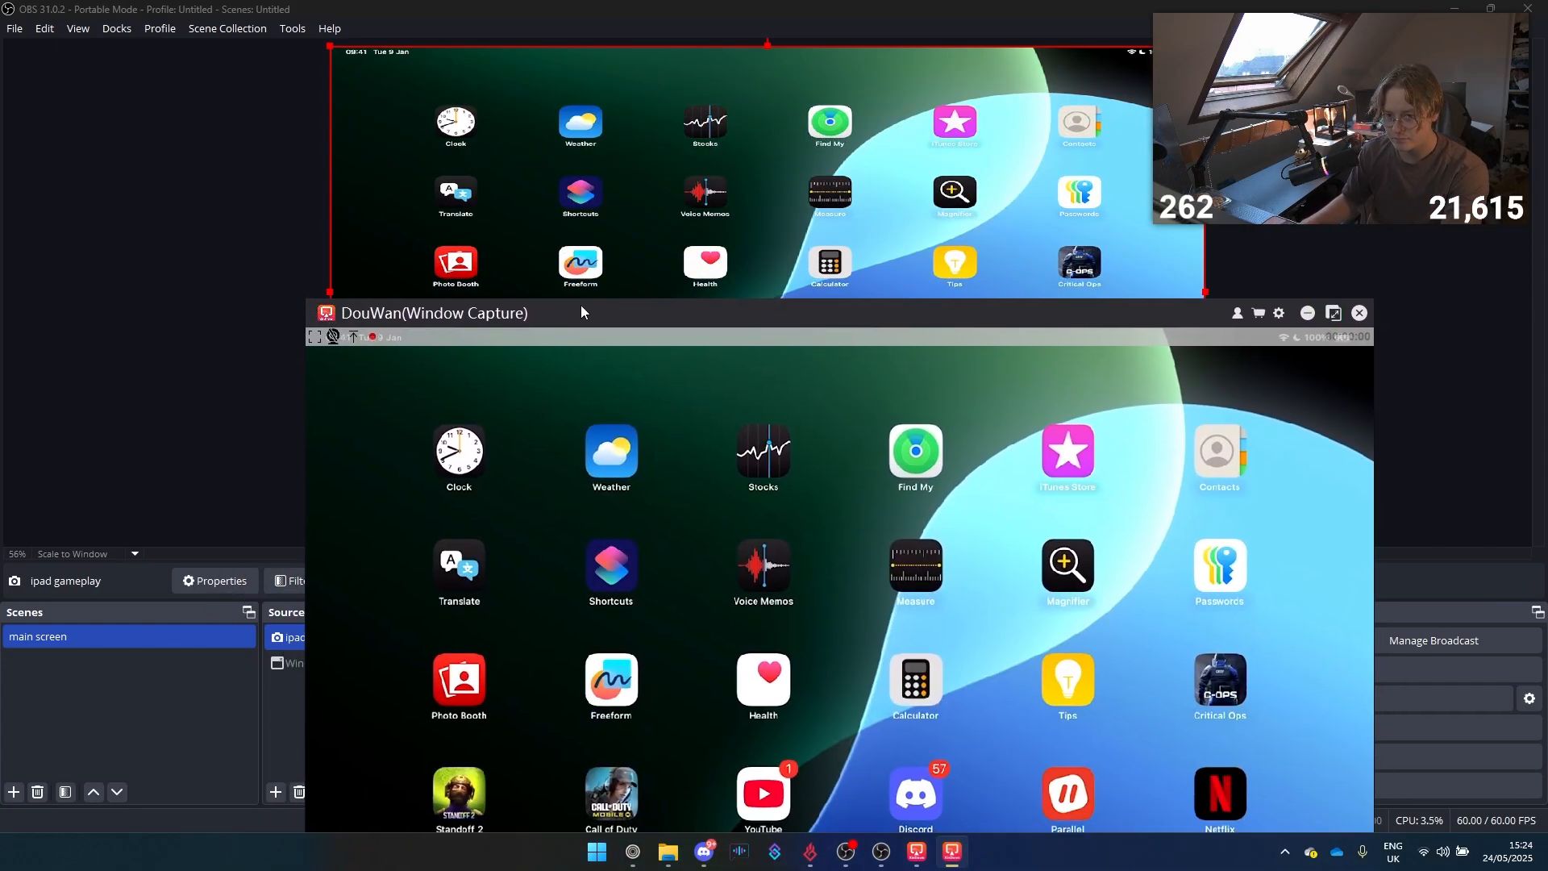
pyautogui.moveTo(602, 321); pyautogui.dragTo(556, 41)
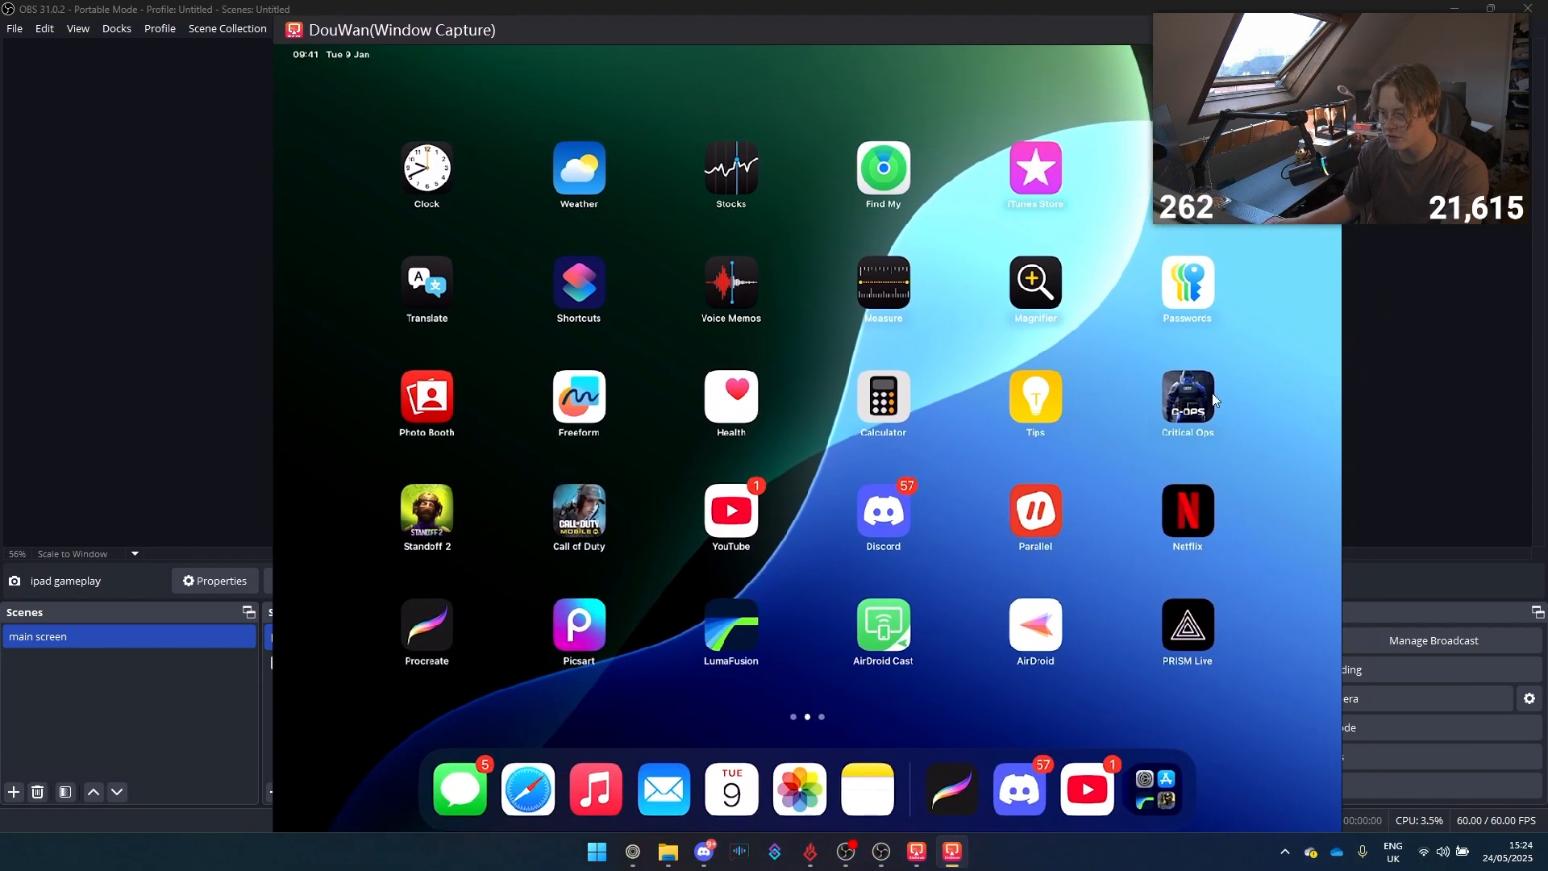
pyautogui.click(1343, 399)
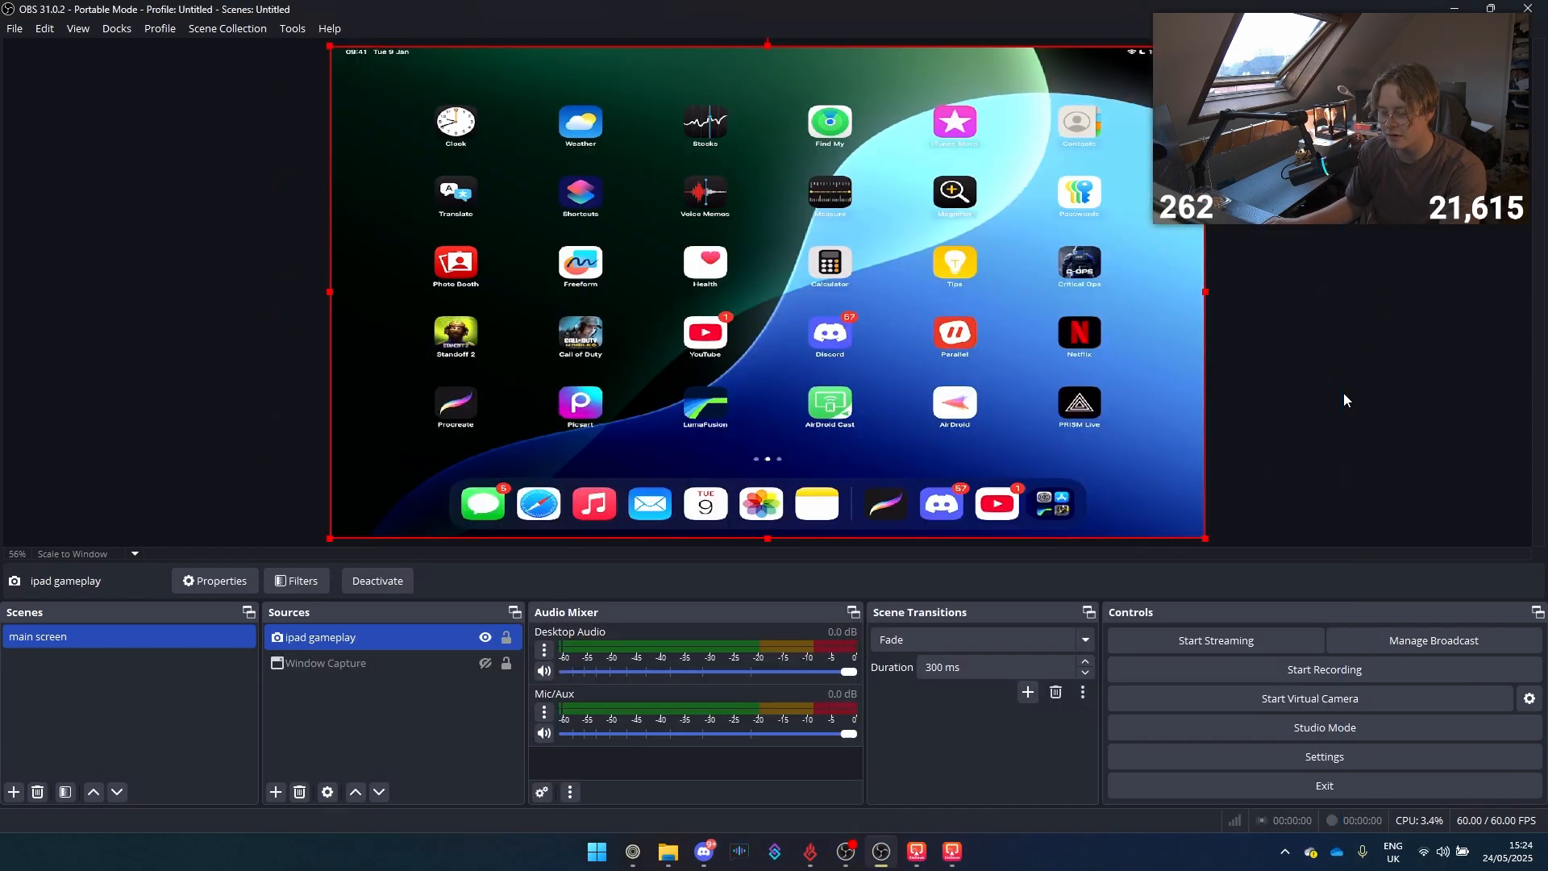
# Step: Compare the Window Capture and ipad gameplay sources by toggling their visibility, ending with only ipad gameplay shown
pyautogui.click(485, 637)
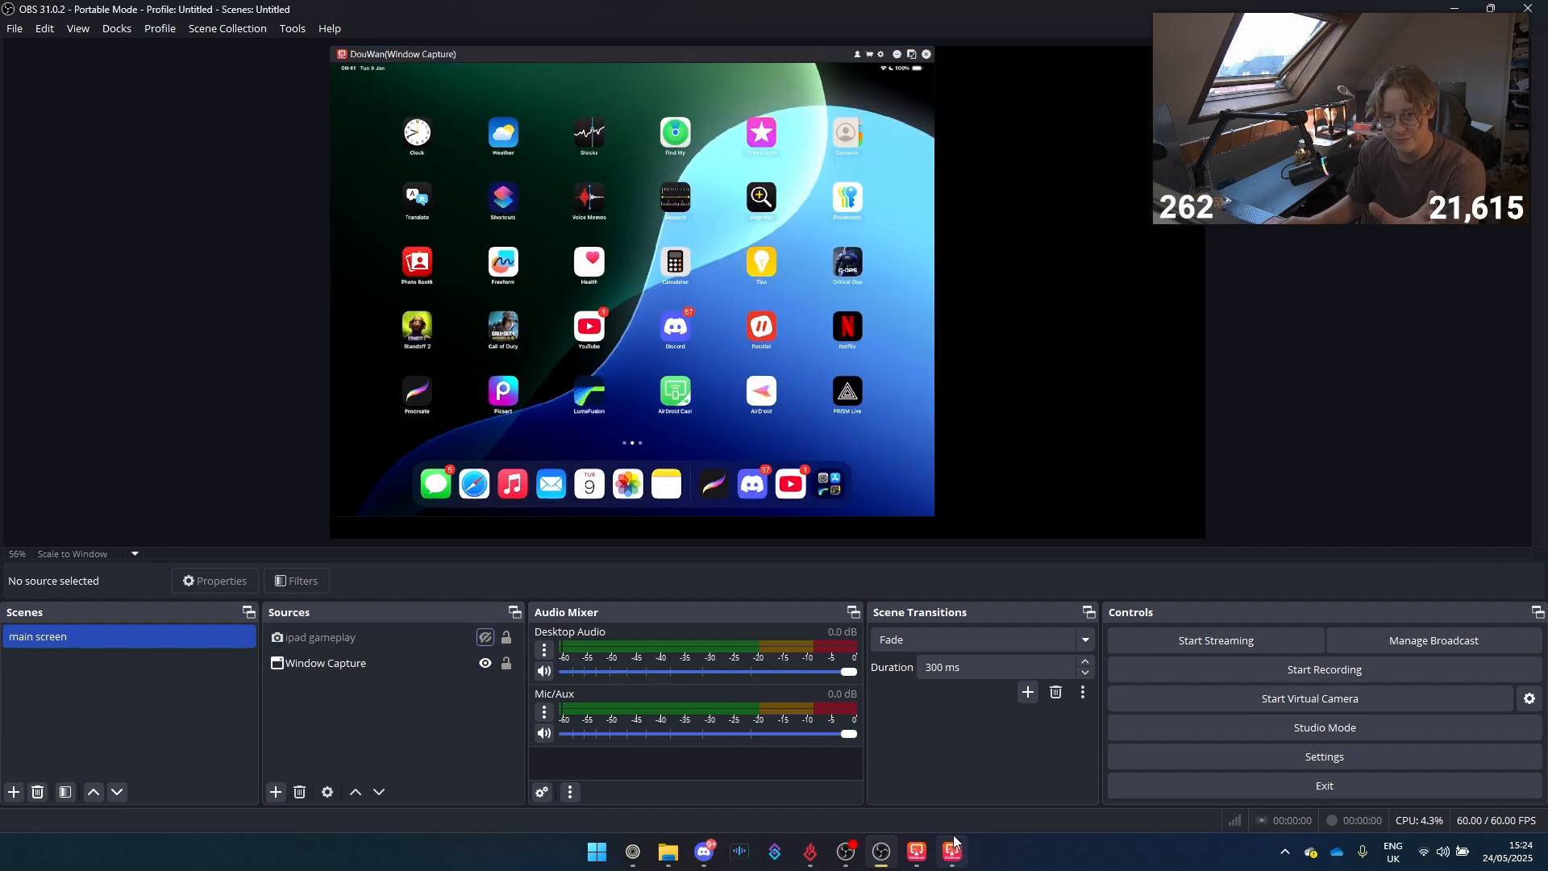
pyautogui.click(488, 645)
pyautogui.click(485, 662)
pyautogui.click(485, 637)
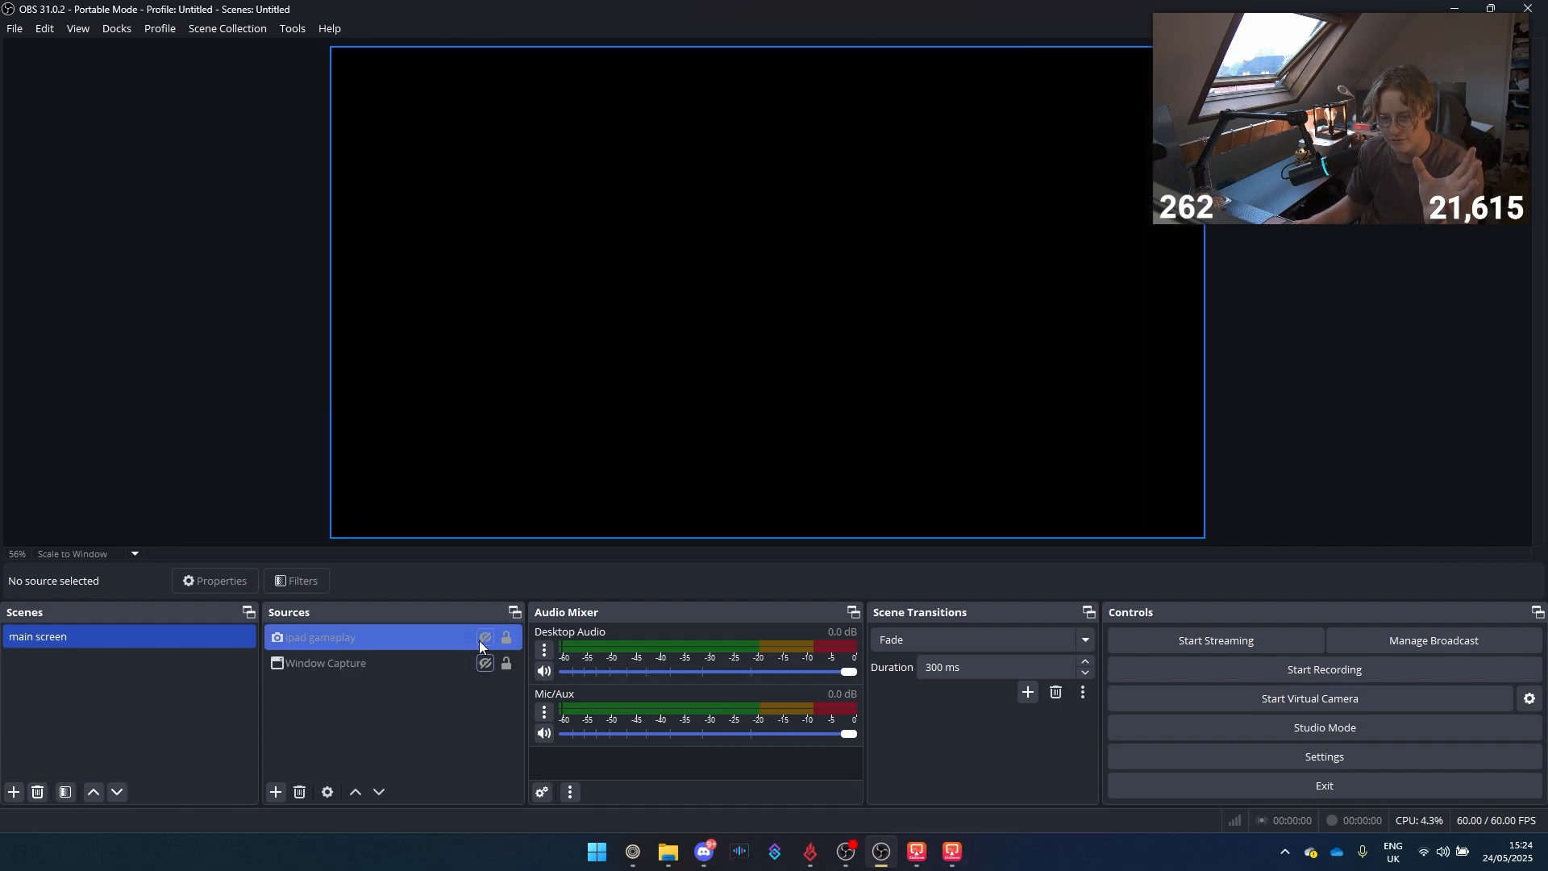
pyautogui.click(416, 632)
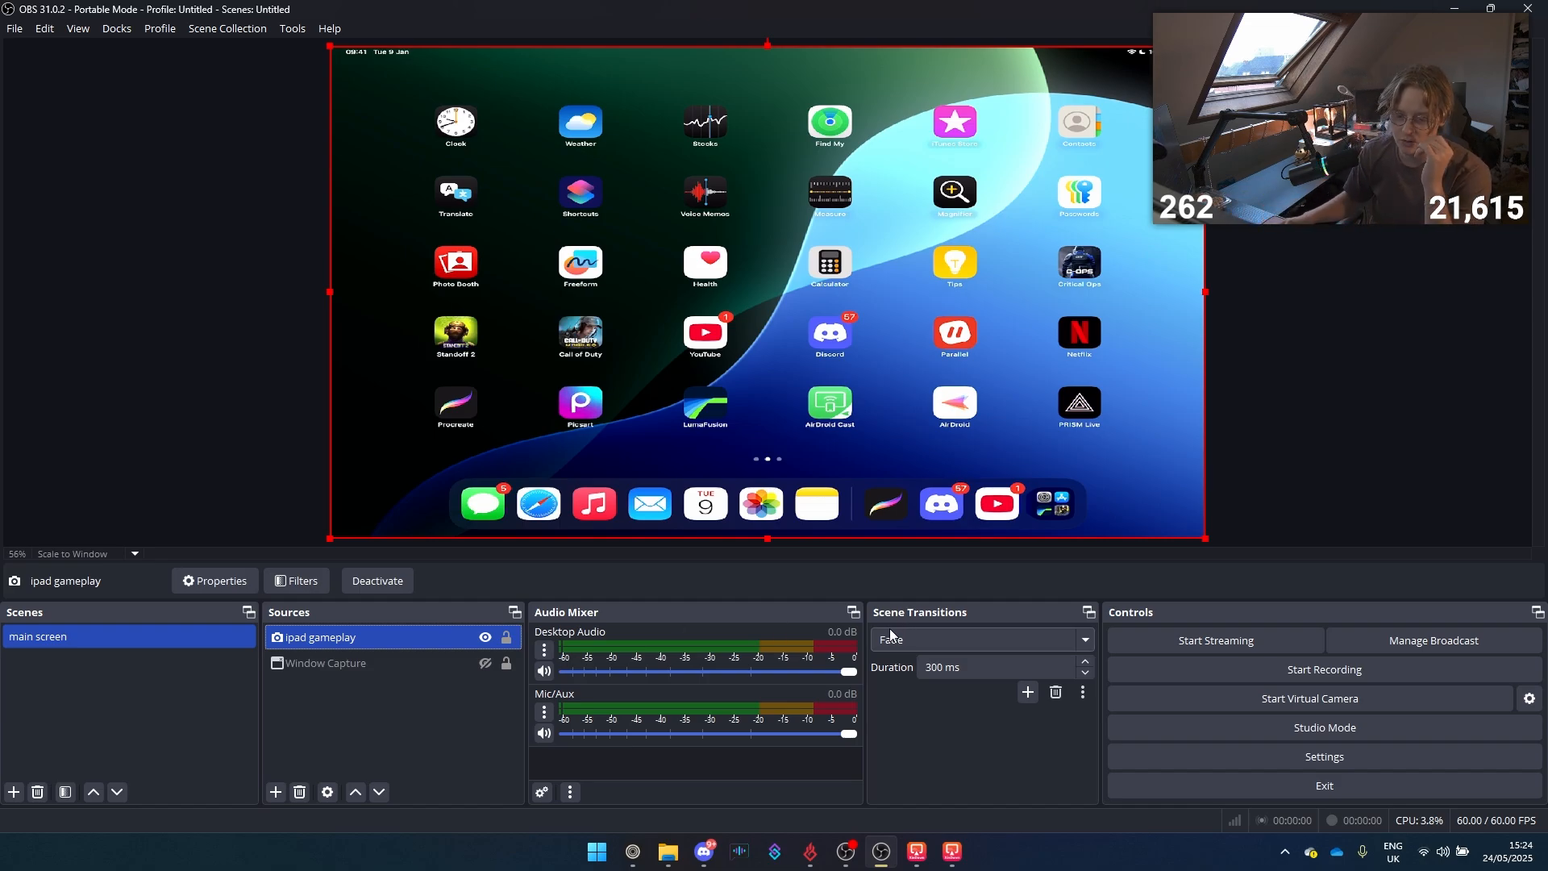
# Step: Enlarge the DouWan mirroring window to fill the display, then show Window Capture in OBS instead of ipad gameplay
pyautogui.press('Down')
pyautogui.click(955, 848)
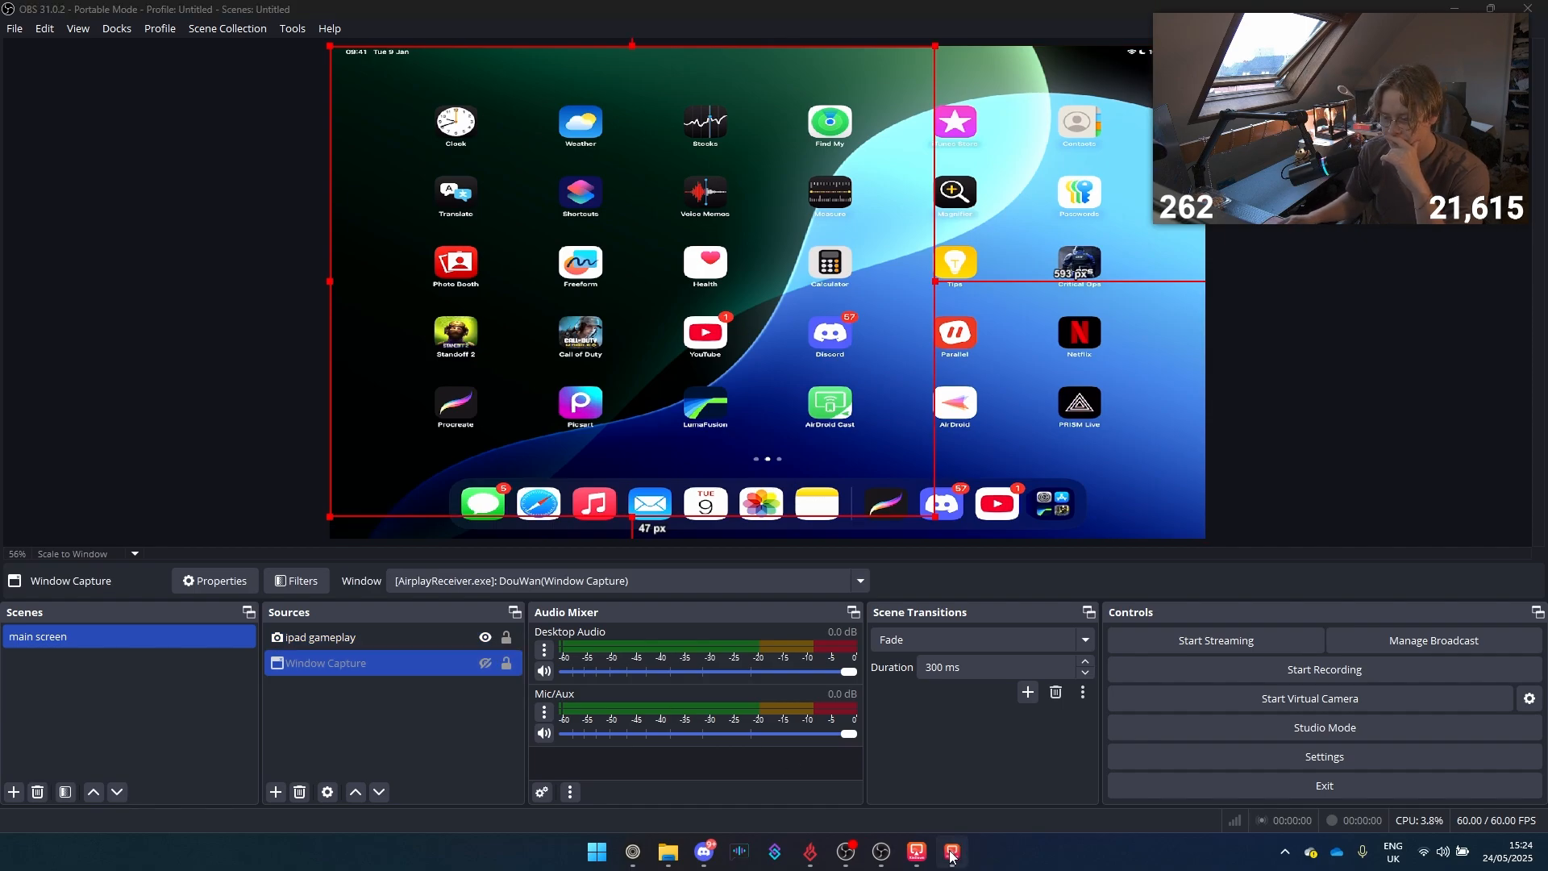
pyautogui.doubleClick(444, 38)
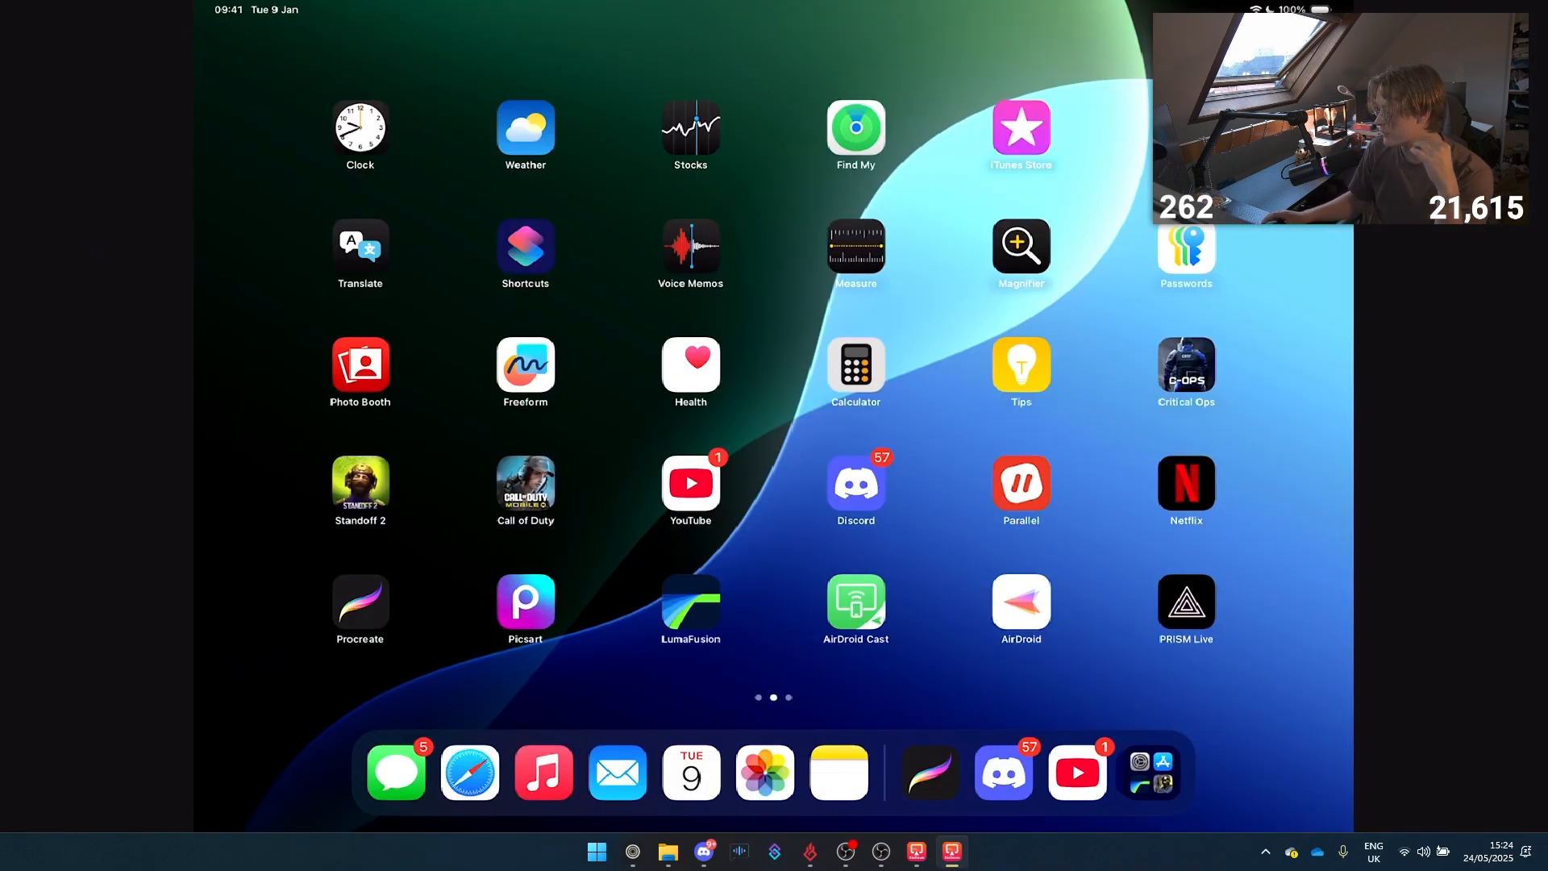
pyautogui.hotkey('alt', 'Tab')
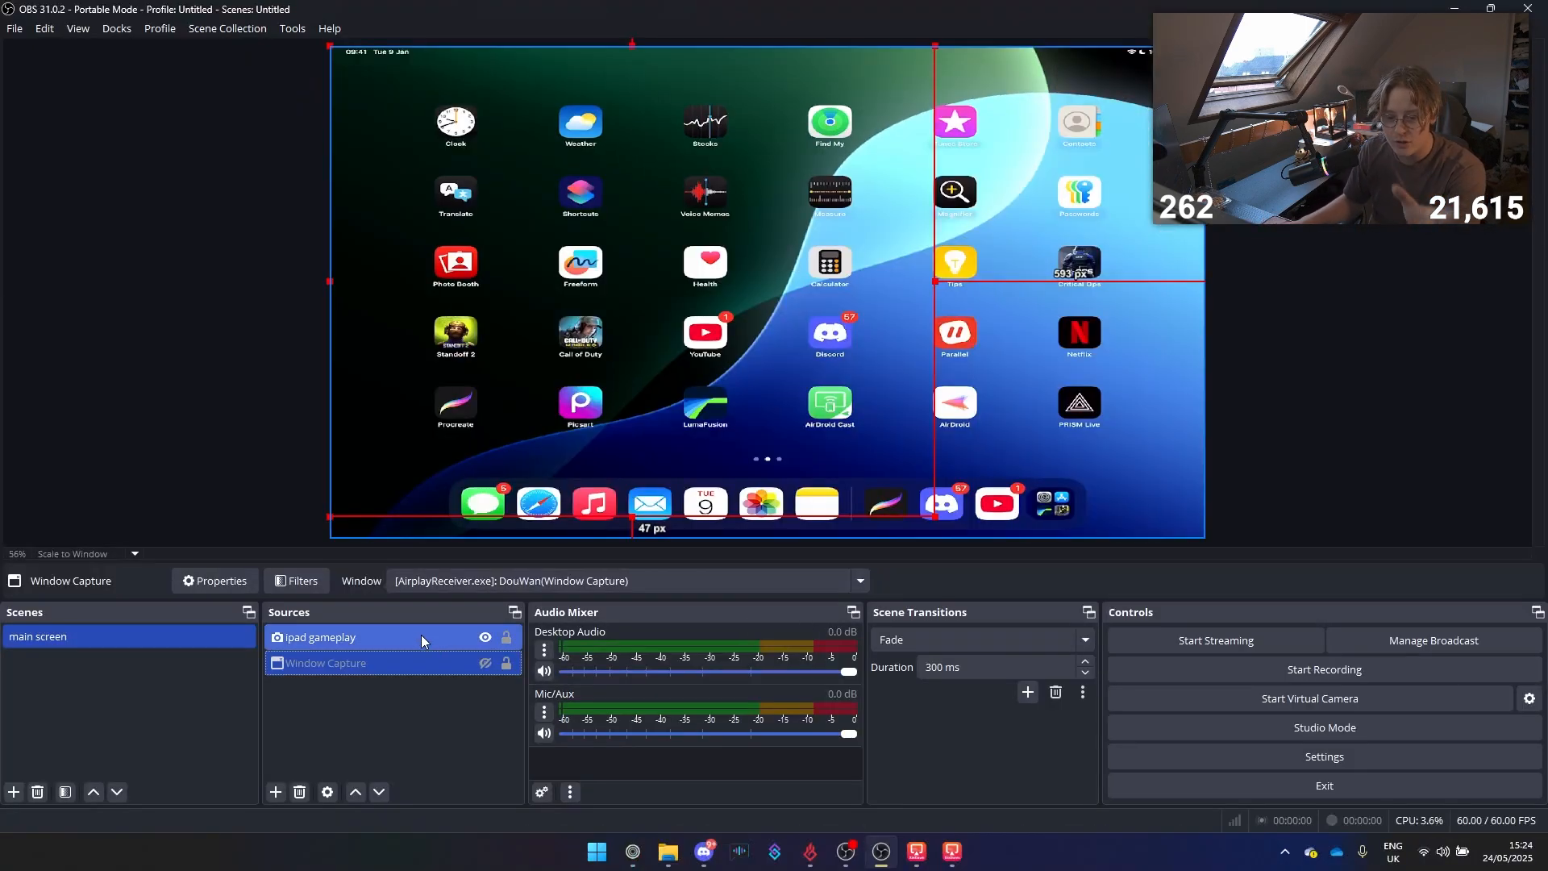
pyautogui.click(485, 662)
pyautogui.click(485, 637)
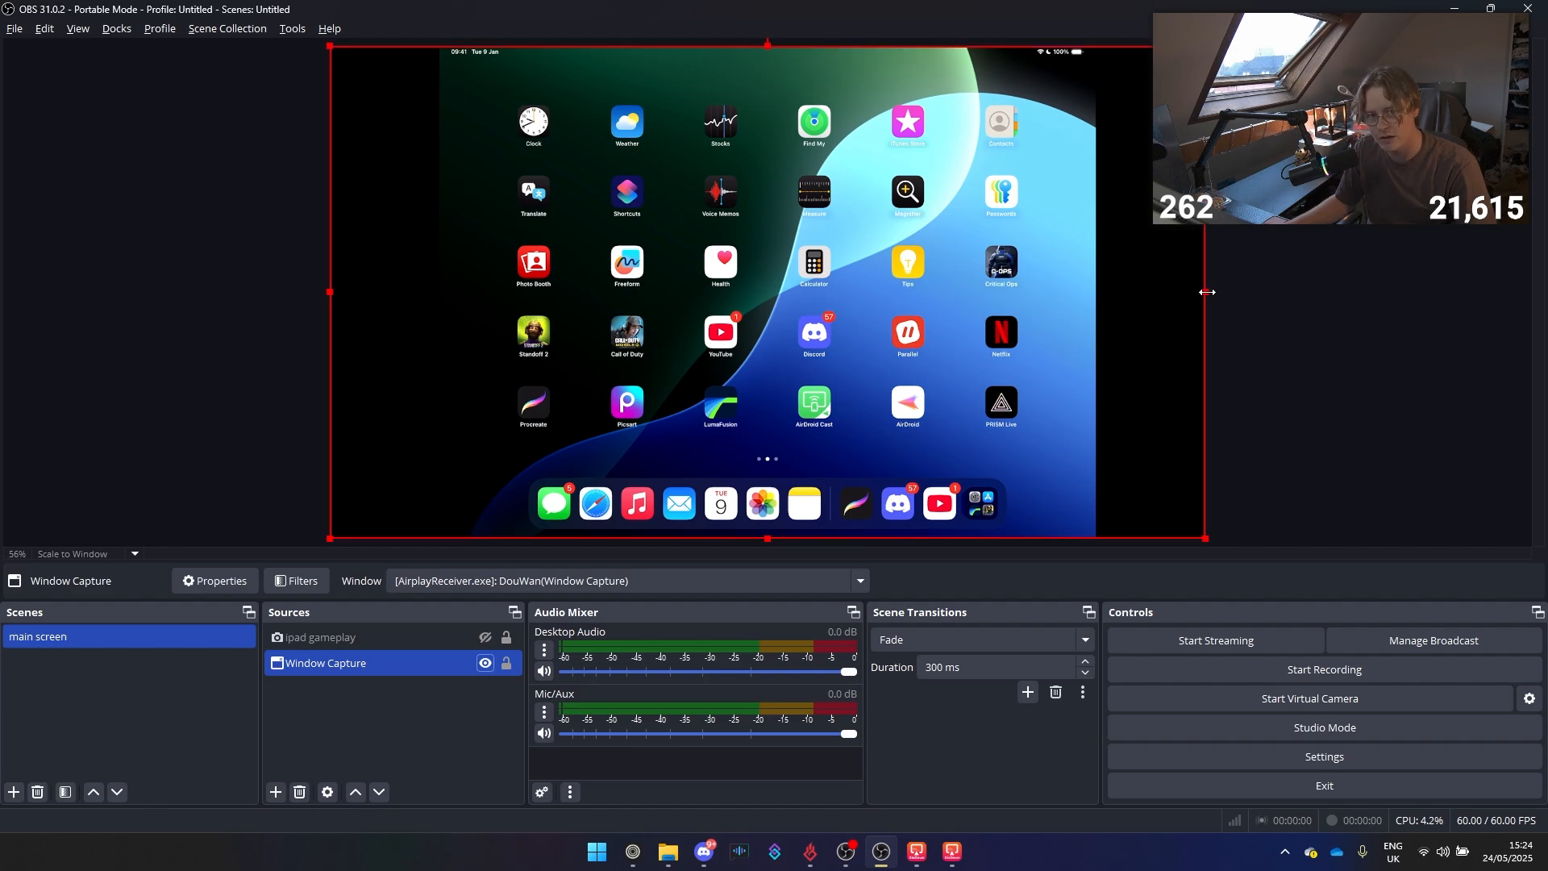
# Step: Crop the black bars off both sides of the Window Capture source and stretch it to the screen
pyautogui.moveTo(1207, 292); pyautogui.dragTo(1095, 285)
pyautogui.moveTo(330, 292); pyautogui.dragTo(440, 291)
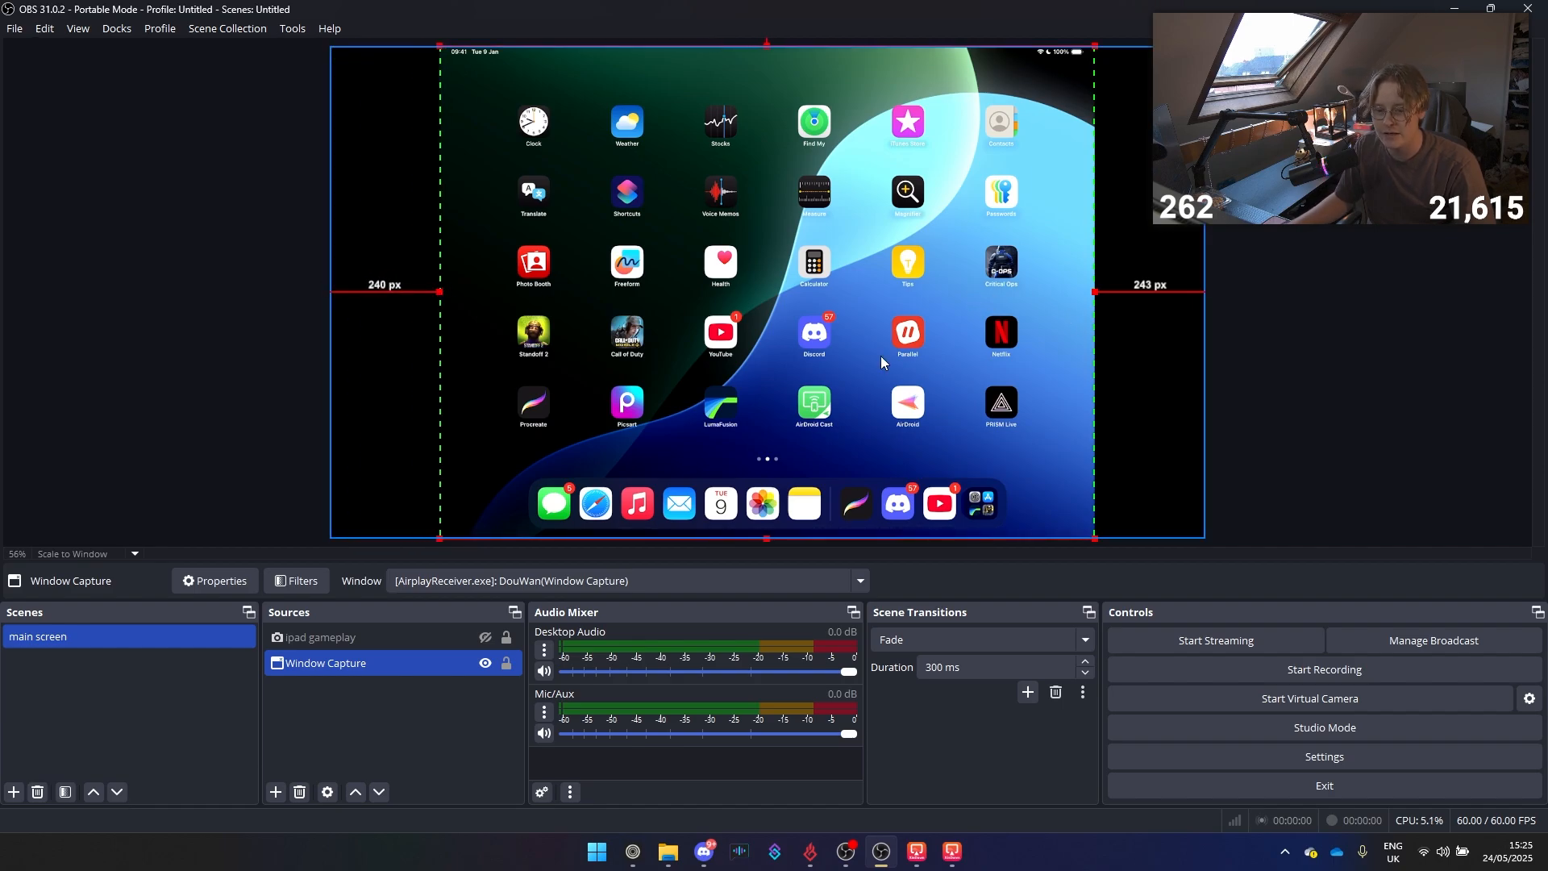
pyautogui.rightClick(443, 663)
pyautogui.moveTo(563, 356)
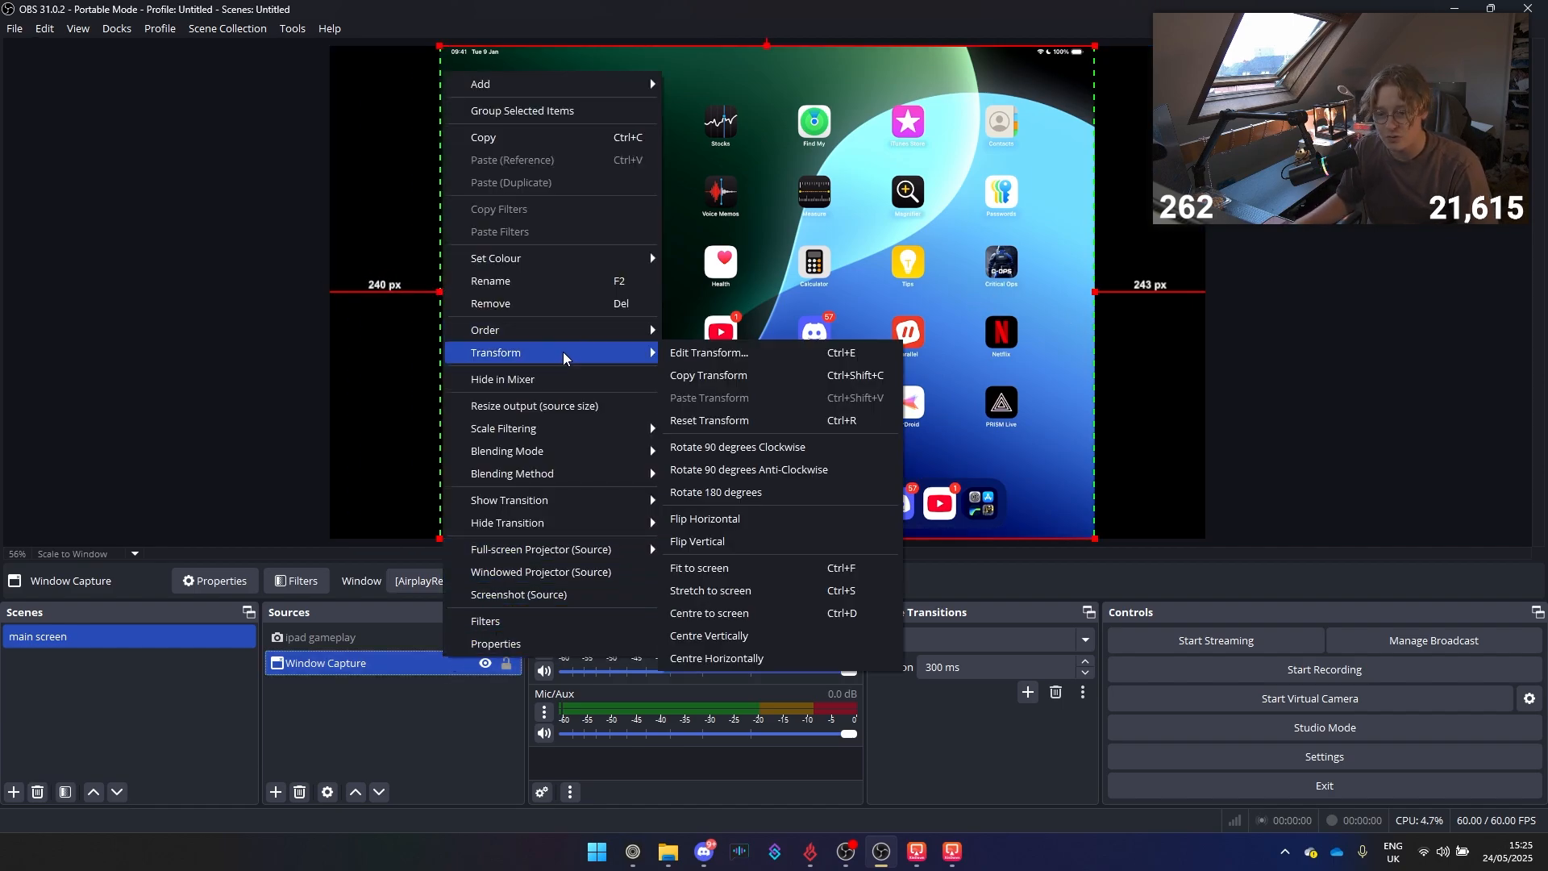
pyautogui.click(756, 598)
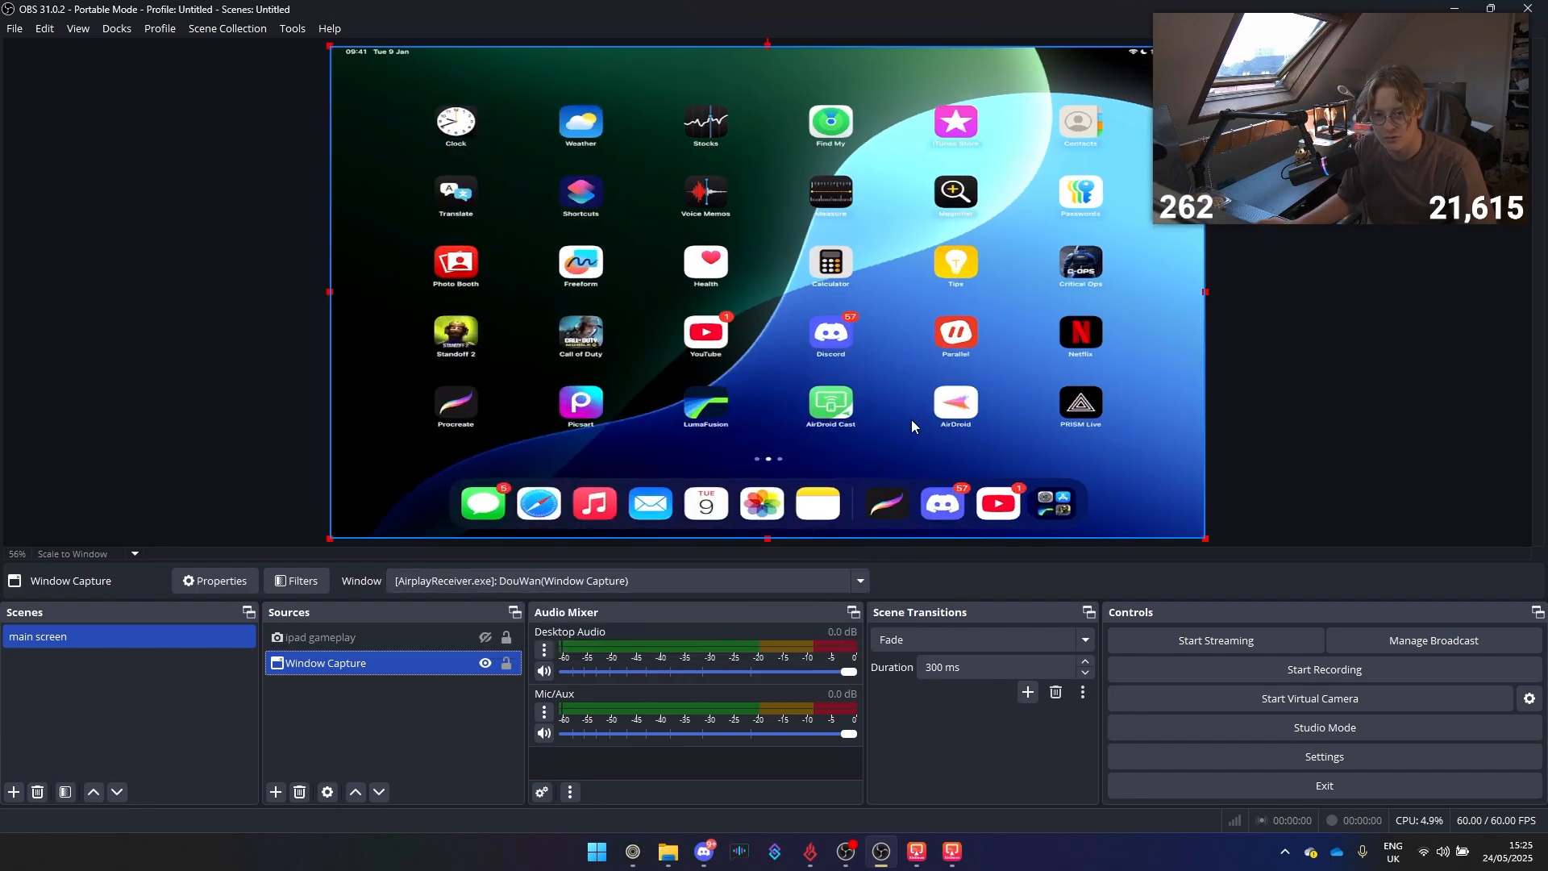
# Step: Show the ipad gameplay source again and remove the Window Capture source from the scene
pyautogui.click(463, 643)
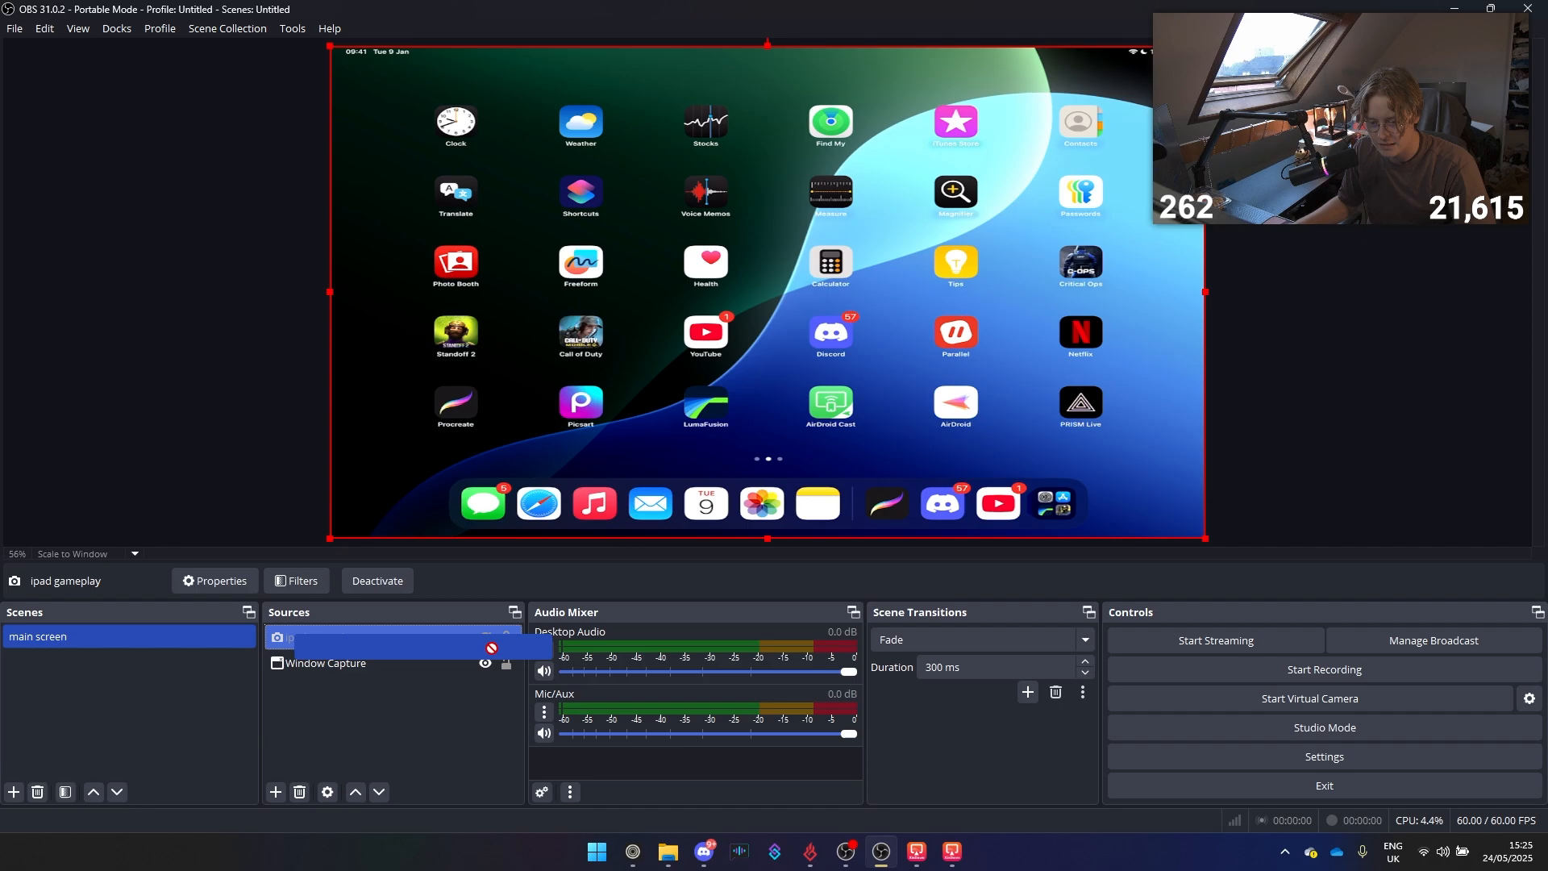
pyautogui.click(485, 638)
pyautogui.keyDown('ctrl'); pyautogui.click(452, 658); pyautogui.keyUp('ctrl')
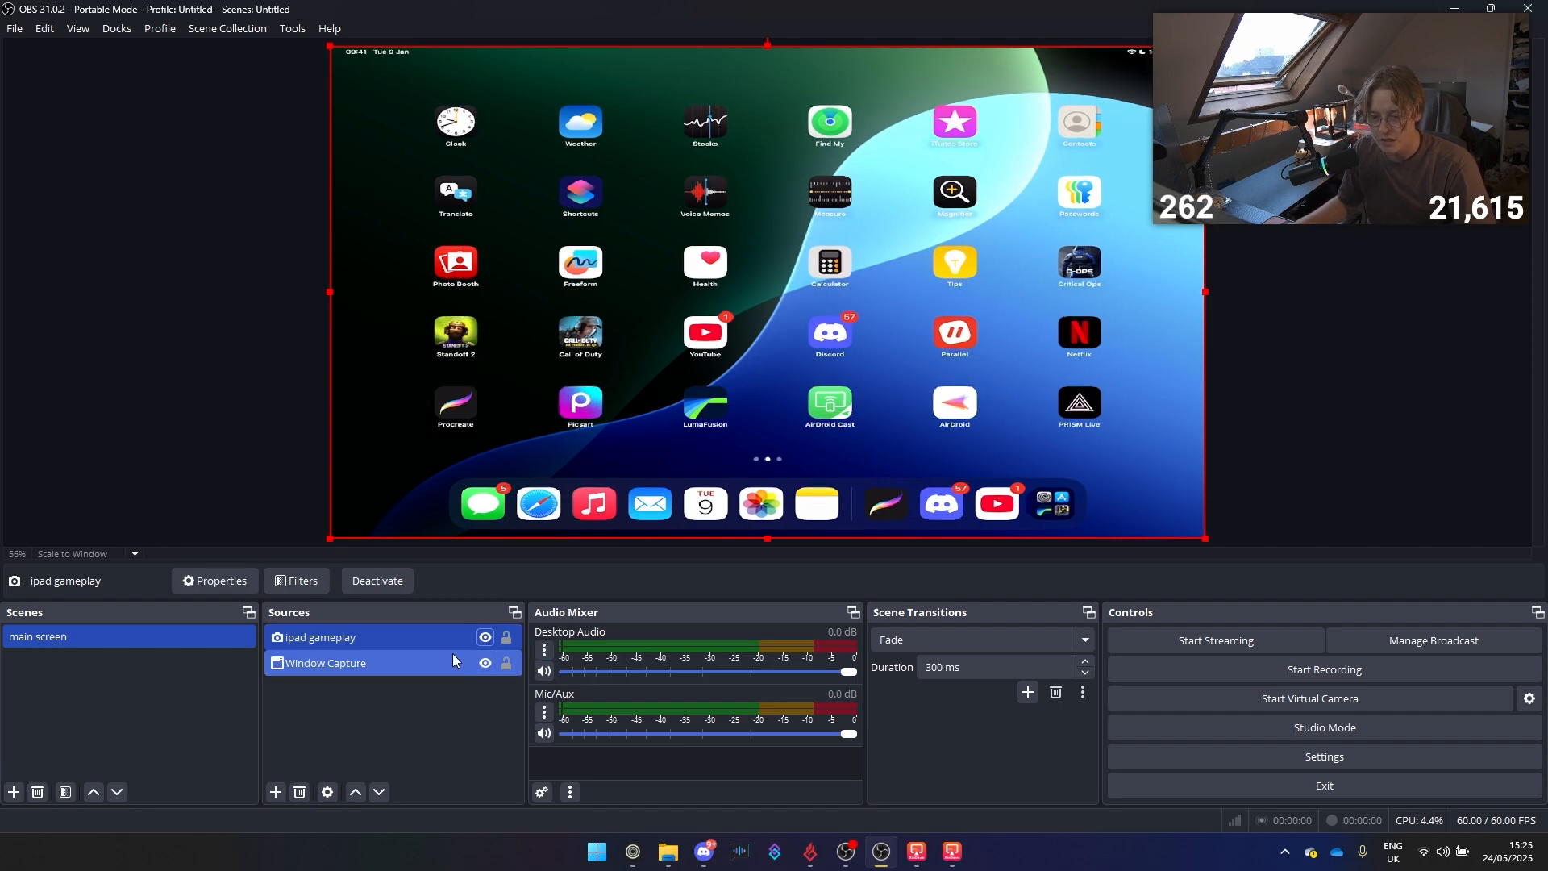
pyautogui.click(464, 655)
pyautogui.press('Delete')
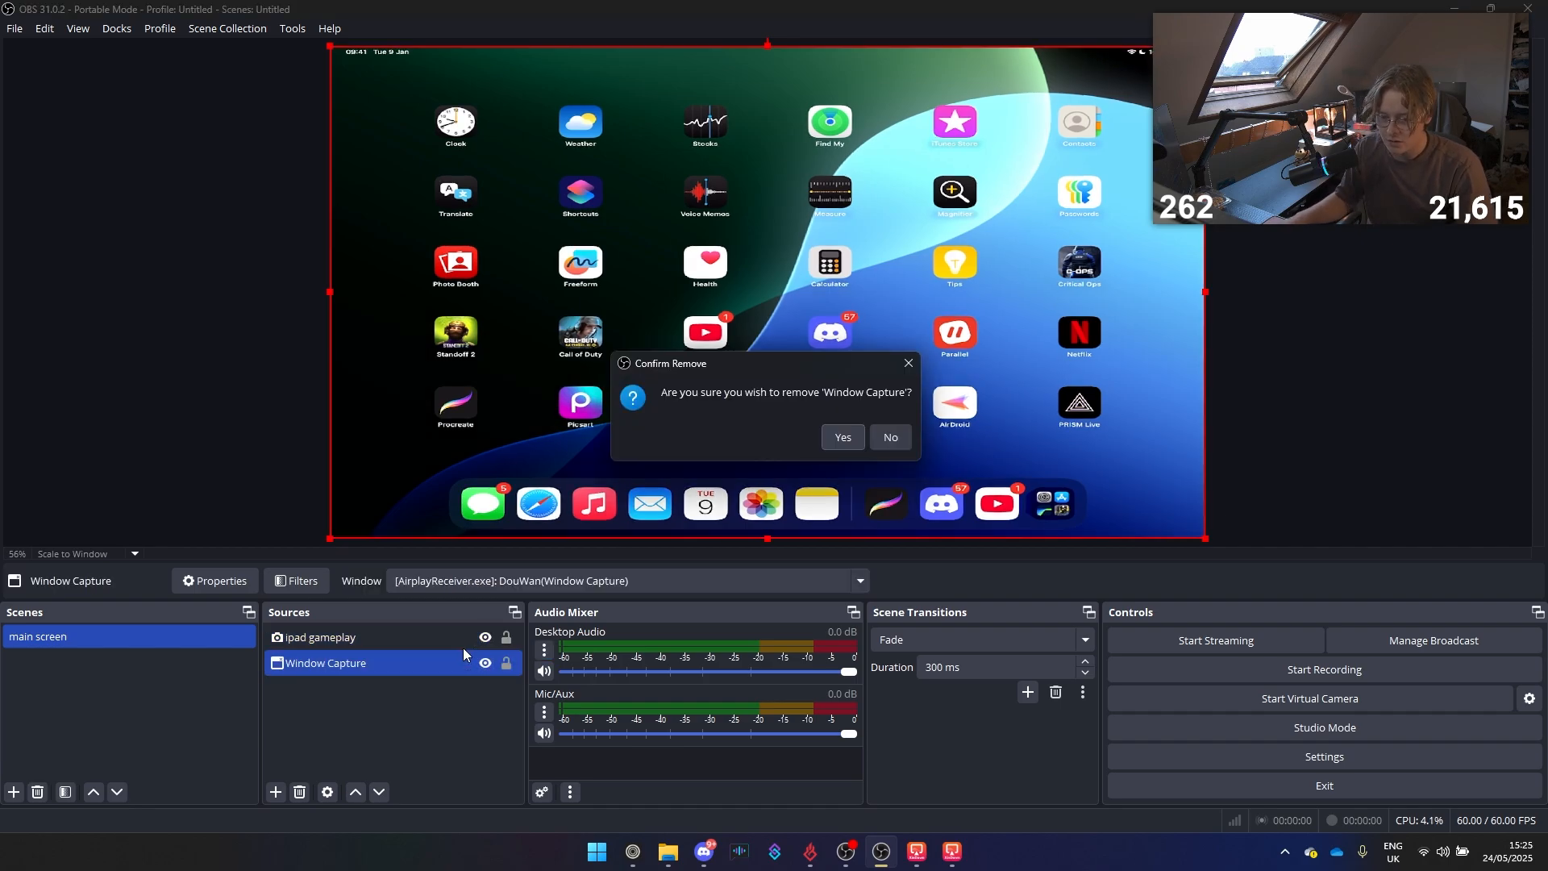
pyautogui.click(842, 440)
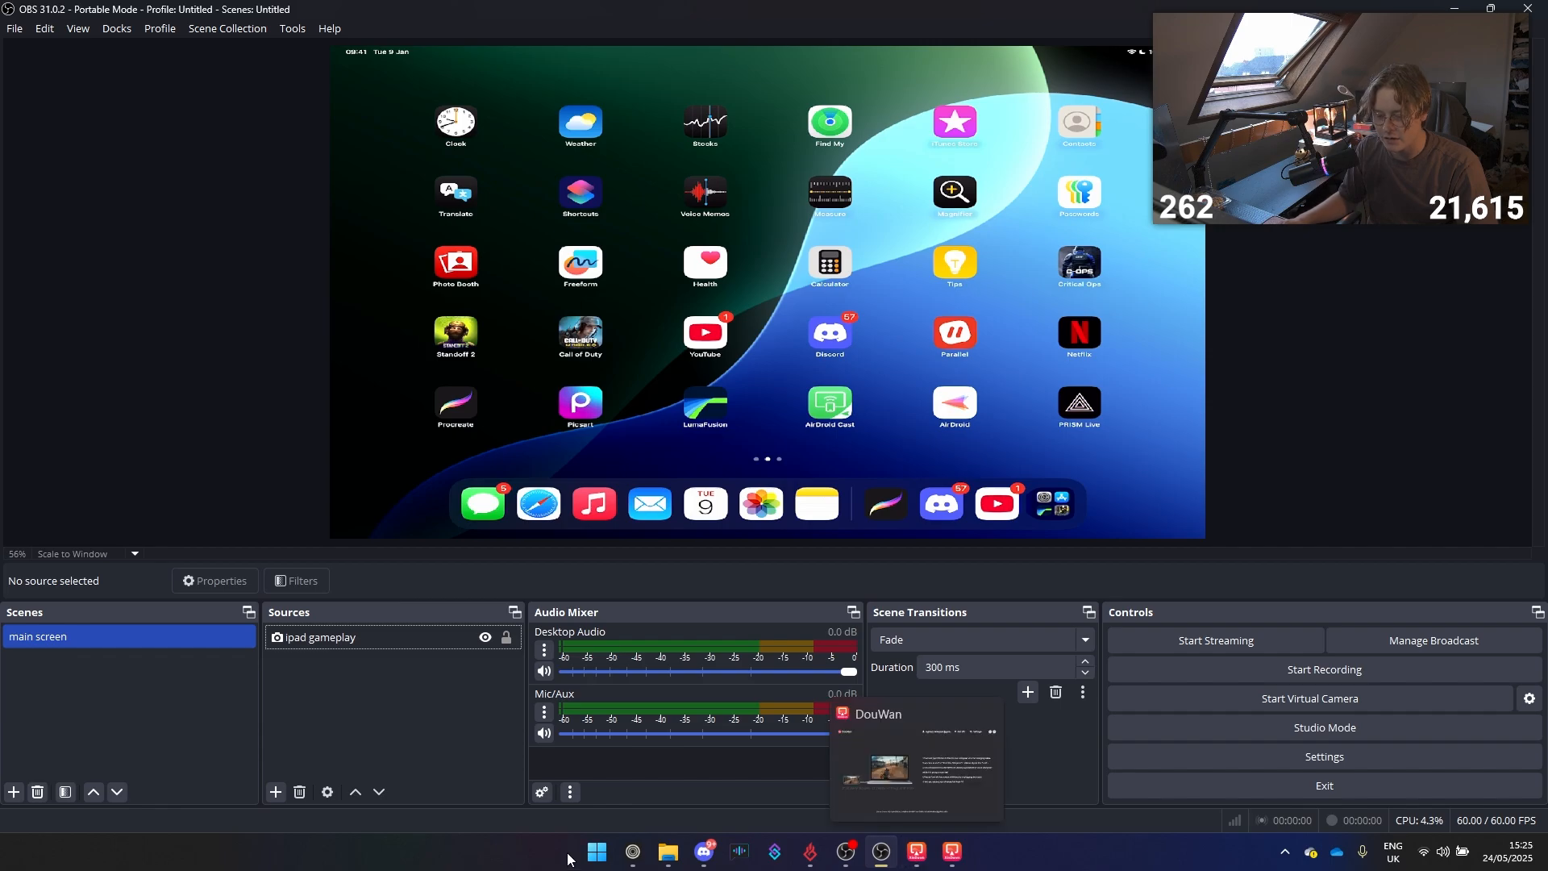
pyautogui.click(597, 852)
pyautogui.write('droid')
pyautogui.press('Return')
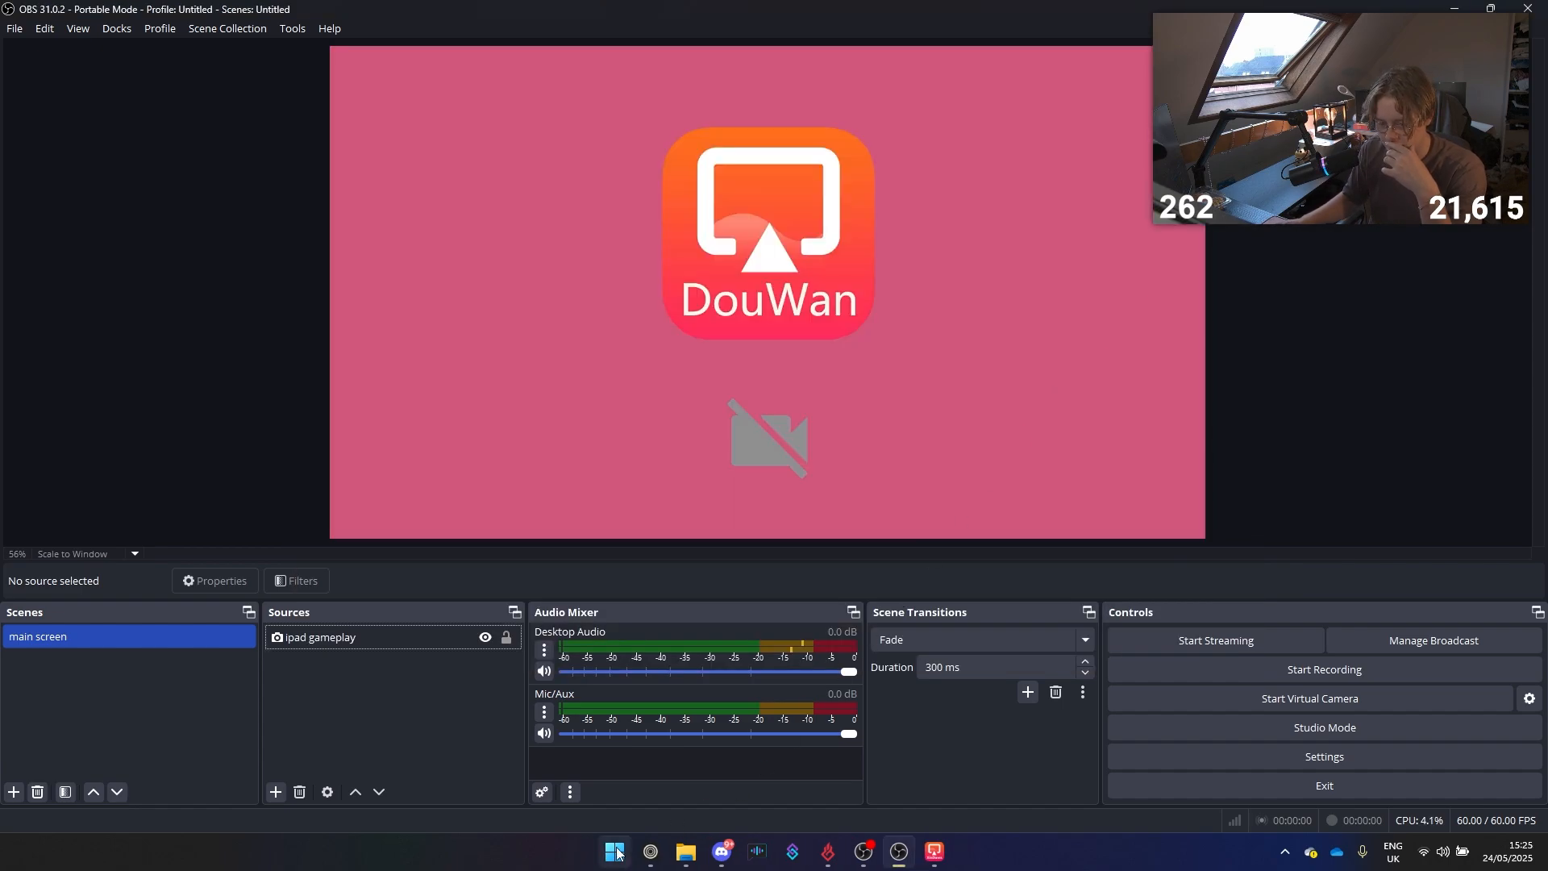
# Step: Launch DouWan with iOS Wired Mirroring, put the mirrored iPad window in full screen, and return to OBS
pyautogui.click(634, 855)
pyautogui.write('douw')
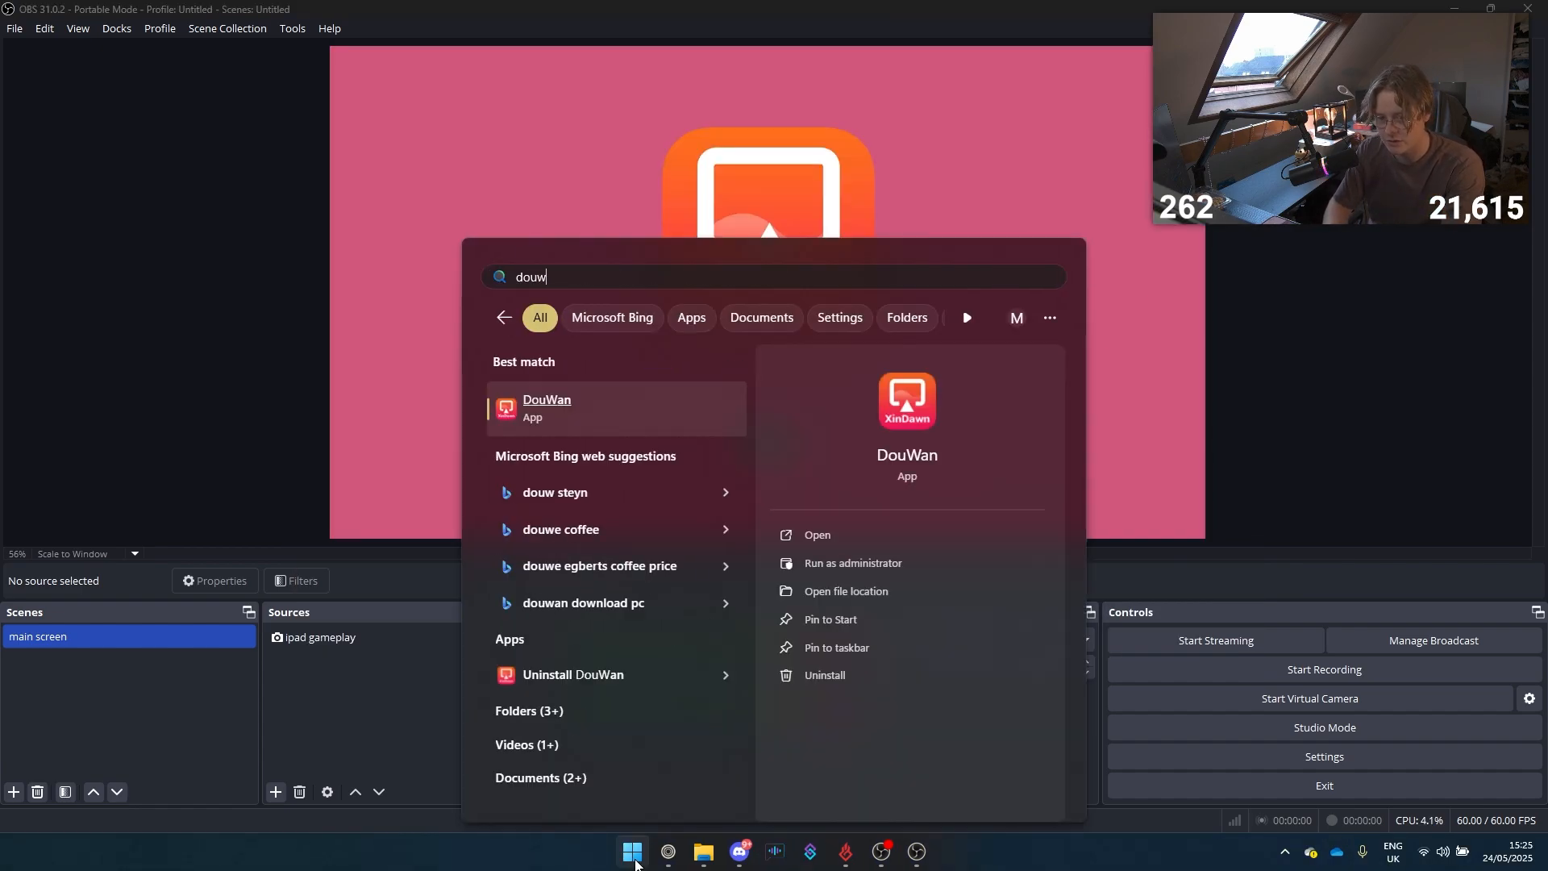
pyautogui.press('Return')
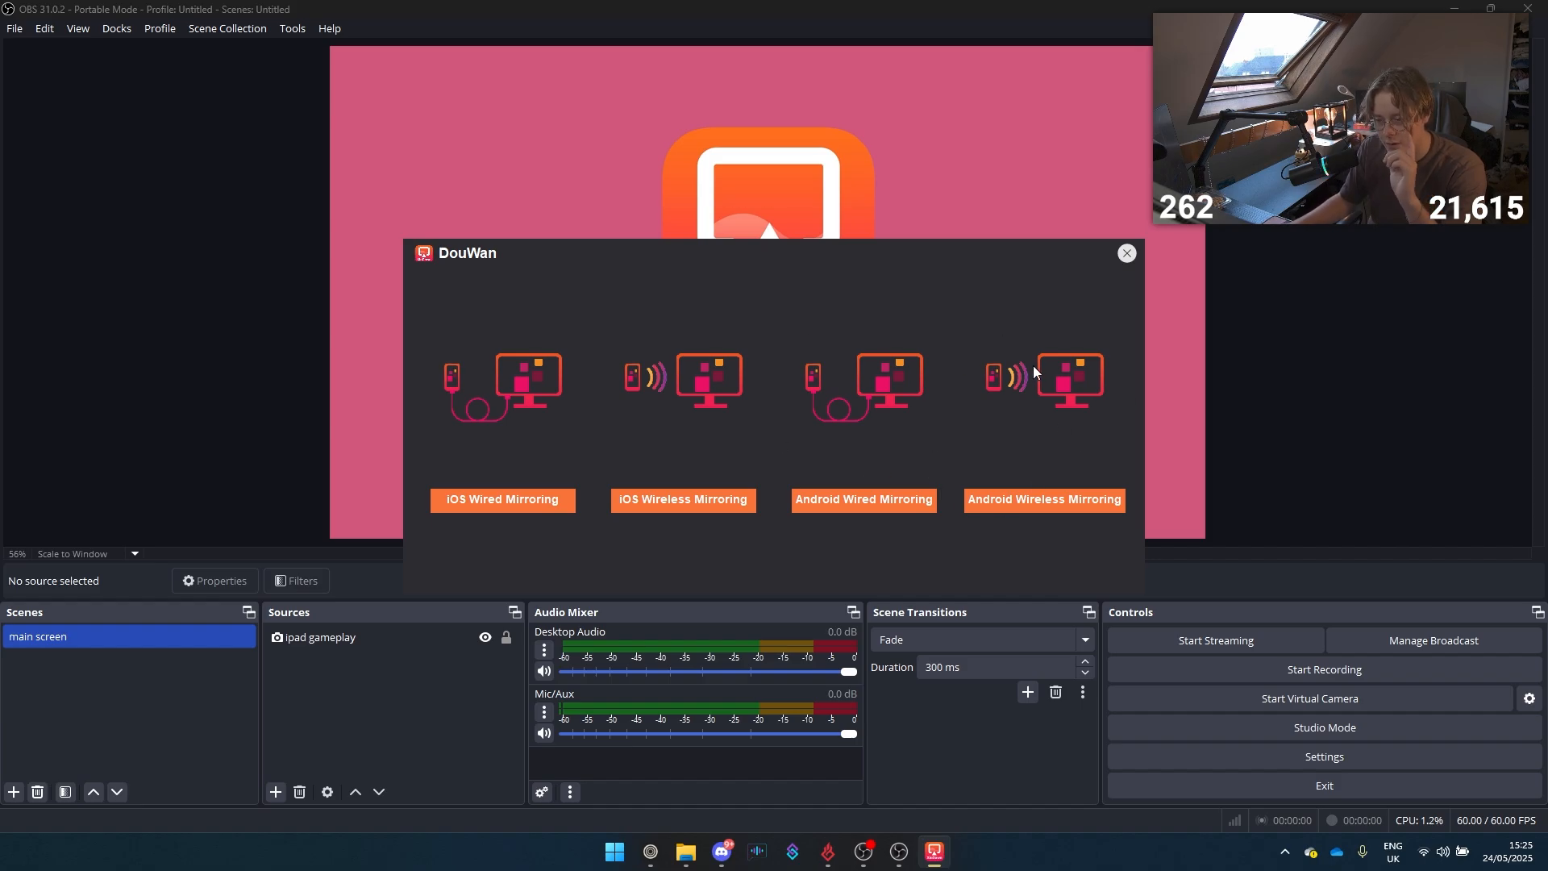
pyautogui.click(502, 502)
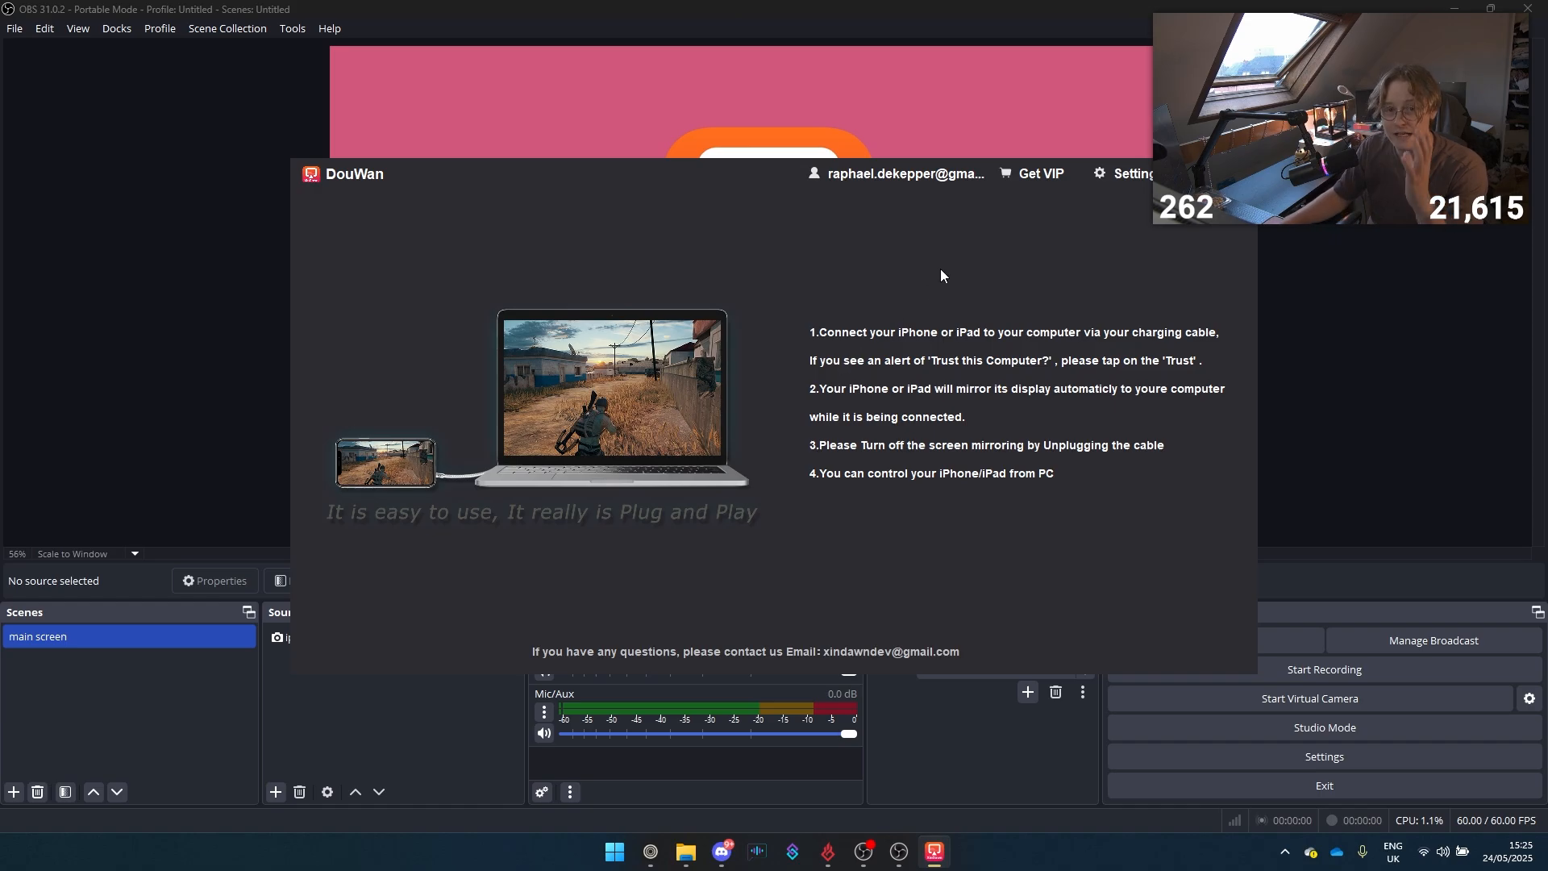
pyautogui.click(1030, 187)
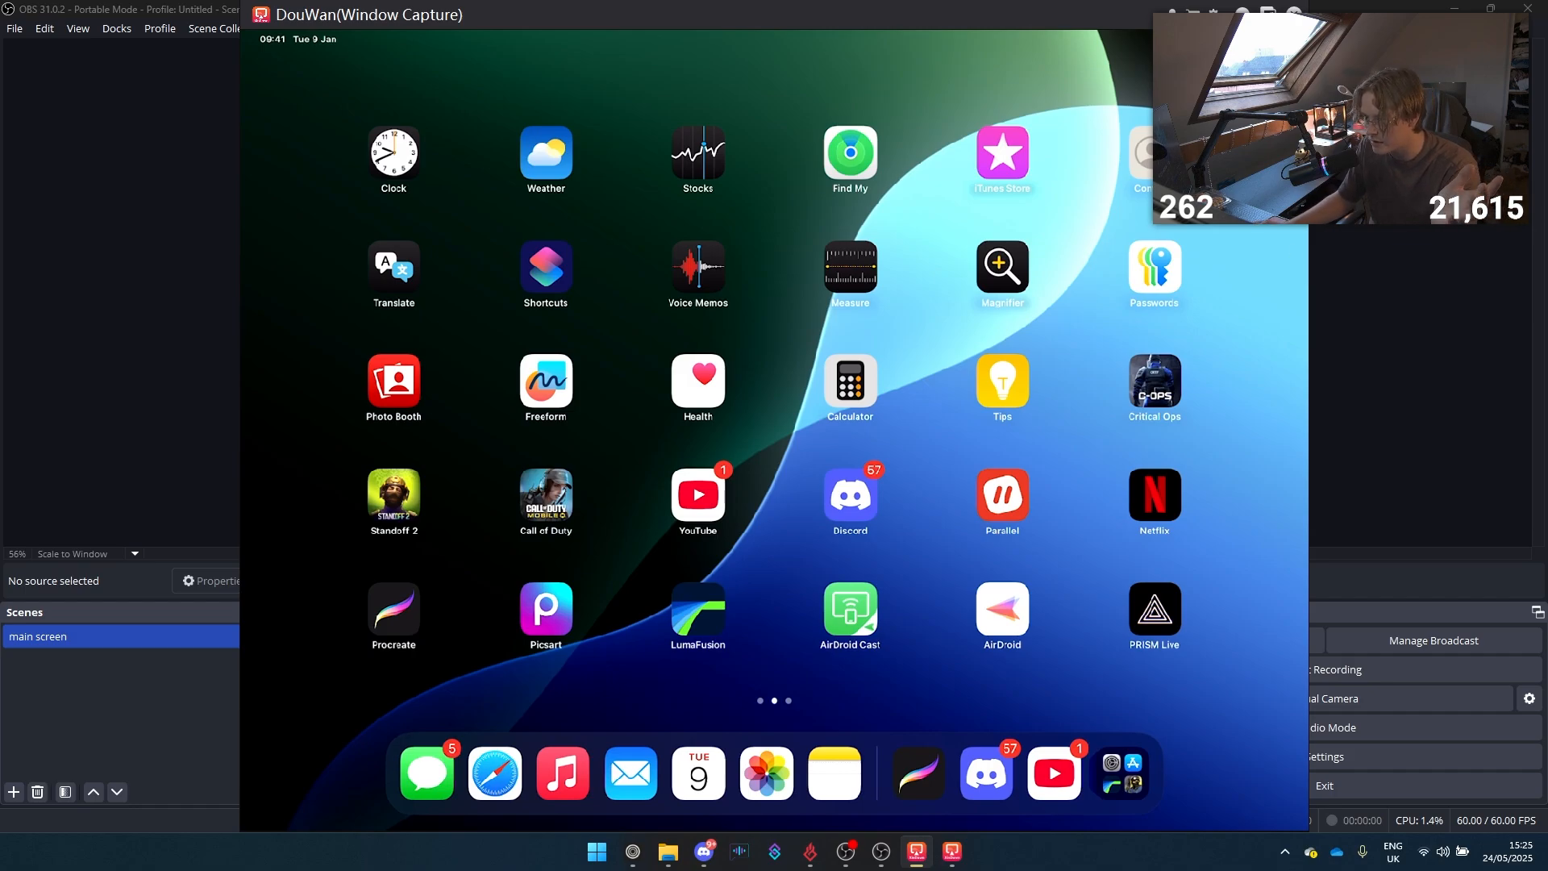
pyautogui.press('F11')
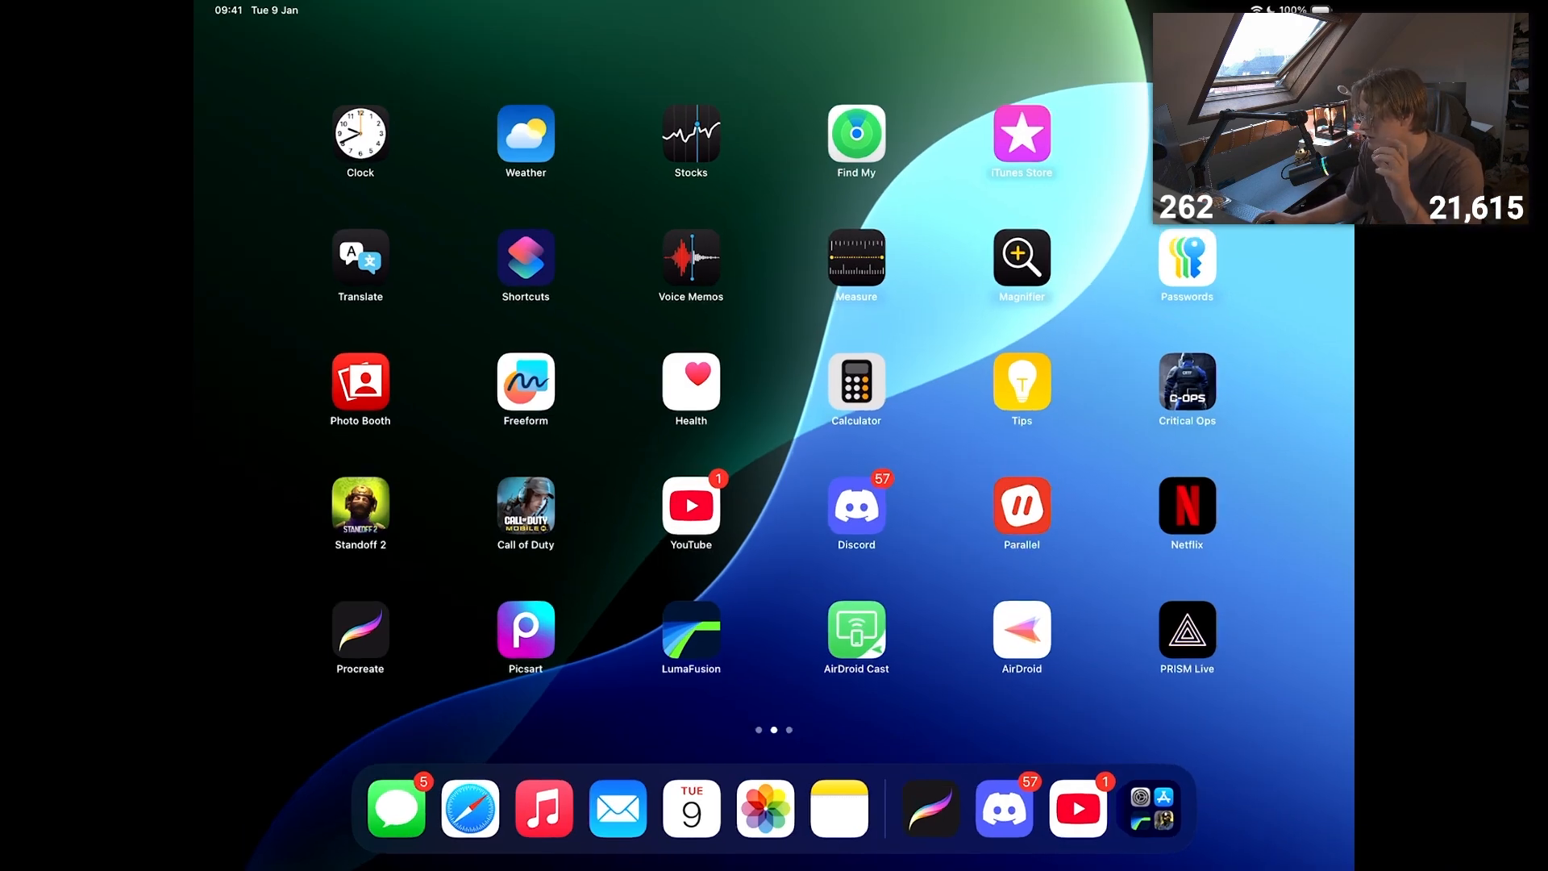
pyautogui.hotkey('alt', 'Tab')
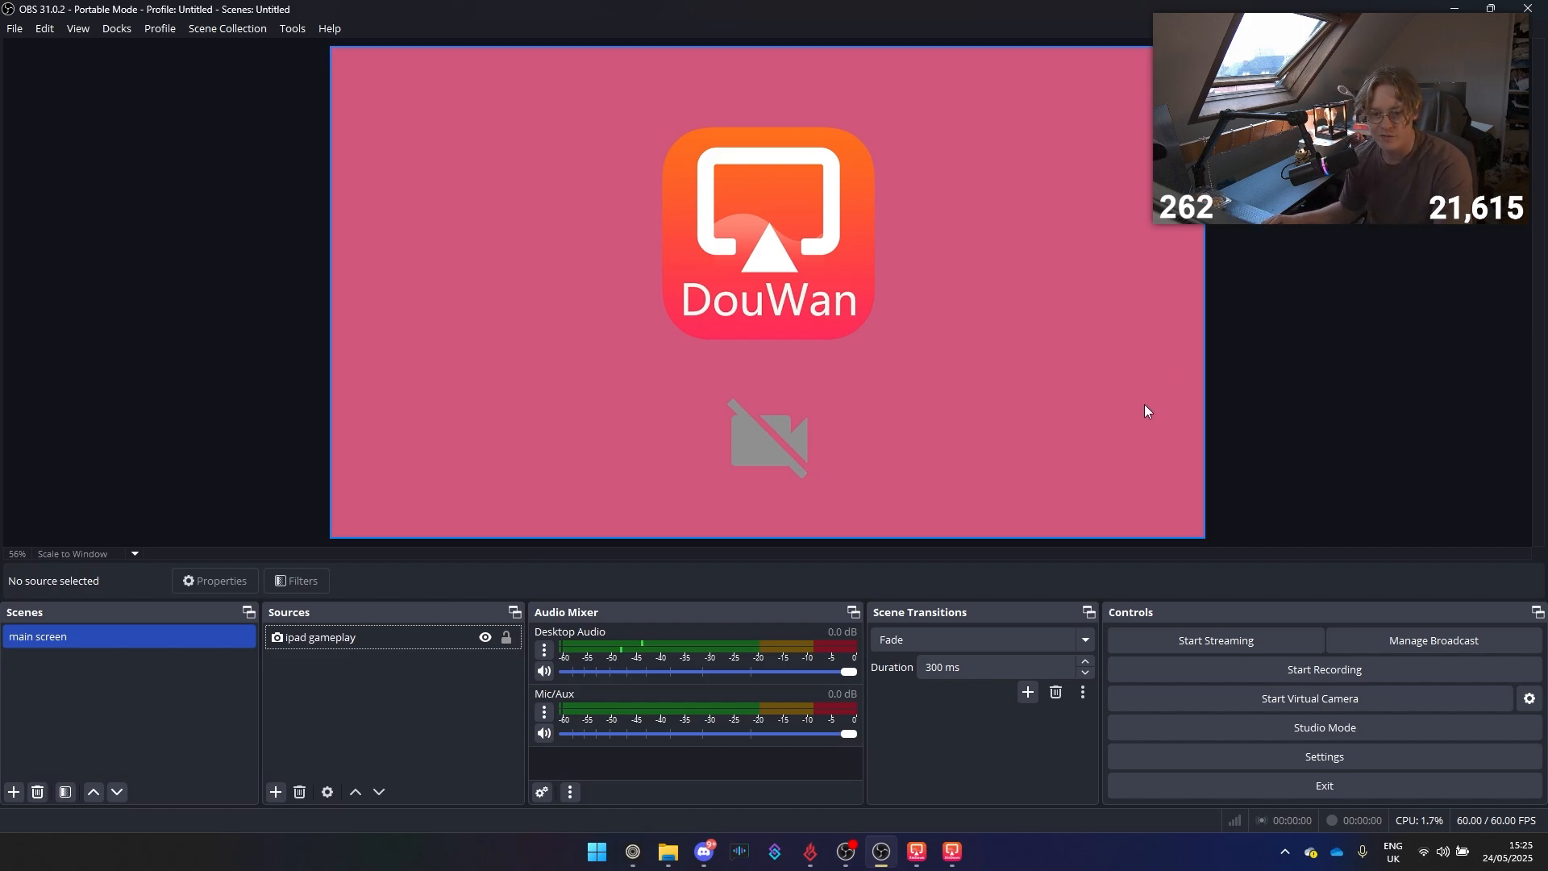
# Step: Lock the OBS preview, then turn on the virtual camera in the DouWan mirroring window and return to OBS
pyautogui.rightClick(1160, 319)
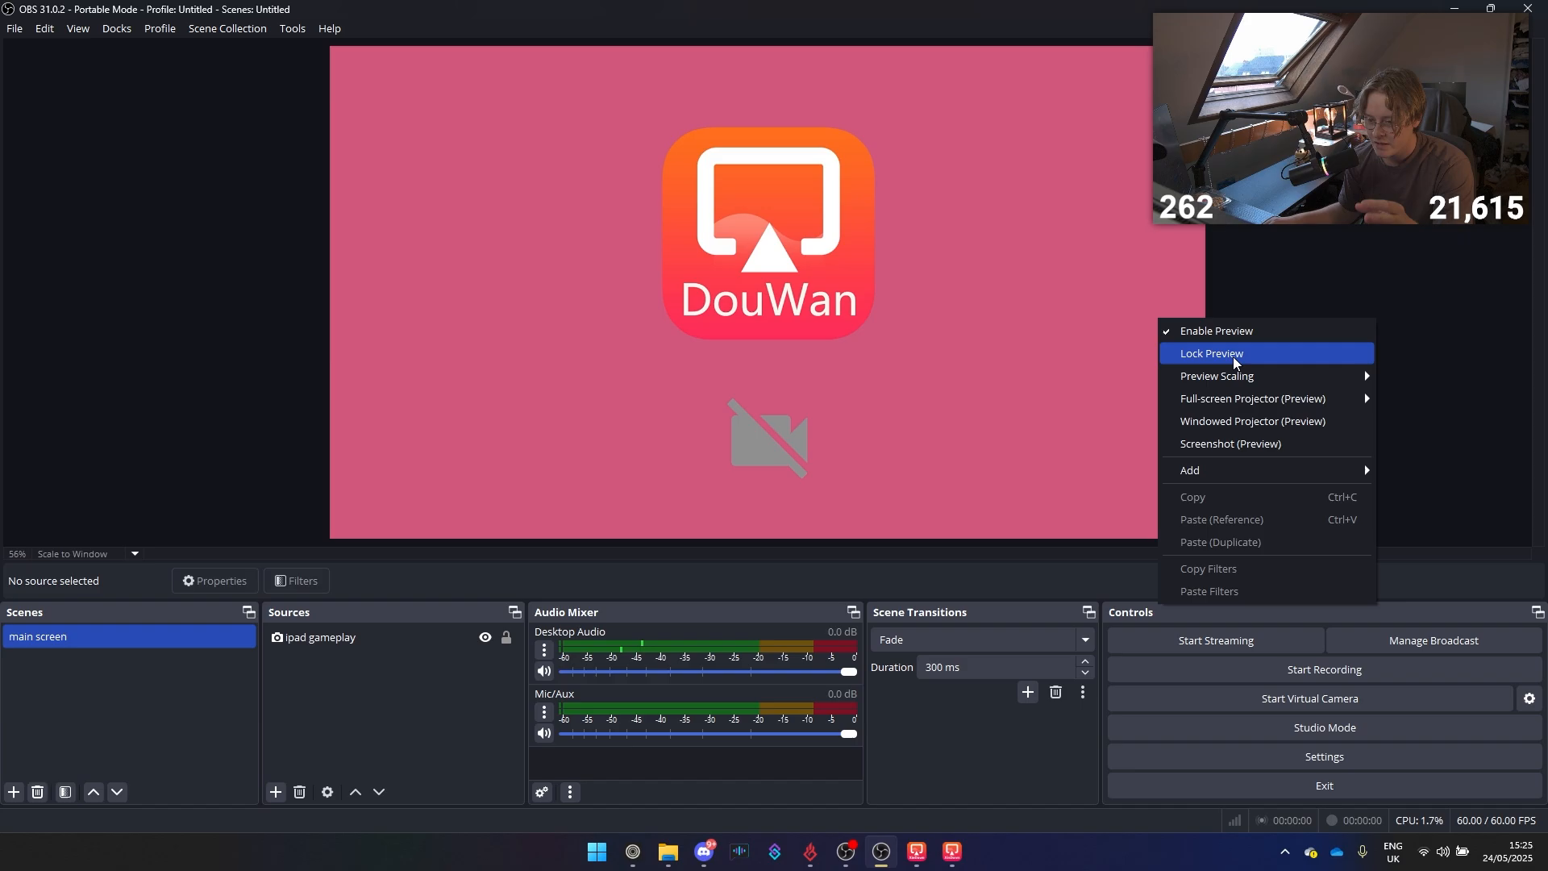
pyautogui.click(1232, 352)
pyautogui.click(917, 852)
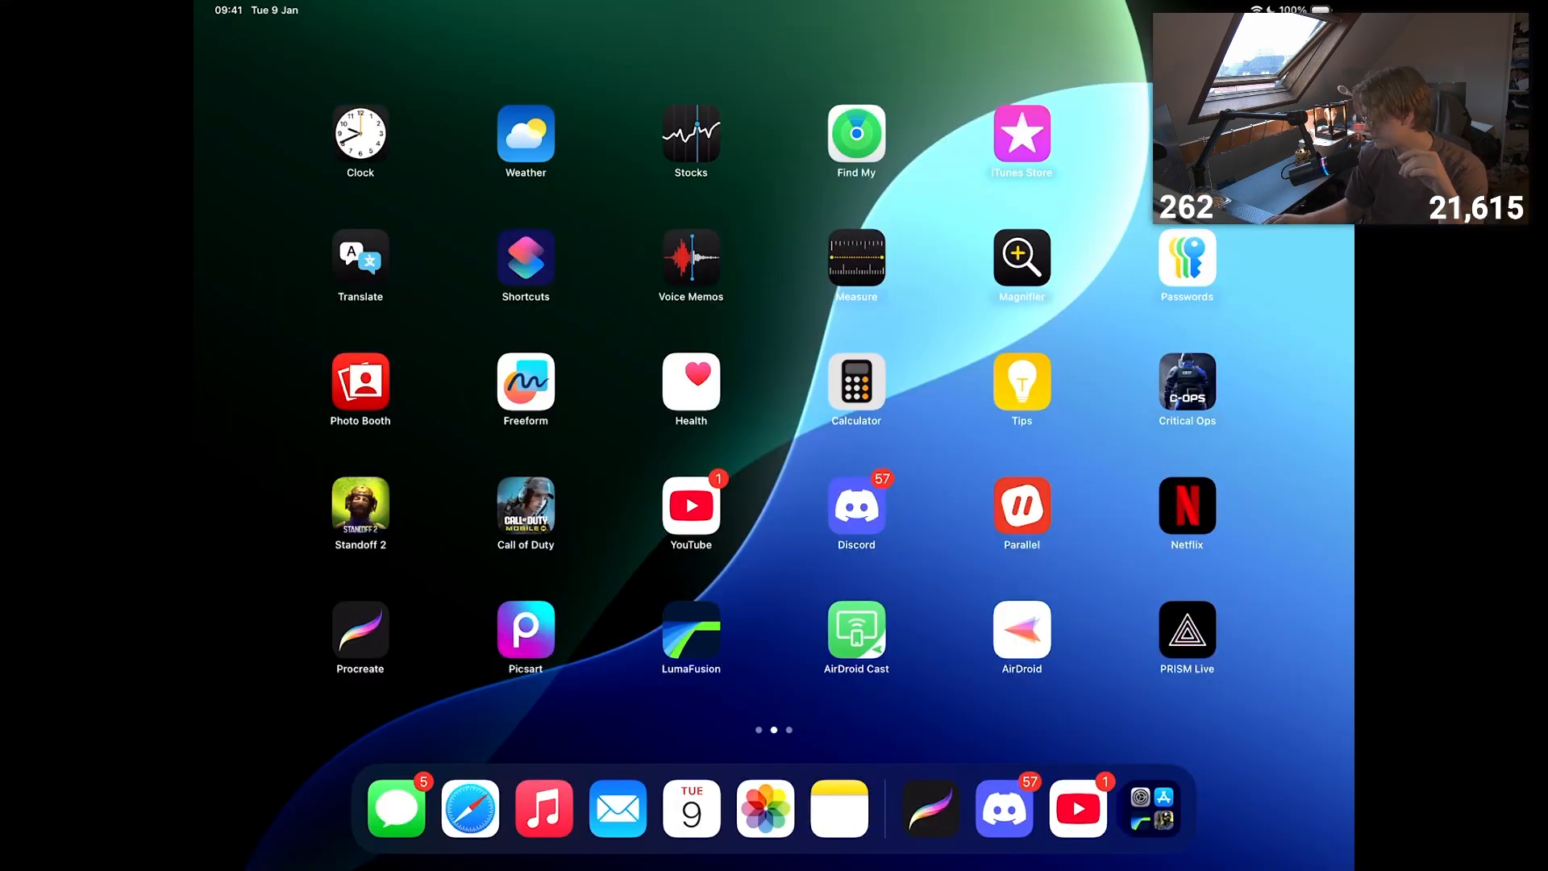
pyautogui.hotkey('alt', 'Tab')
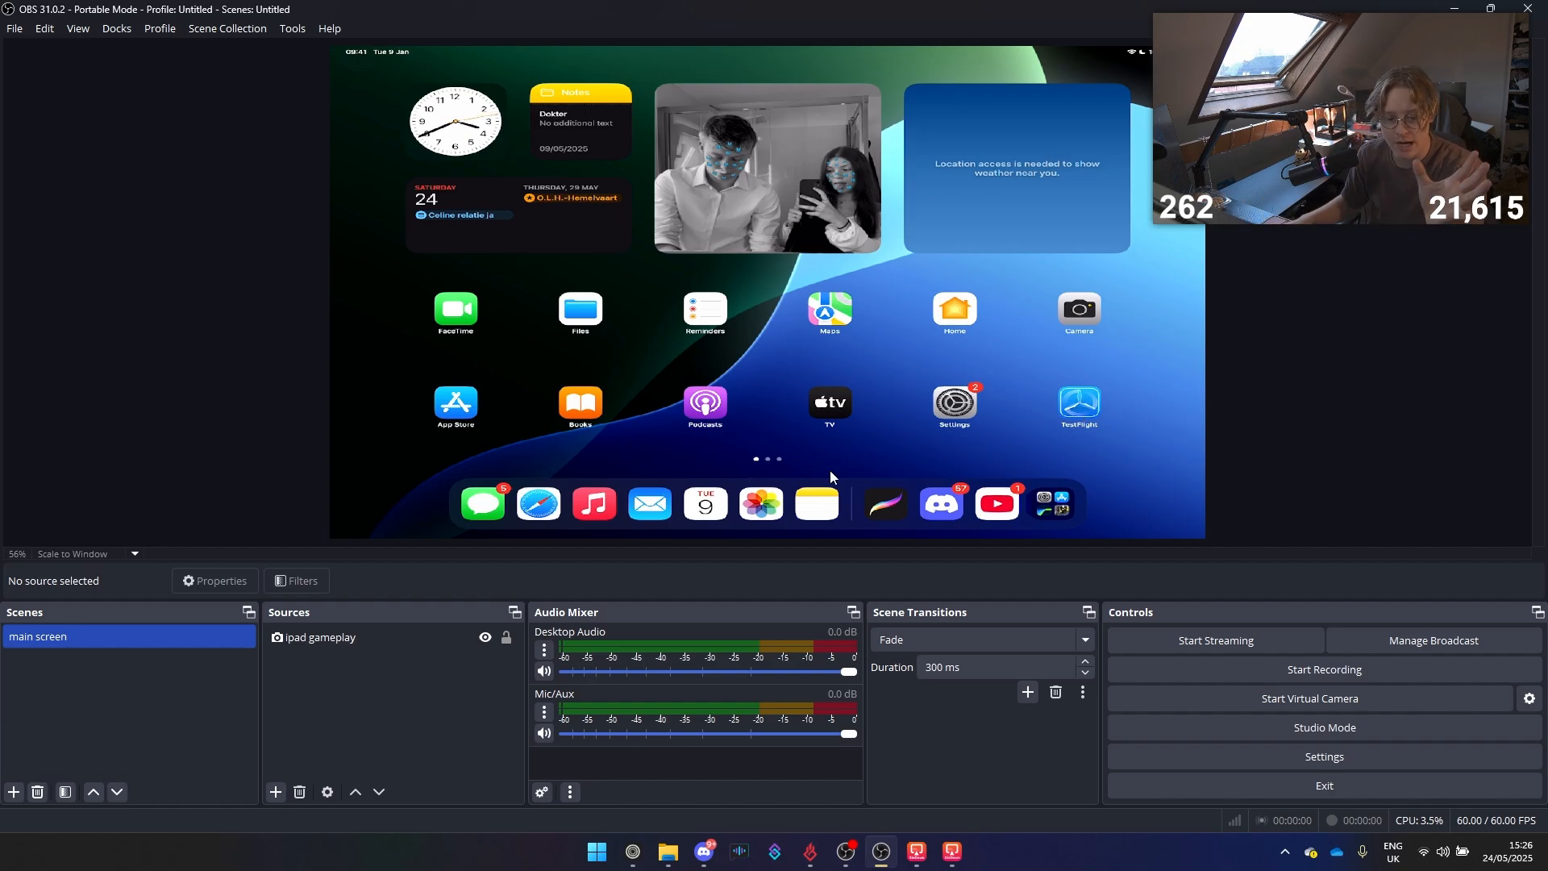
# Step: Add a new Video Capture Device source named "camera" to the main screen scene
pyautogui.click(276, 793)
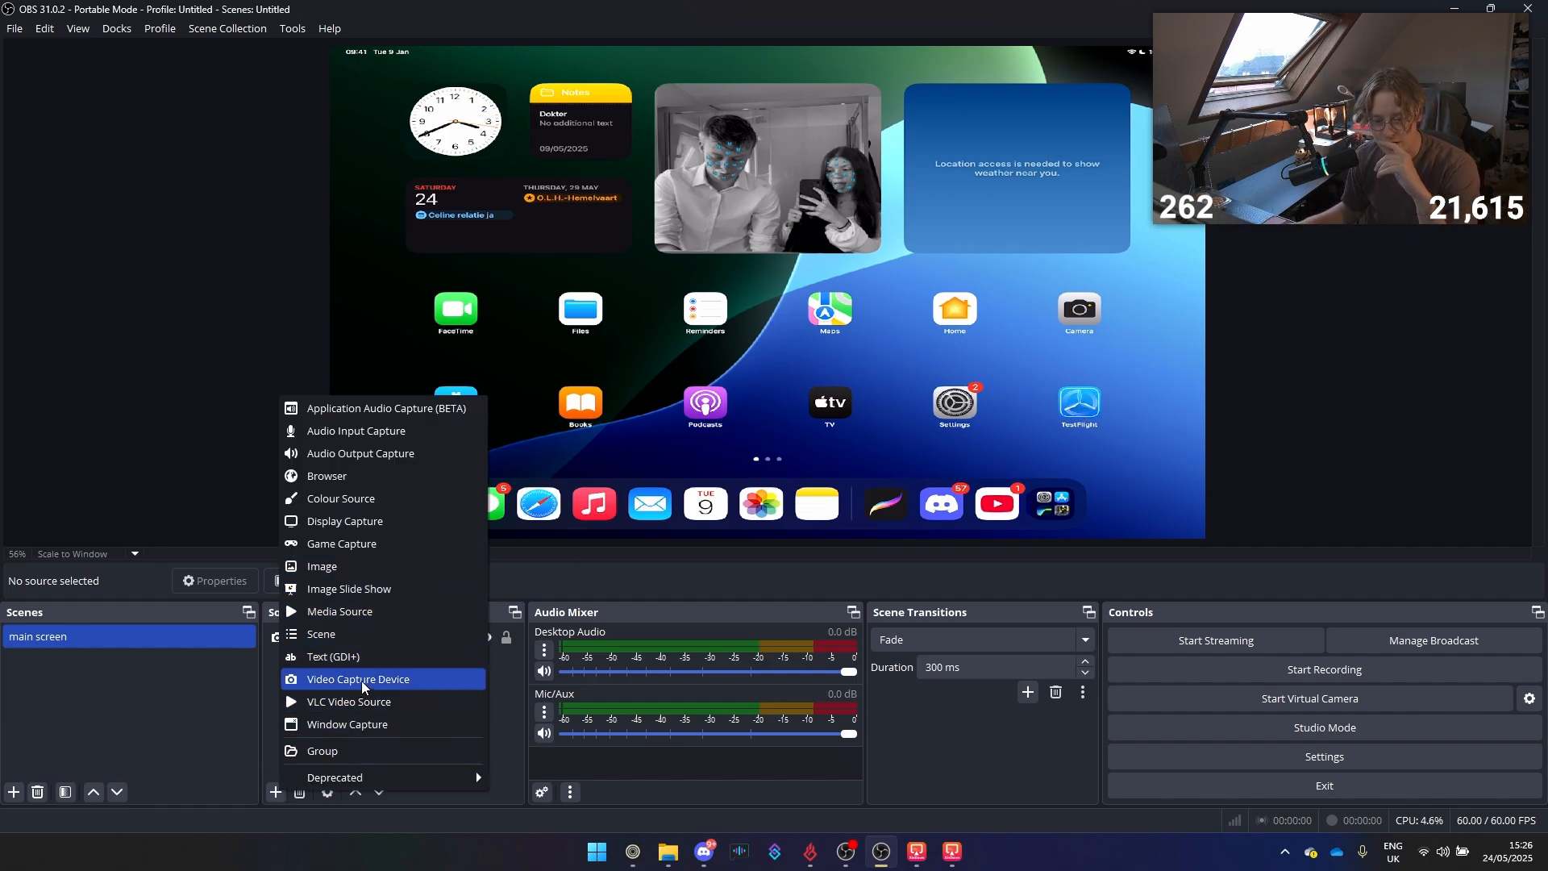
pyautogui.click(509, 672)
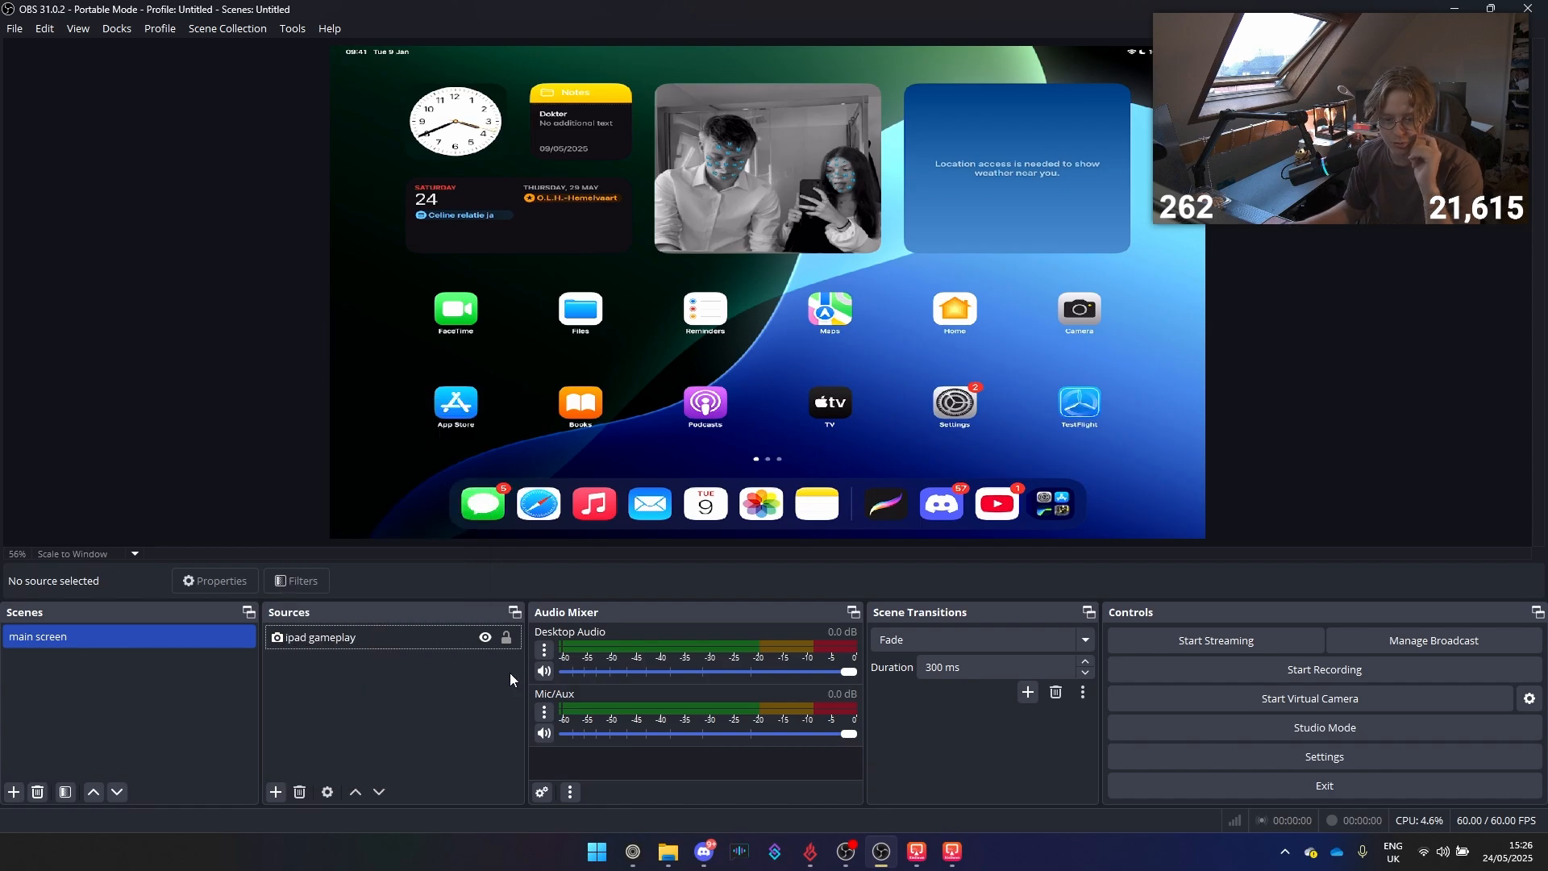
pyautogui.click(276, 792)
pyautogui.click(347, 695)
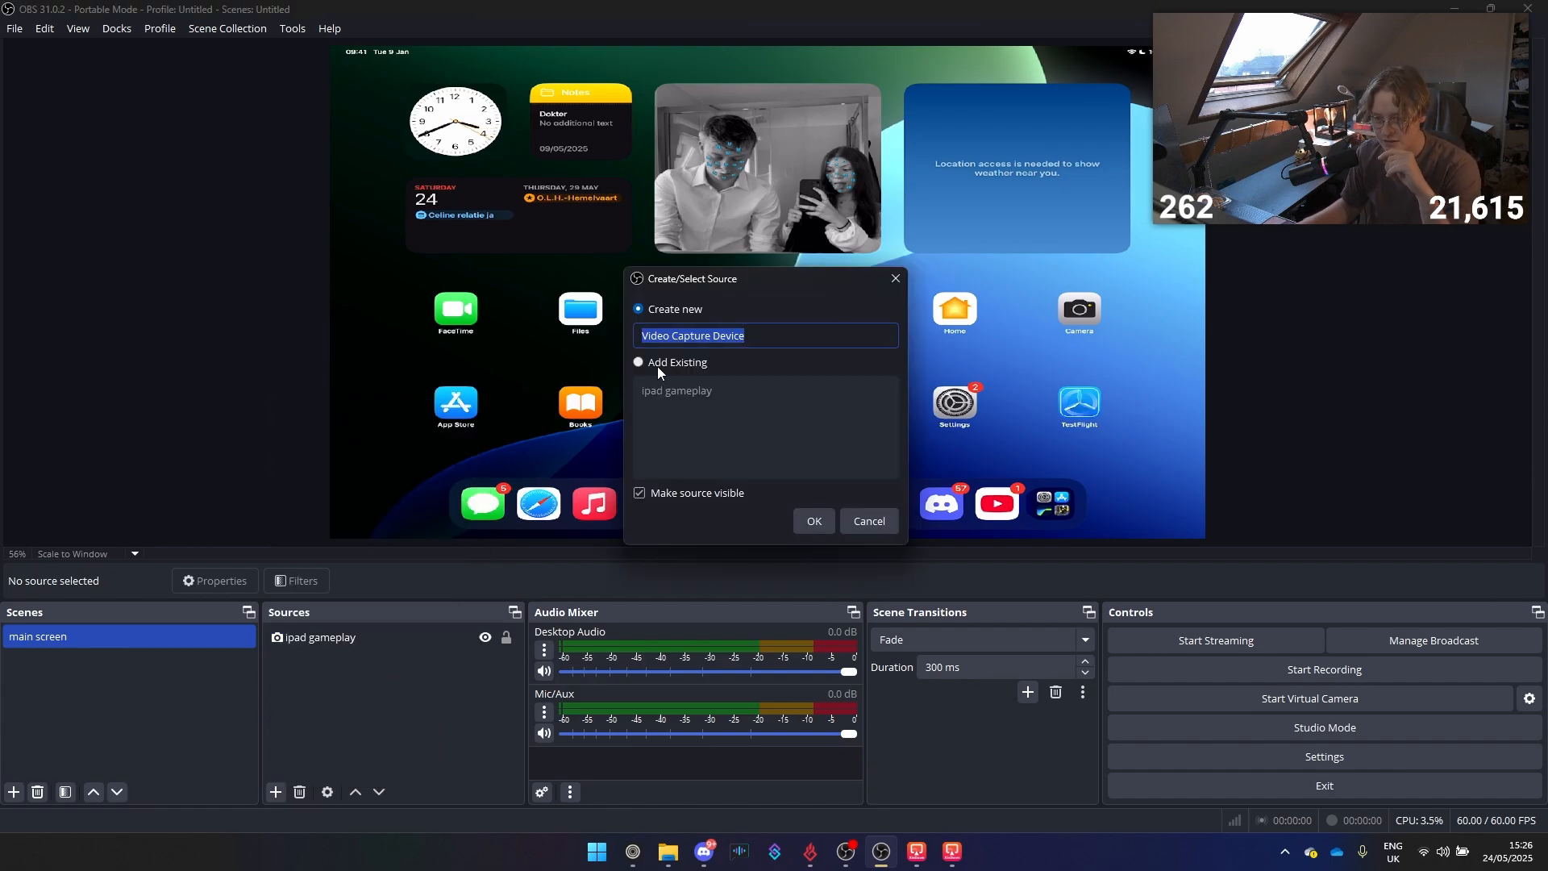
pyautogui.write('camera')
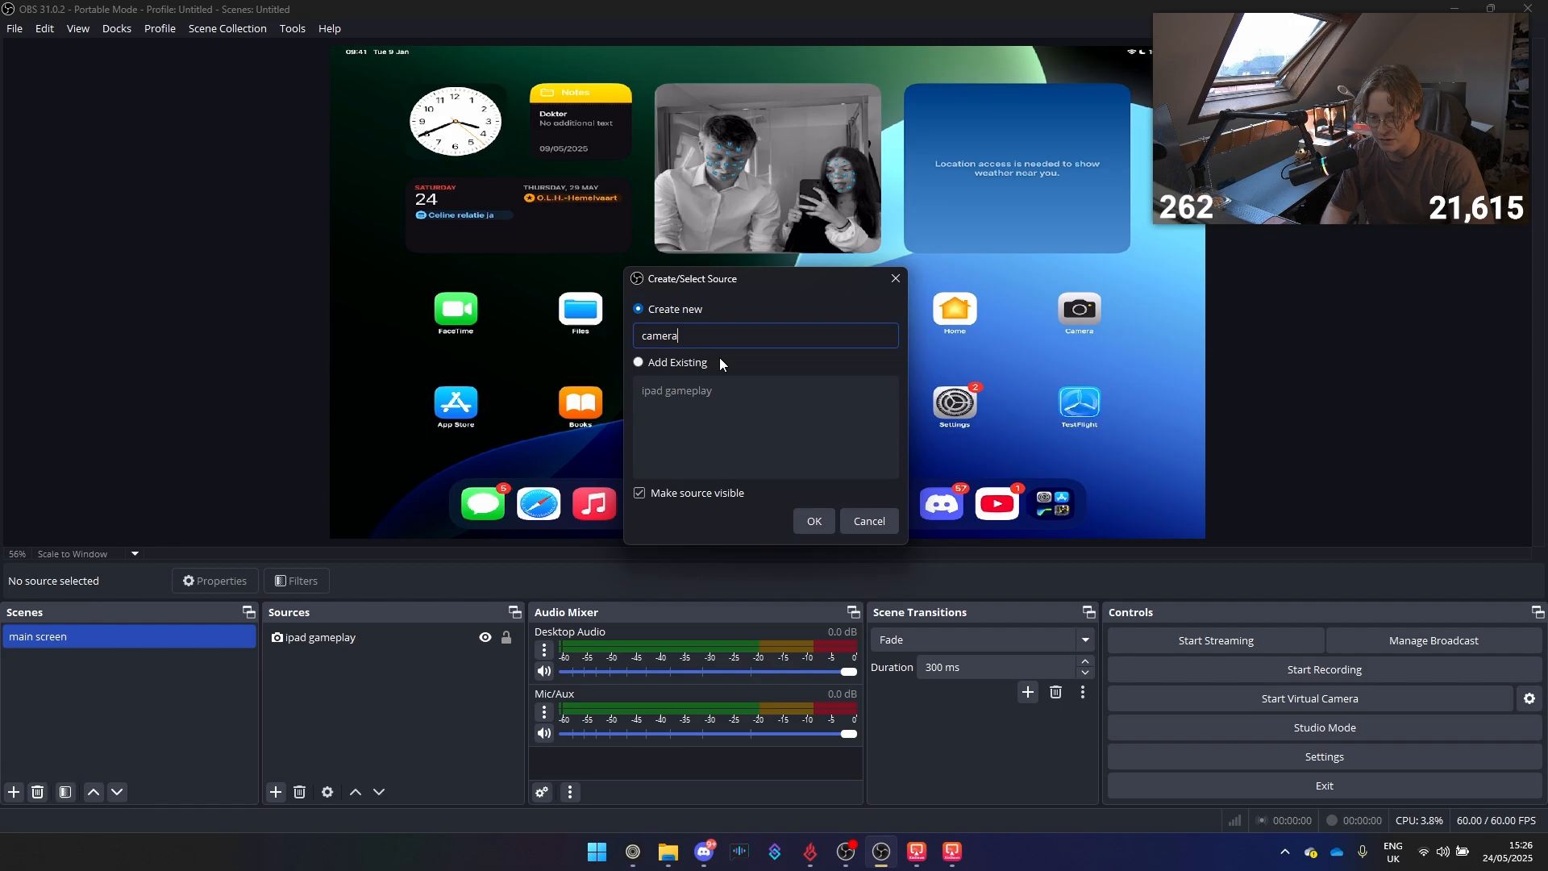
pyautogui.press('Return')
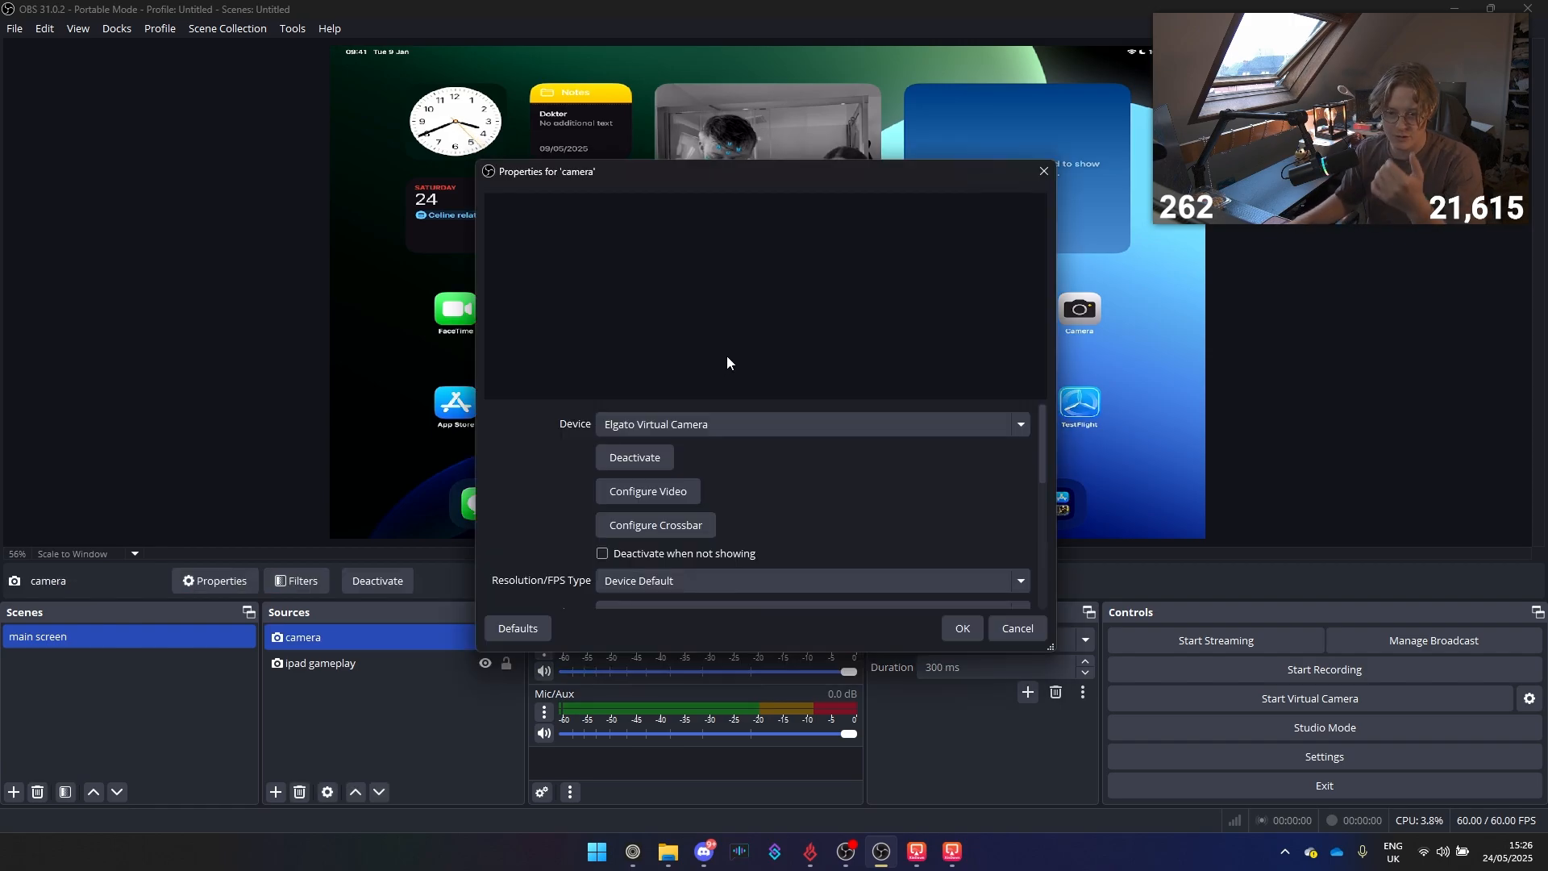
# Step: Try Elgato Facecam MK.2 (USB2) as the camera source's device, then confirm it with Elgato Virtual Camera and switch away from OBS
pyautogui.click(723, 424)
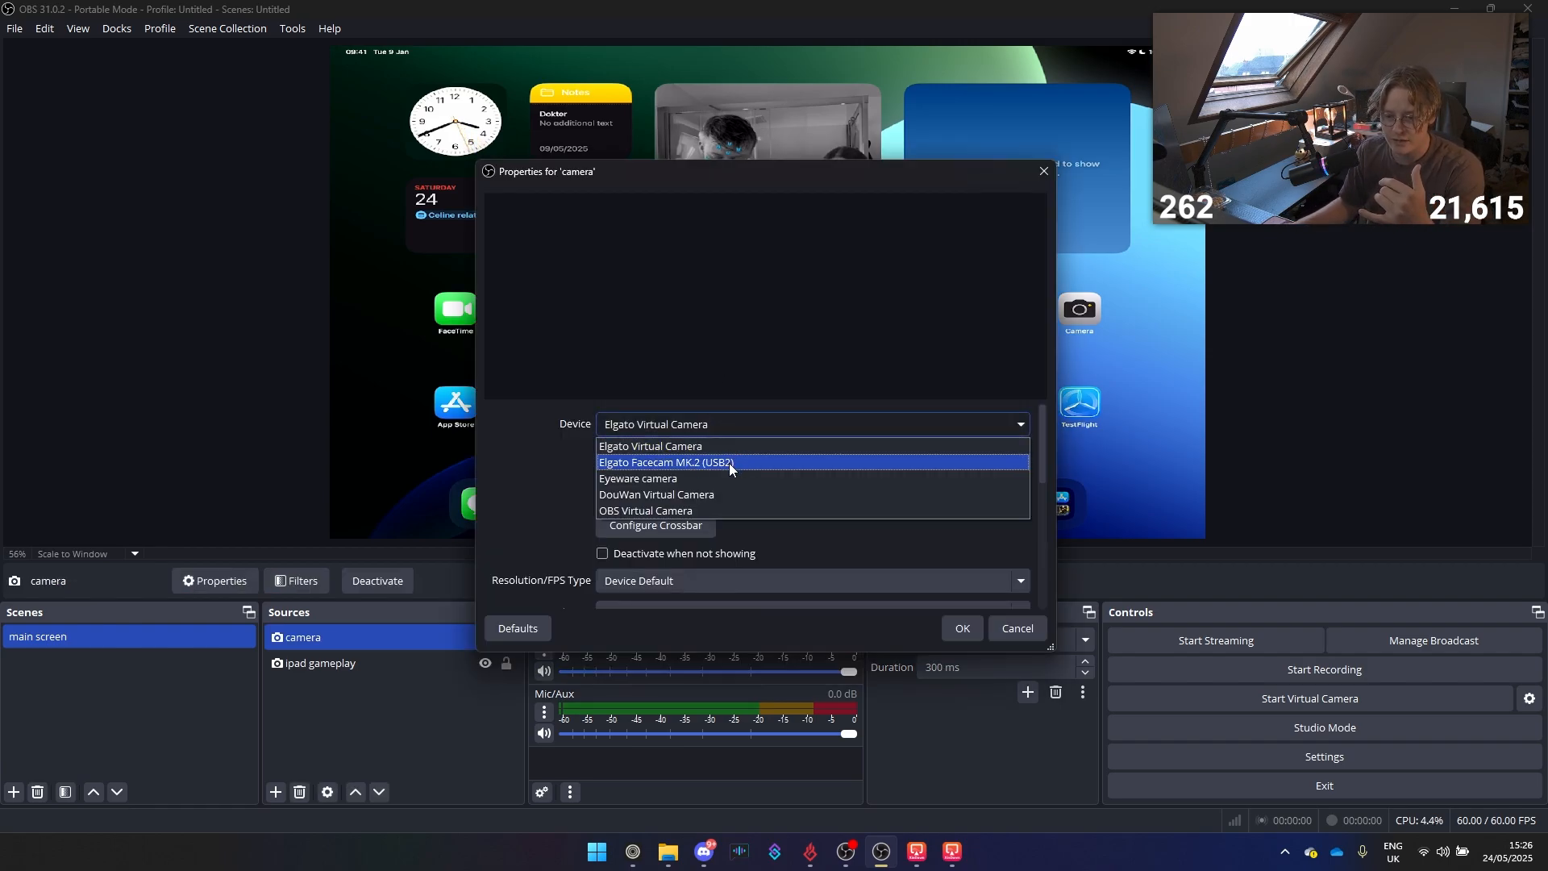
pyautogui.click(729, 461)
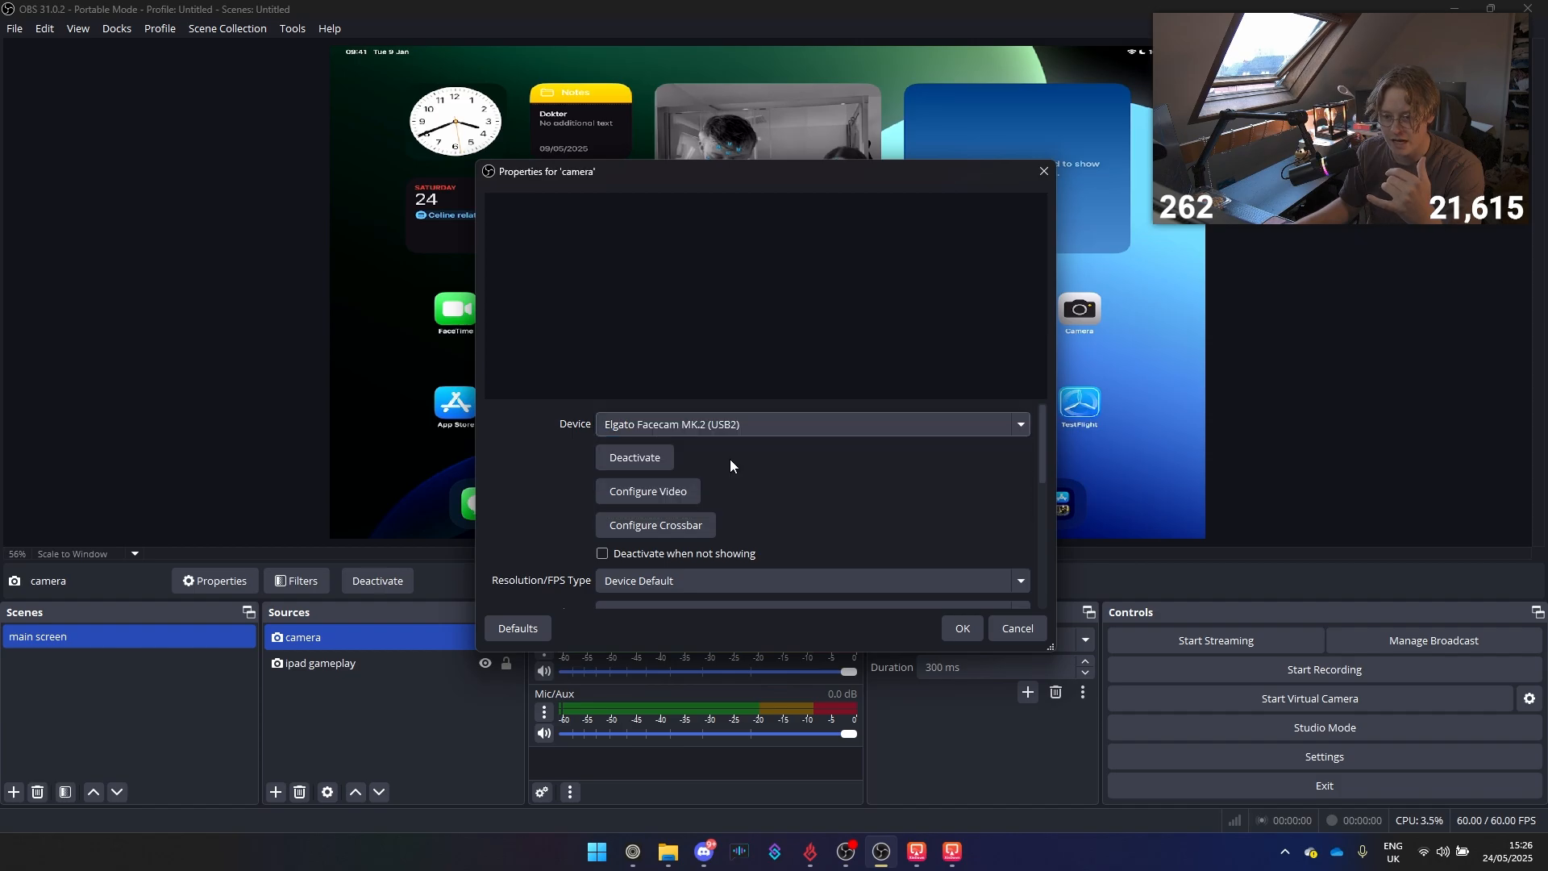
pyautogui.click(747, 425)
pyautogui.click(722, 447)
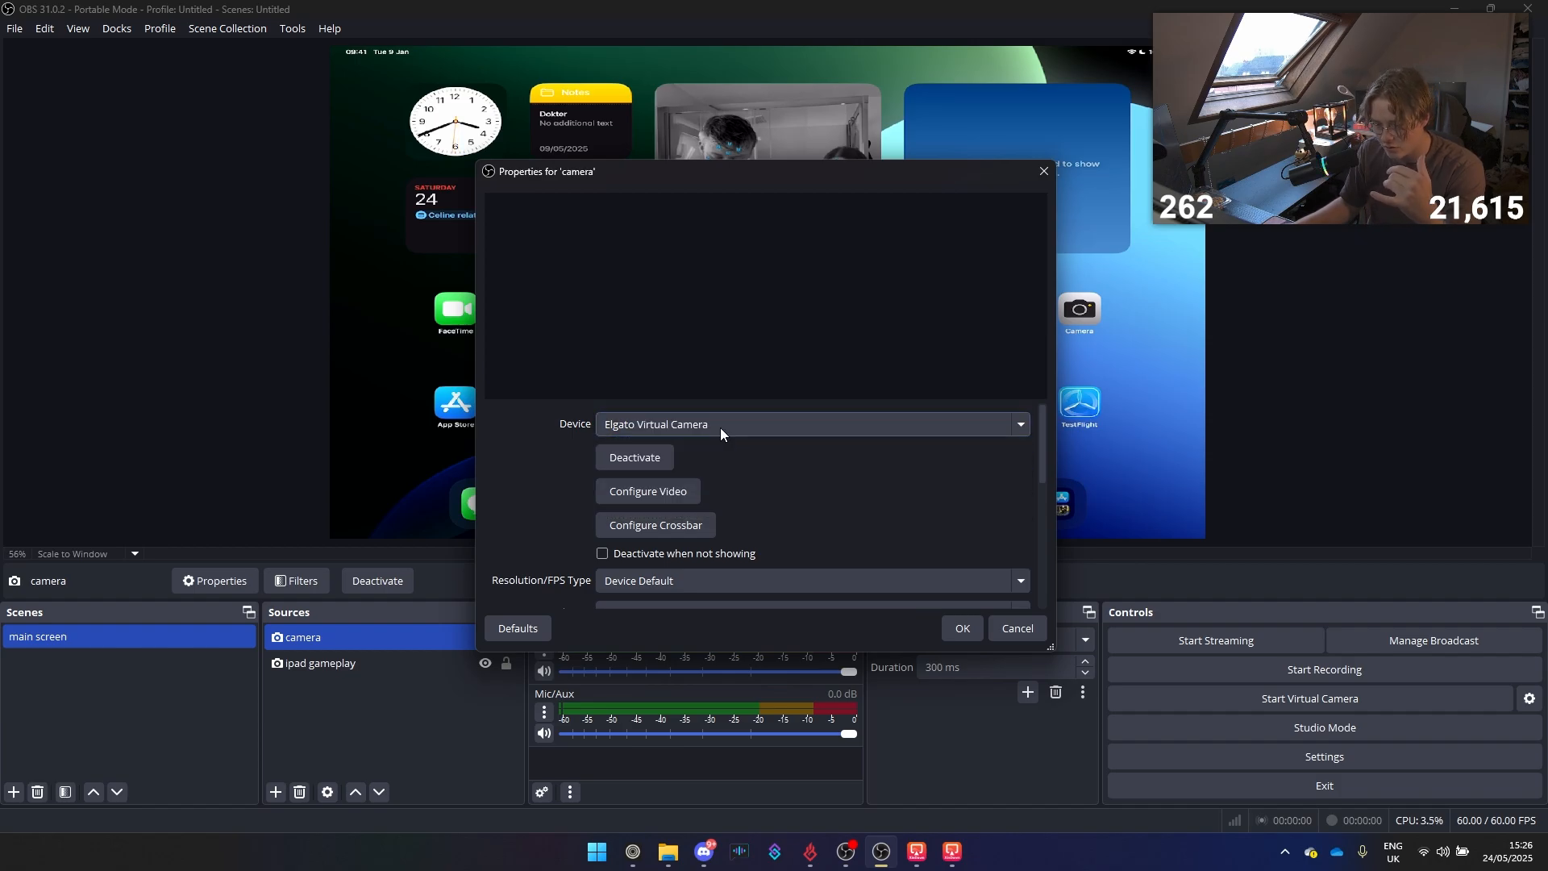
pyautogui.click(720, 426)
pyautogui.click(730, 446)
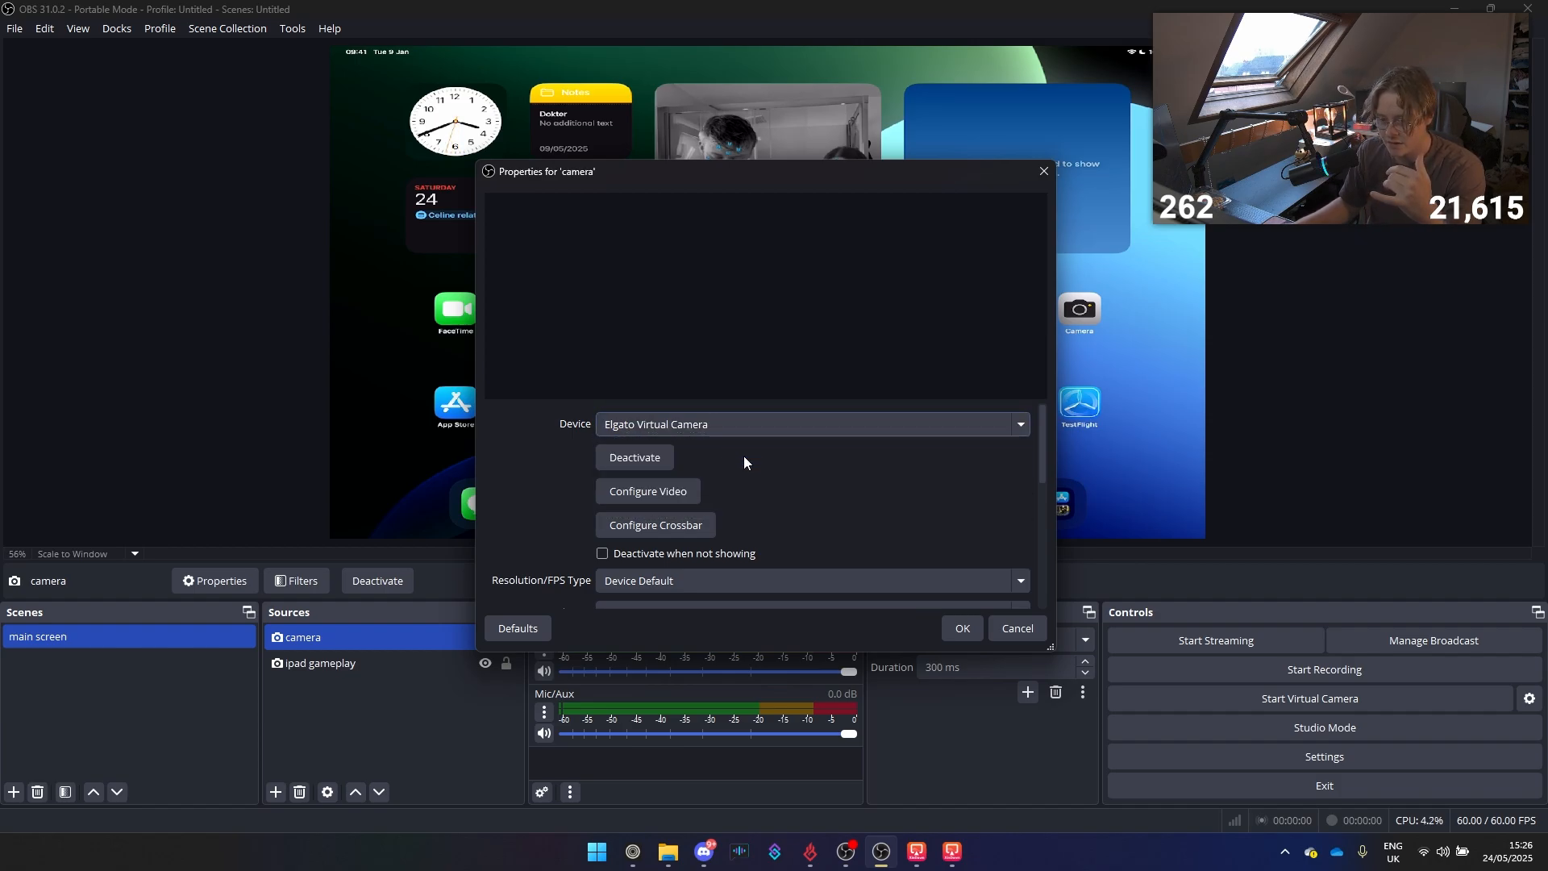
pyautogui.click(960, 630)
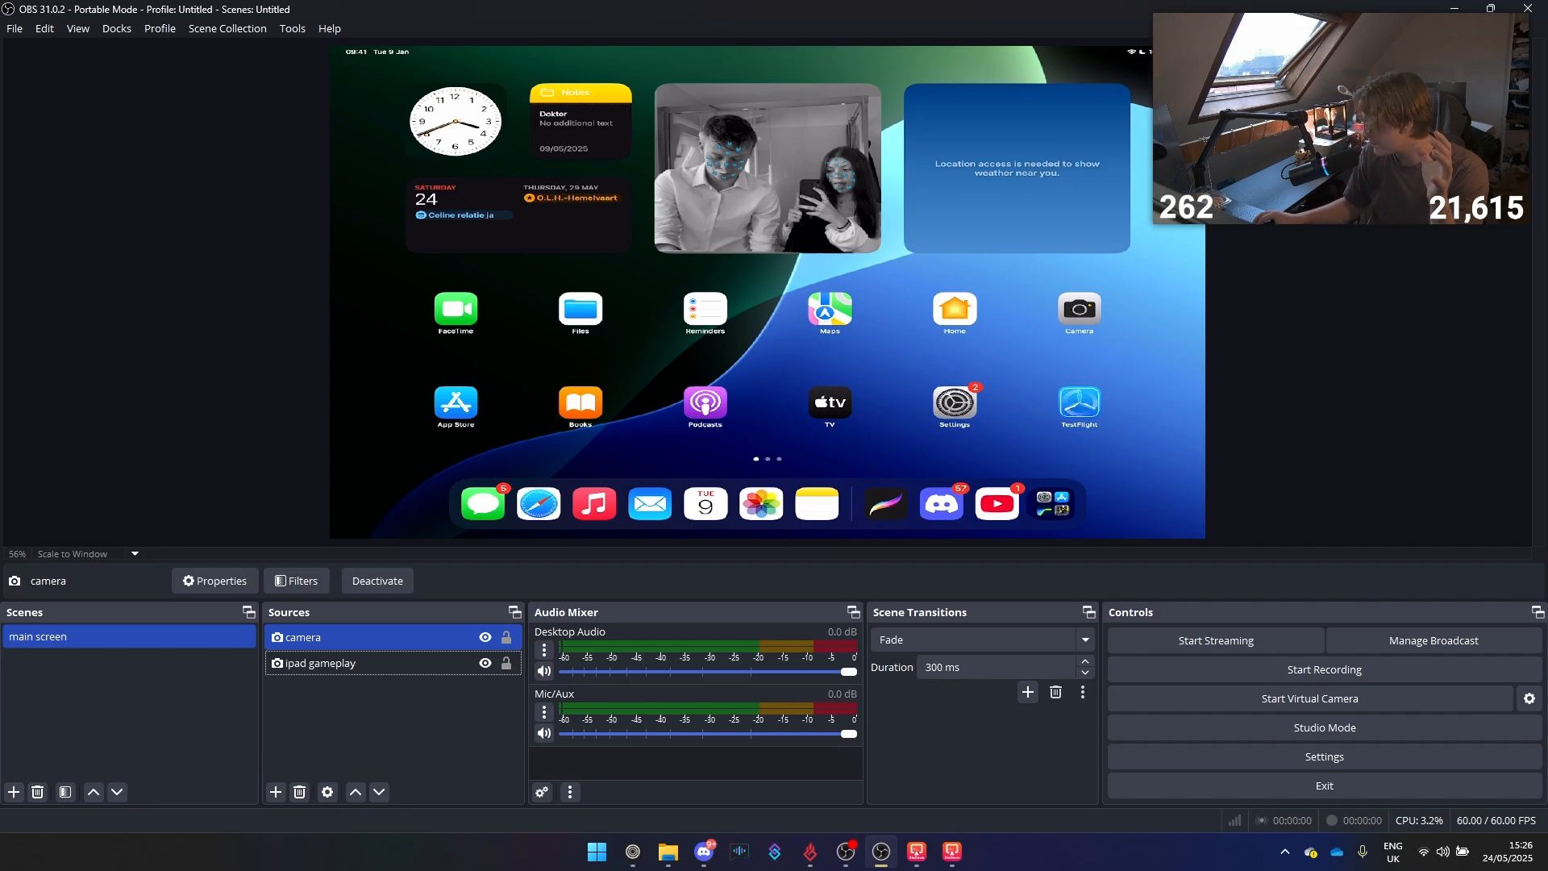
pyautogui.hotkey('alt', 'Tab')
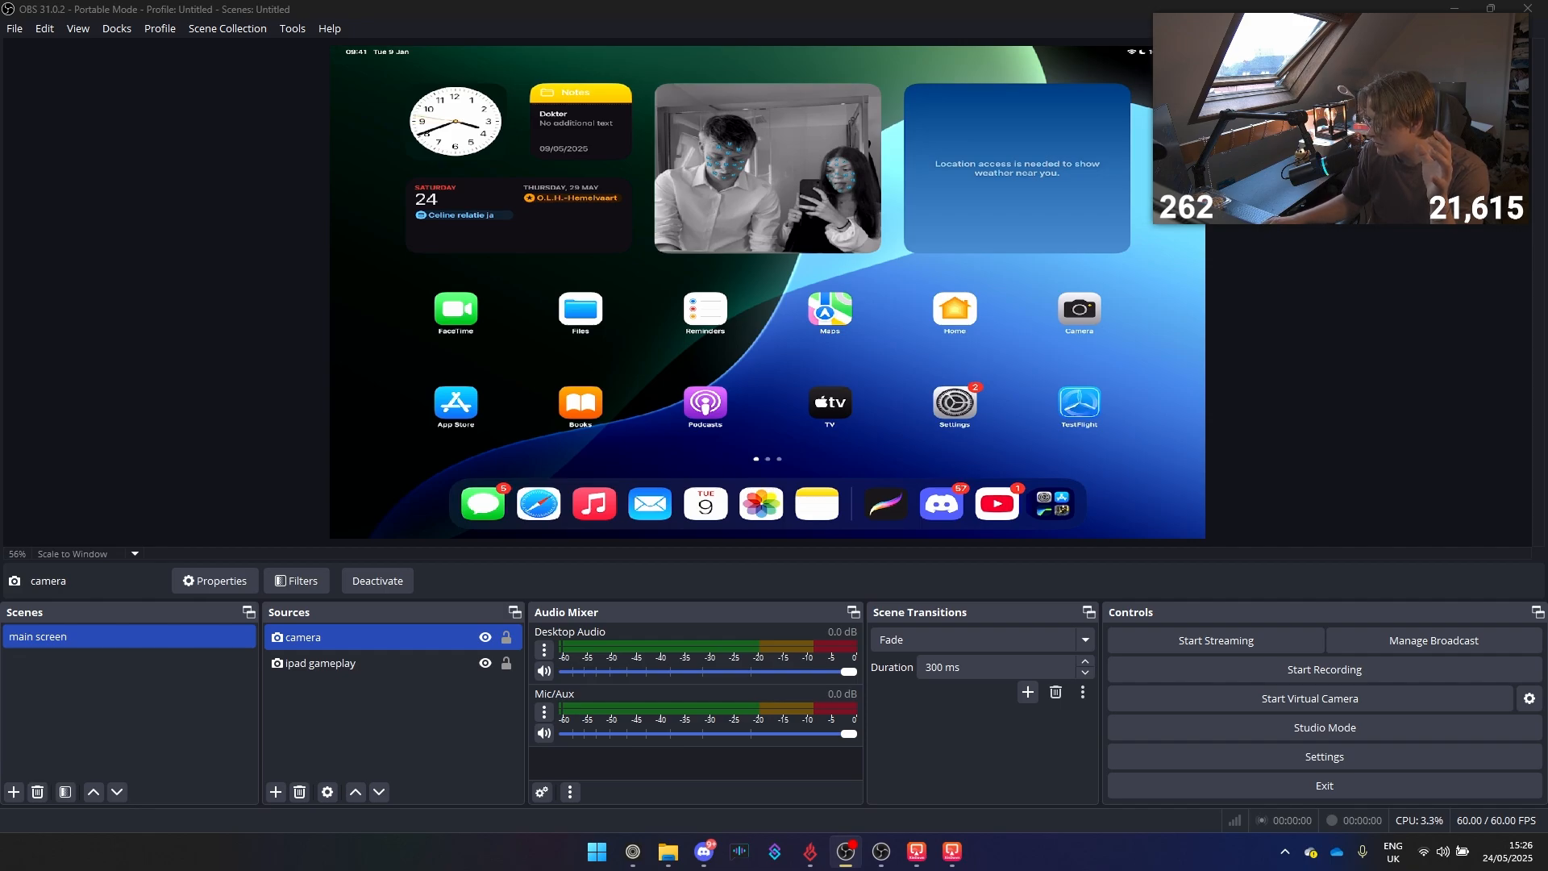
# Step: Reactivate the camera source's video feed in the main screen scene and unlock the preview for editing
pyautogui.click(496, 635)
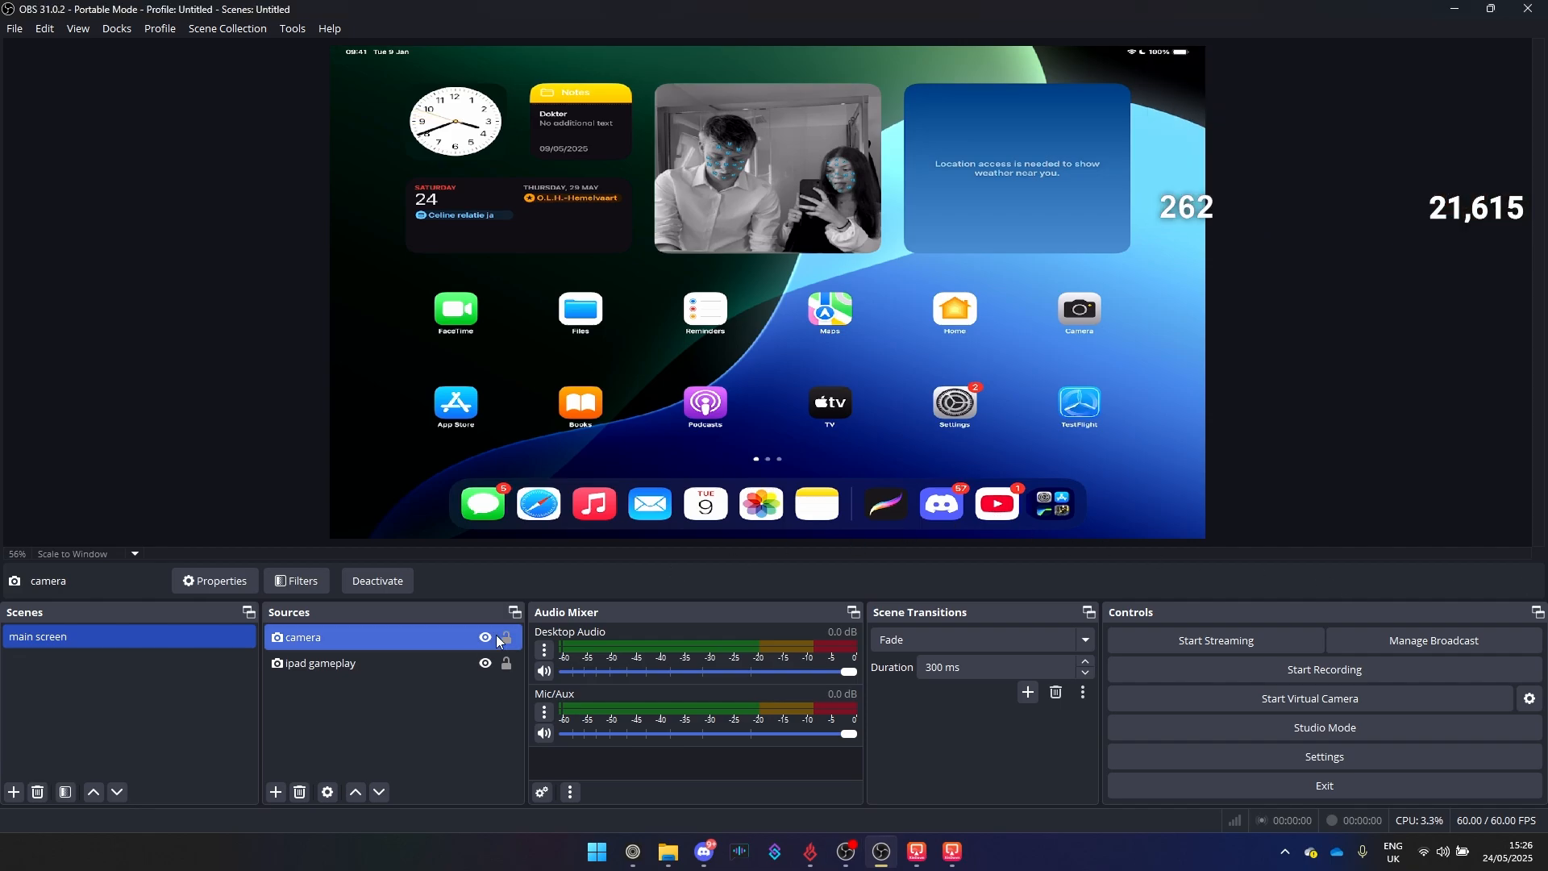
pyautogui.click(389, 581)
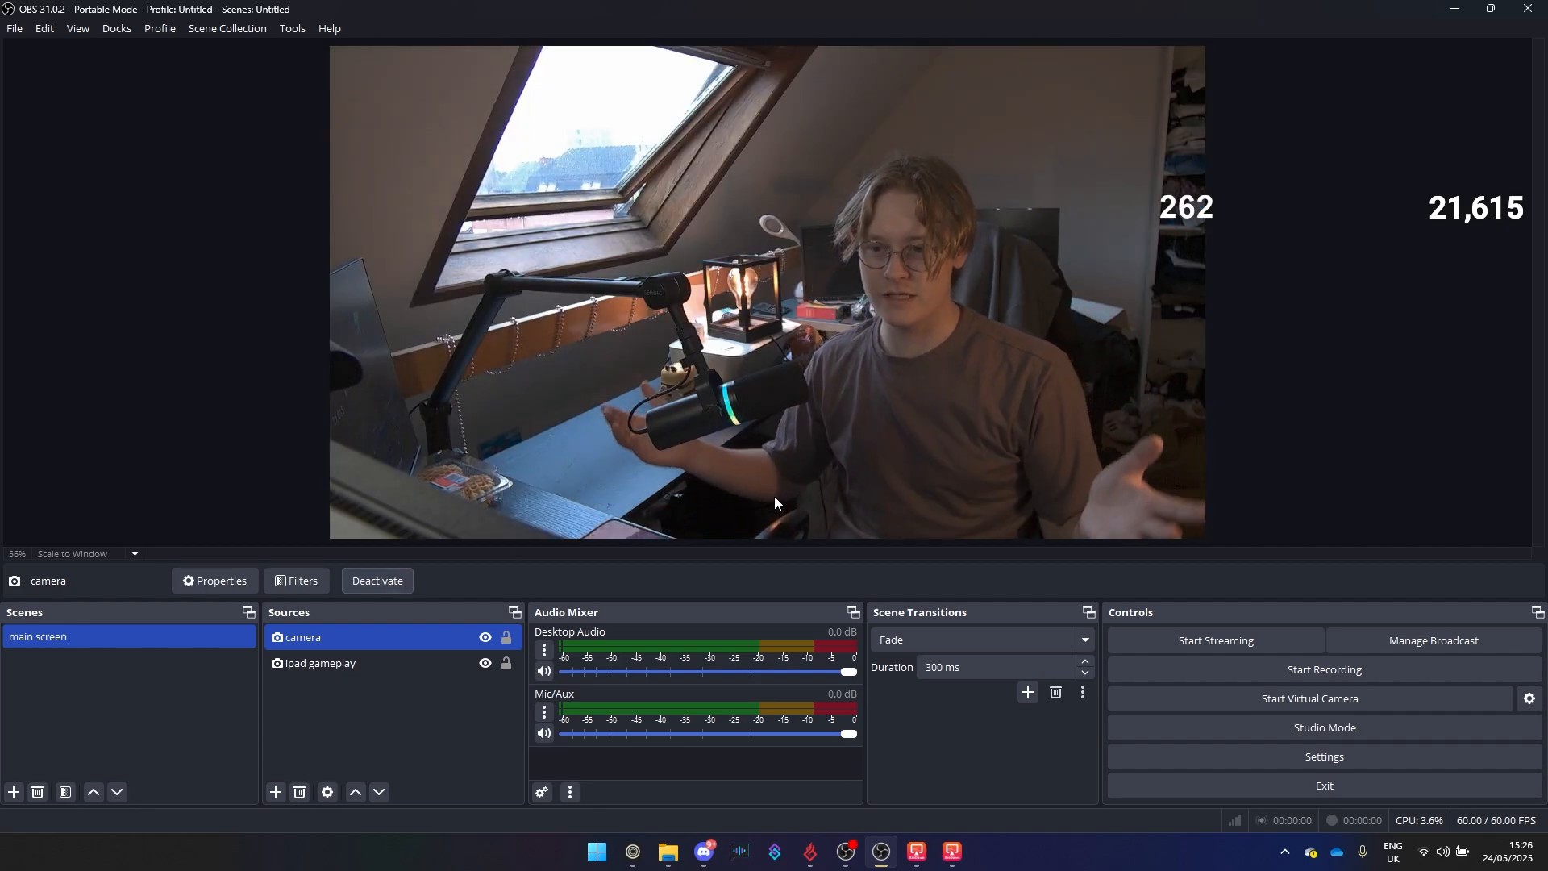
pyautogui.rightClick(680, 431)
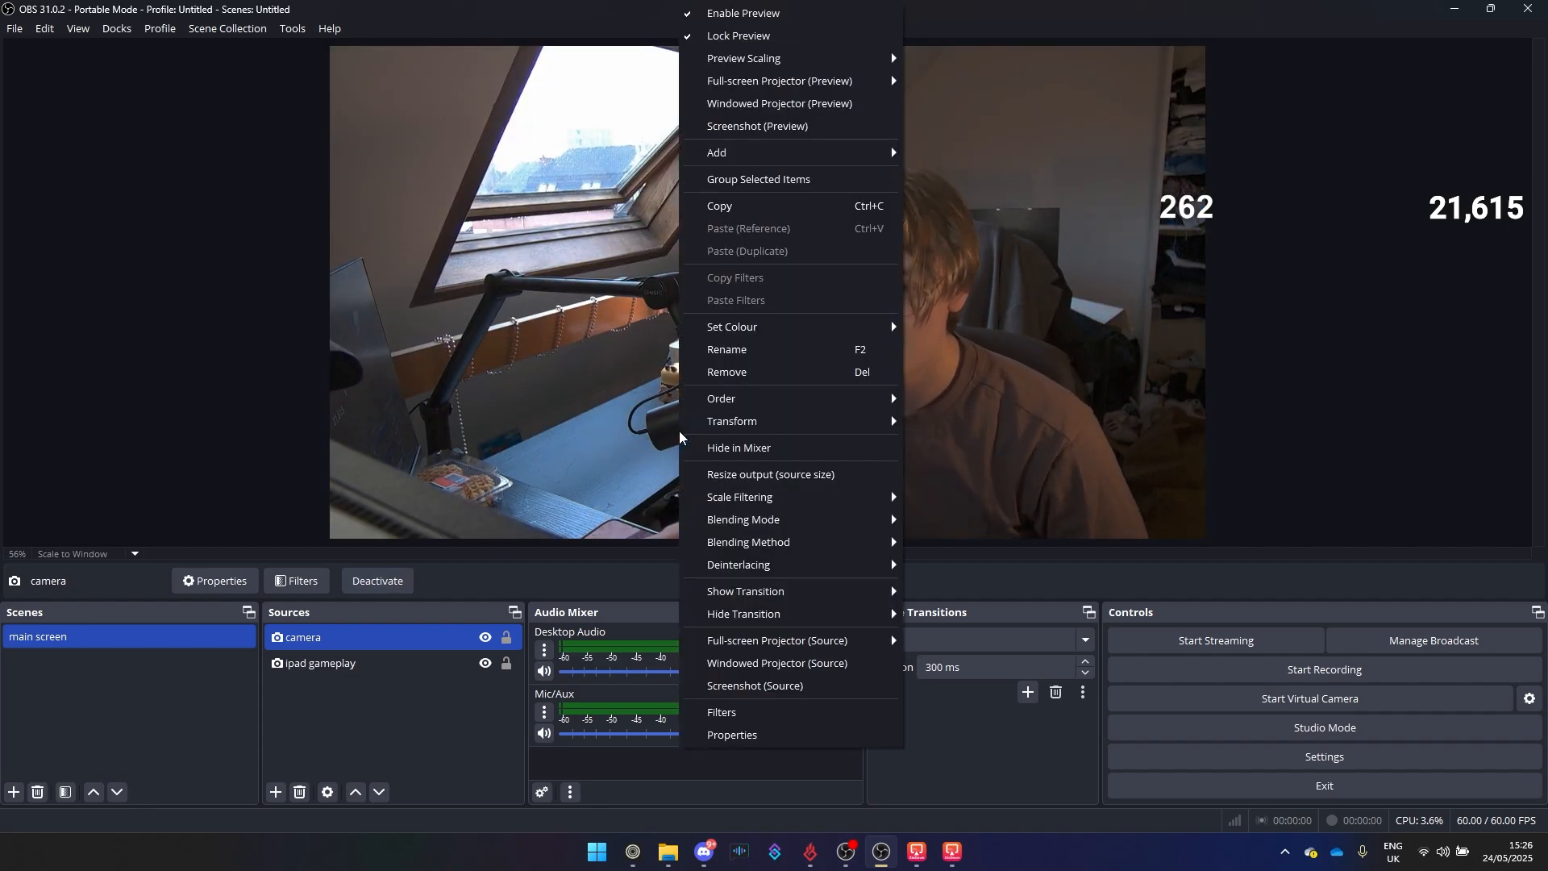
pyautogui.click(730, 35)
# Step: Scale the camera source down to about 570 × 321 px against the right edge of the canvas
pyautogui.moveTo(330, 46); pyautogui.dragTo(883, 355)
pyautogui.moveTo(1040, 470); pyautogui.dragTo(1040, 216)
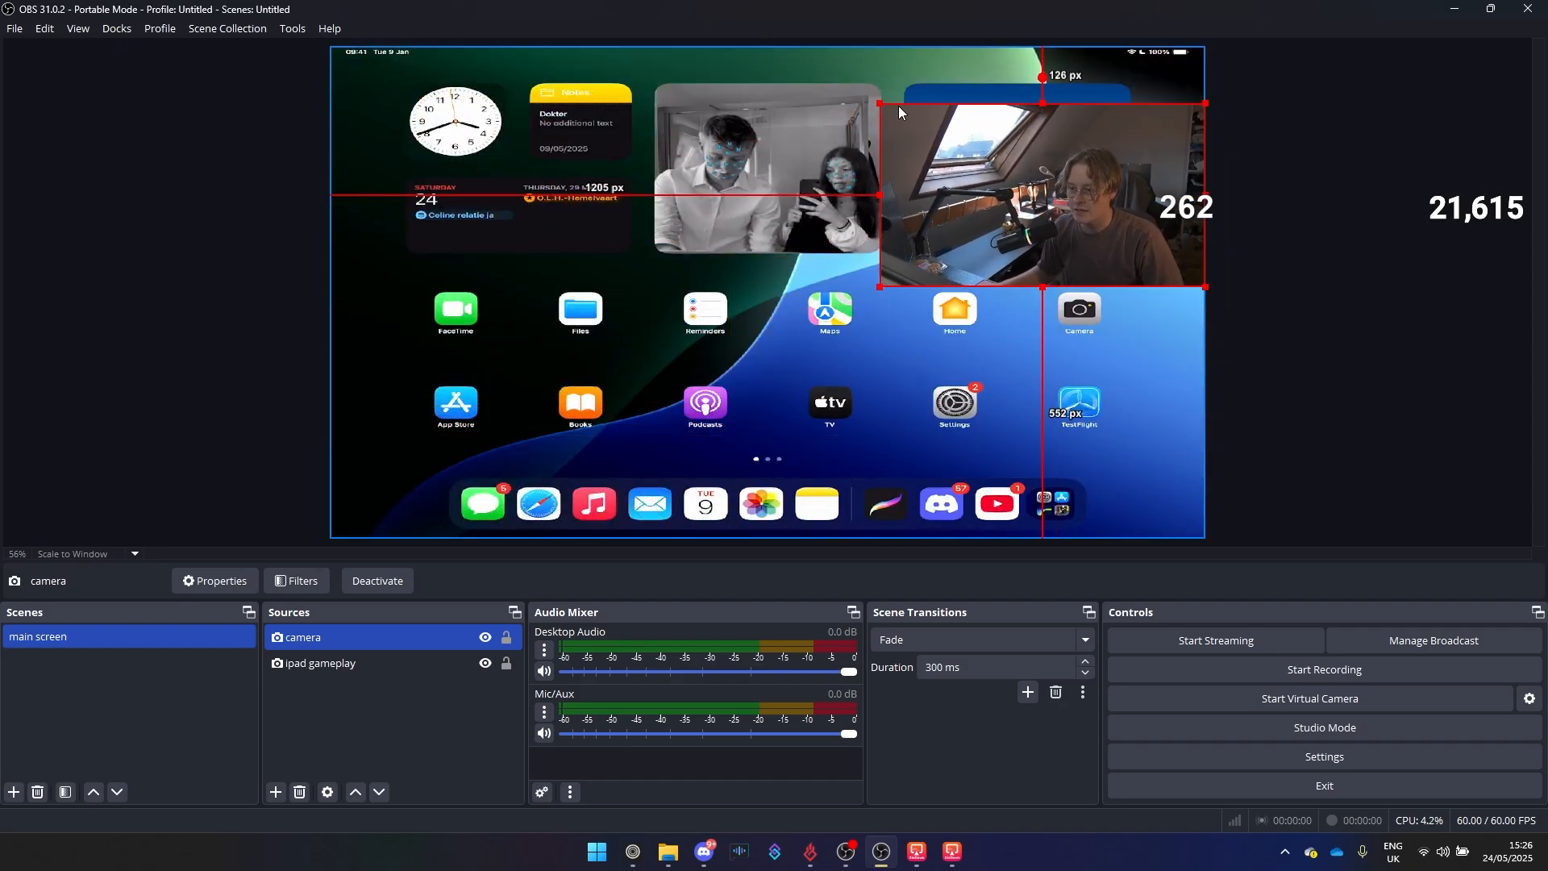
pyautogui.moveTo(879, 106); pyautogui.dragTo(946, 140)
pyautogui.moveTo(1041, 181); pyautogui.dragTo(1082, 200)
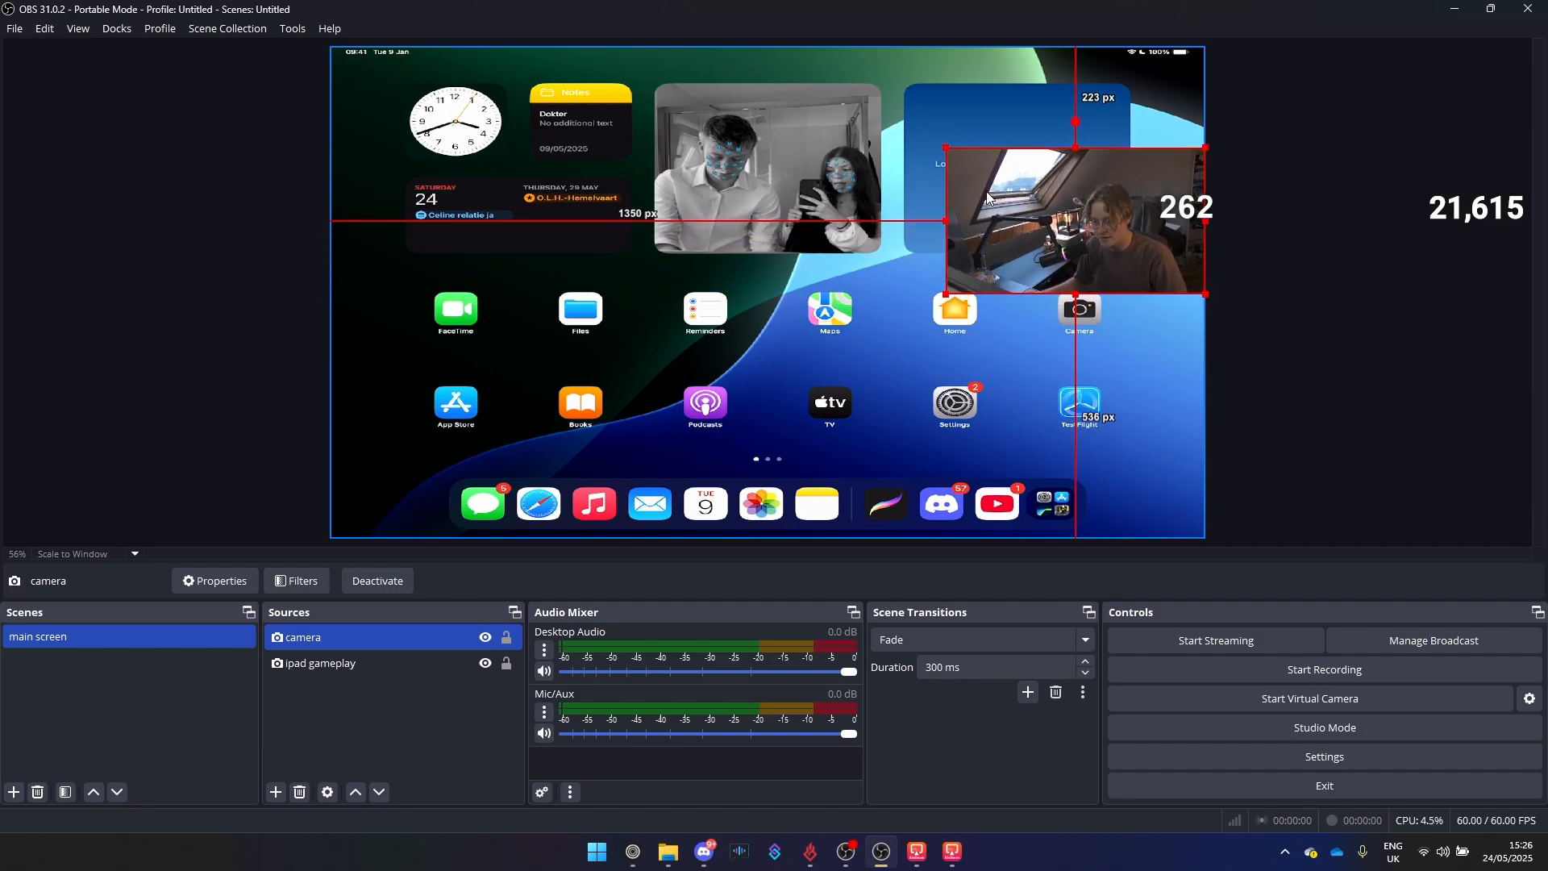
# Step: Try the camera in the canvas's bottom-right and top-left corners, then place it about 291 px below the top and 21 px from the right edge
pyautogui.moveTo(1148, 218); pyautogui.dragTo(1060, 425)
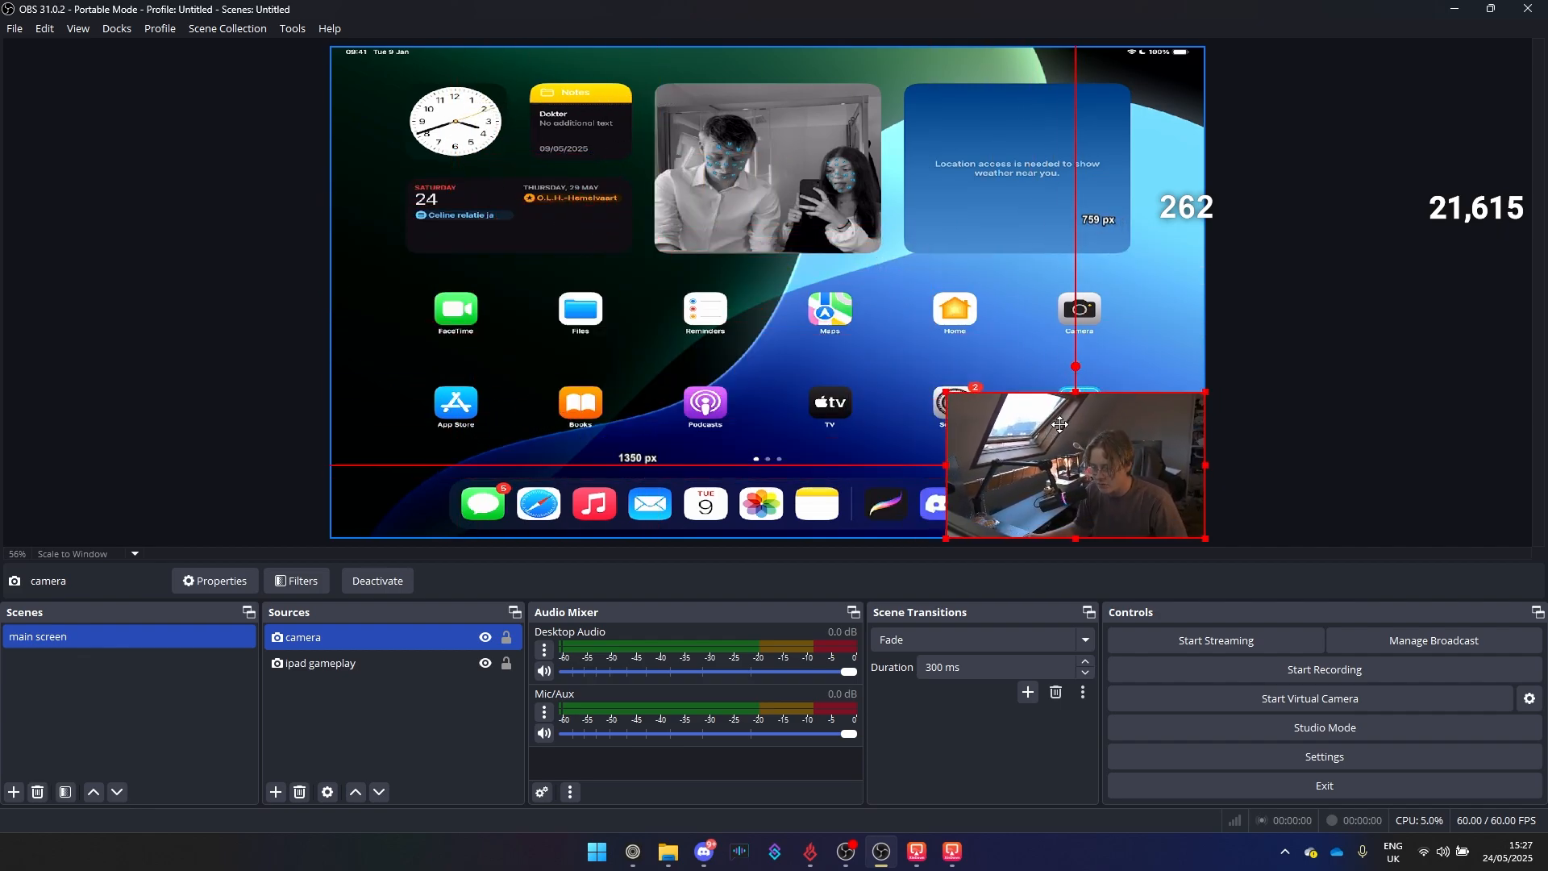
pyautogui.moveTo(1138, 477); pyautogui.dragTo(515, 131)
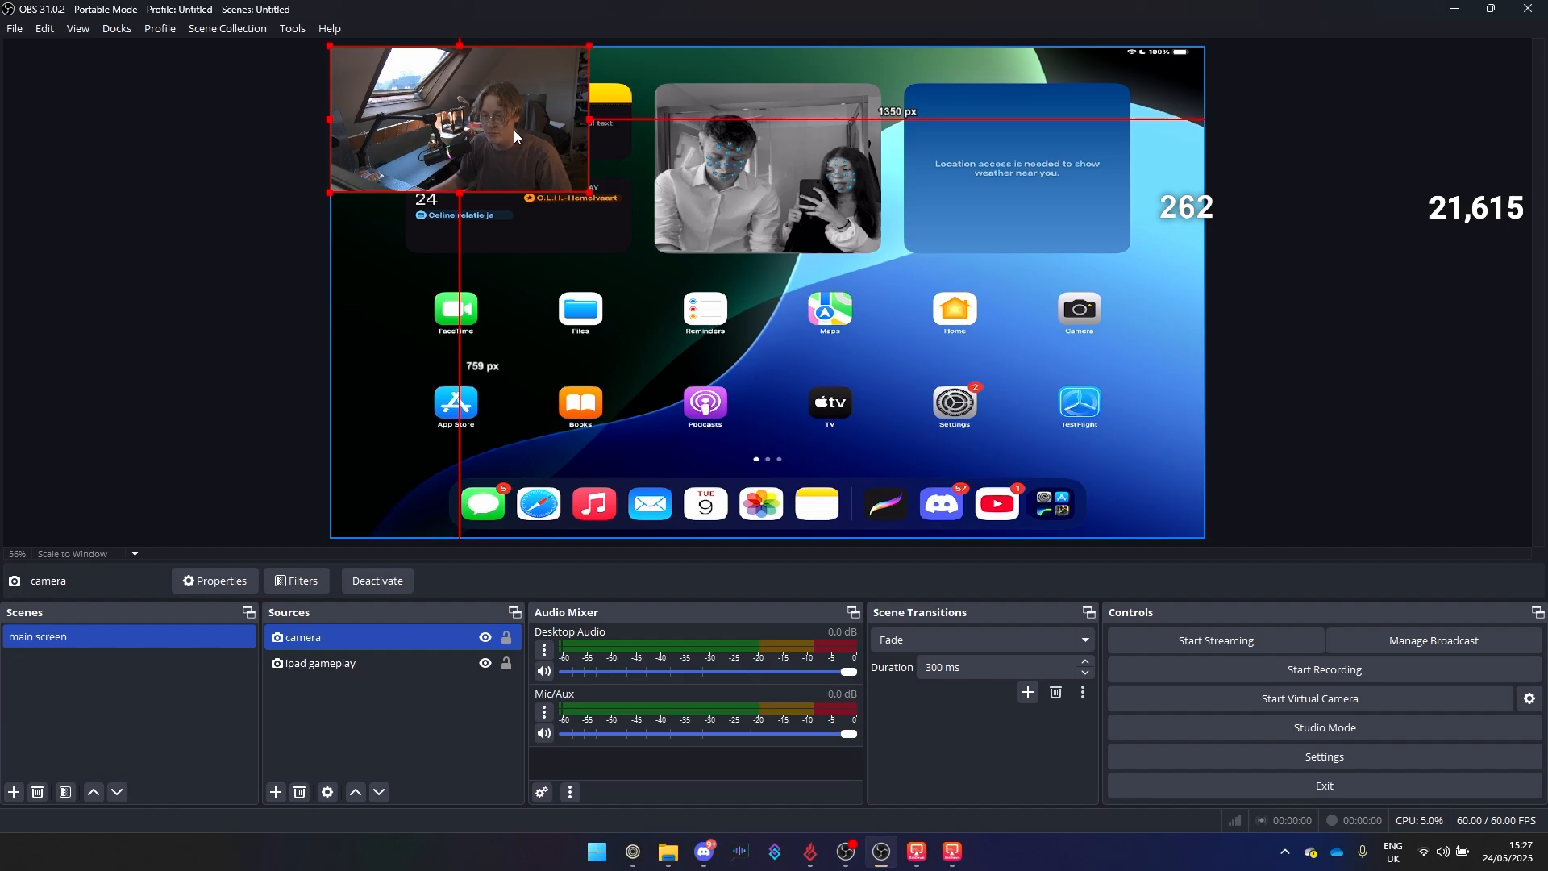
pyautogui.moveTo(439, 61); pyautogui.dragTo(1063, 345)
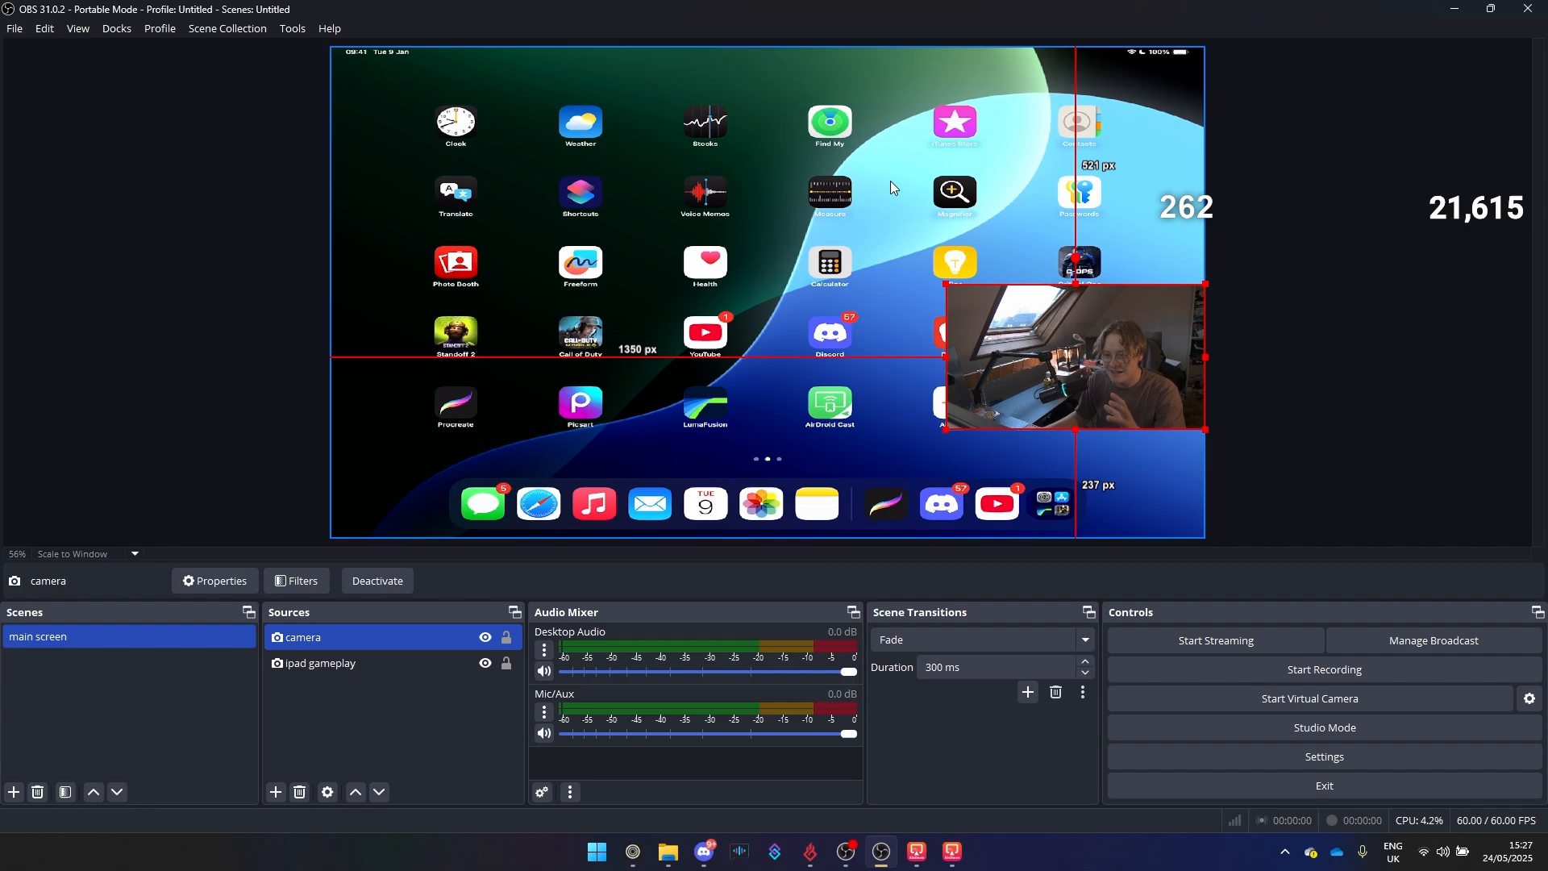
pyautogui.moveTo(1073, 348); pyautogui.dragTo(1098, 244)
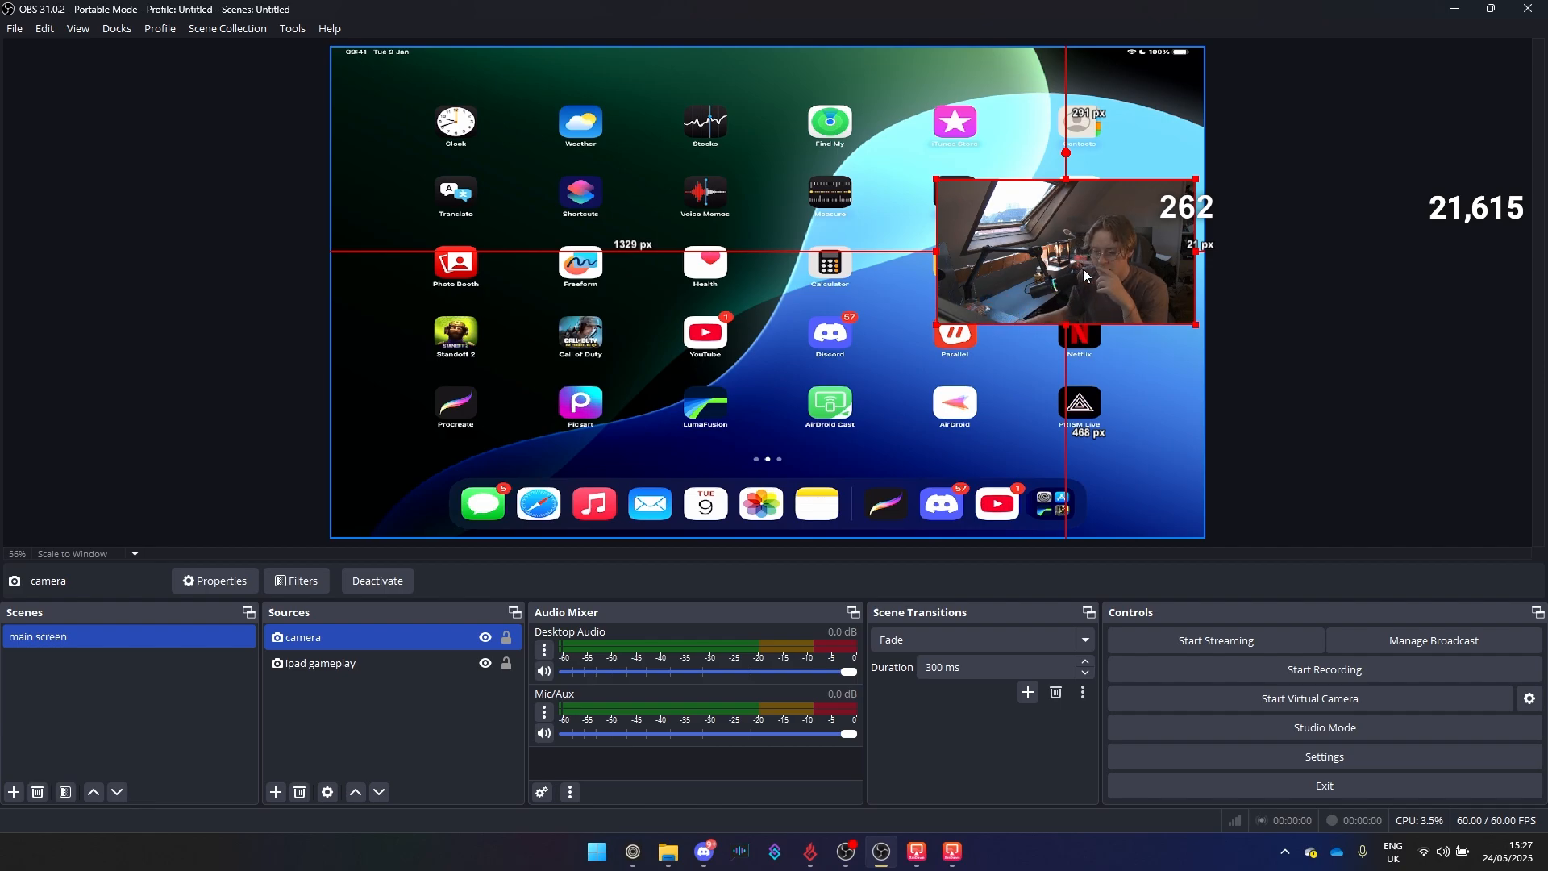
# Step: Add a new scene named "webcam"
pyautogui.click(14, 792)
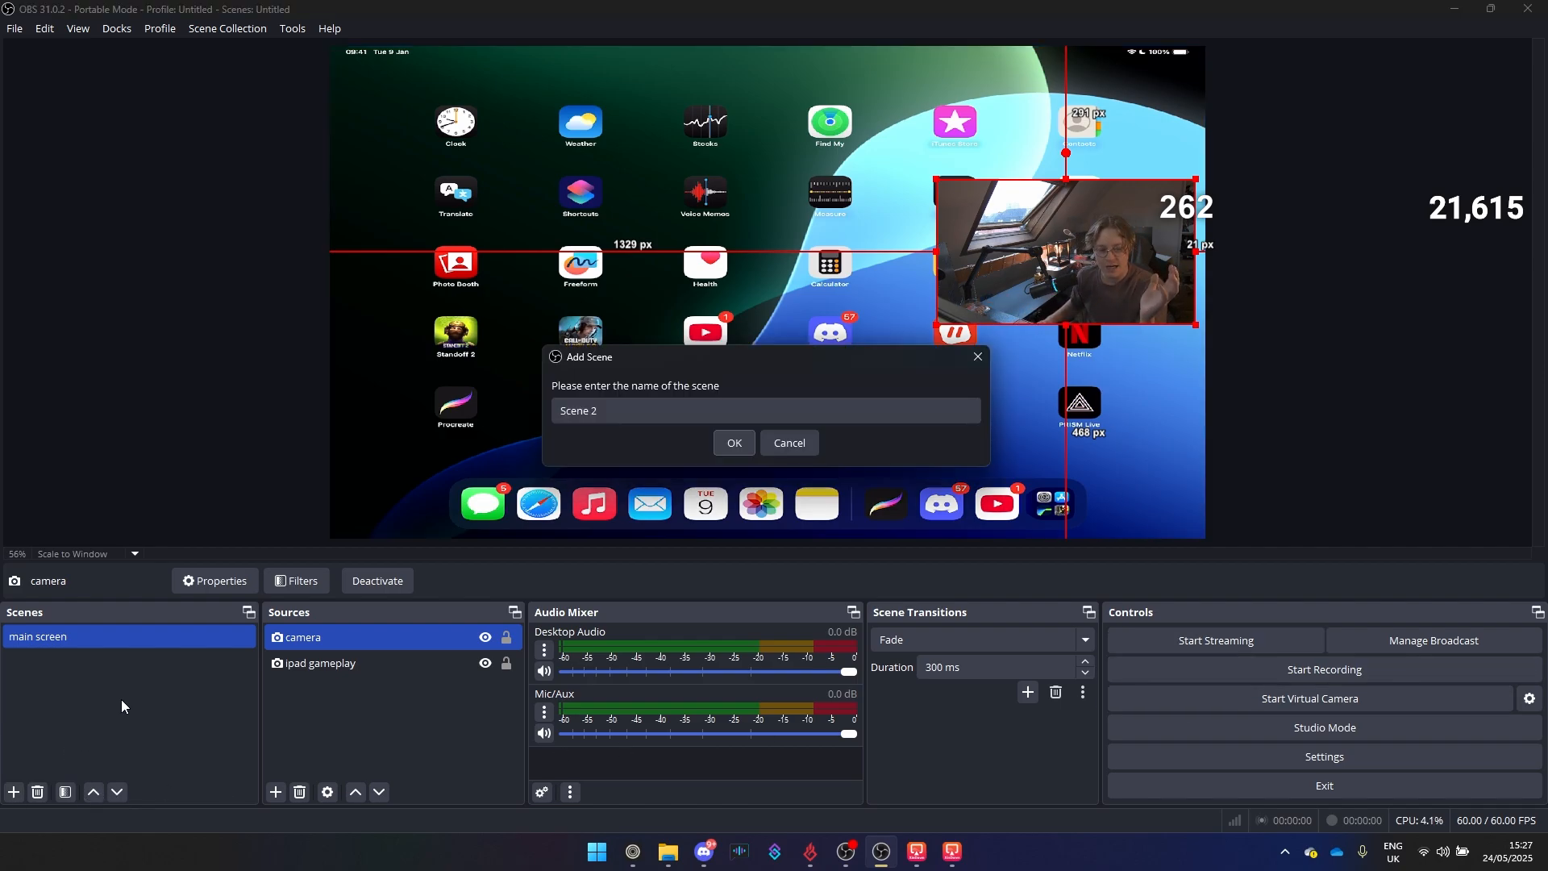
pyautogui.click(653, 412)
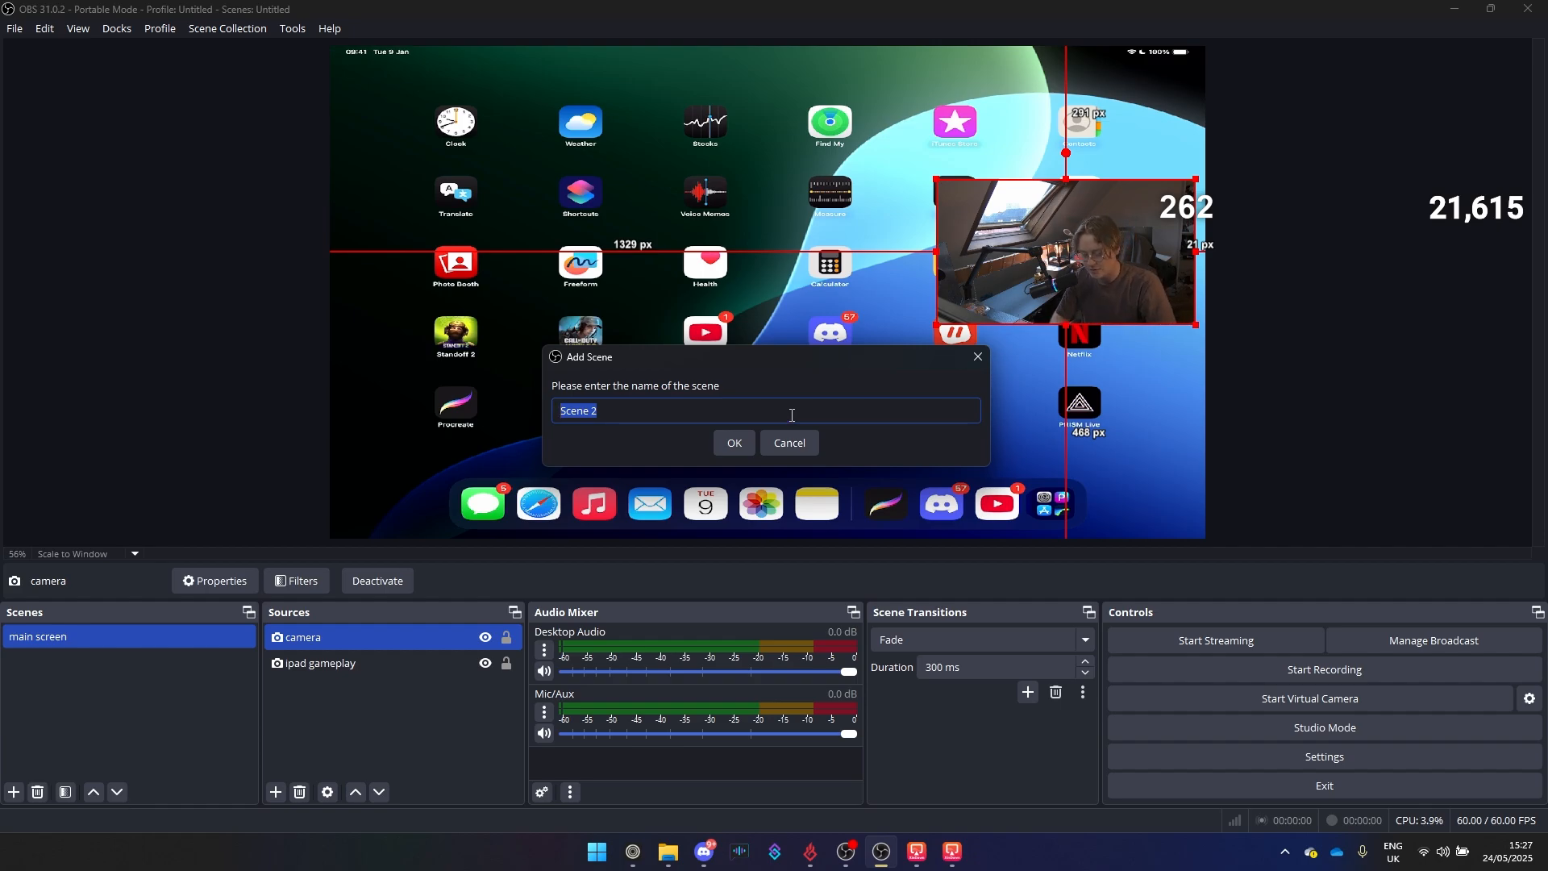
pyautogui.write('f')
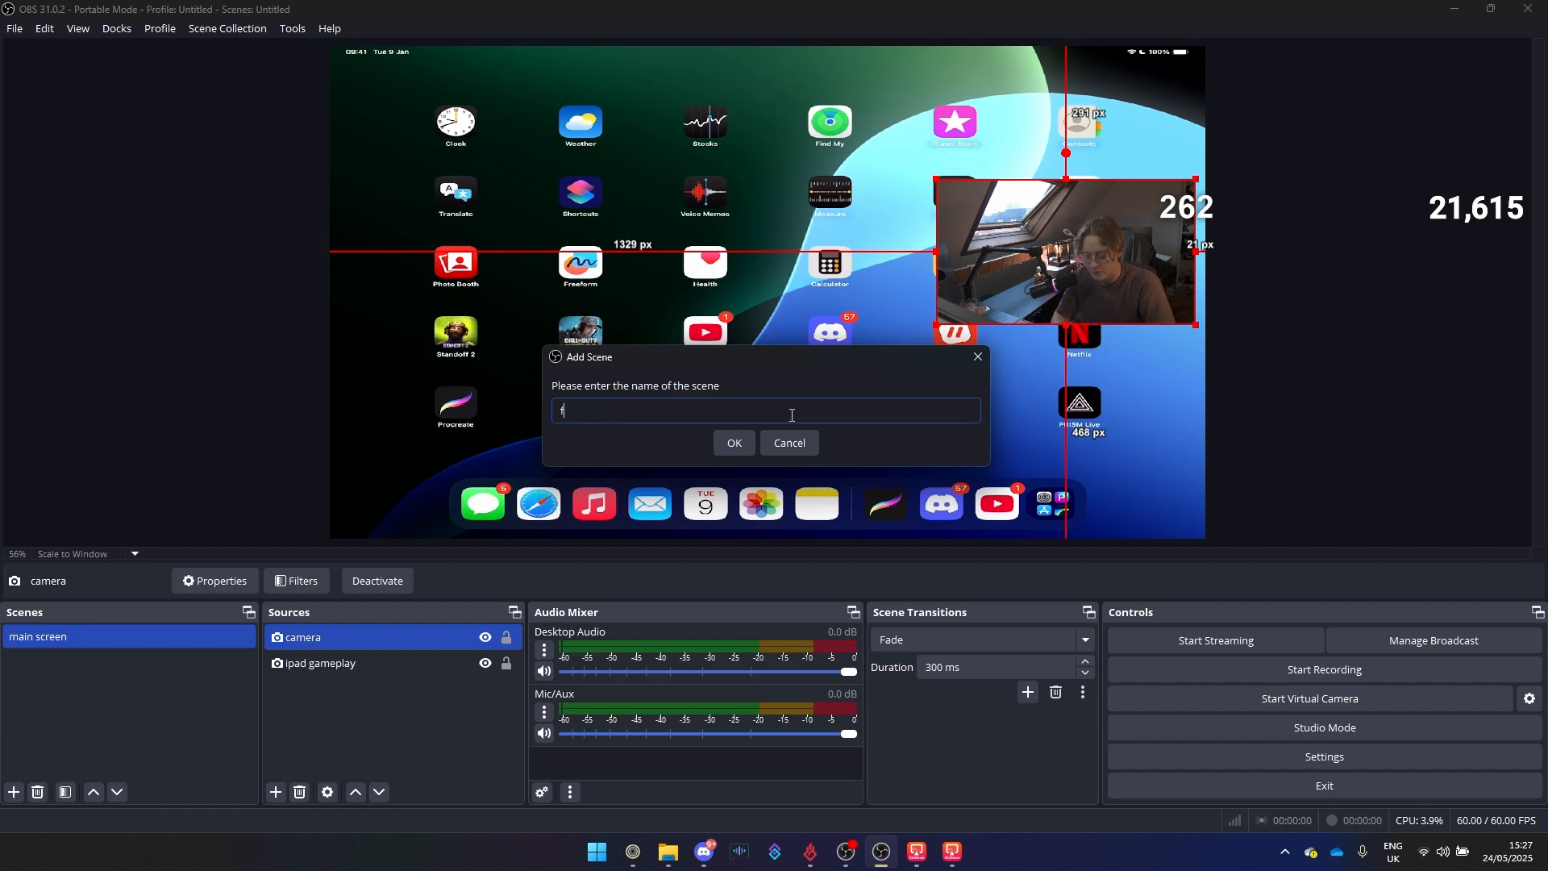
pyautogui.write('ebcam')
pyautogui.press('Return')
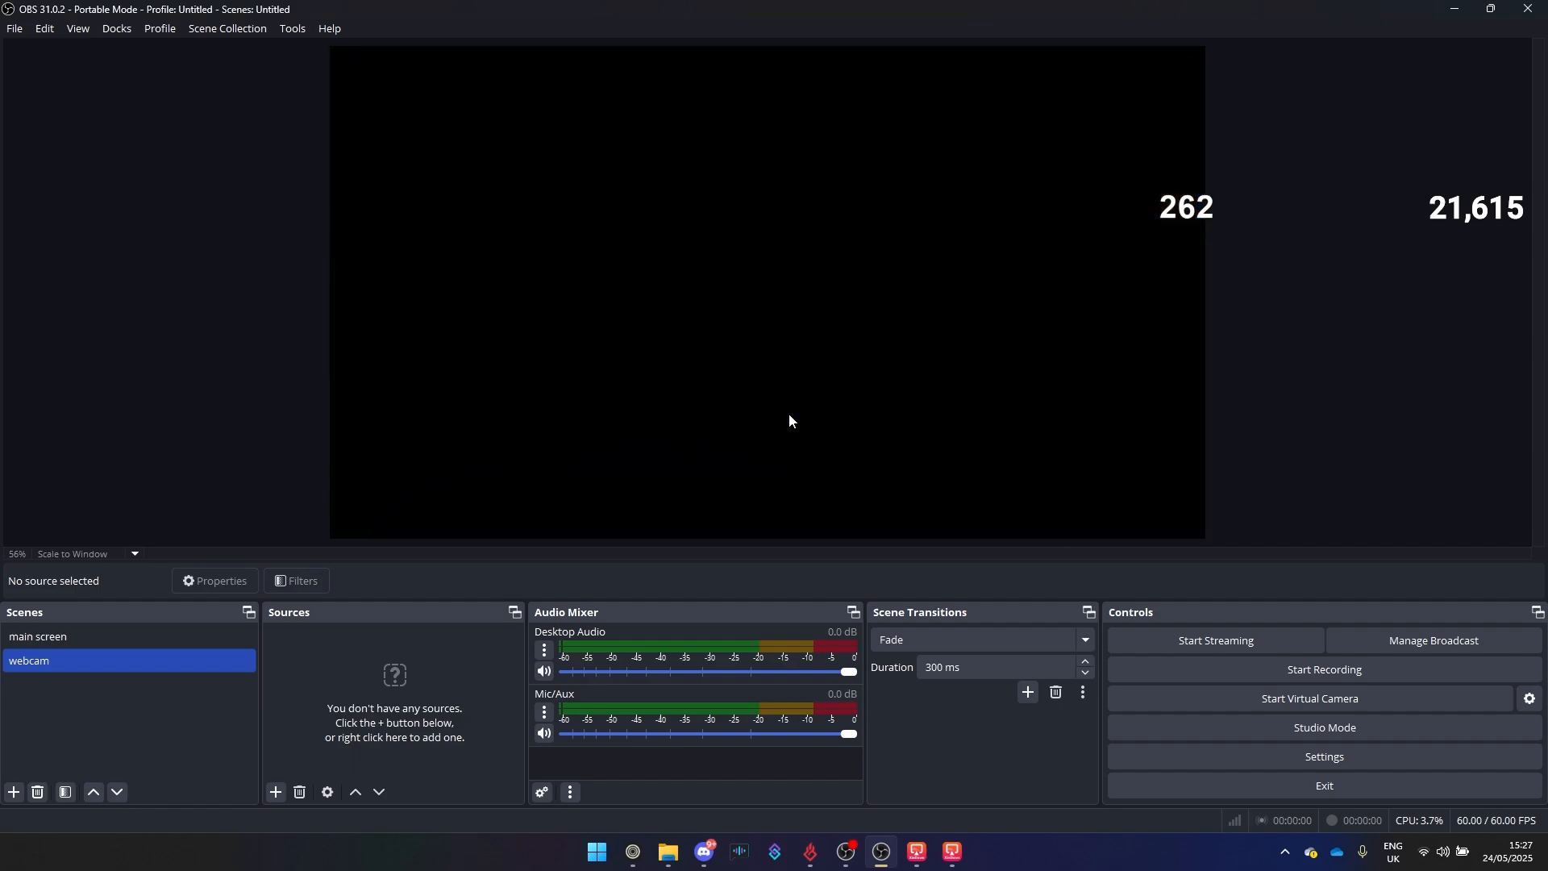
# Step: Add the existing "camera" Video Capture Device source to the webcam scene
pyautogui.click(275, 792)
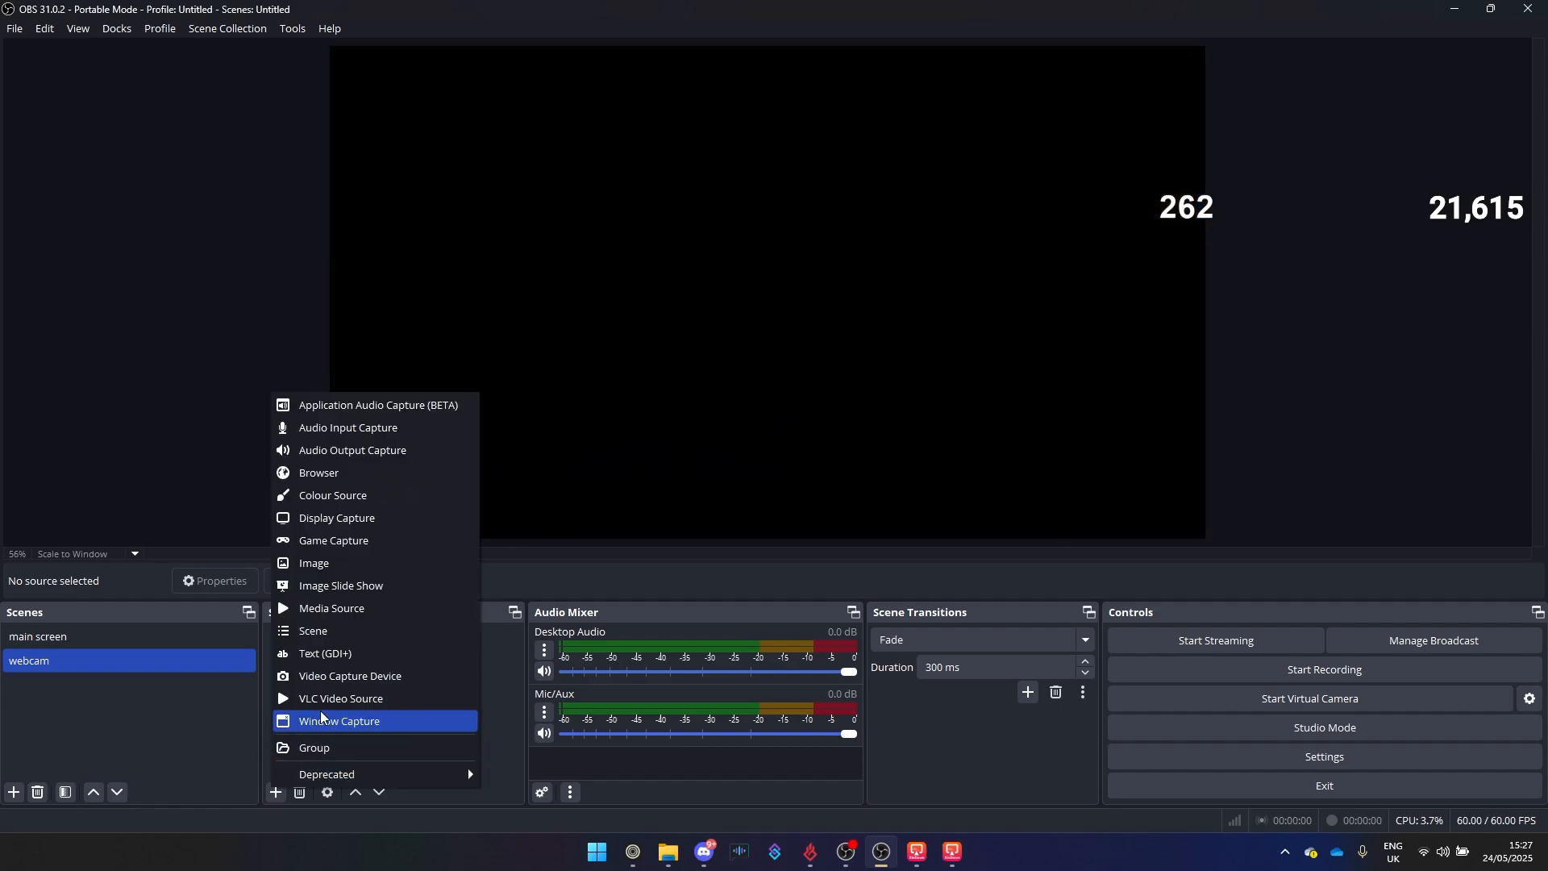
pyautogui.click(374, 678)
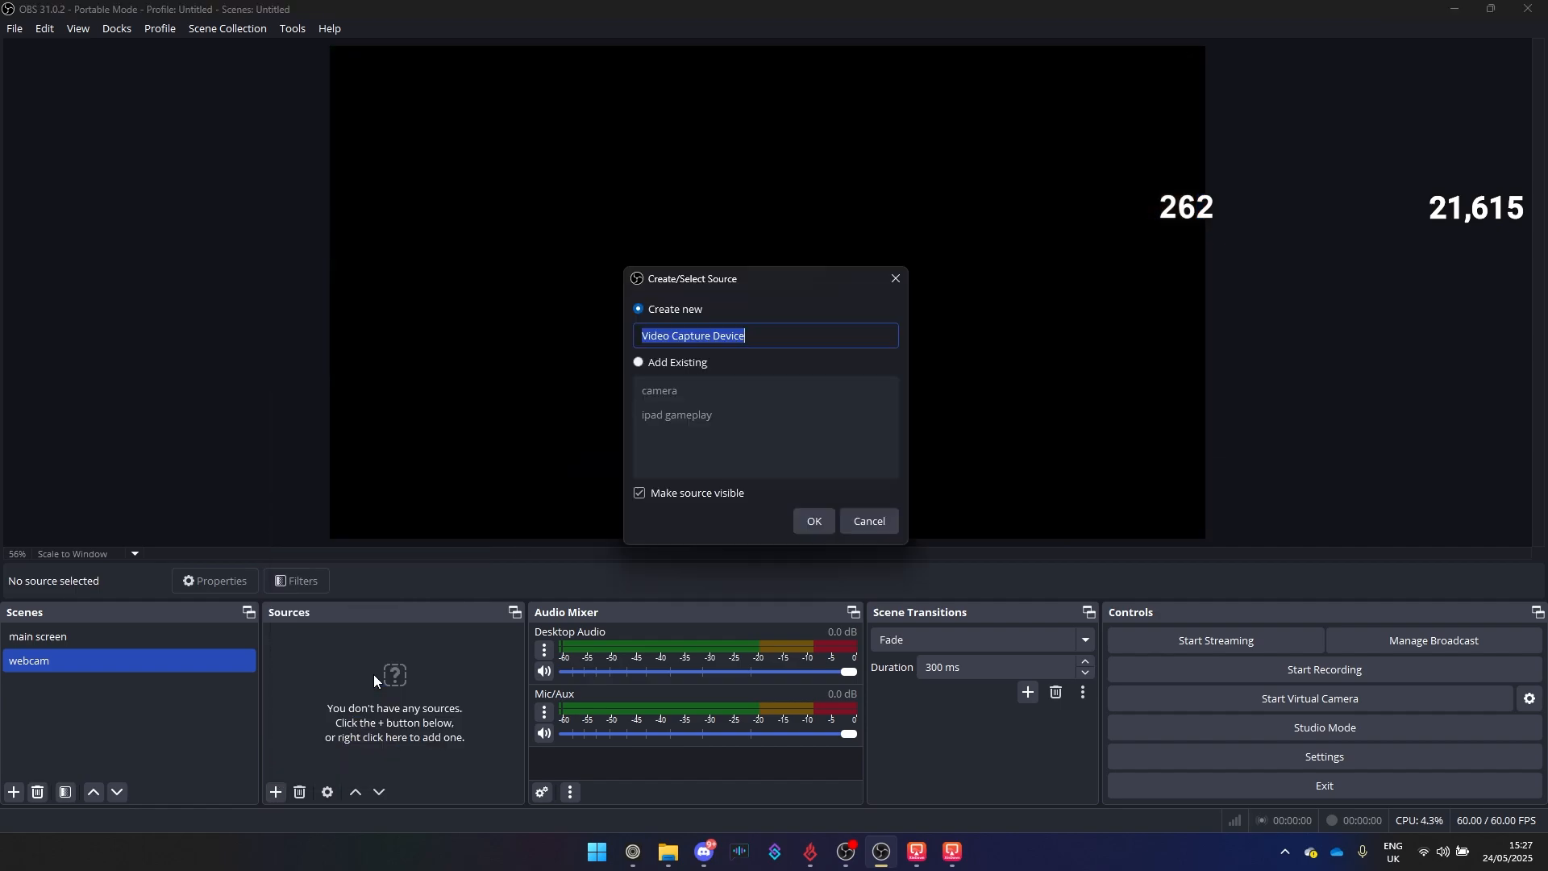
pyautogui.click(682, 362)
pyautogui.click(694, 387)
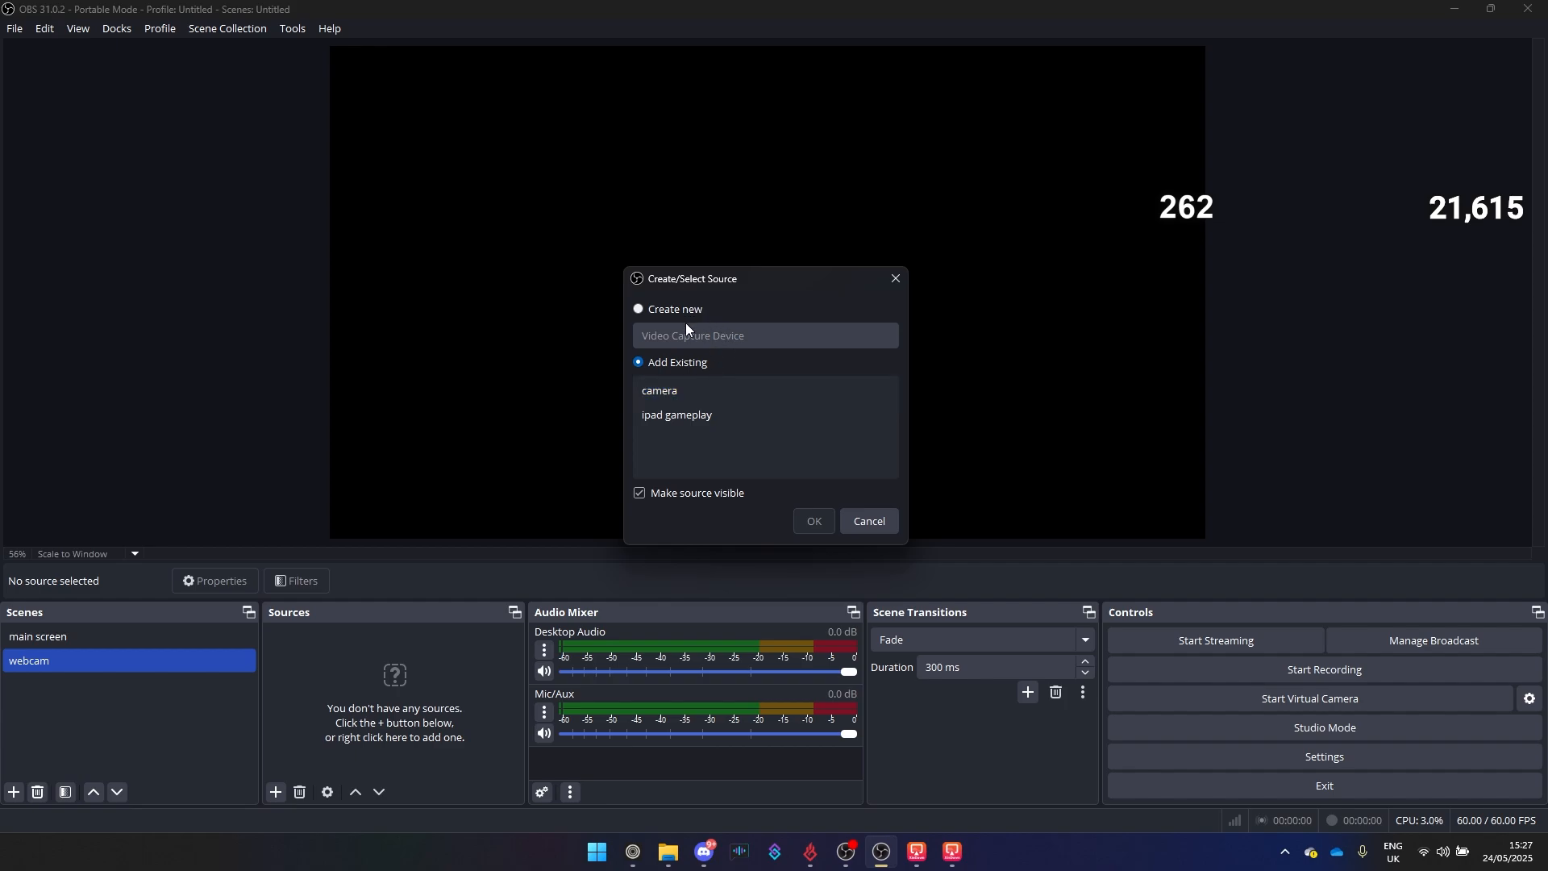
pyautogui.click(700, 390)
pyautogui.click(828, 521)
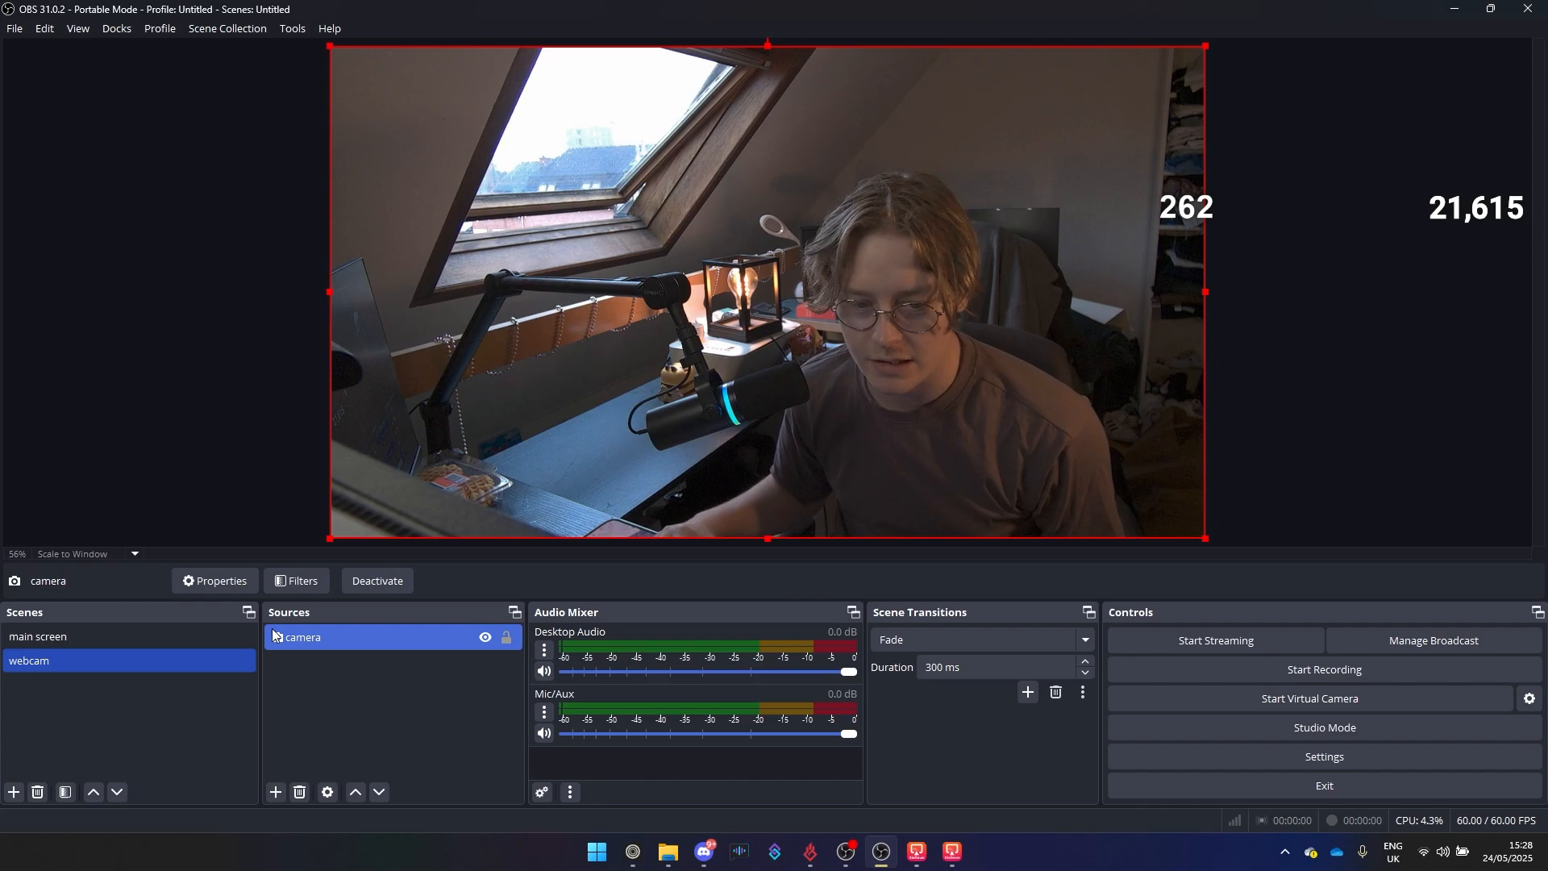
# Step: Switch back and forth between the main screen and webcam scenes to compare them, ending on main screen
pyautogui.click(221, 634)
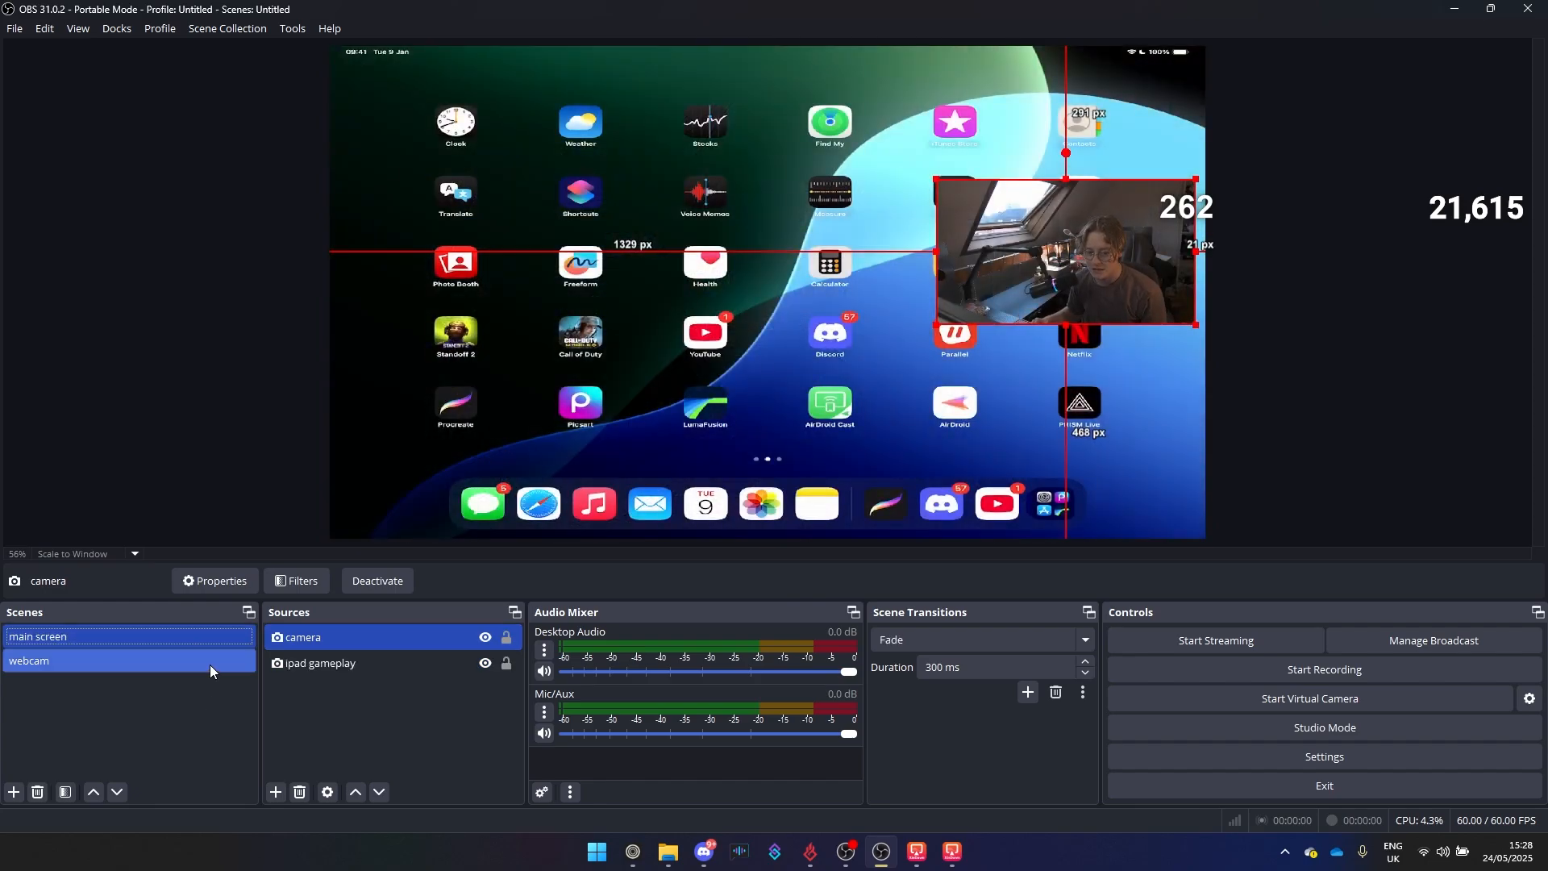
pyautogui.click(207, 658)
pyautogui.click(176, 636)
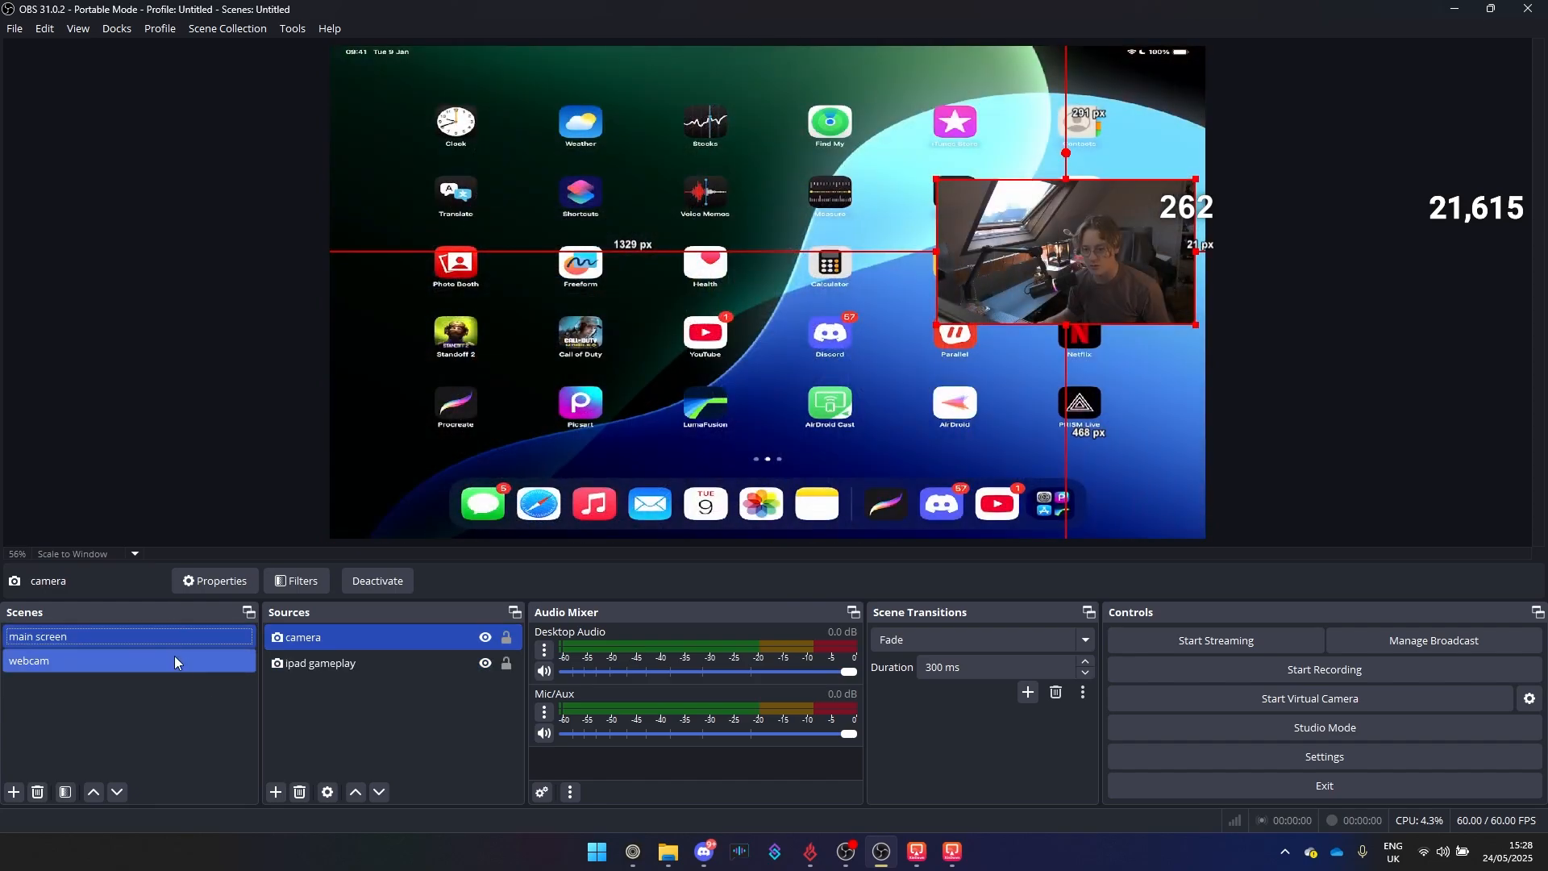
pyautogui.click(174, 658)
pyautogui.click(196, 636)
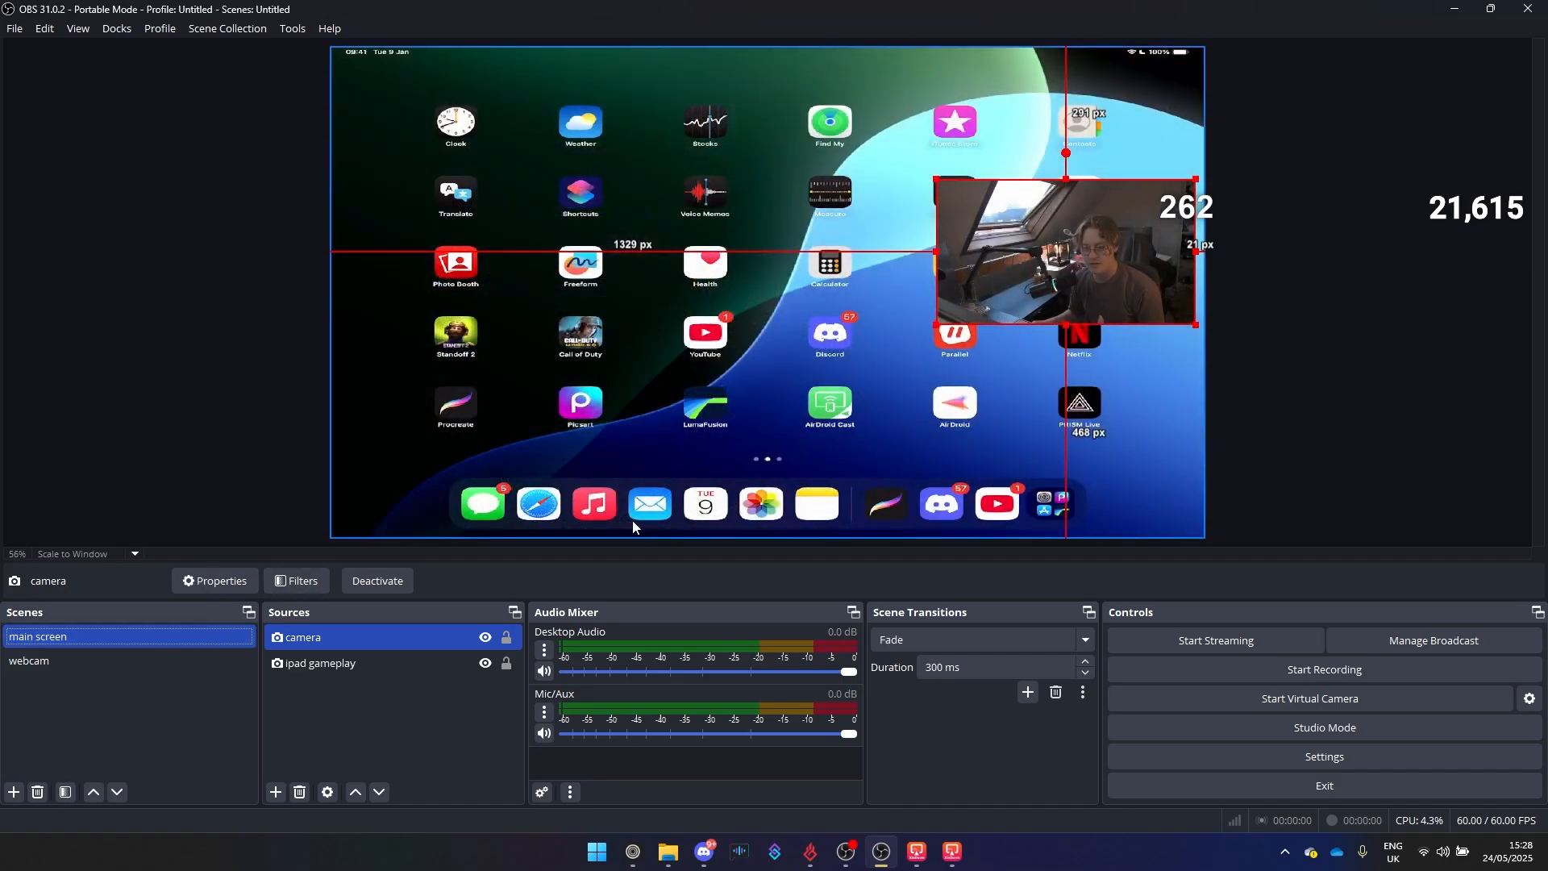
pyautogui.click(170, 662)
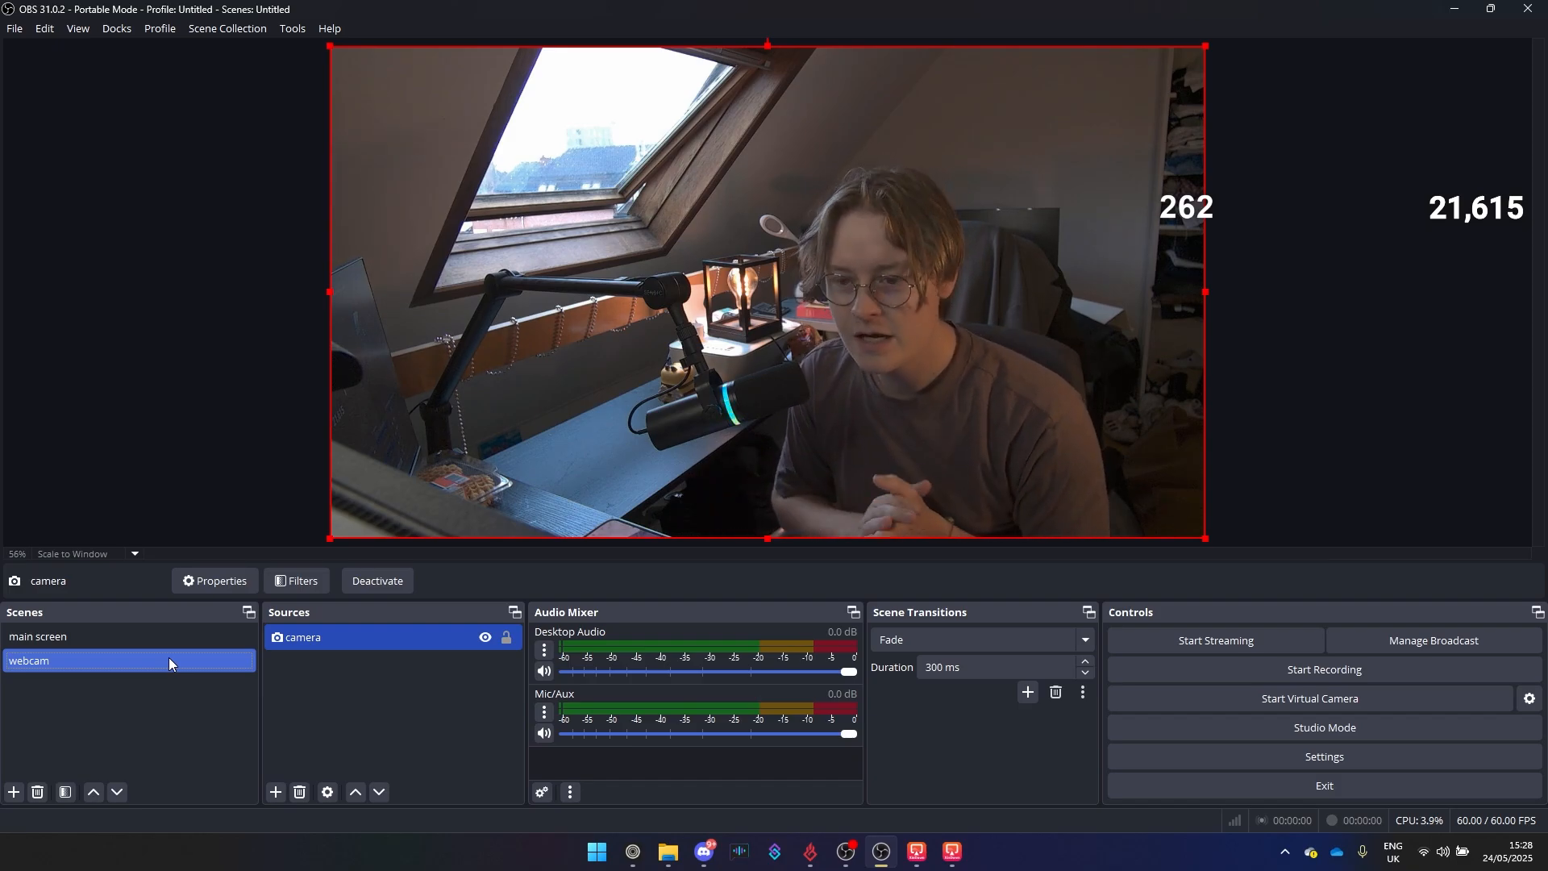
pyautogui.click(162, 637)
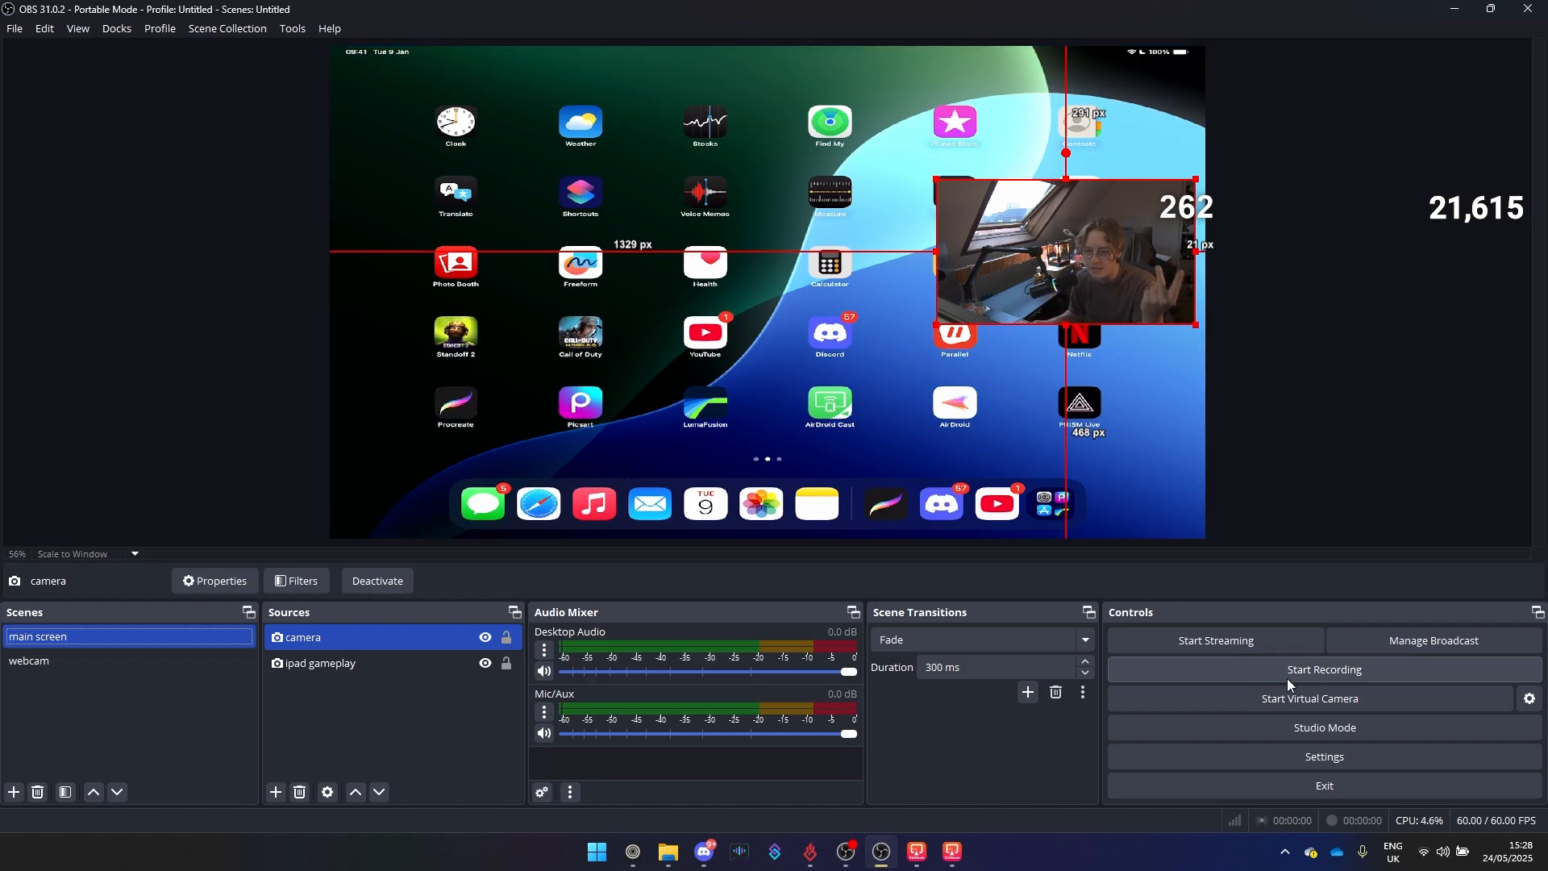
# Step: In the output settings, set the streaming video bitrate to 5000 Kbps and choose Hardware (NVENC, H.264) as the streaming video encoder
pyautogui.click(1327, 757)
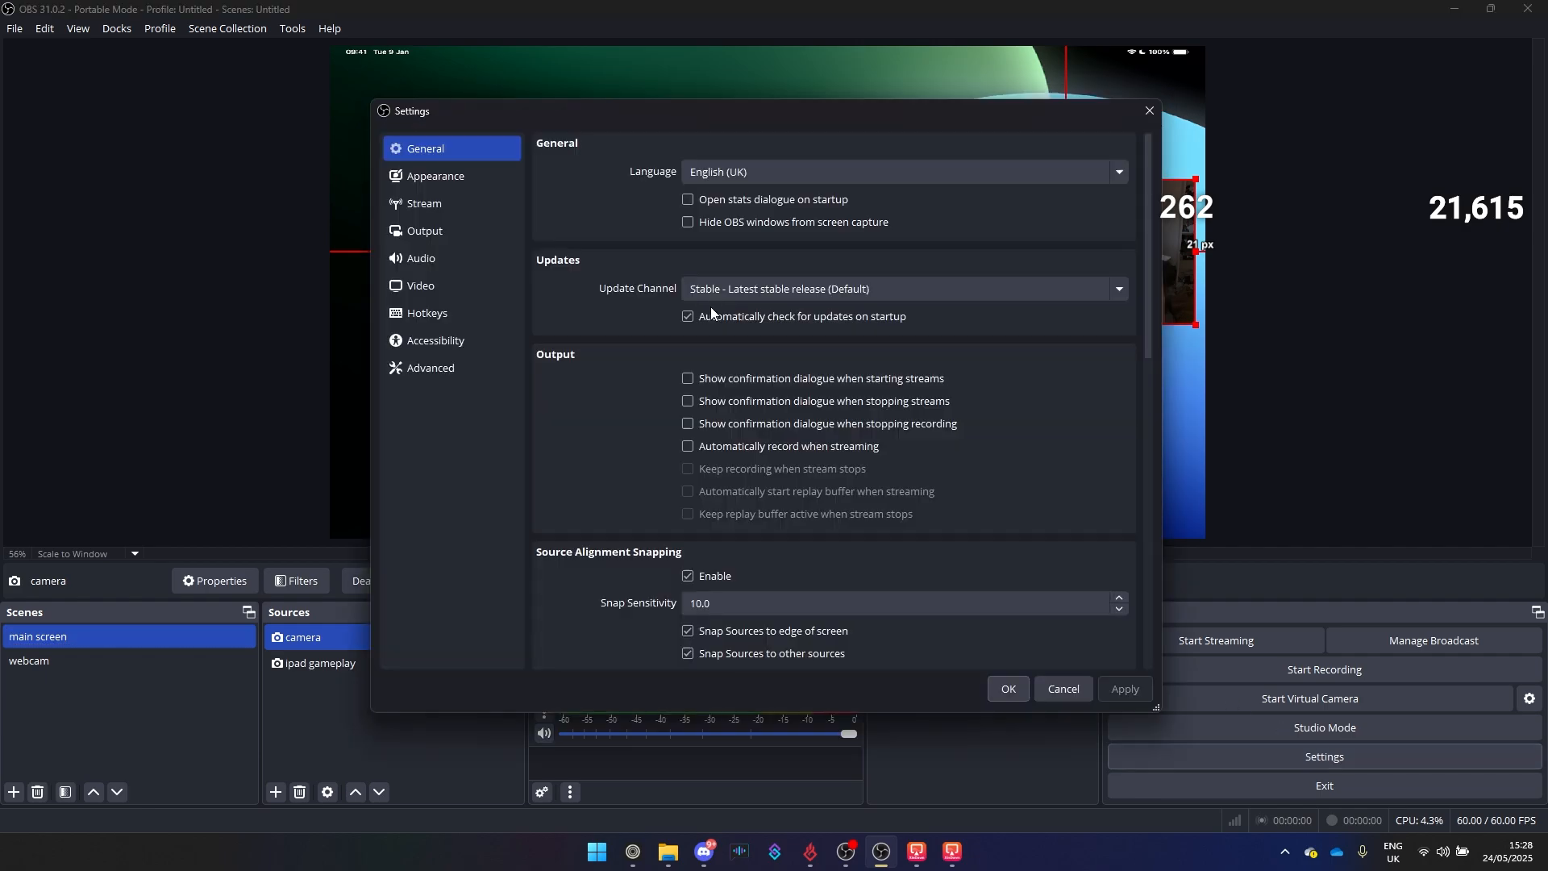
pyautogui.click(421, 232)
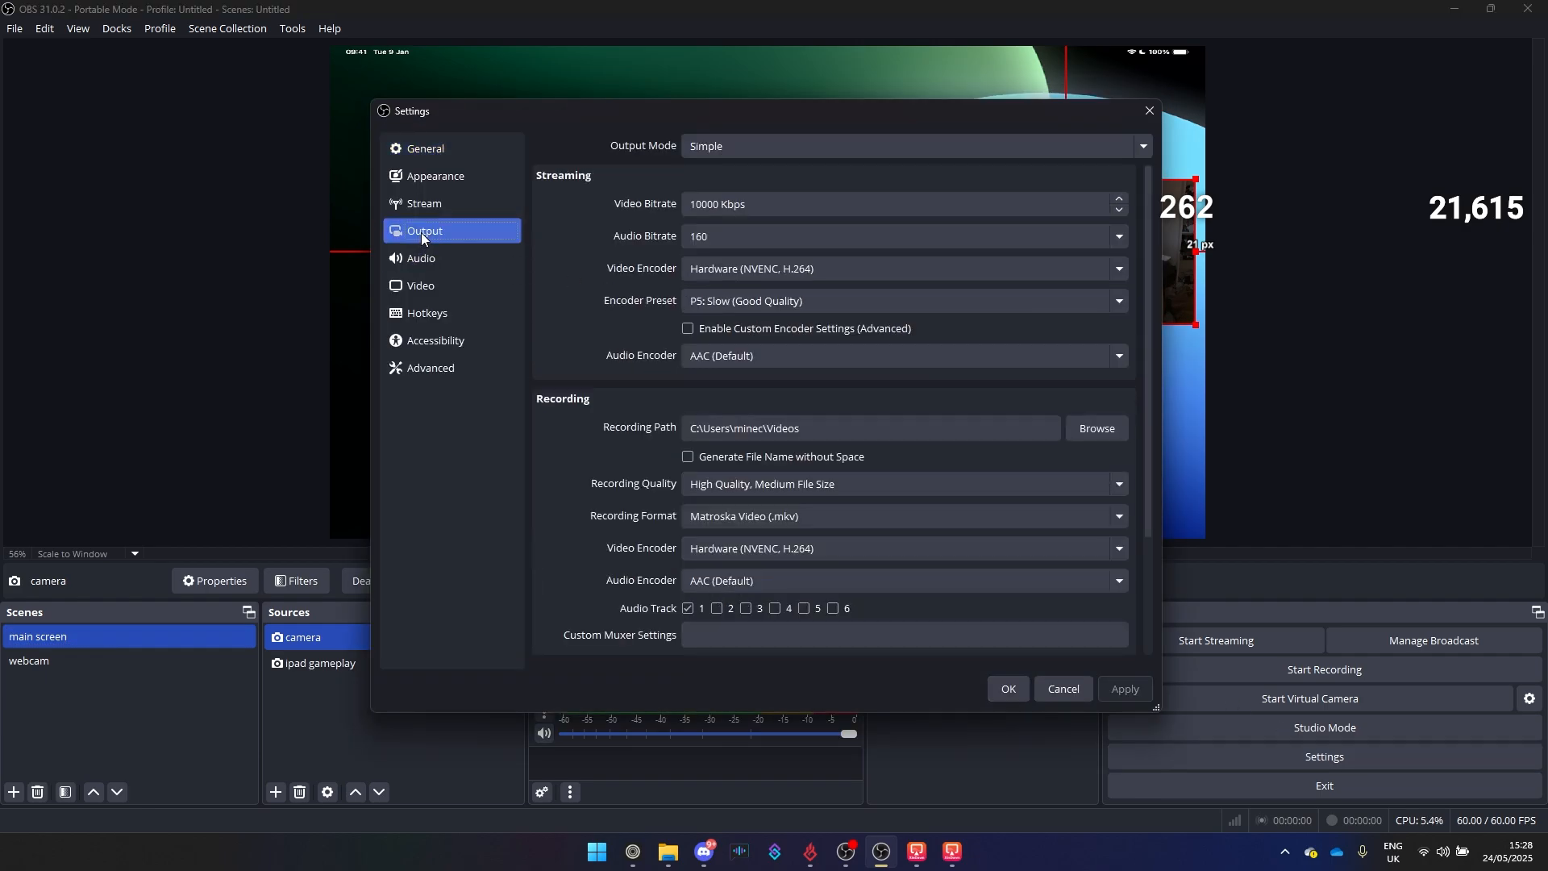
pyautogui.doubleClick(716, 204)
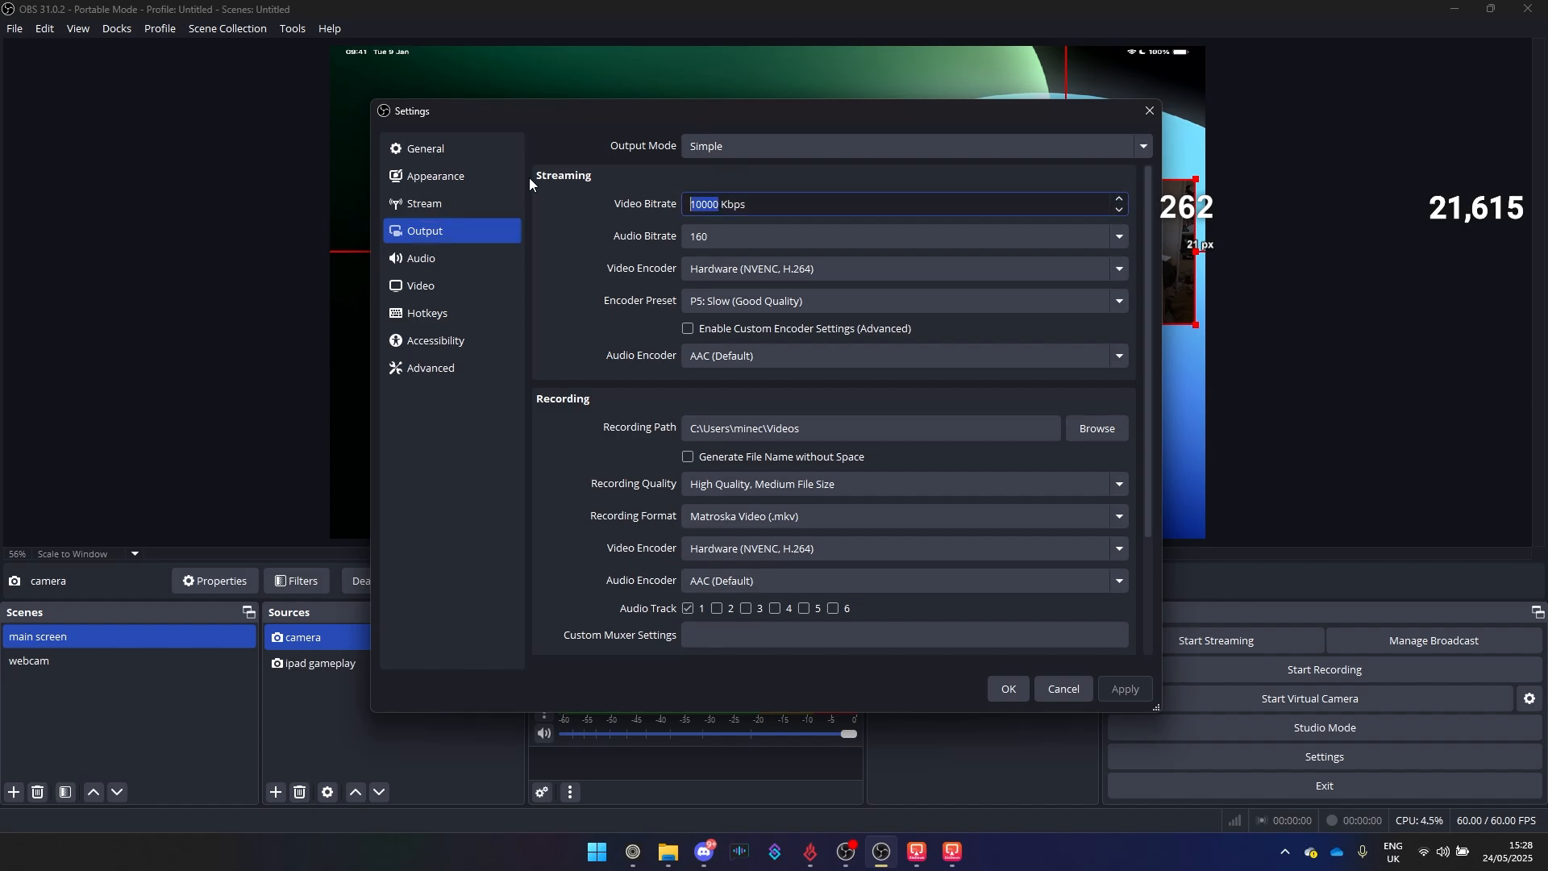
pyautogui.write('5000')
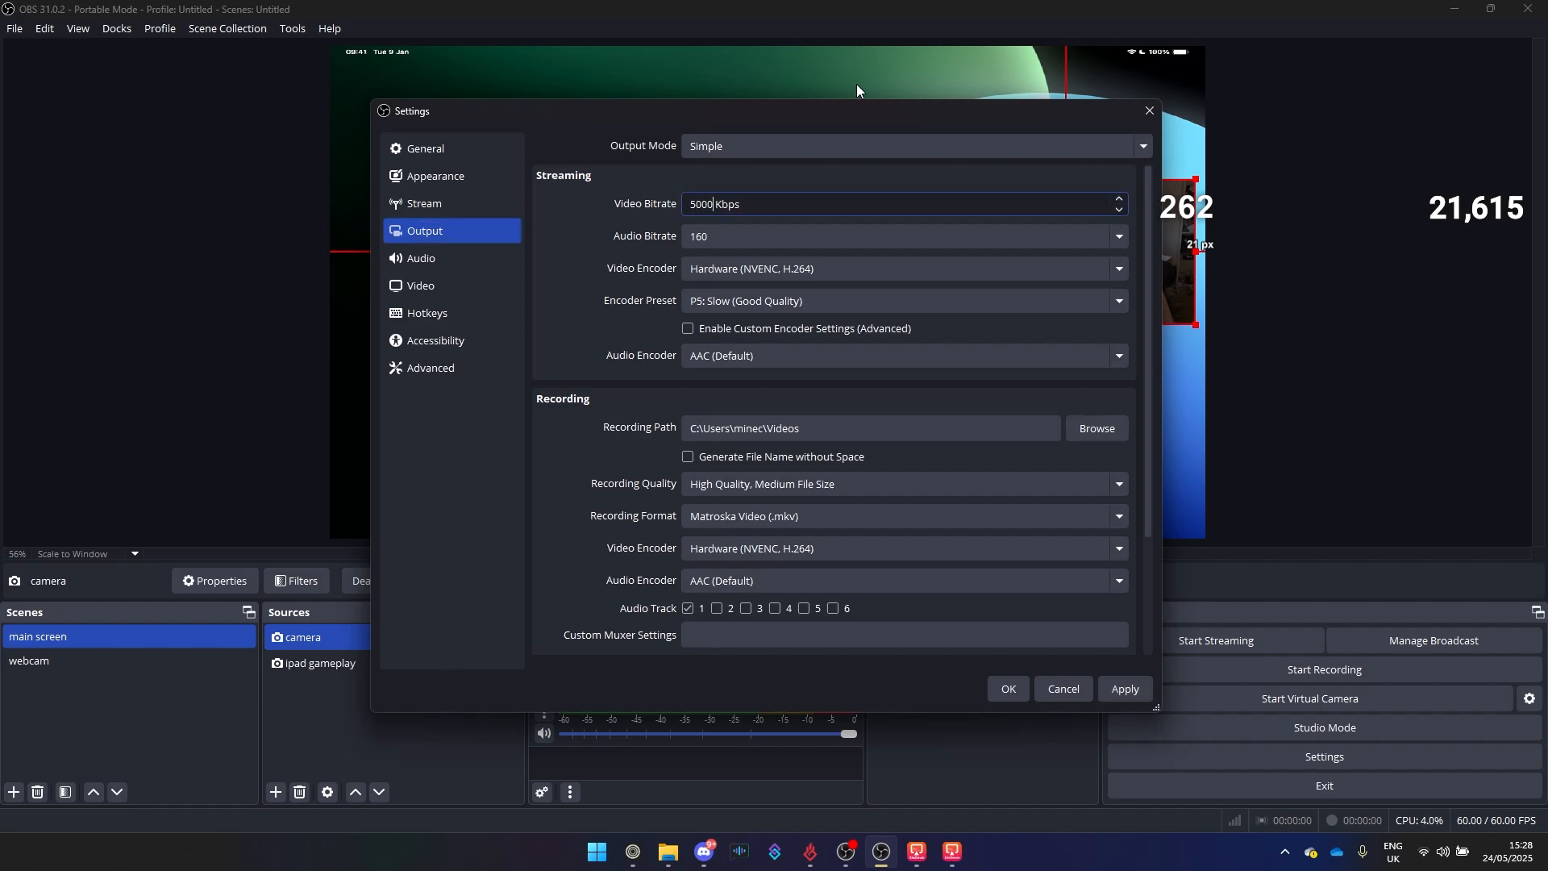
pyautogui.click(858, 172)
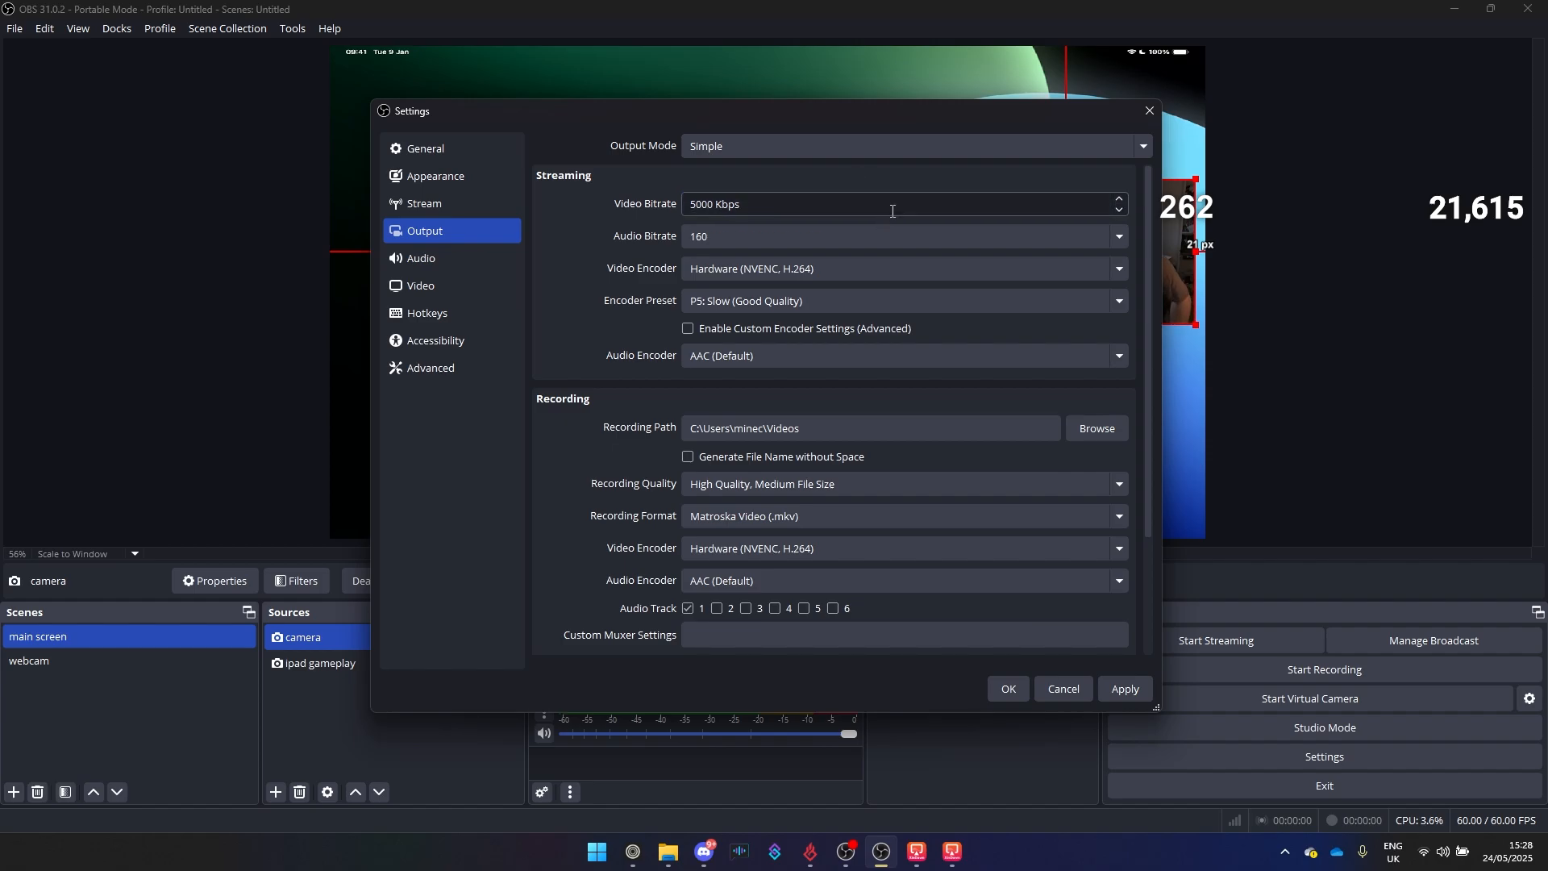
pyautogui.click(853, 266)
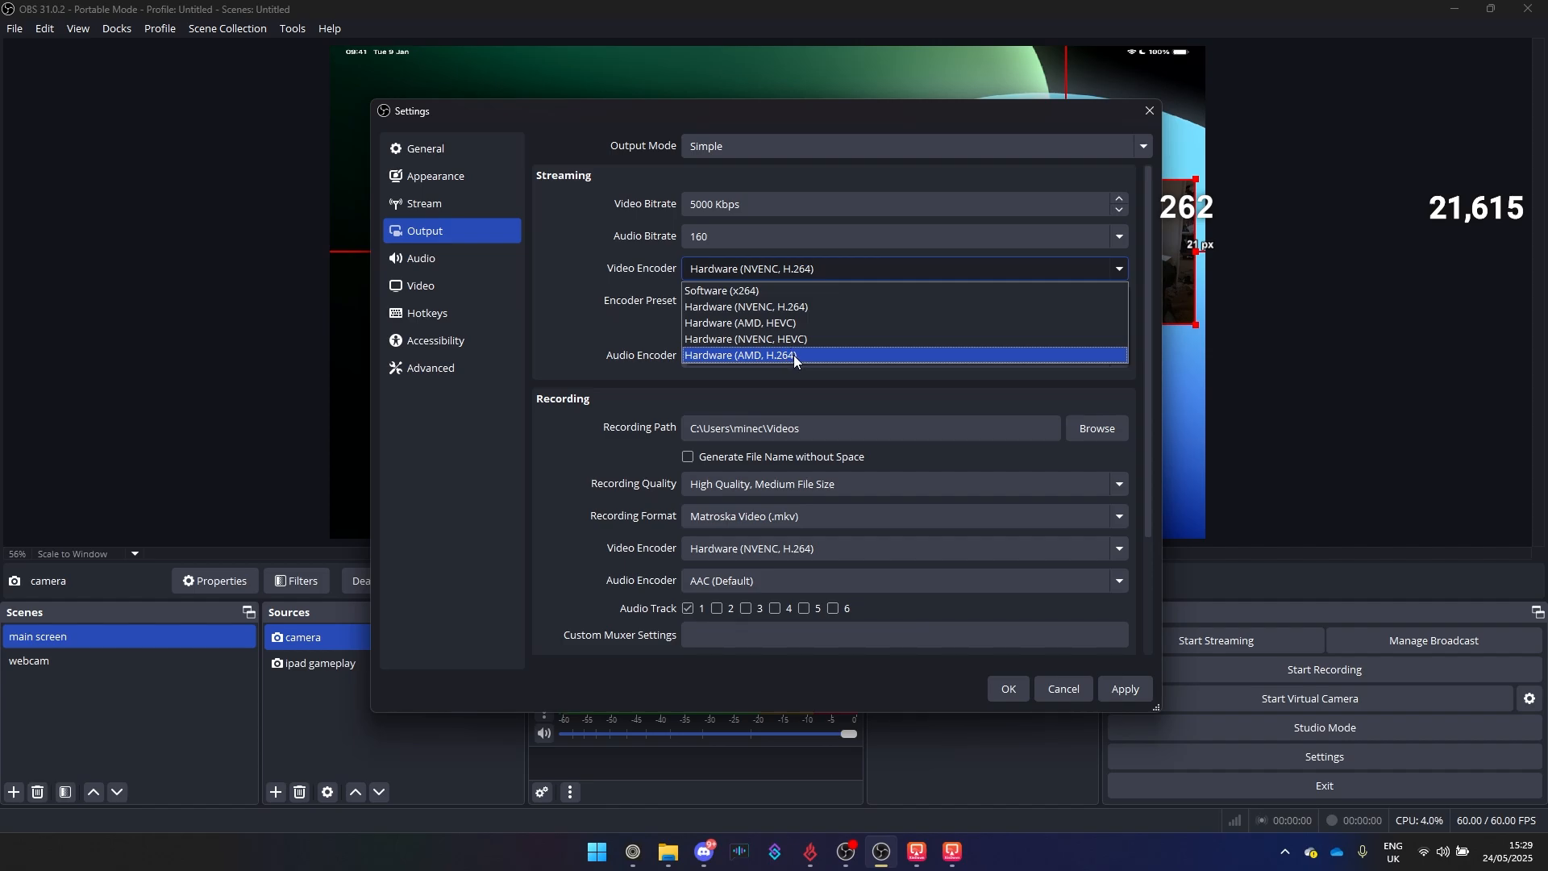
pyautogui.click(797, 308)
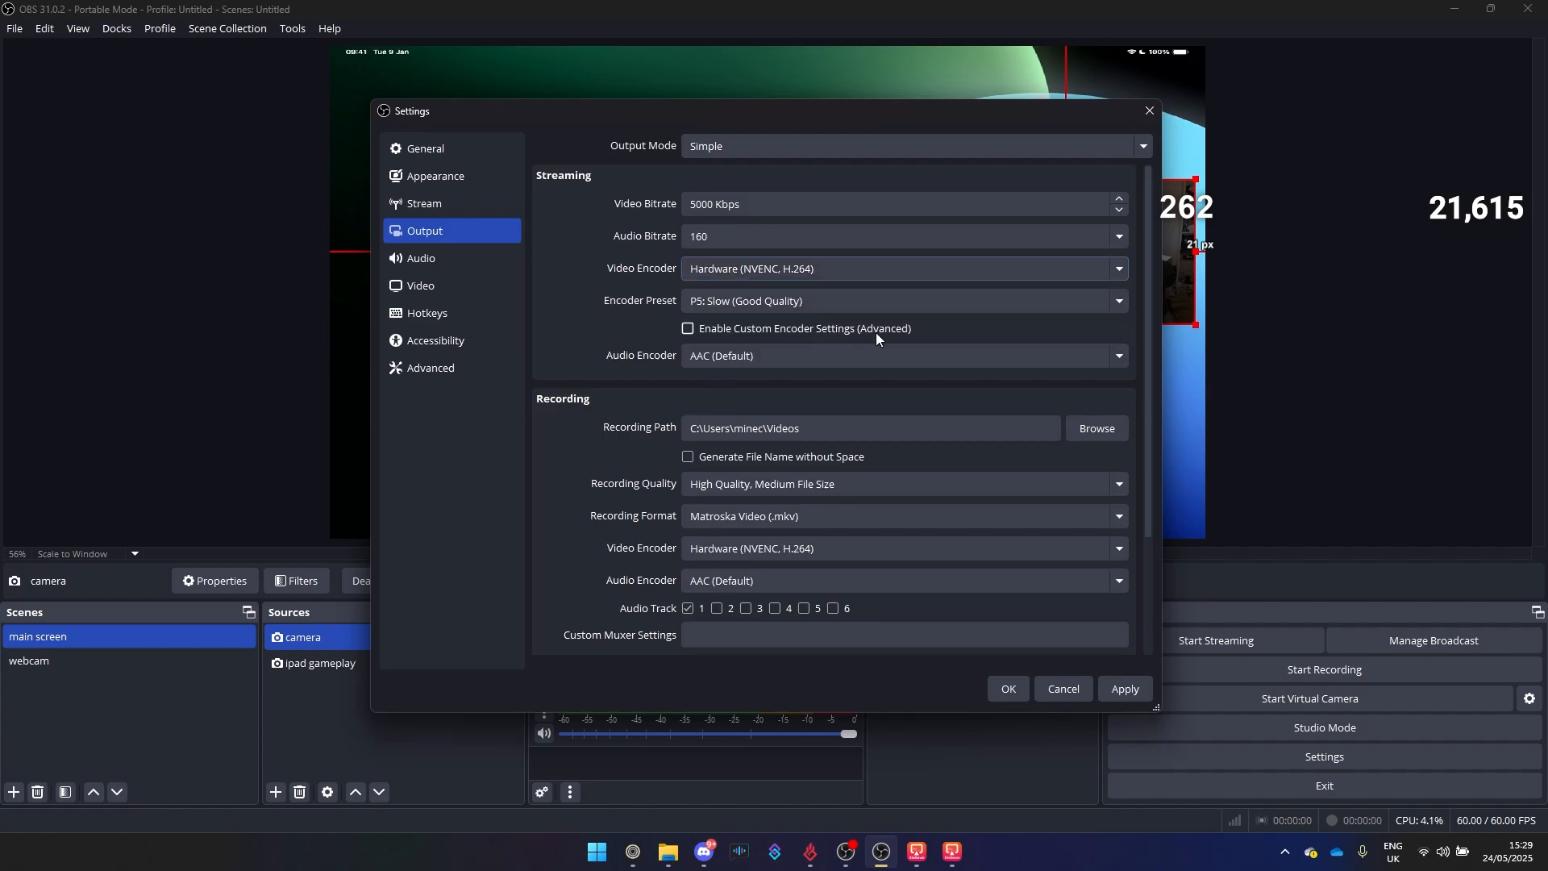
# Step: Enable the replay buffer in the output settings and set its maximum replay time to 60 sec
pyautogui.scroll(-2, 876, 332)
pyautogui.scroll(-1, 876, 332)
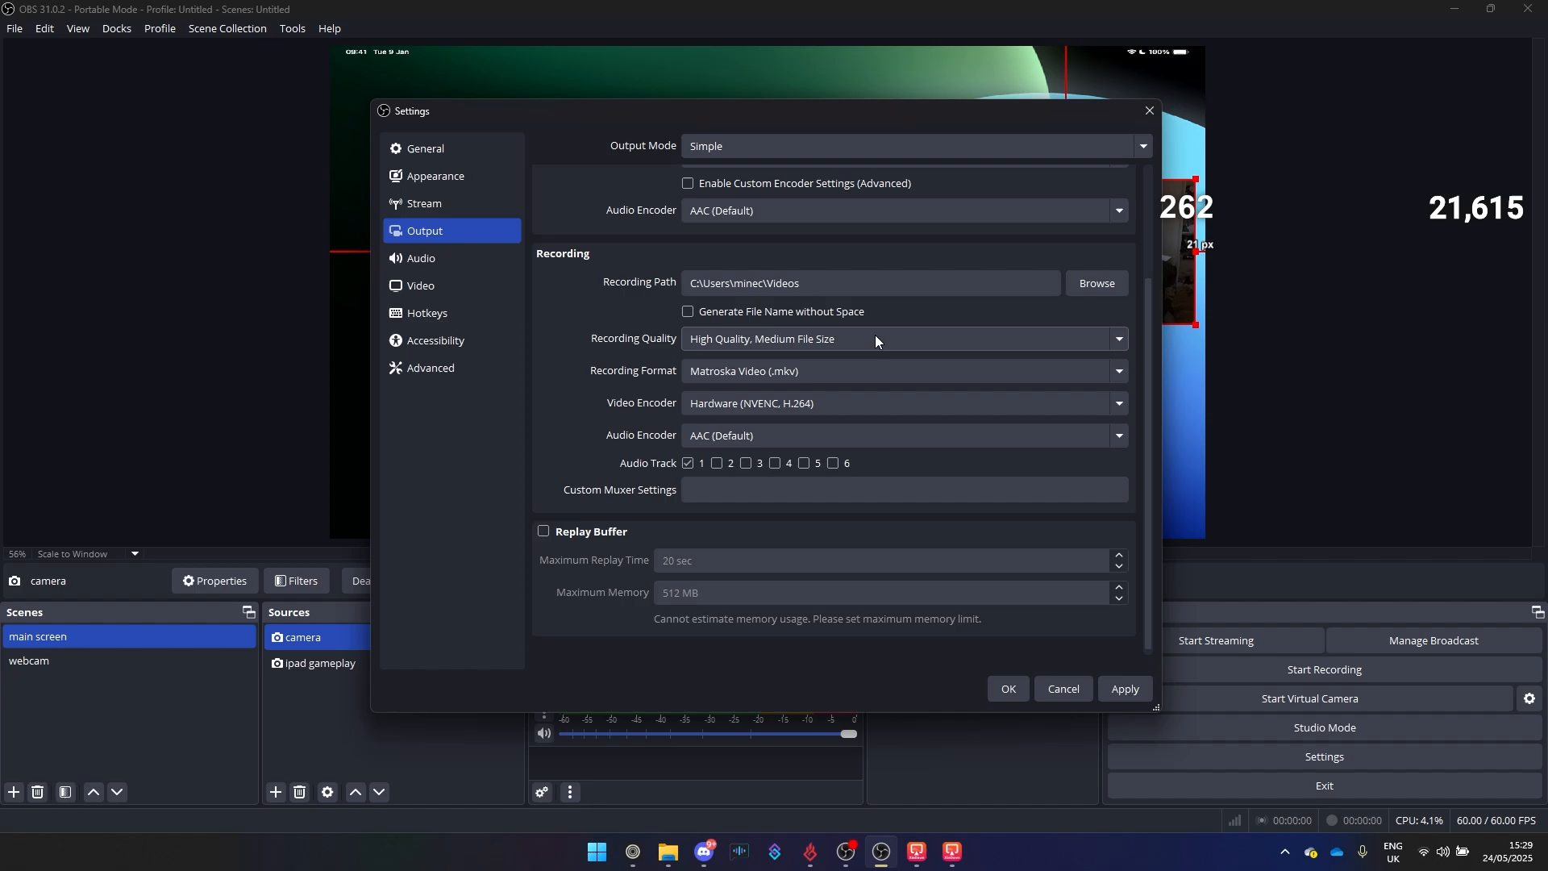
pyautogui.scroll(3, 892, 319)
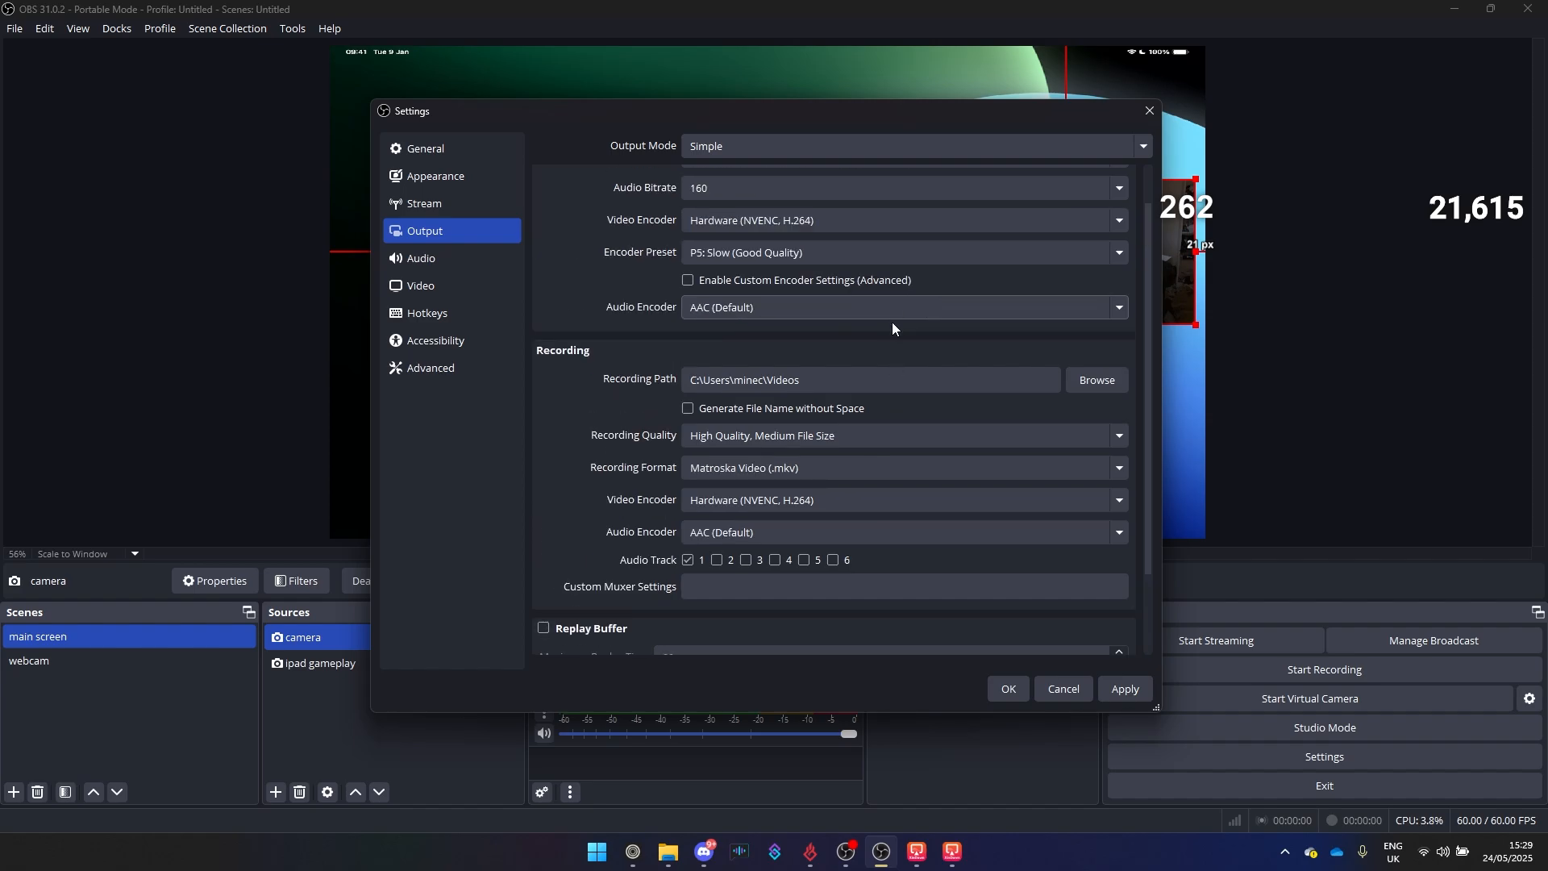
pyautogui.scroll(-3, 613, 407)
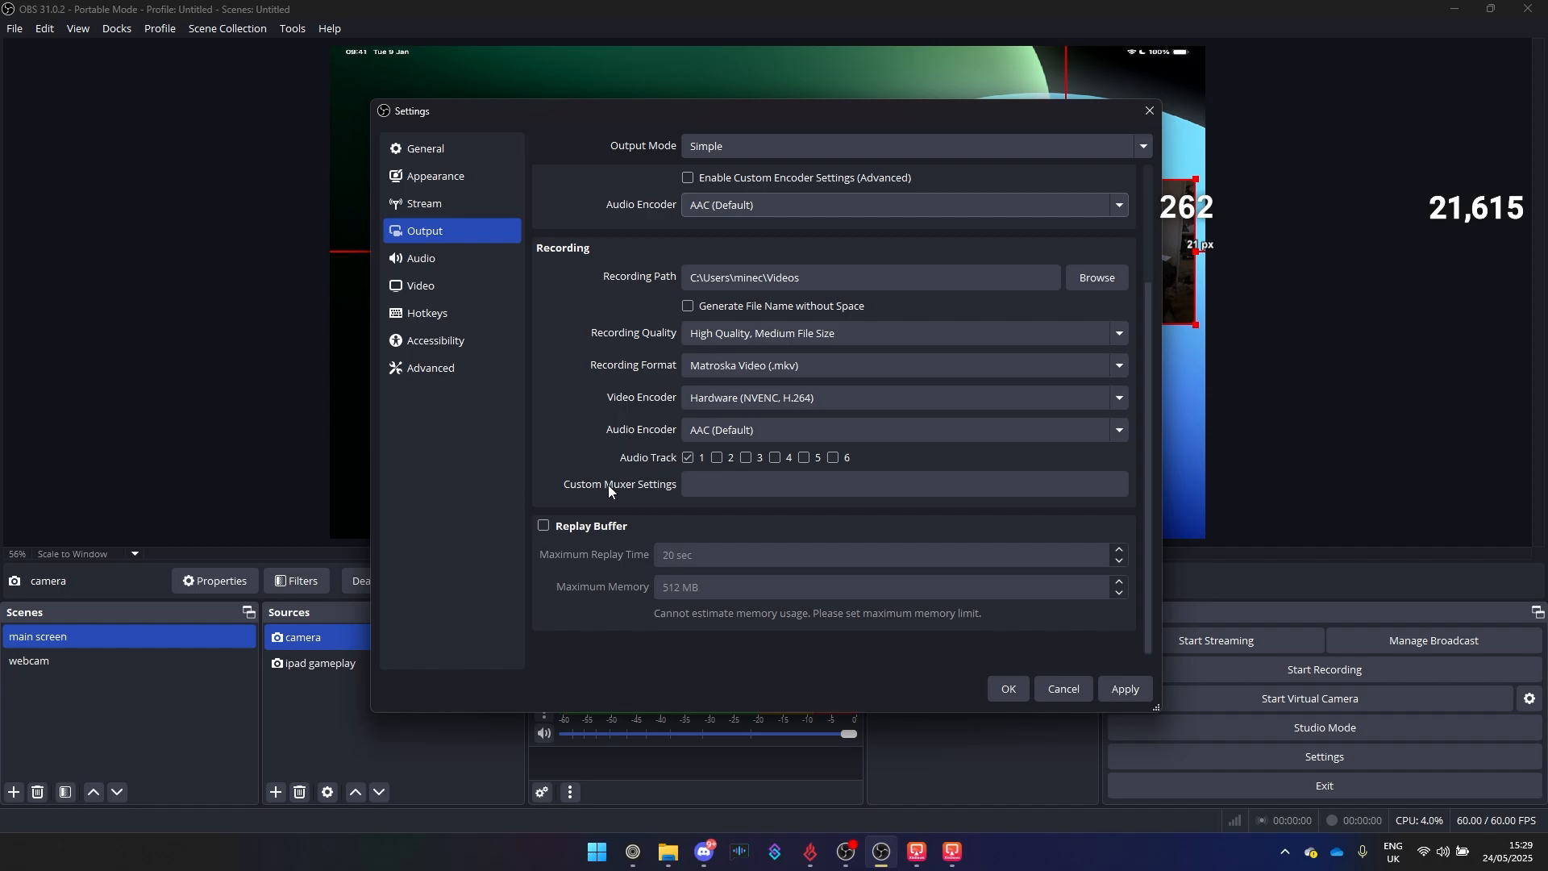
pyautogui.click(580, 528)
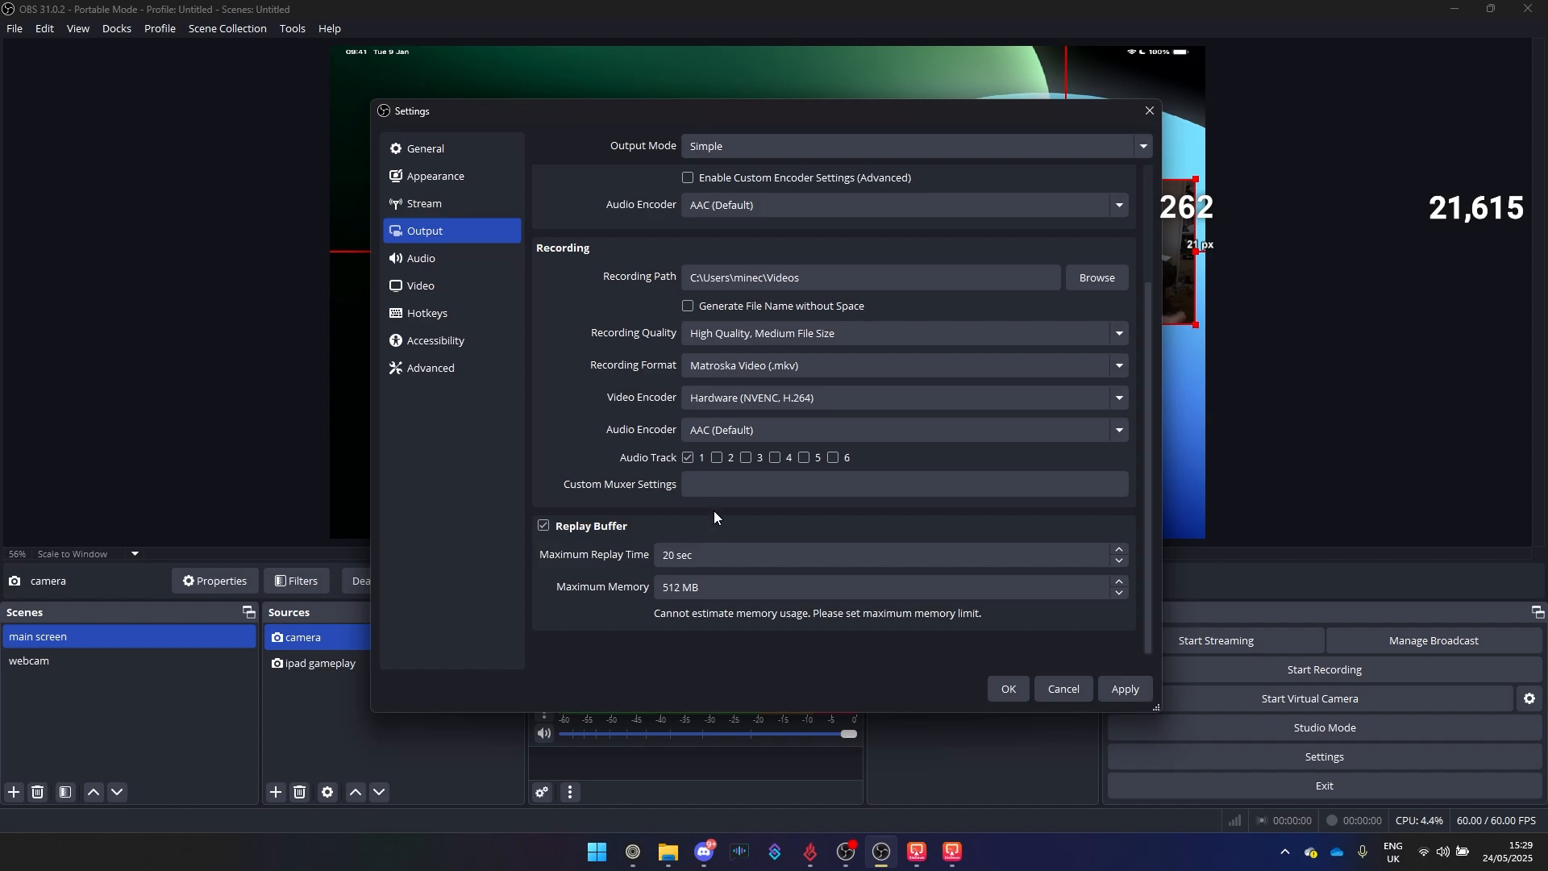
pyautogui.click(676, 558)
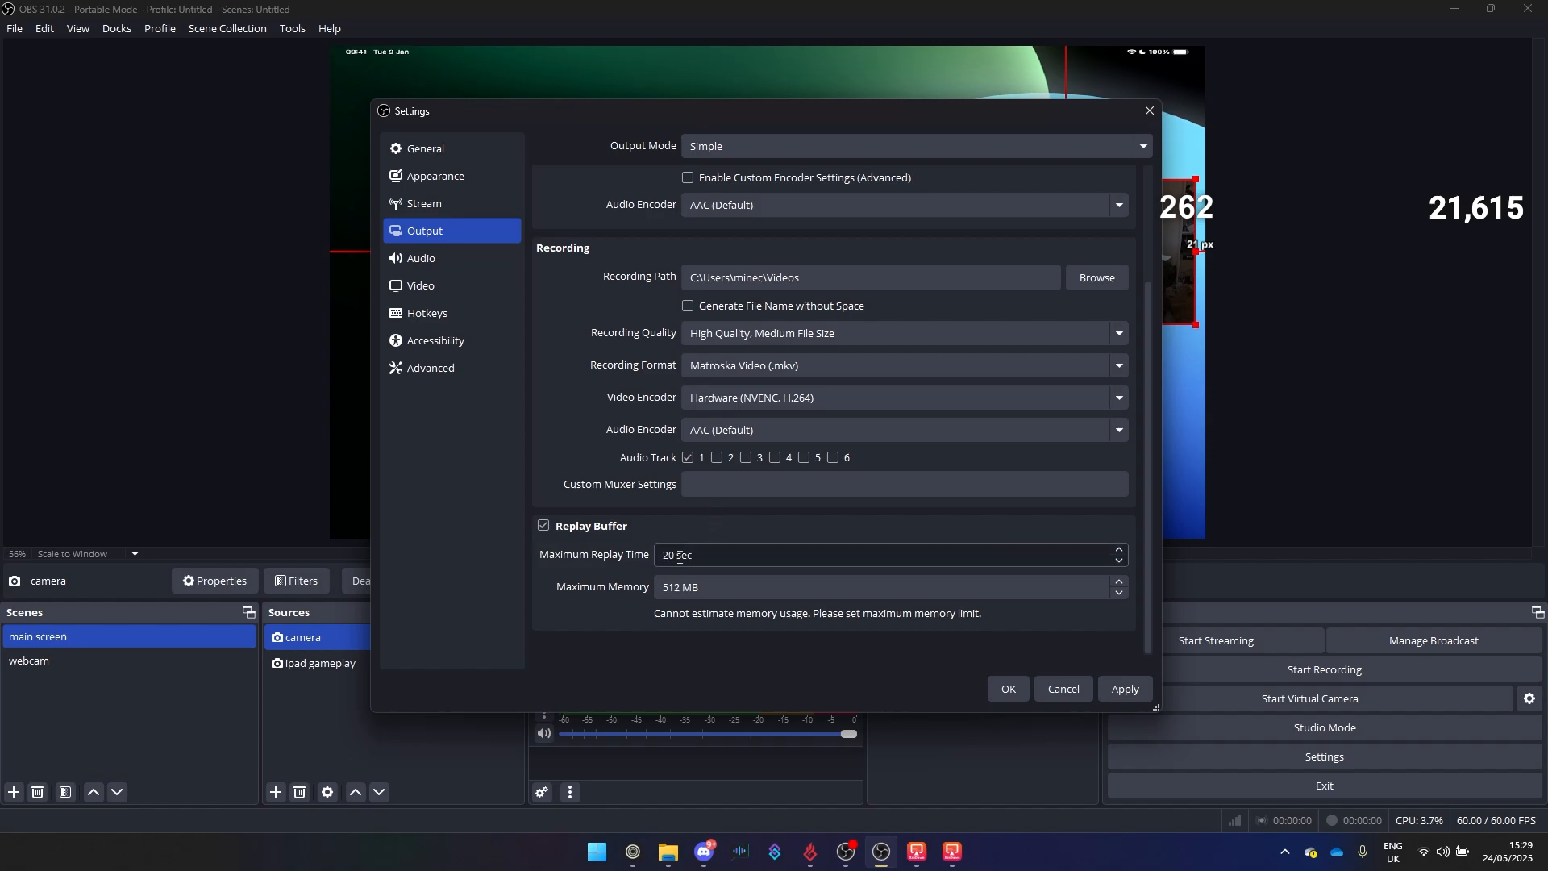
pyautogui.tripleClick(679, 557)
pyautogui.write('60')
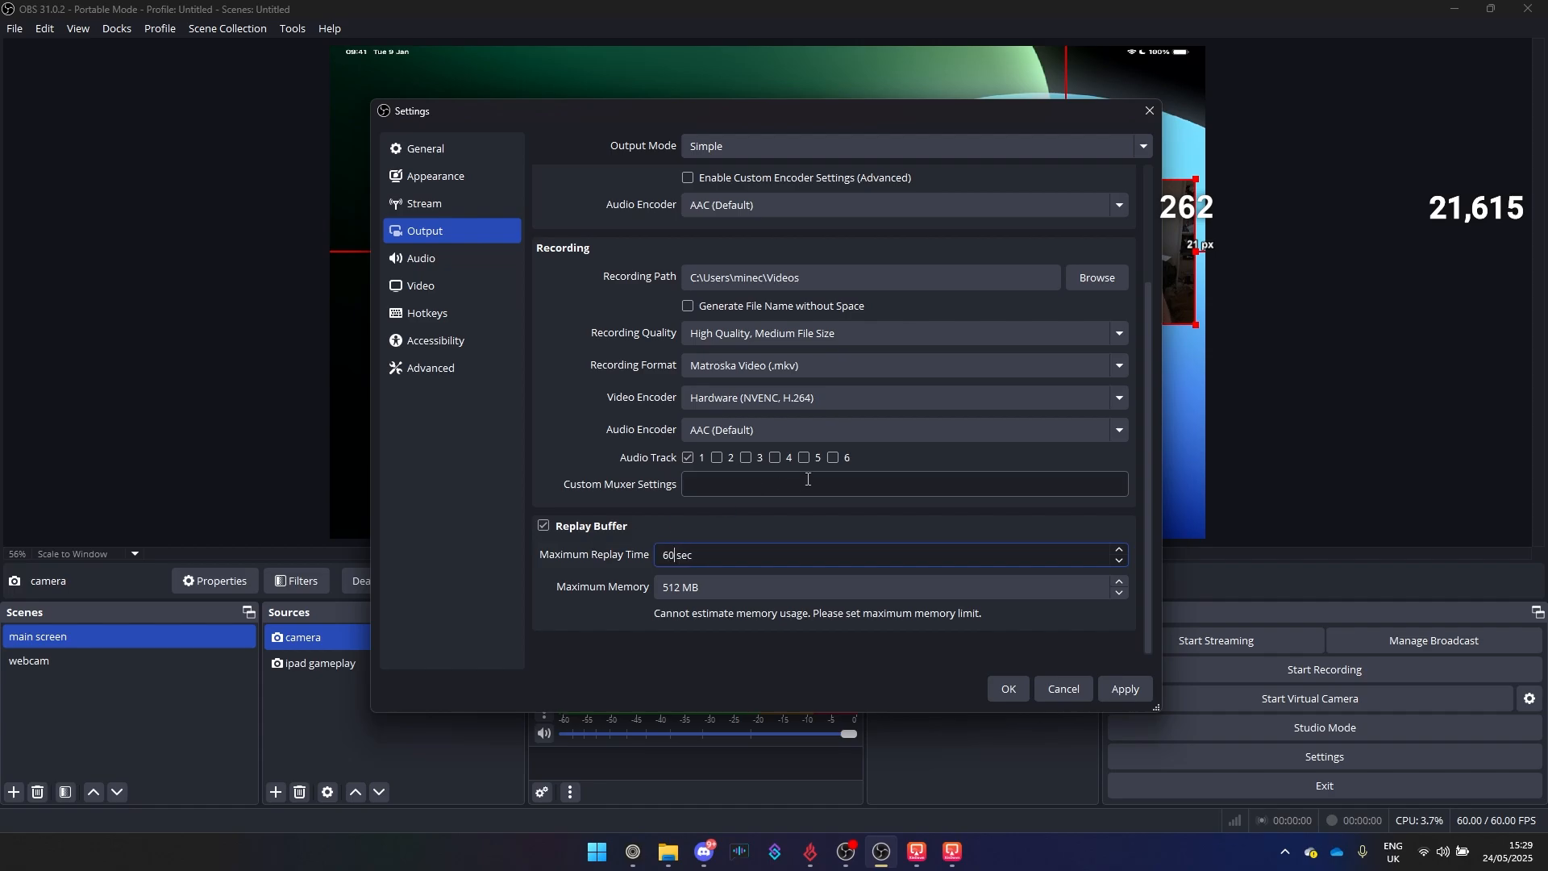
# Step: Look through the hotkey settings and apply the pending replay buffer changes so its hotkey can be assigned
pyautogui.click(656, 518)
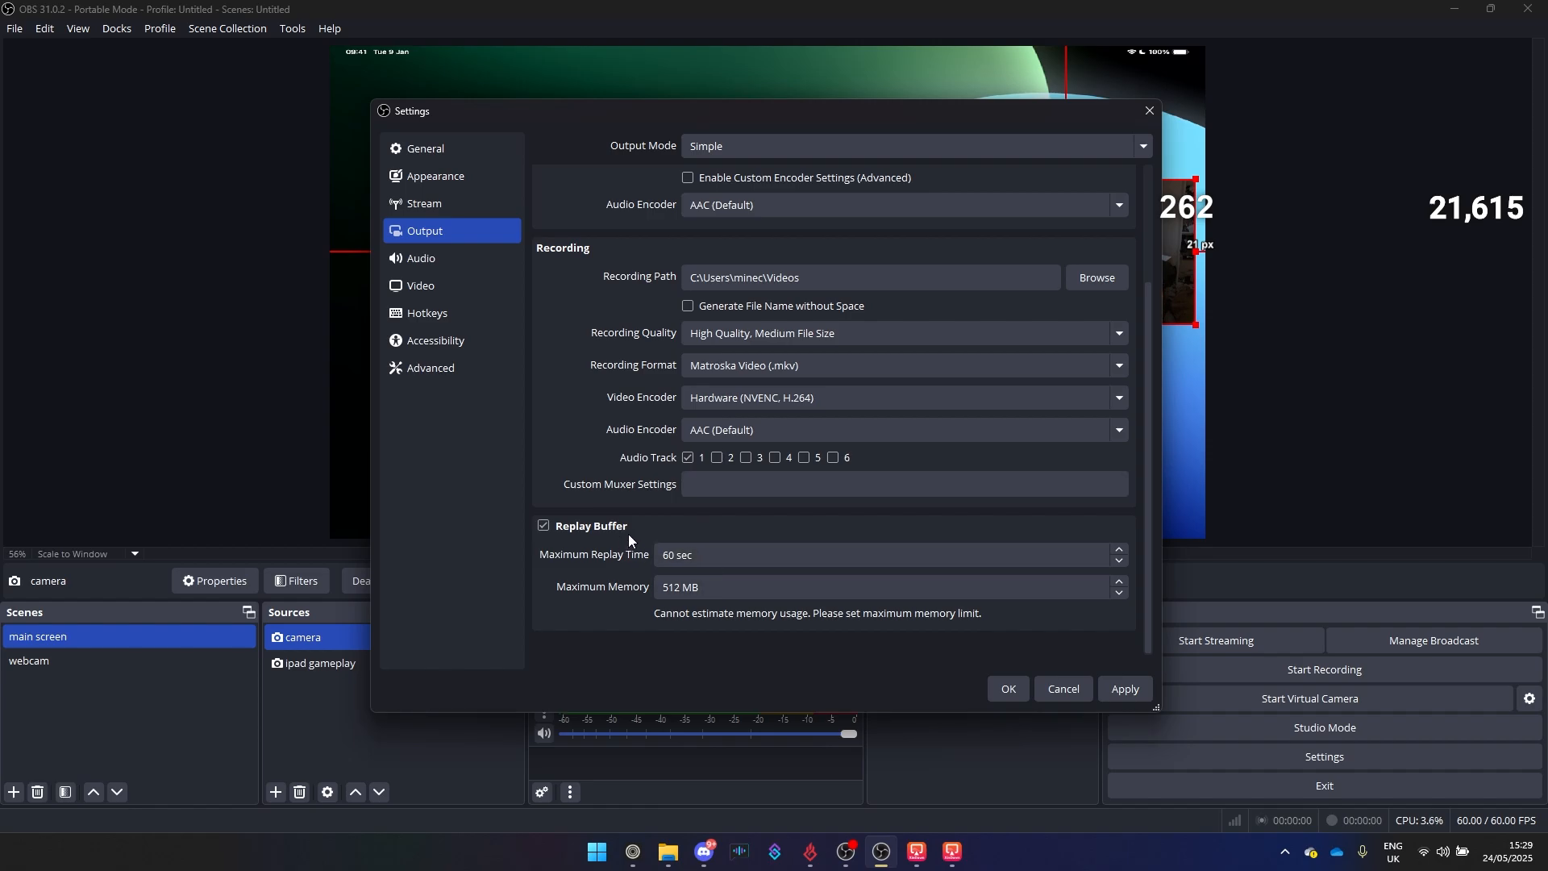
pyautogui.click(469, 319)
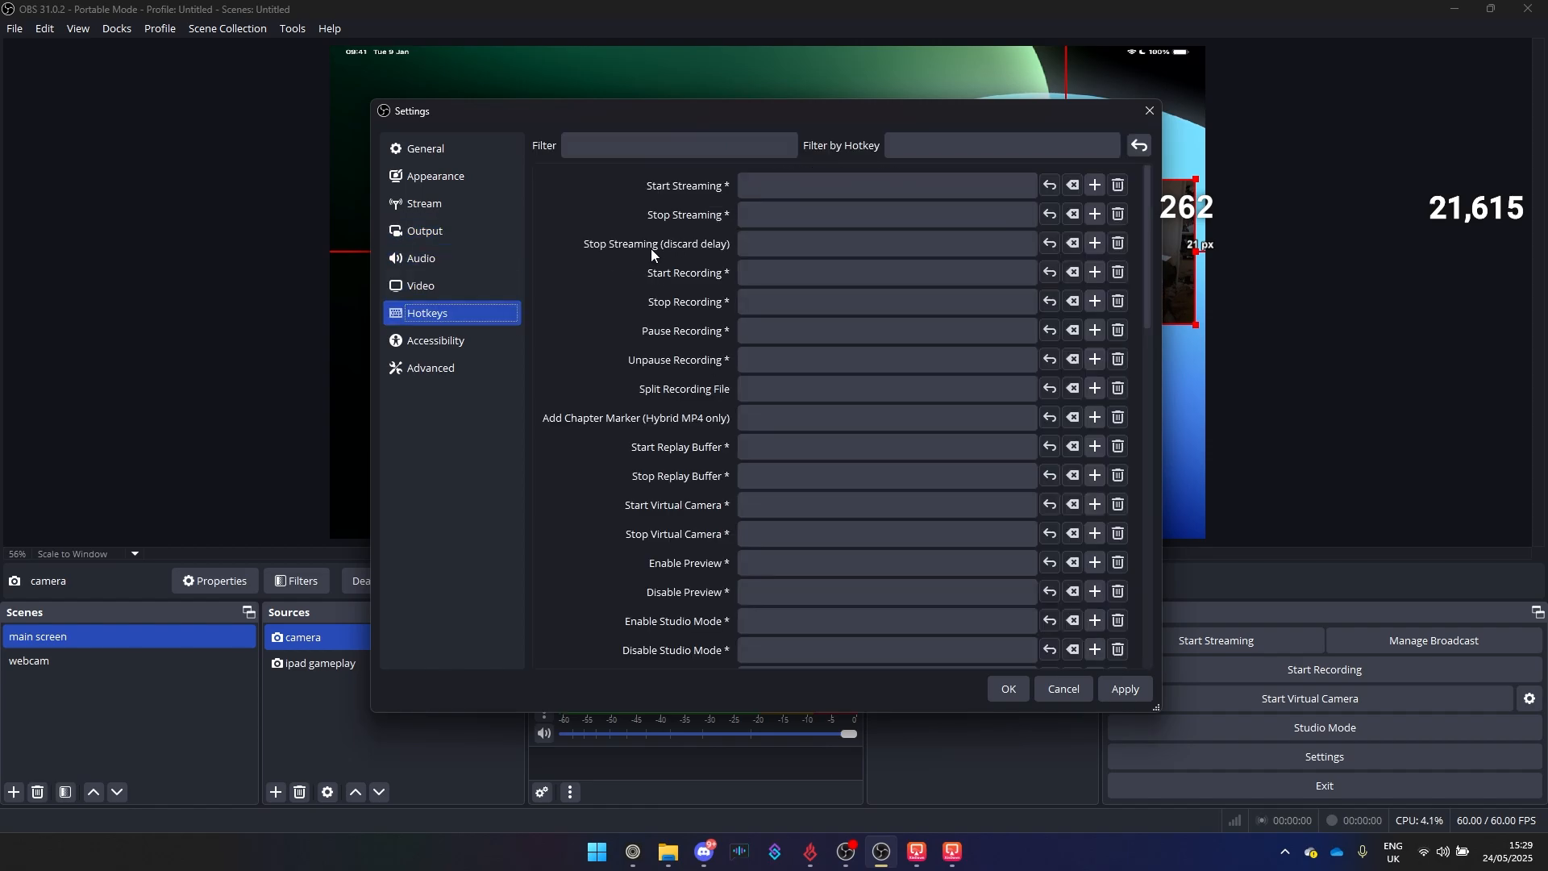
pyautogui.scroll(-10, 645, 256)
pyautogui.scroll(10, 637, 259)
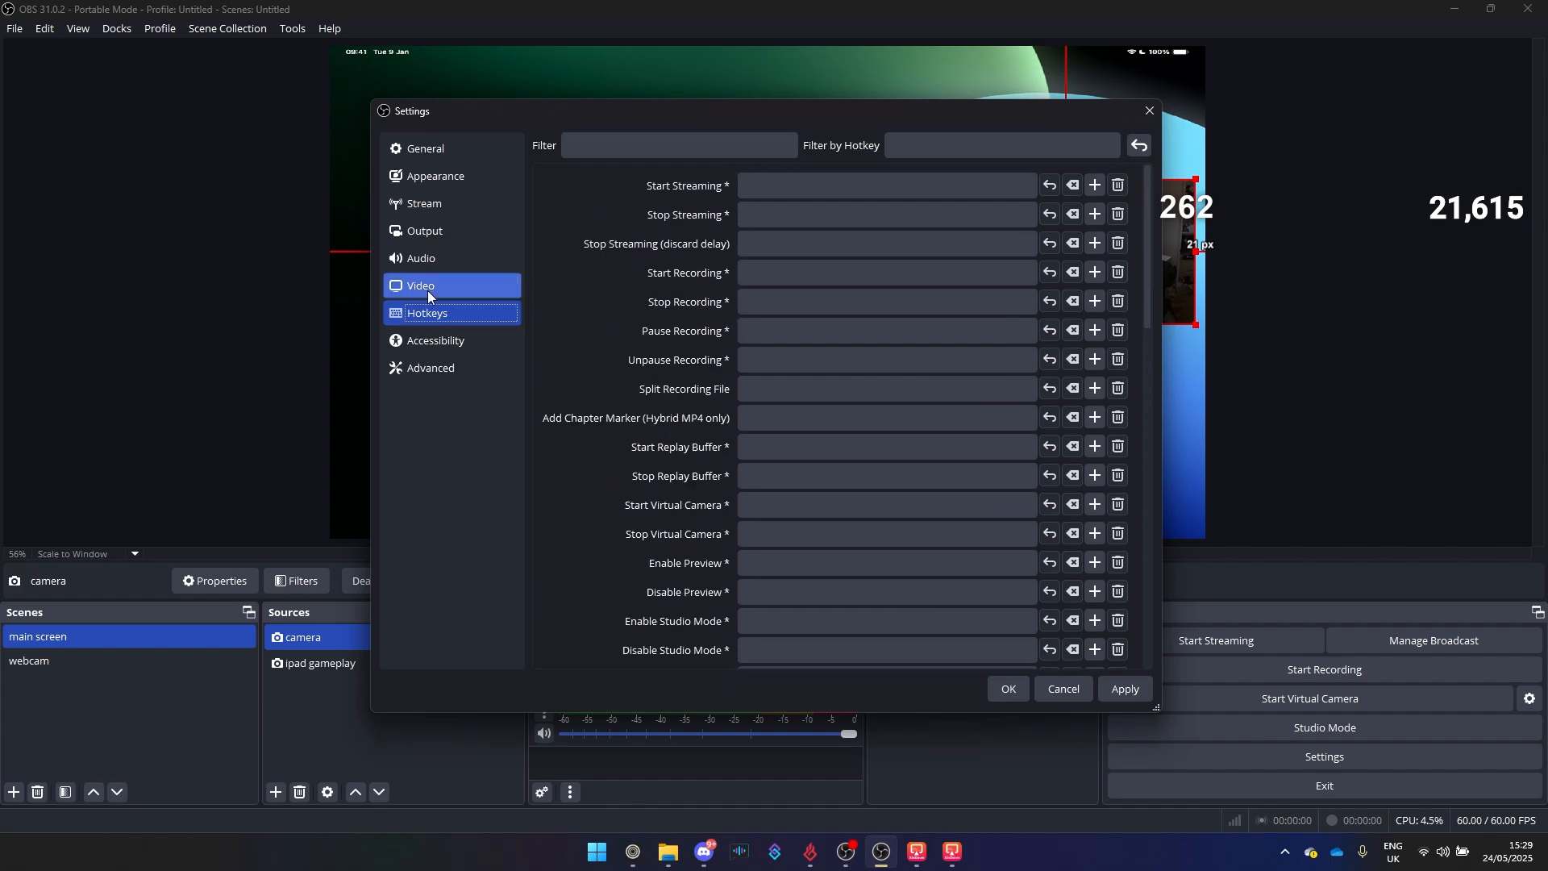
pyautogui.click(1100, 689)
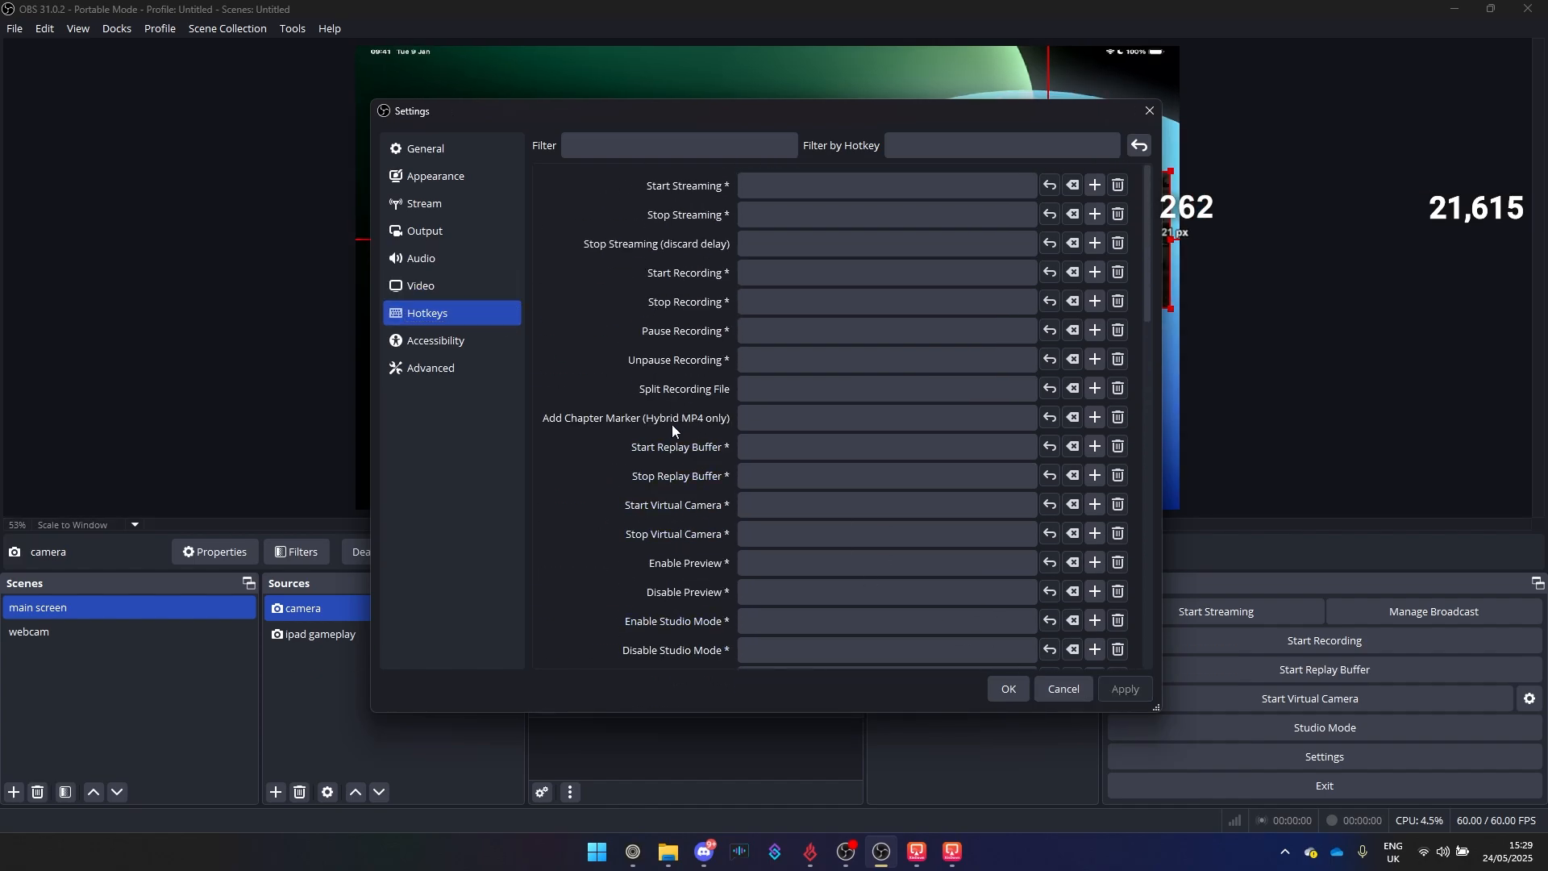
# Step: Assign the grave key (OBS_KEY_VK_OEM_8) as the Save Replay hotkey, then apply and close the settings
pyautogui.scroll(-3, 669, 415)
pyautogui.scroll(-3, 694, 411)
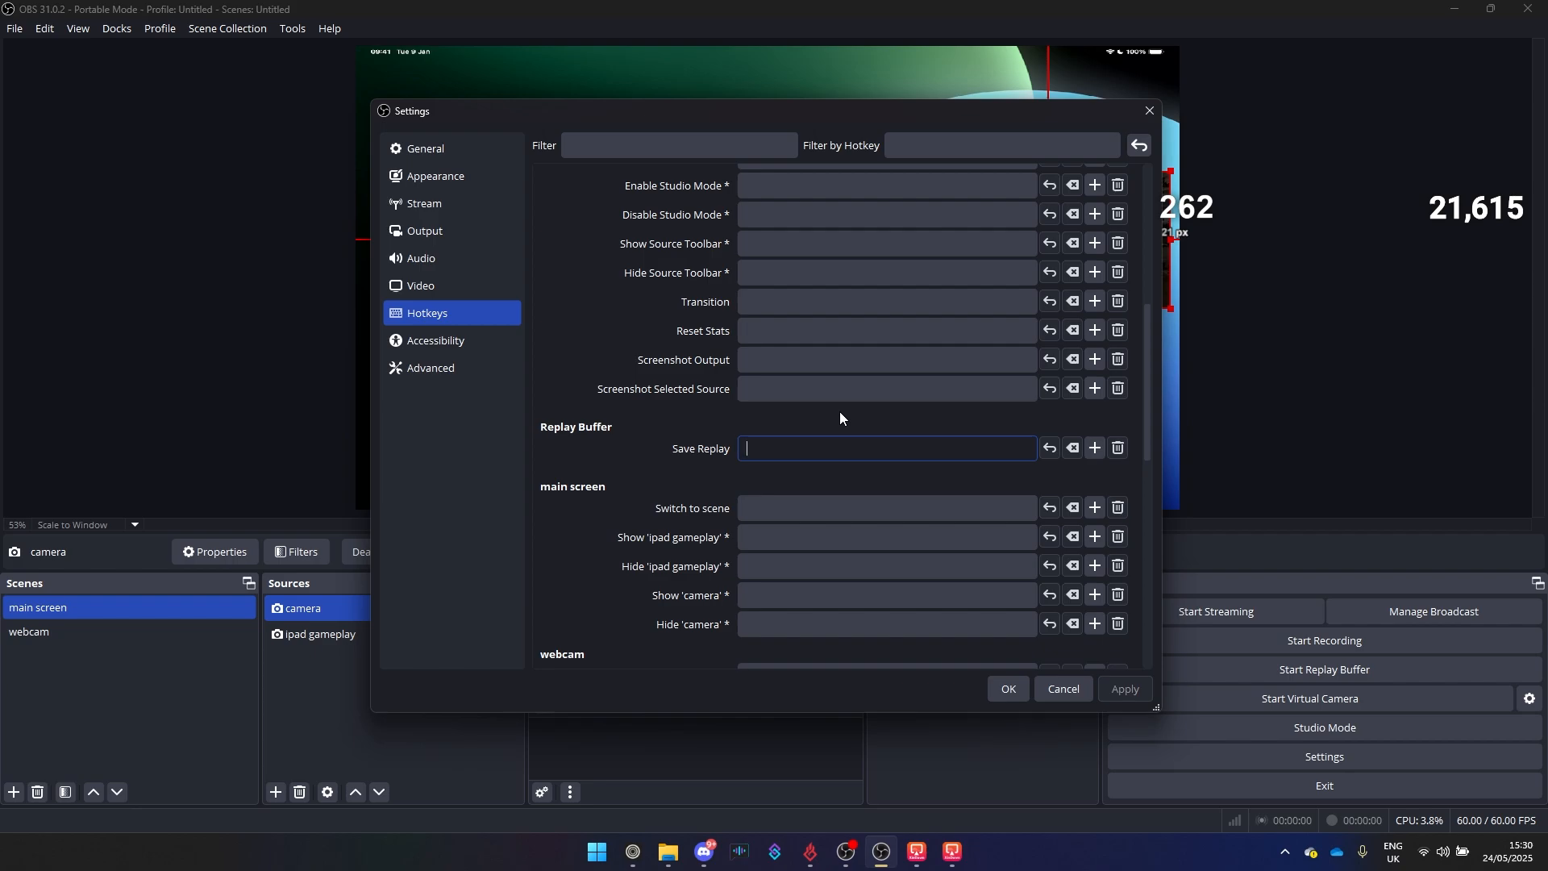
pyautogui.press('`')
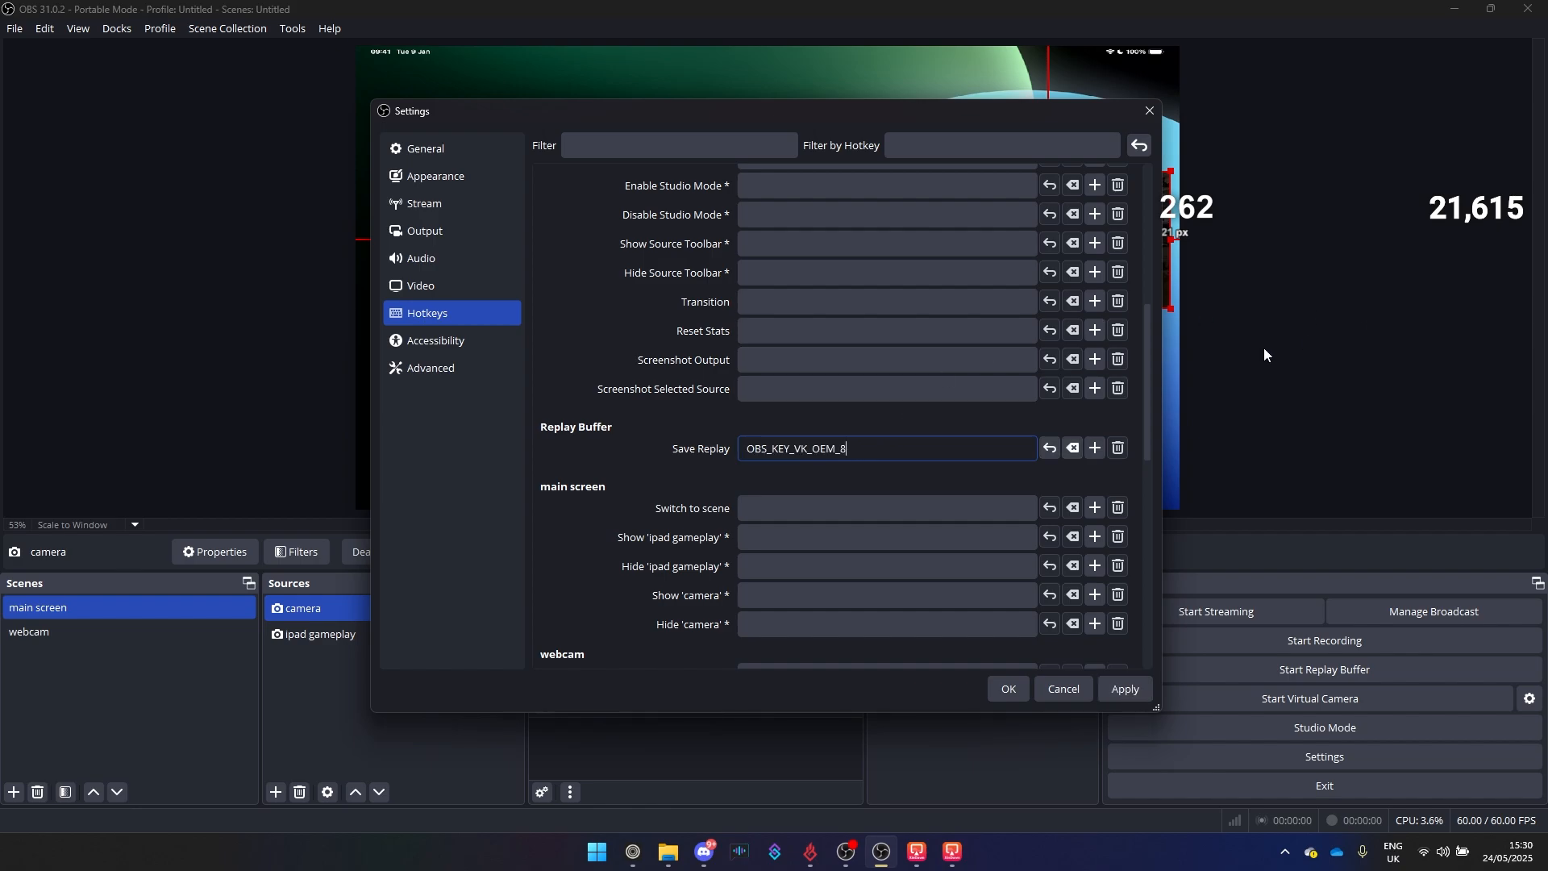
pyautogui.click(1126, 689)
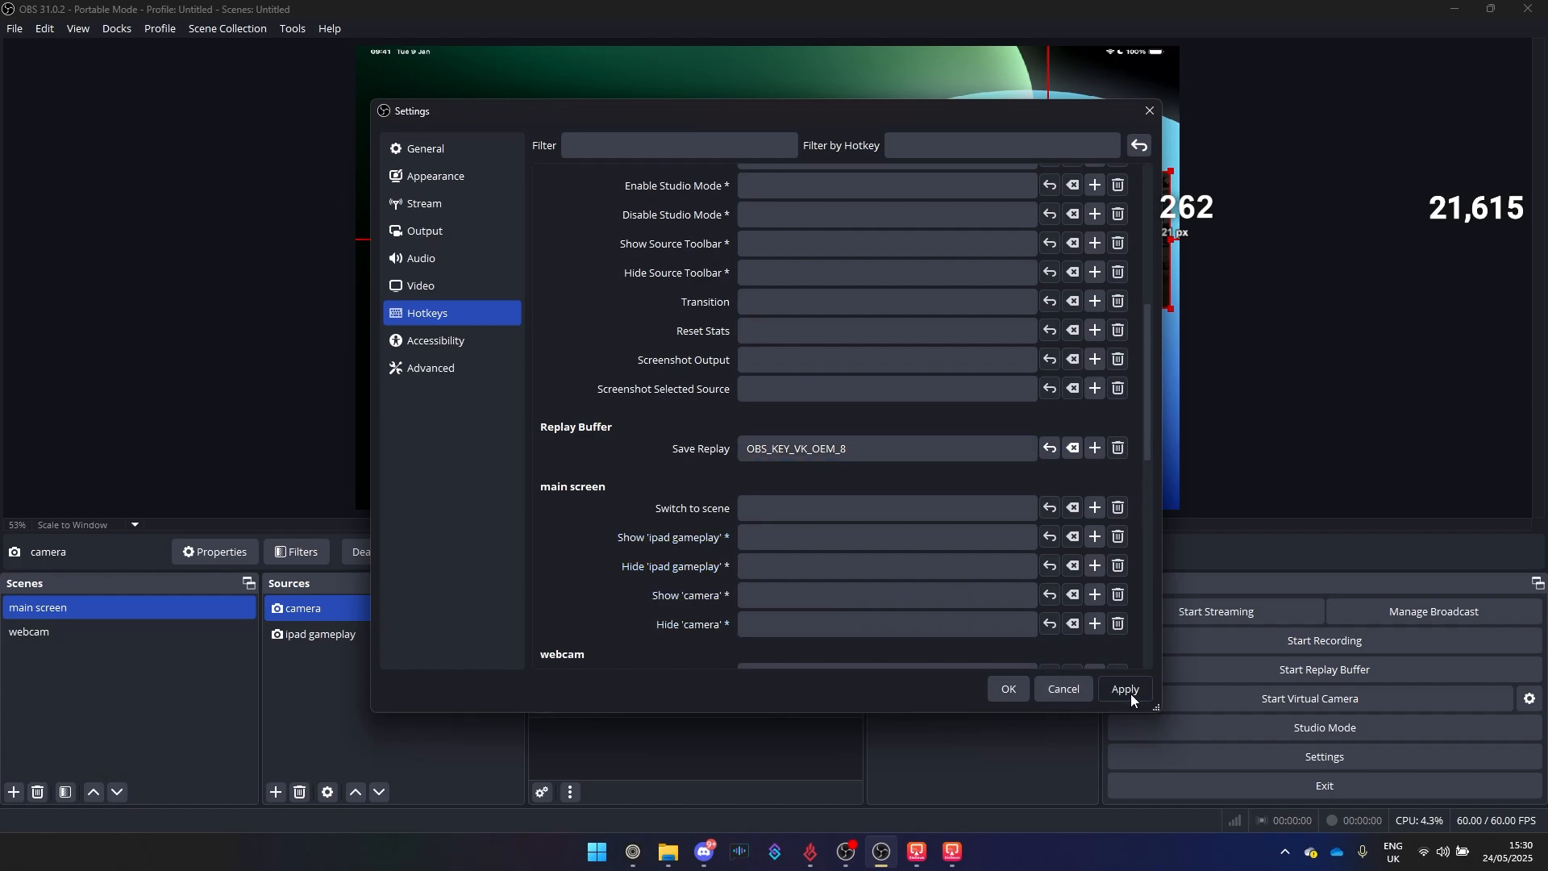
pyautogui.click(1010, 688)
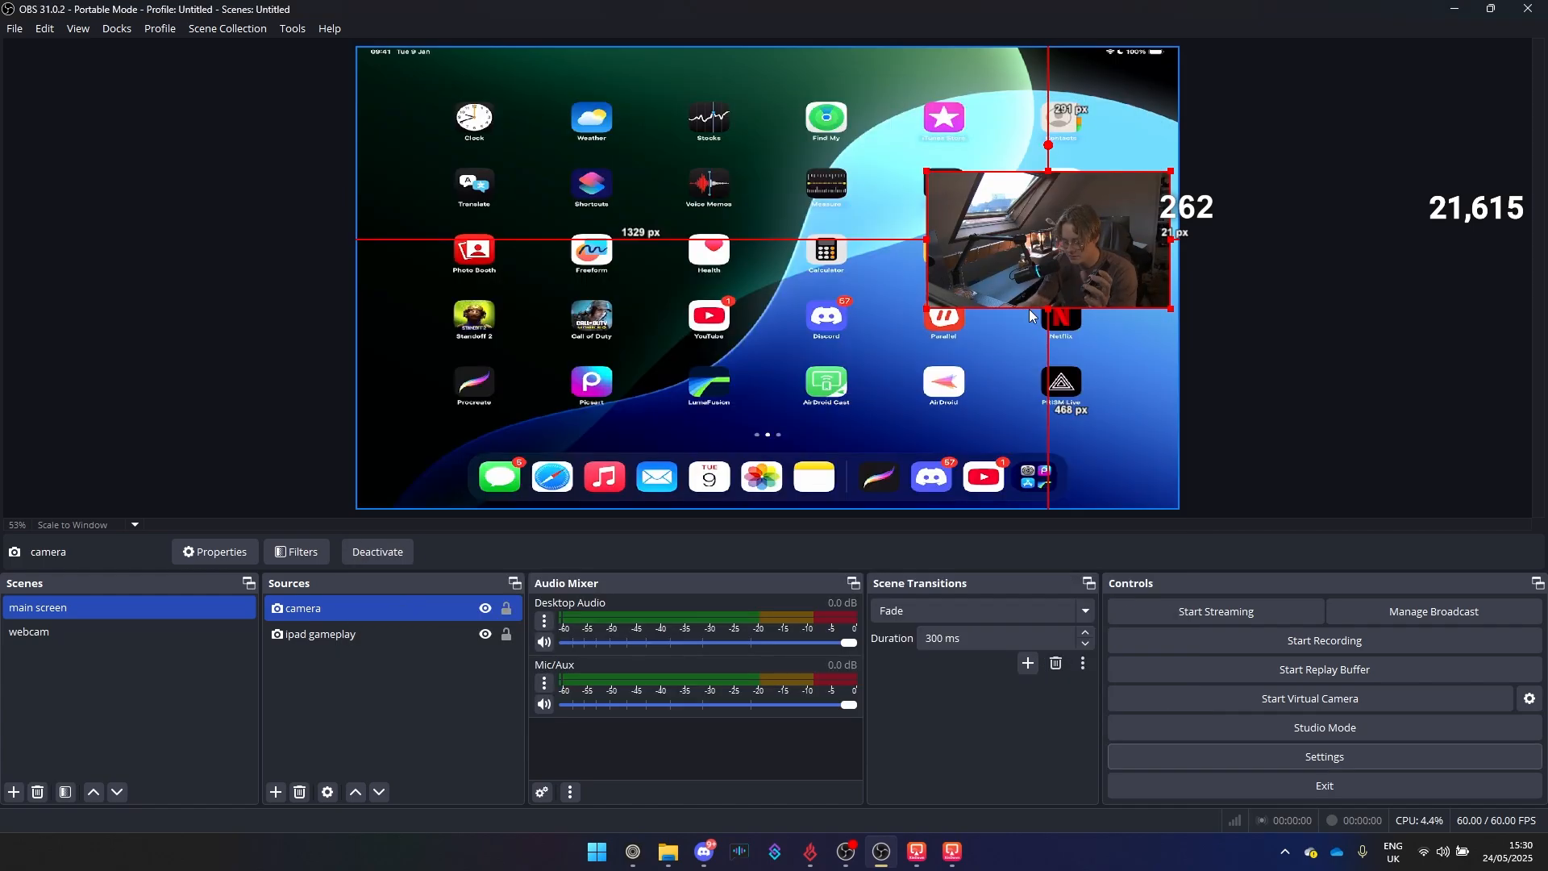
# Step: Preview the webcam scene and return to the main screen scene
pyautogui.click(236, 630)
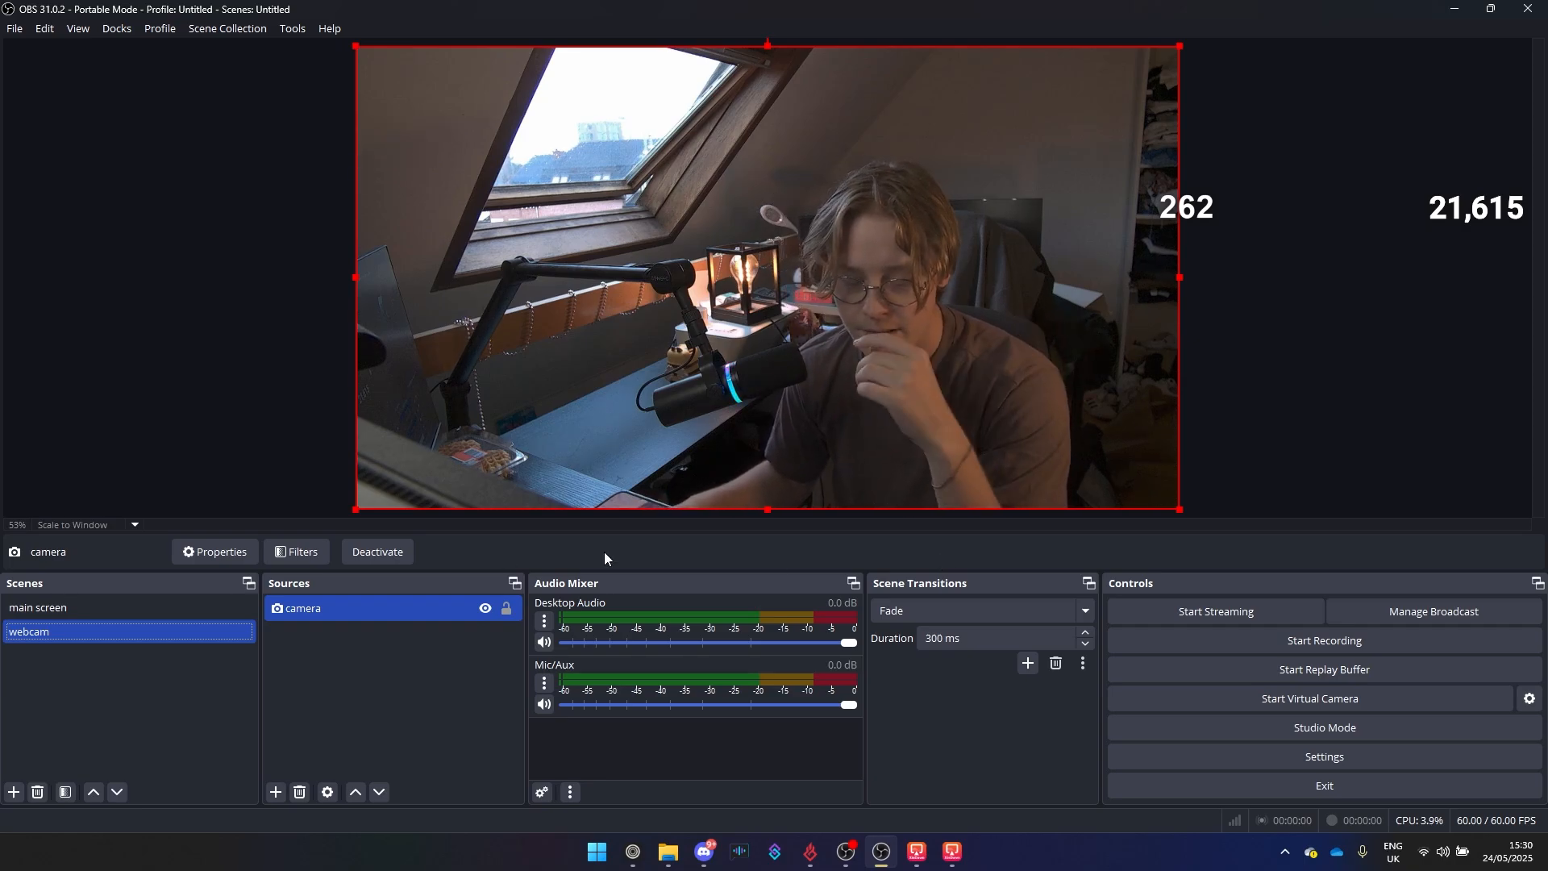
pyautogui.click(220, 610)
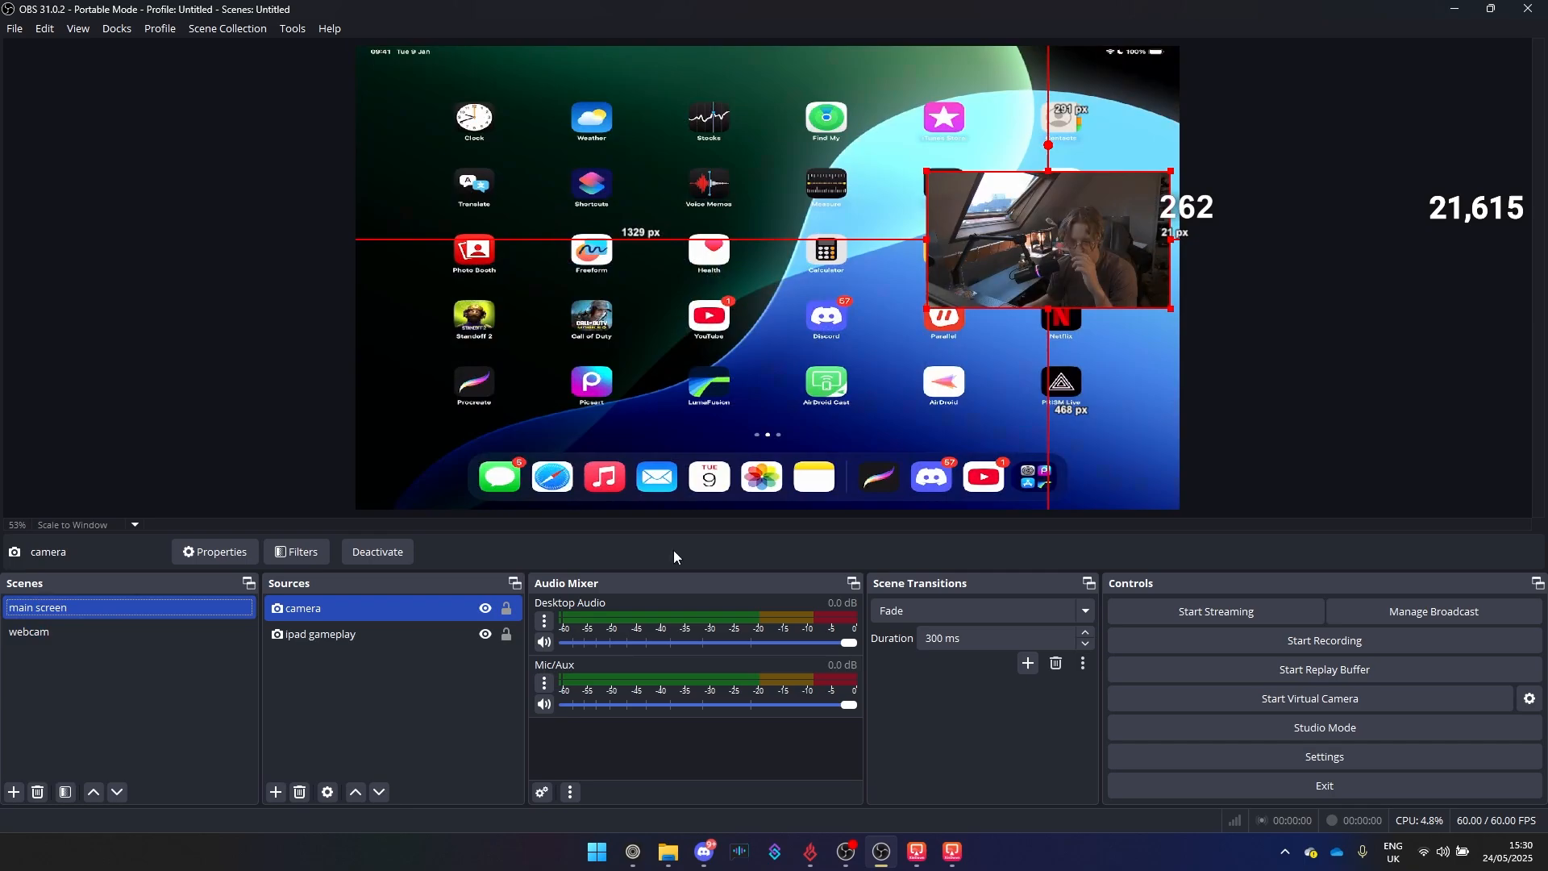
# Step: In the general settings, enable automatically starting the replay buffer when streaming, then apply and close the settings
pyautogui.click(1217, 751)
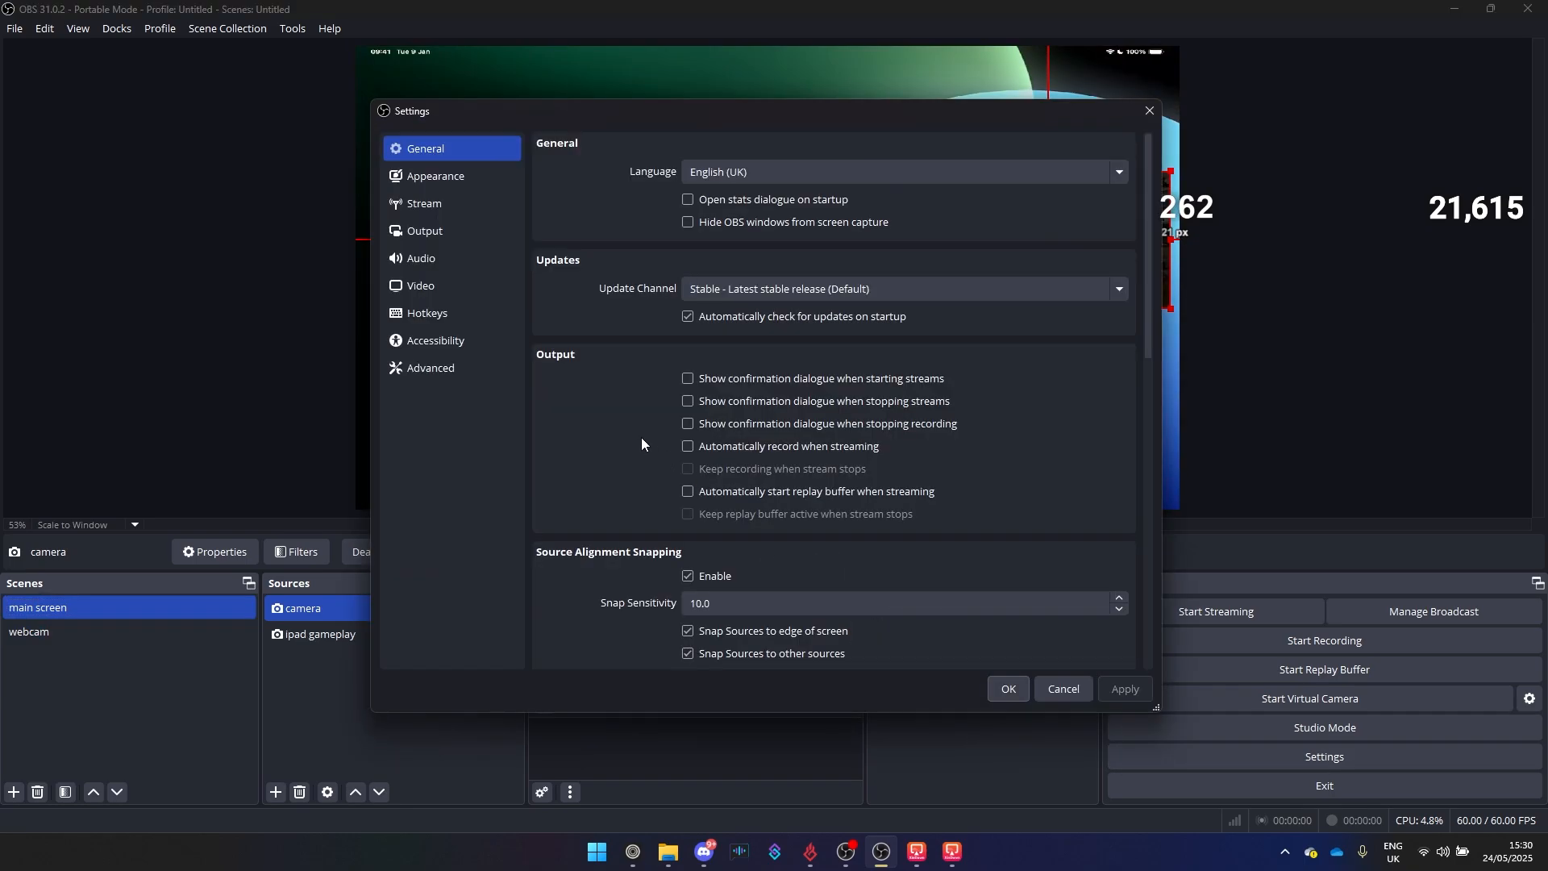
pyautogui.click(453, 150)
pyautogui.scroll(-1, 578, 365)
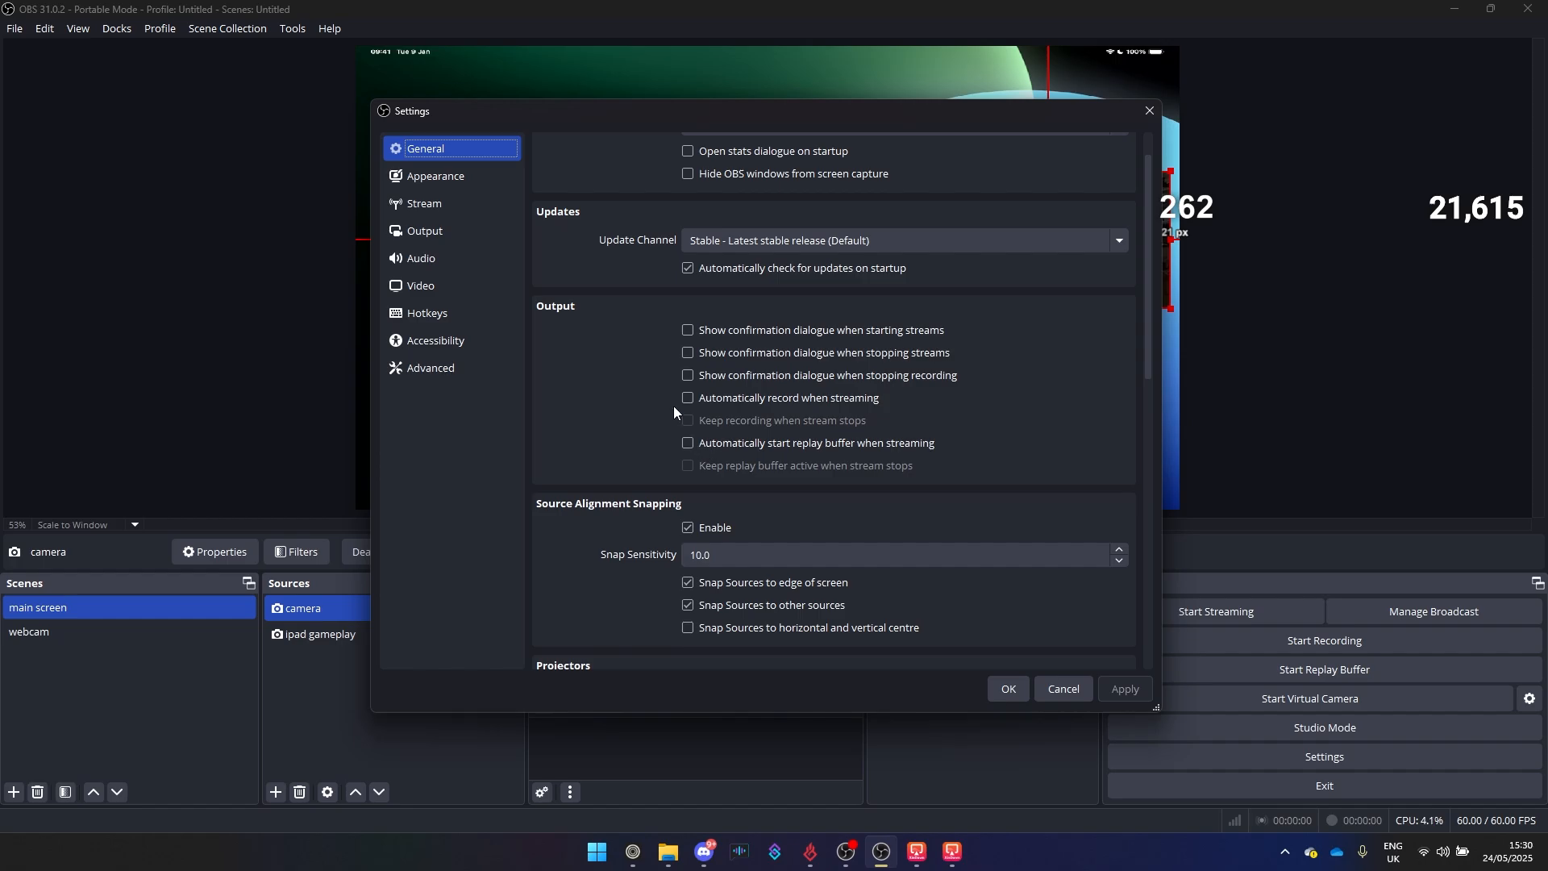
pyautogui.click(926, 444)
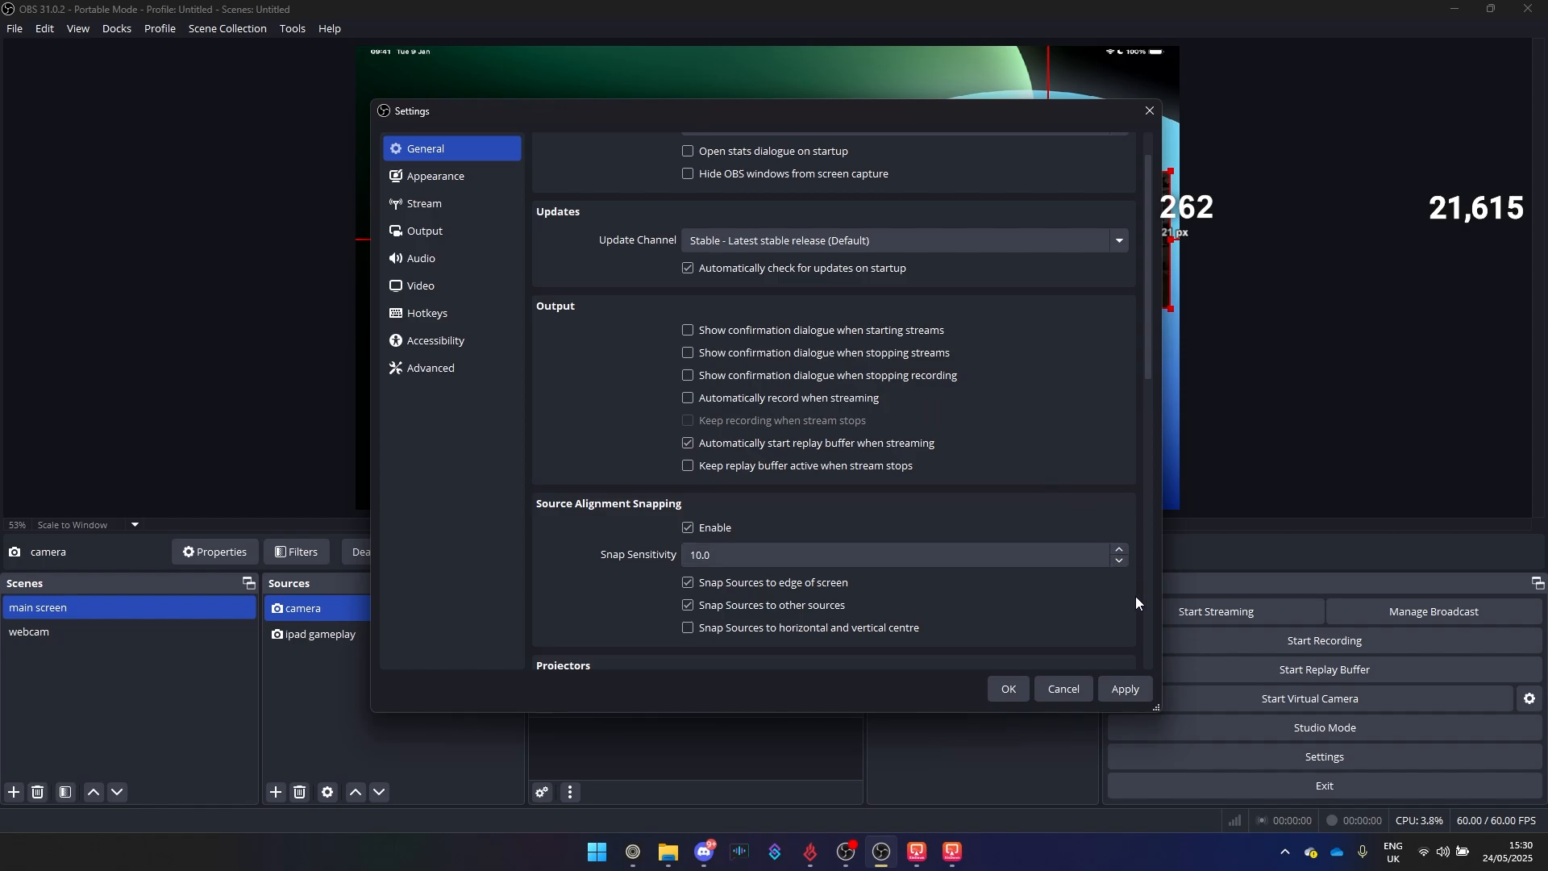
pyautogui.click(1139, 687)
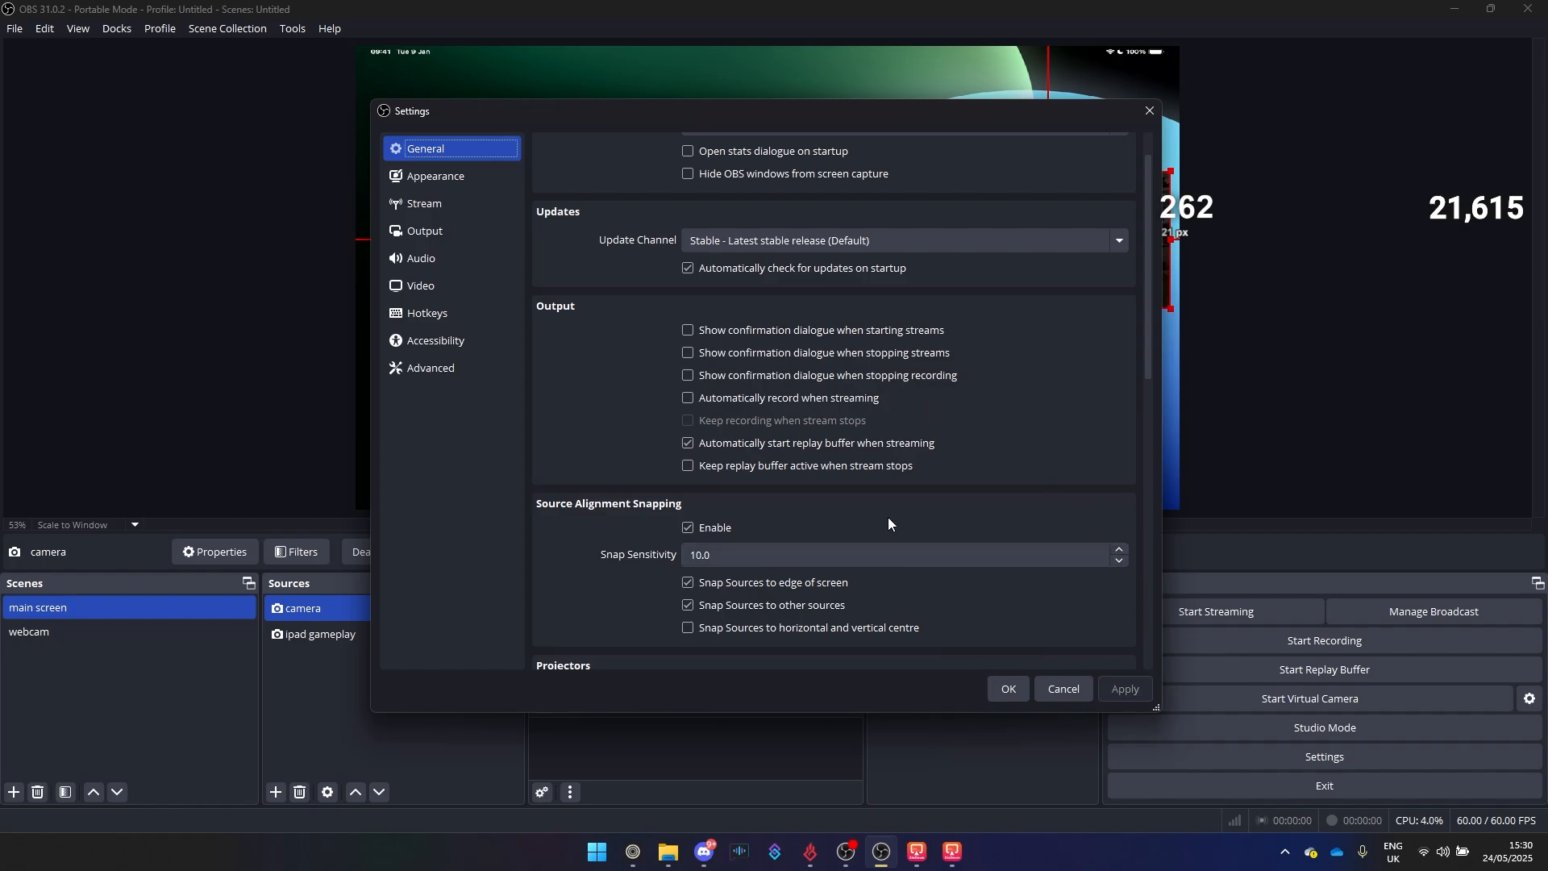
pyautogui.click(1008, 687)
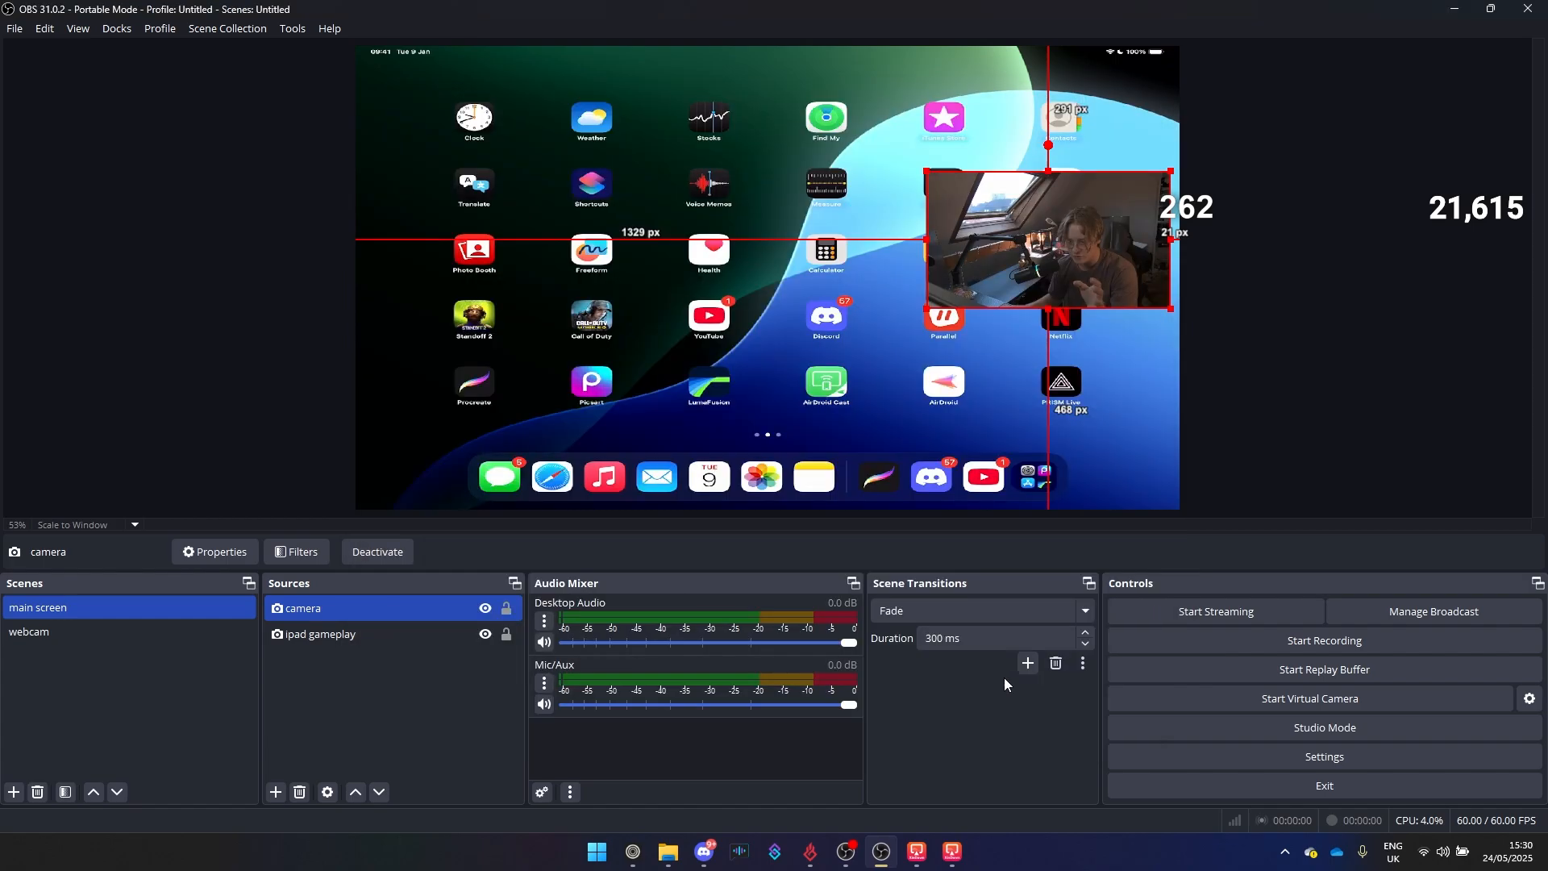
# Step: Open the YouTube broadcast setup and view the list of existing broadcasts
pyautogui.click(1387, 613)
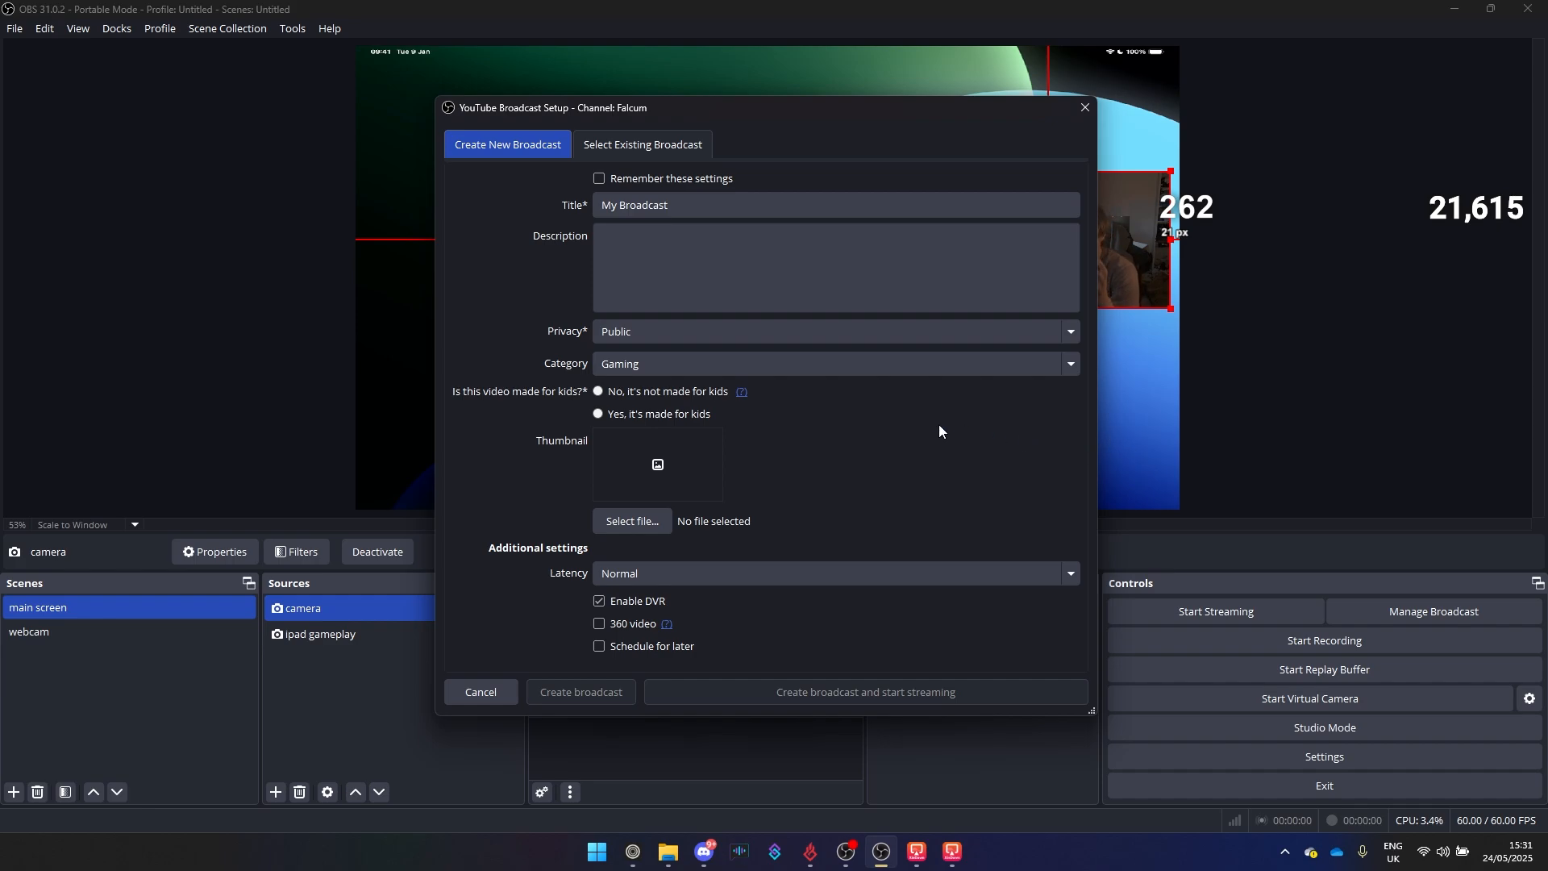
pyautogui.click(694, 149)
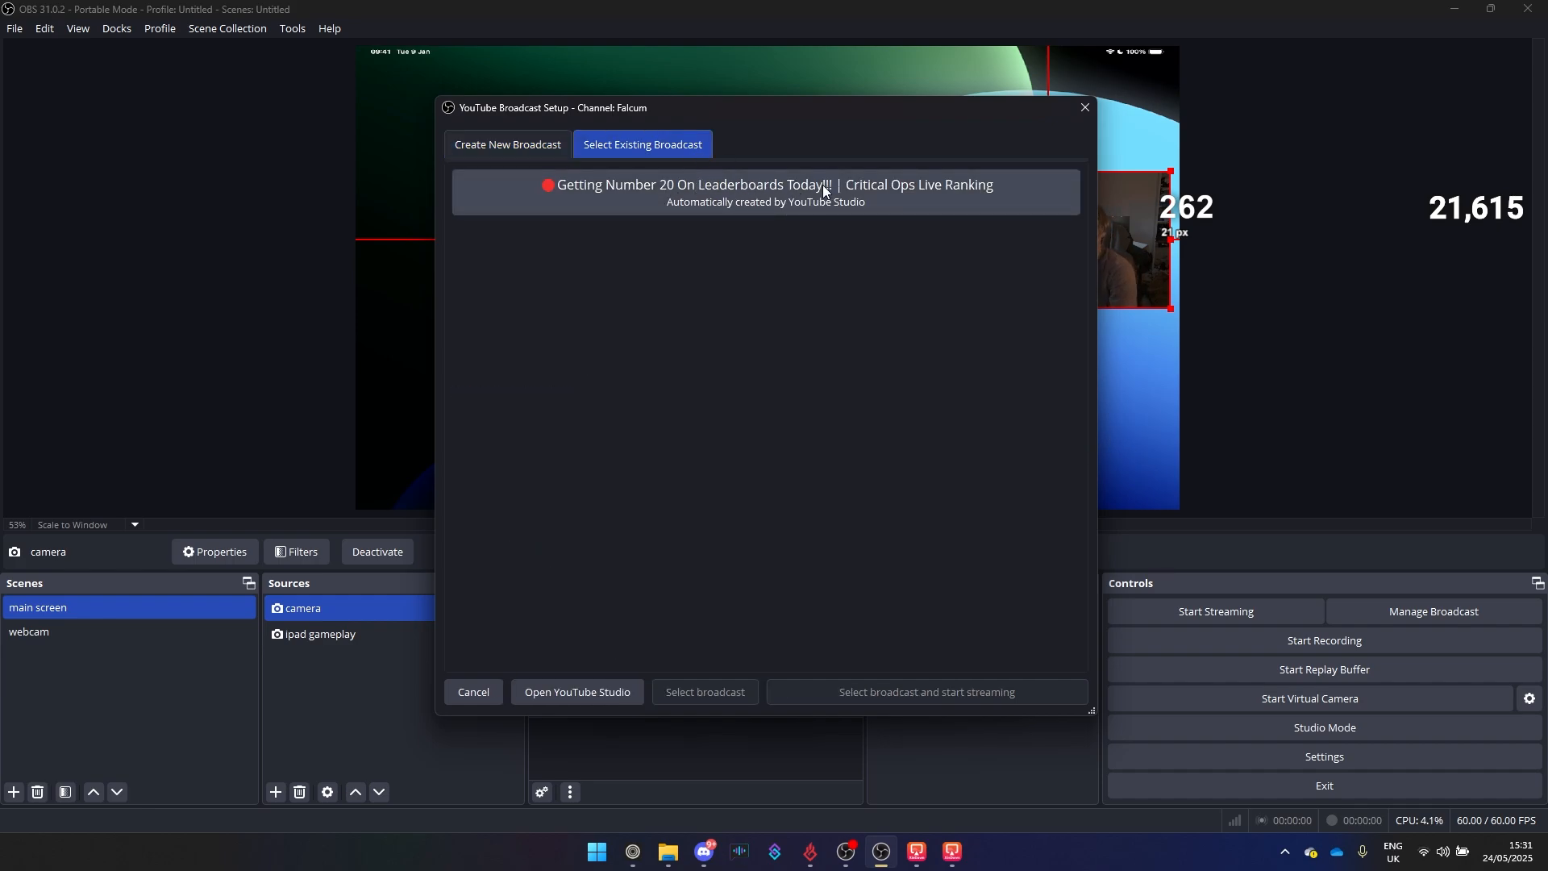
# Step: Switch to the browser, open youtube.com in a new tab and go to the channel's YouTube Studio dashboard
pyautogui.click(633, 851)
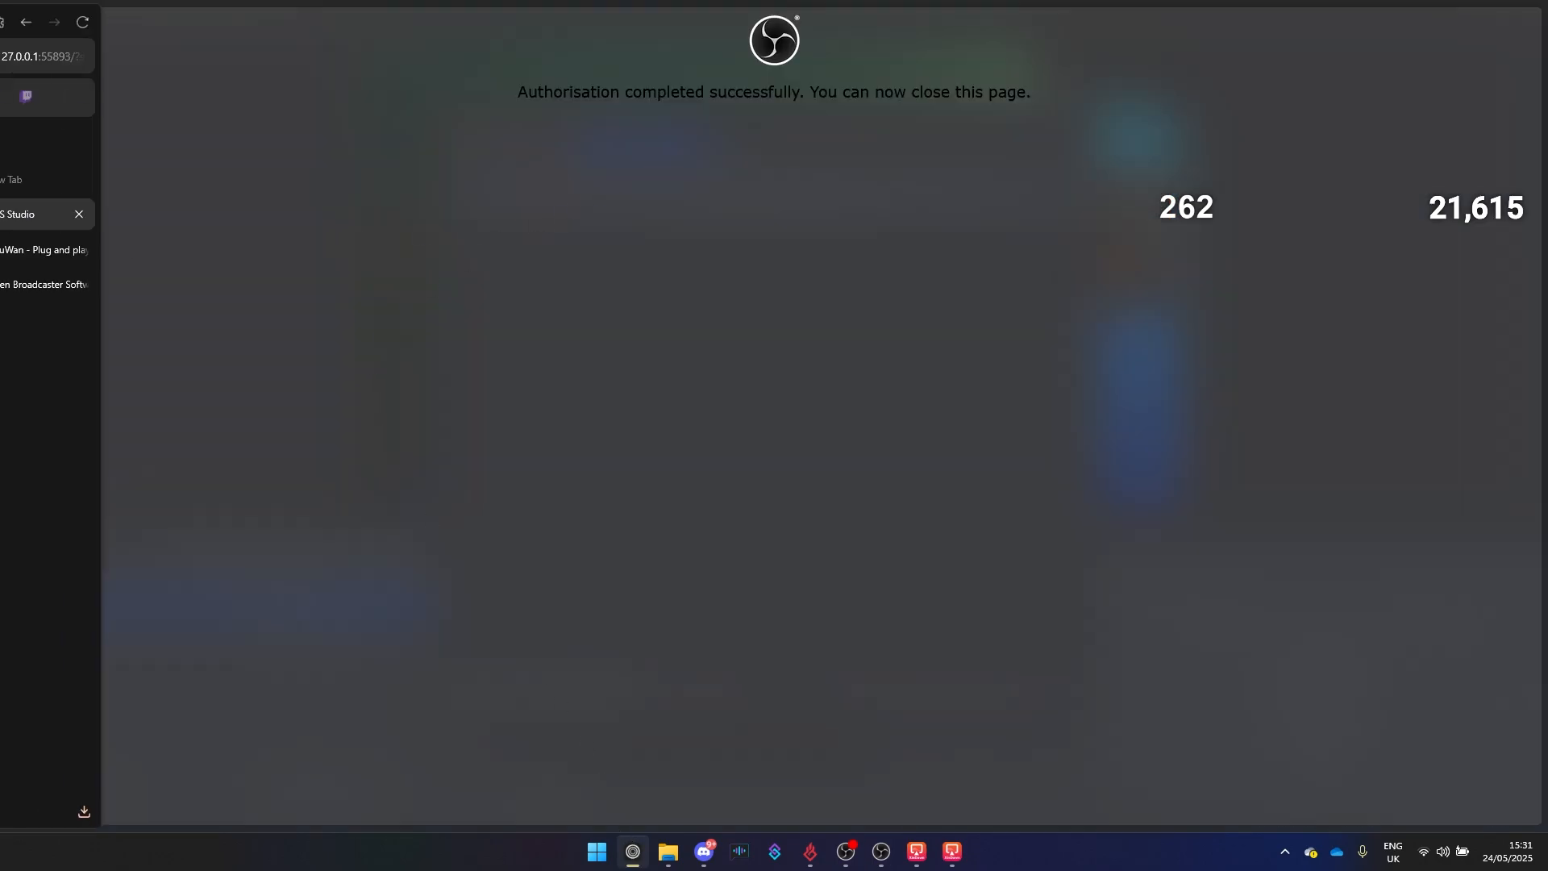
pyautogui.hotkey('ctrl', 't')
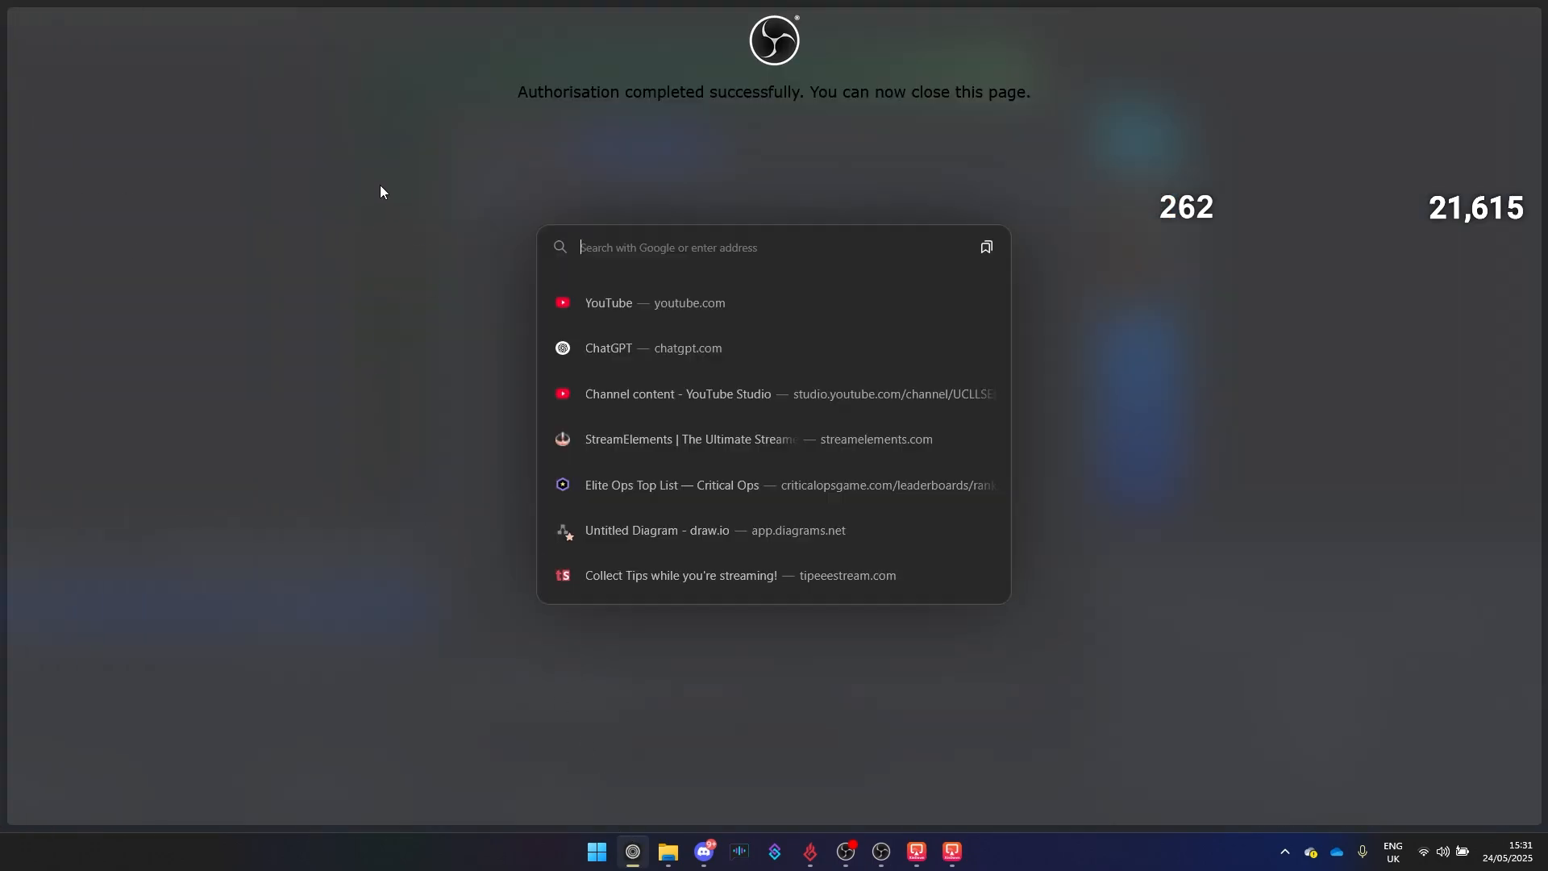
pyautogui.write('youtube.com/')
pyautogui.press('Return')
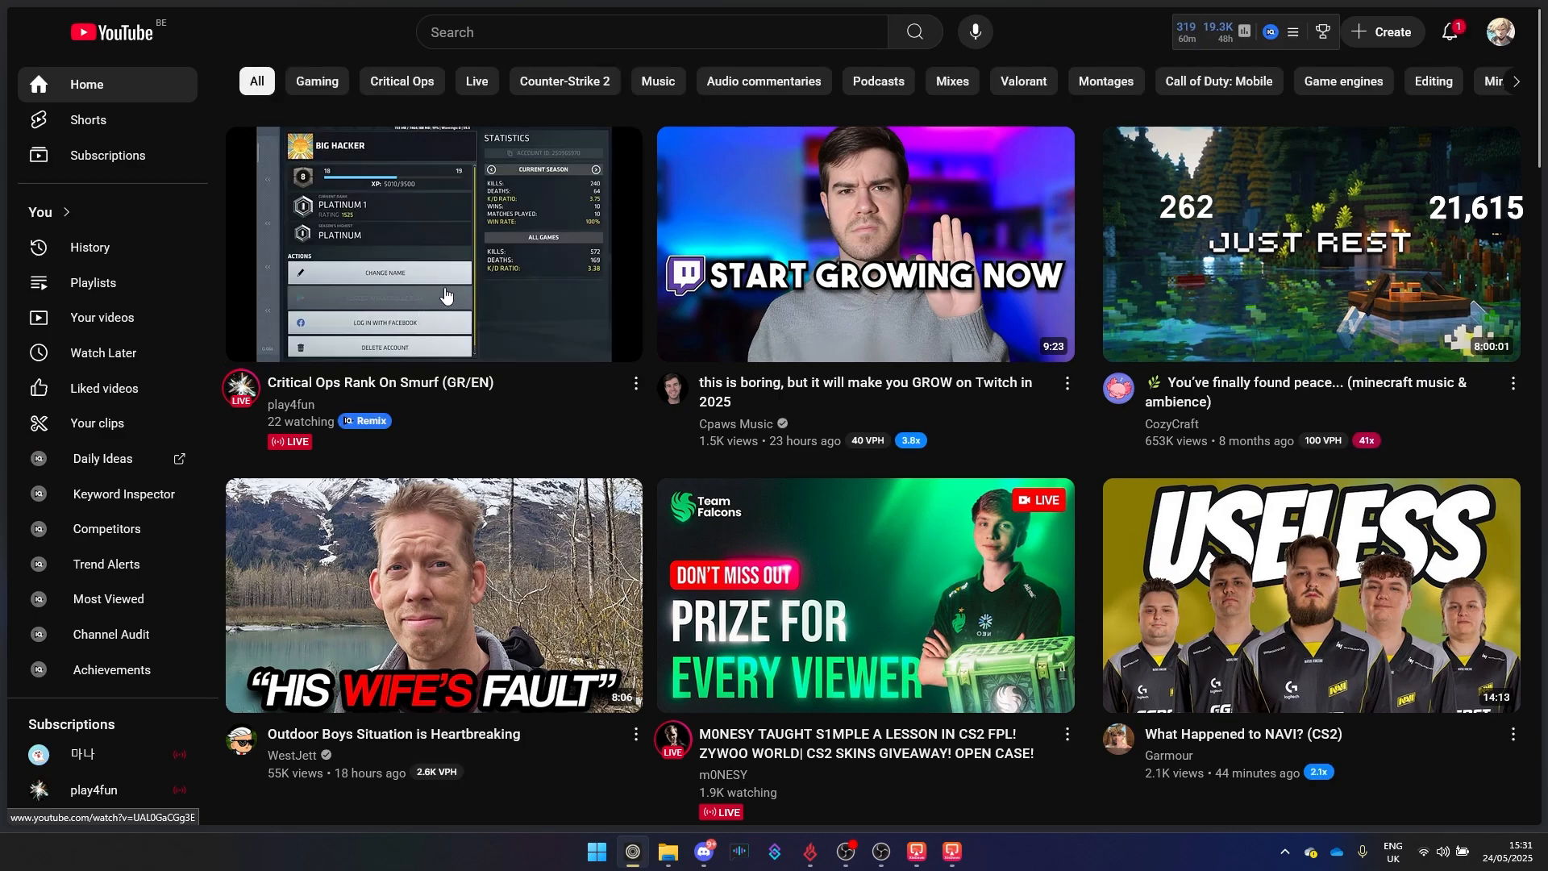
pyautogui.click(1459, 44)
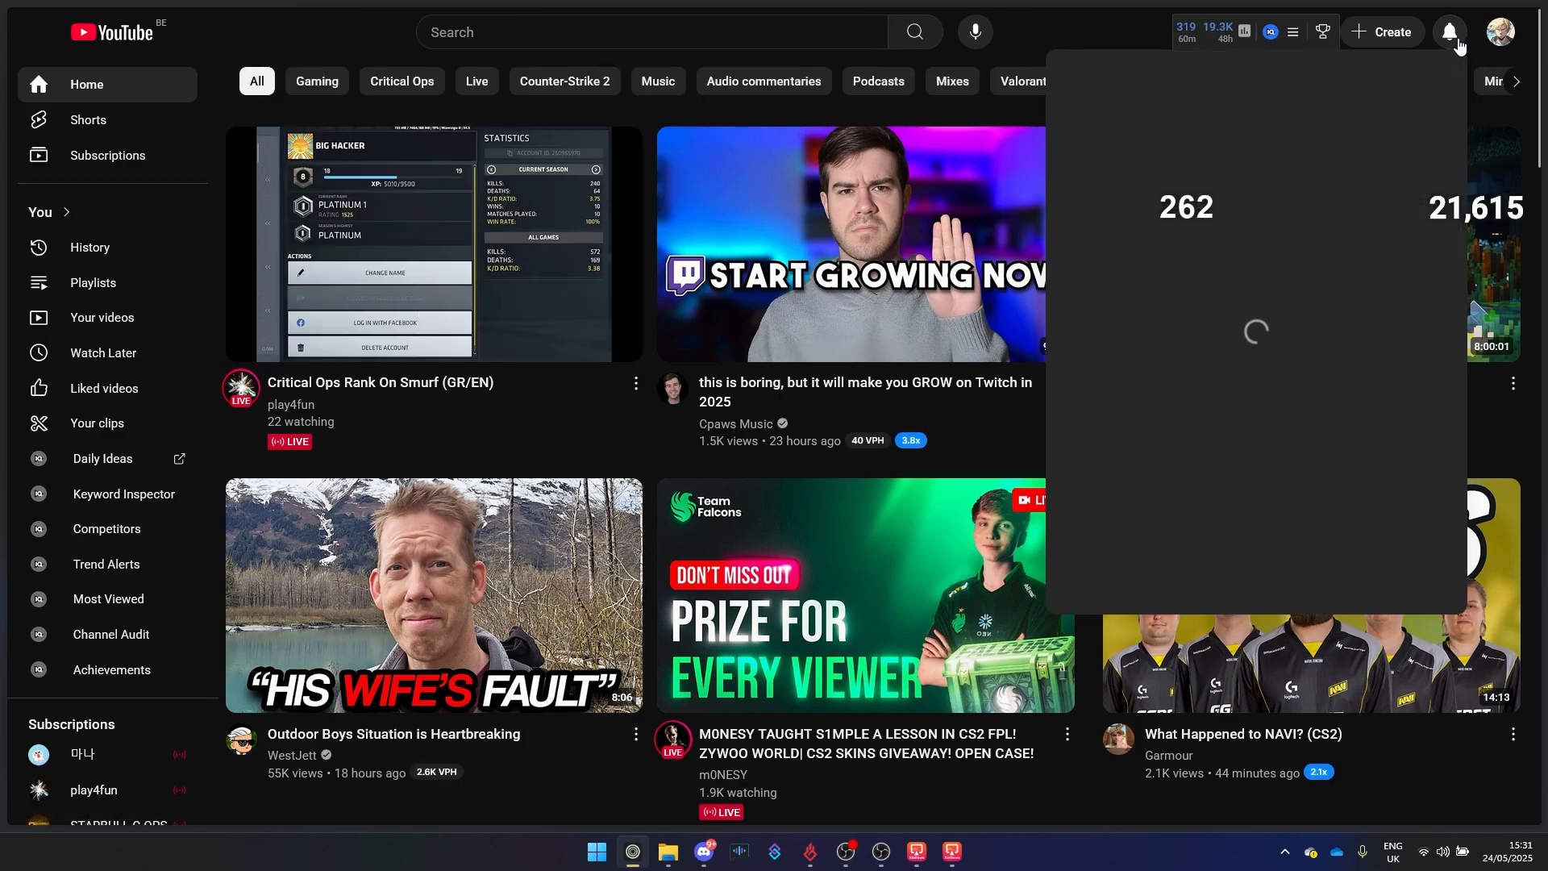
pyautogui.click(1501, 32)
pyautogui.click(1371, 278)
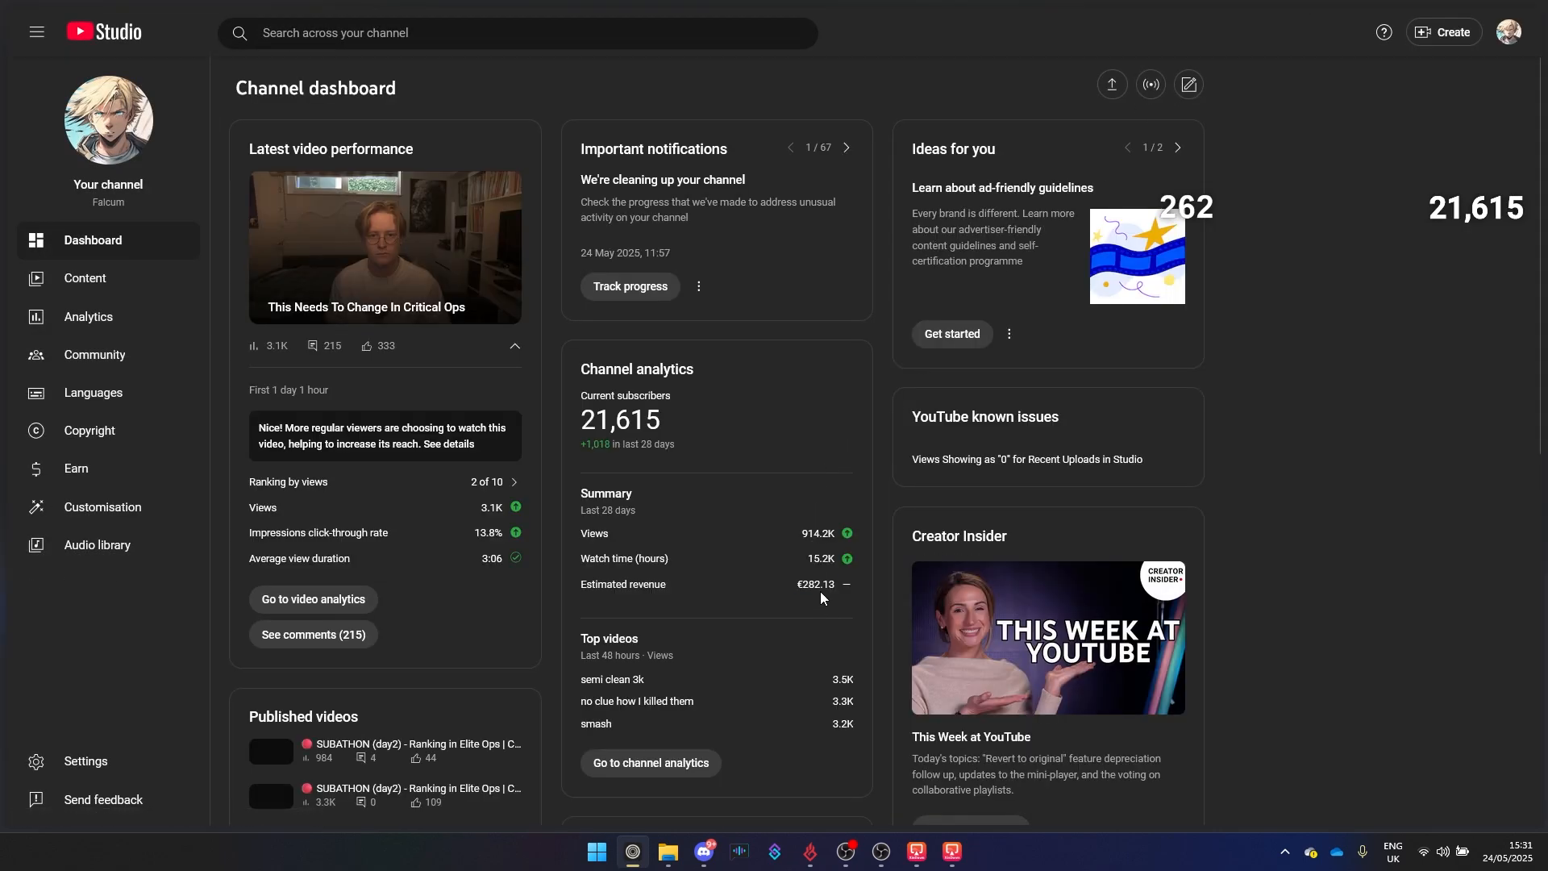
# Step: Start going live from the Studio dashboard and open the Stream page with the current broadcast's stream settings
pyautogui.click(1151, 86)
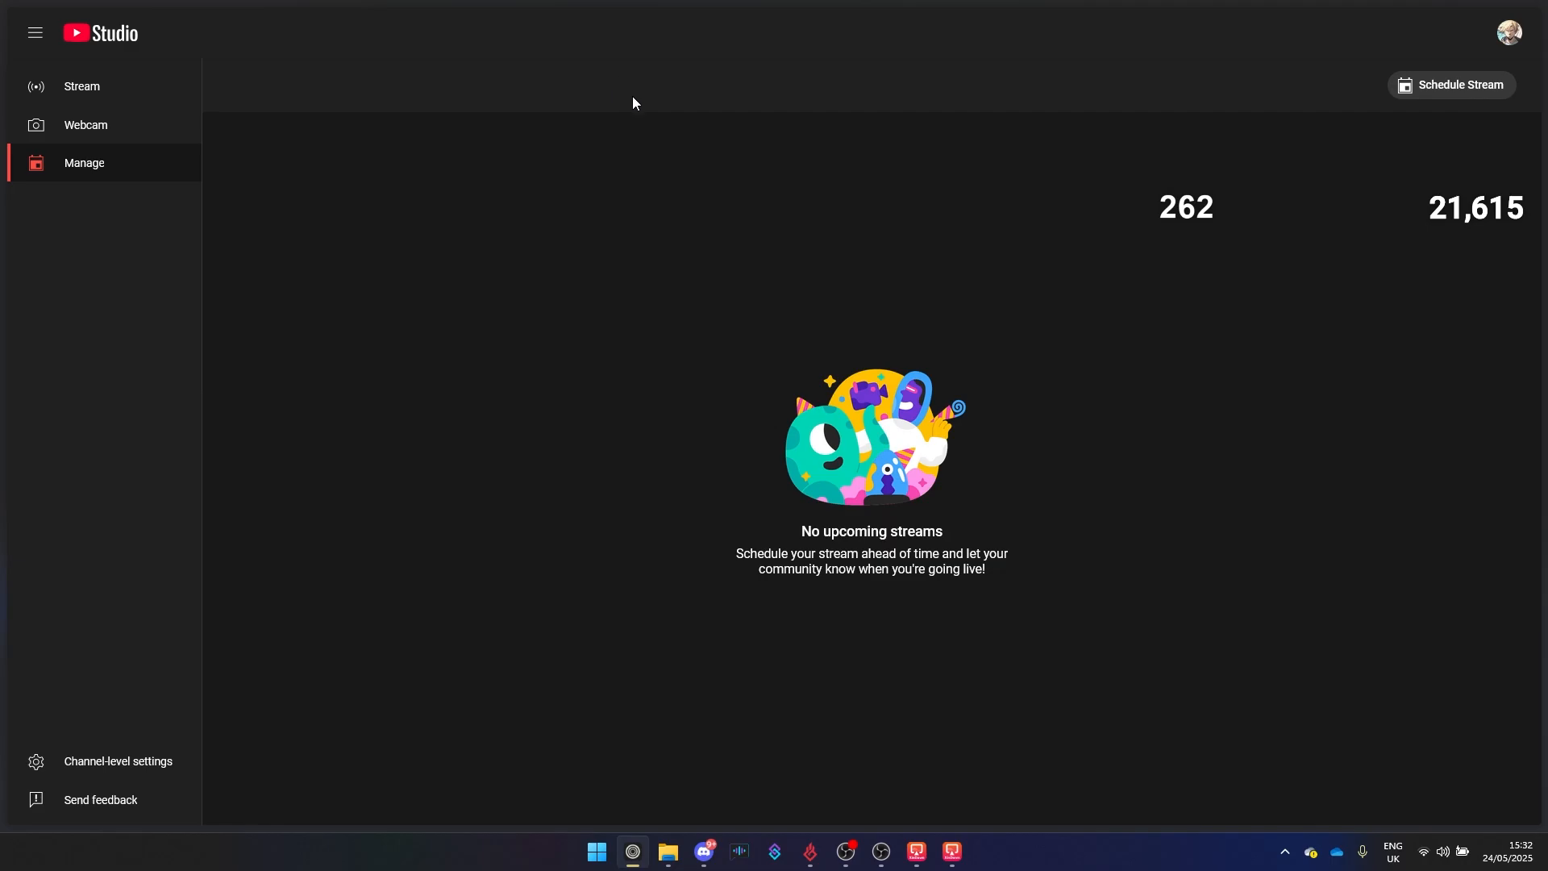
pyautogui.click(61, 47)
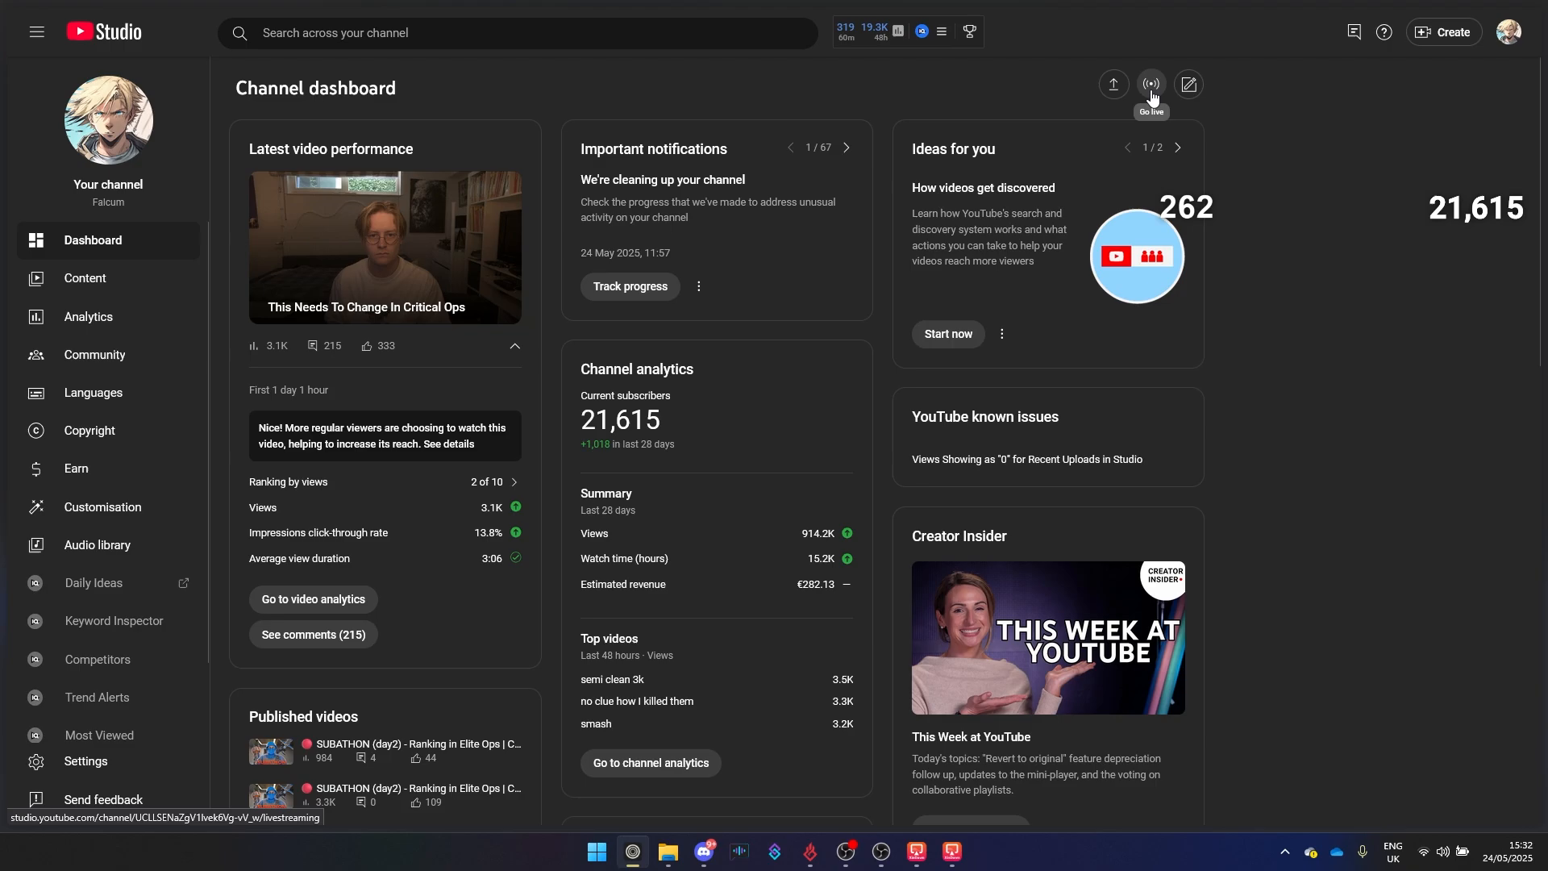
pyautogui.click(1443, 32)
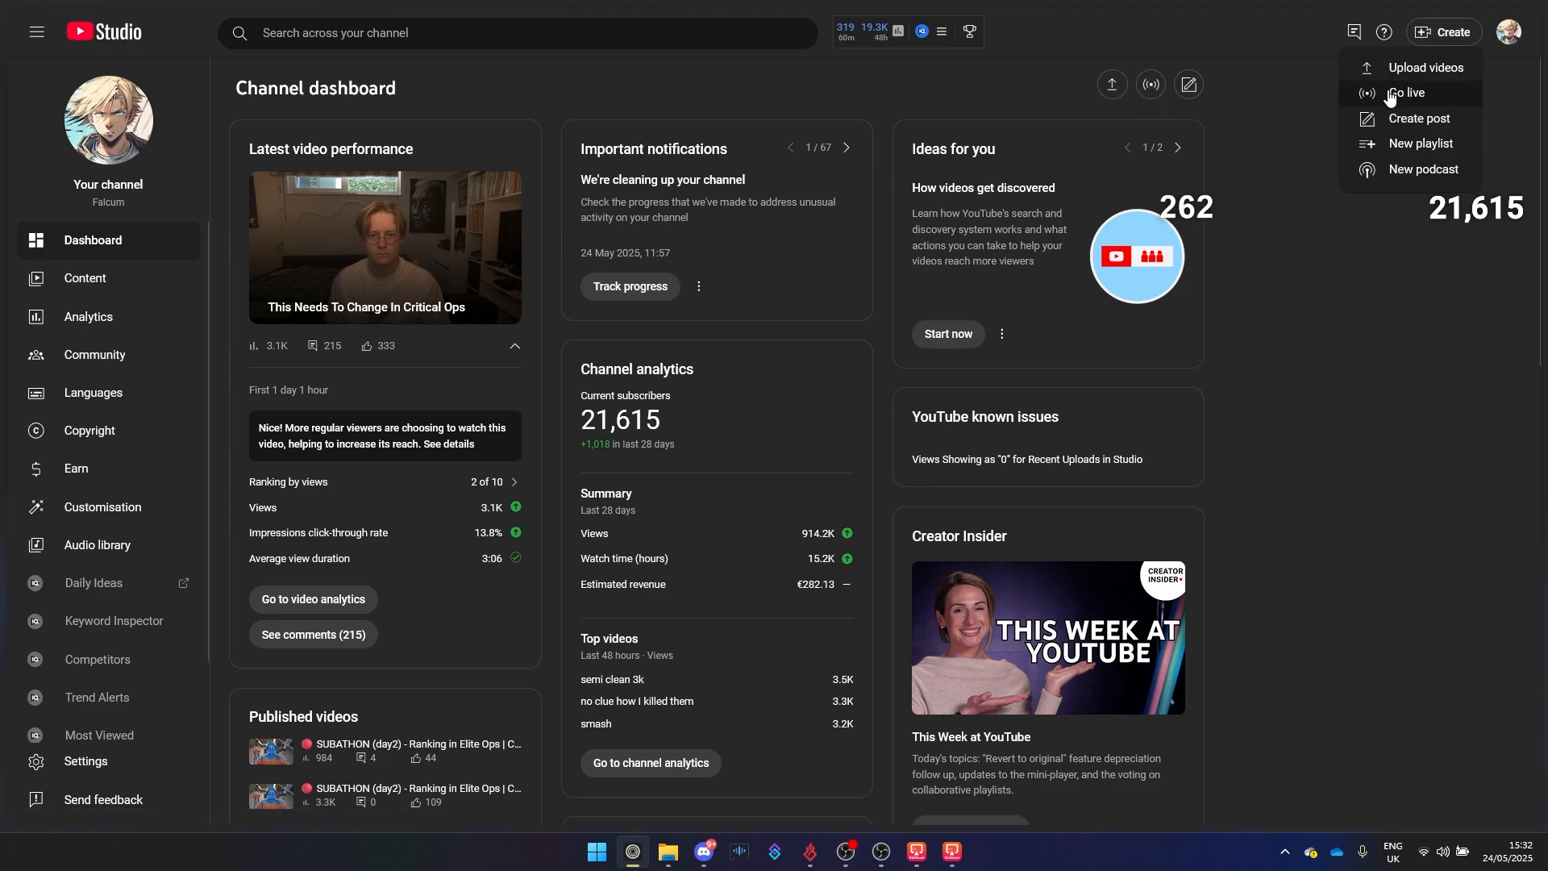
pyautogui.click(1391, 94)
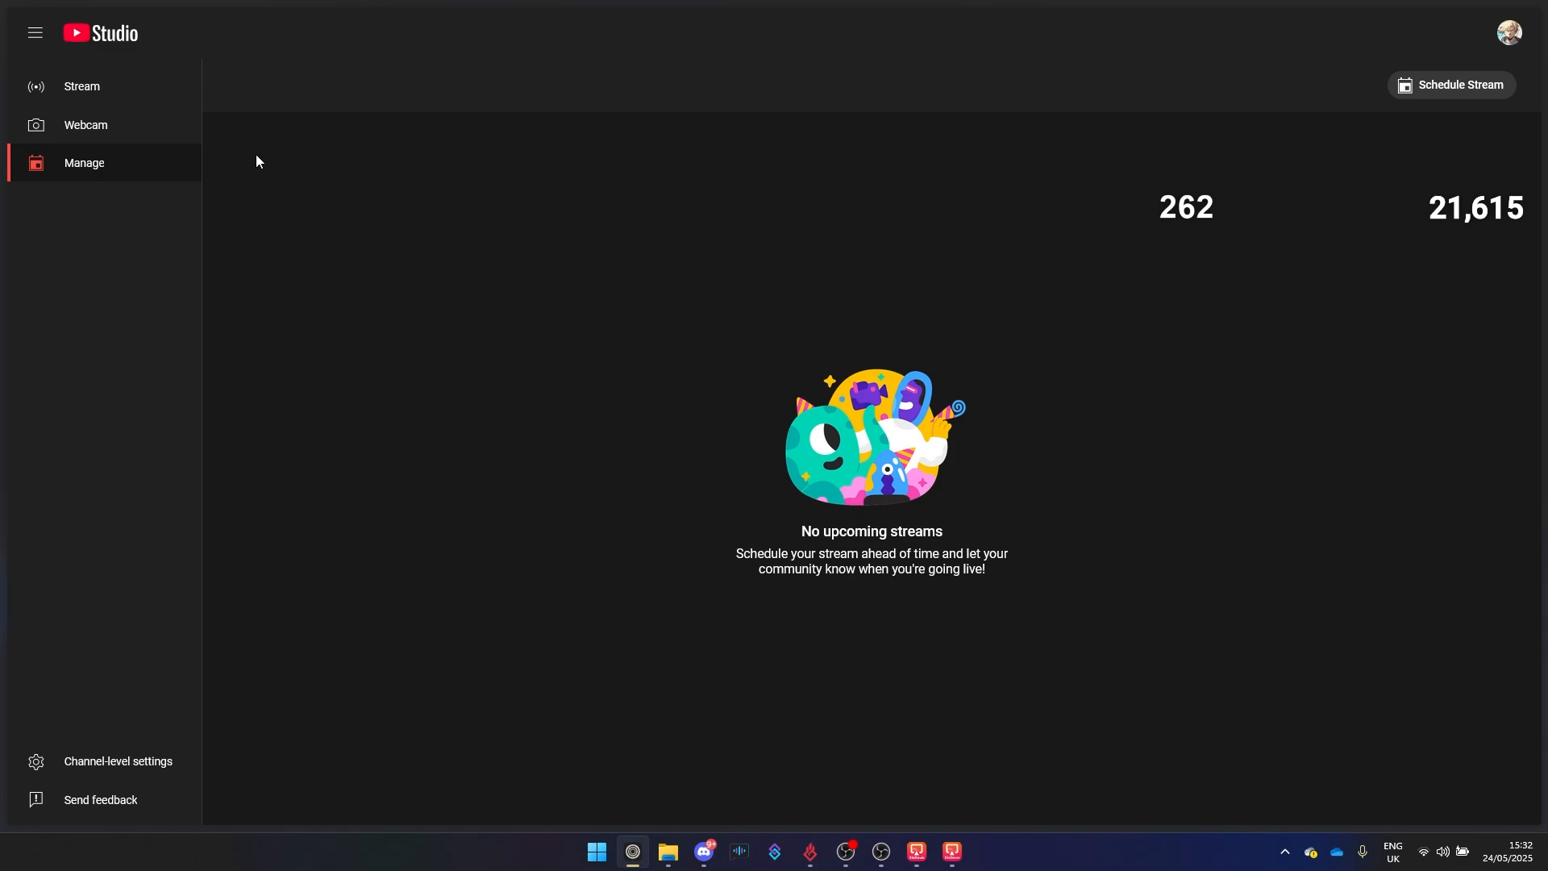
pyautogui.click(105, 90)
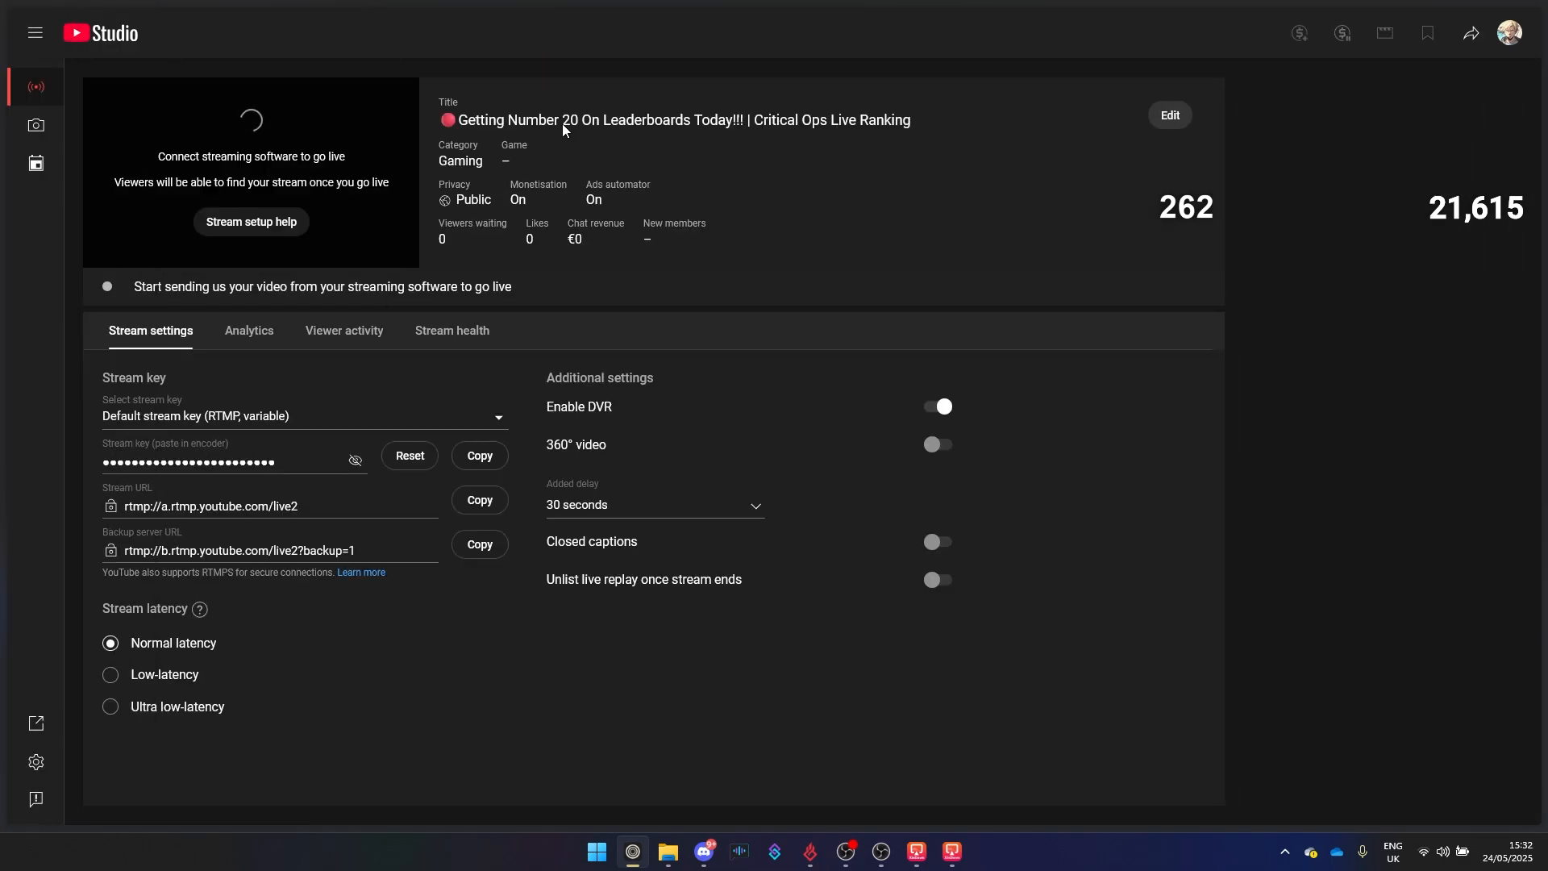
# Step: Switch to OBS Studio to check its existing broadcast entry against the YouTube Studio stream, then return to the browser
pyautogui.click(913, 853)
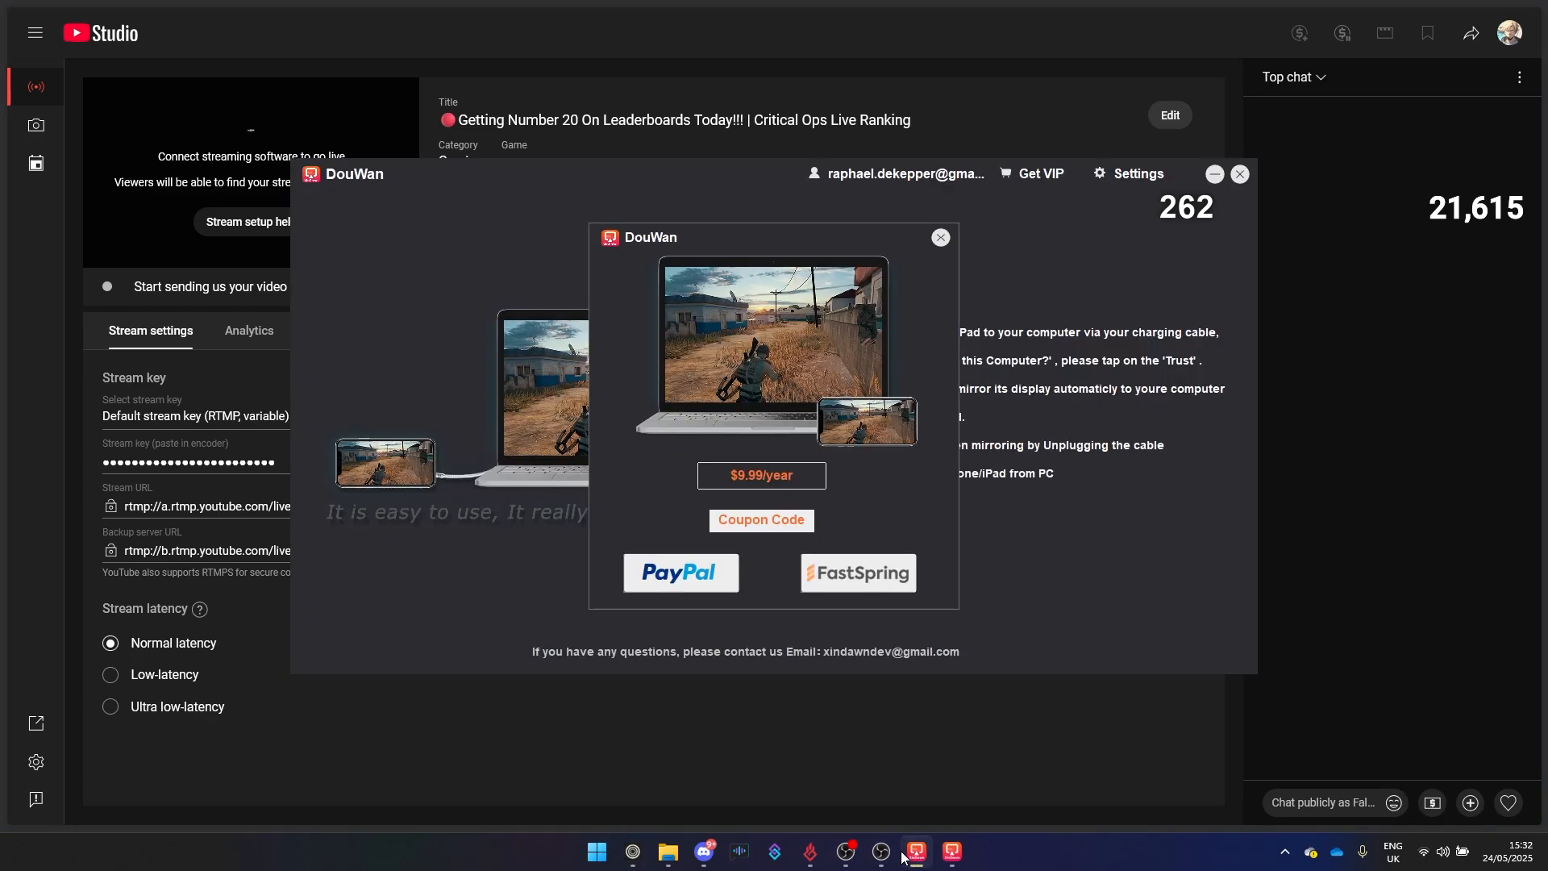
pyautogui.click(882, 851)
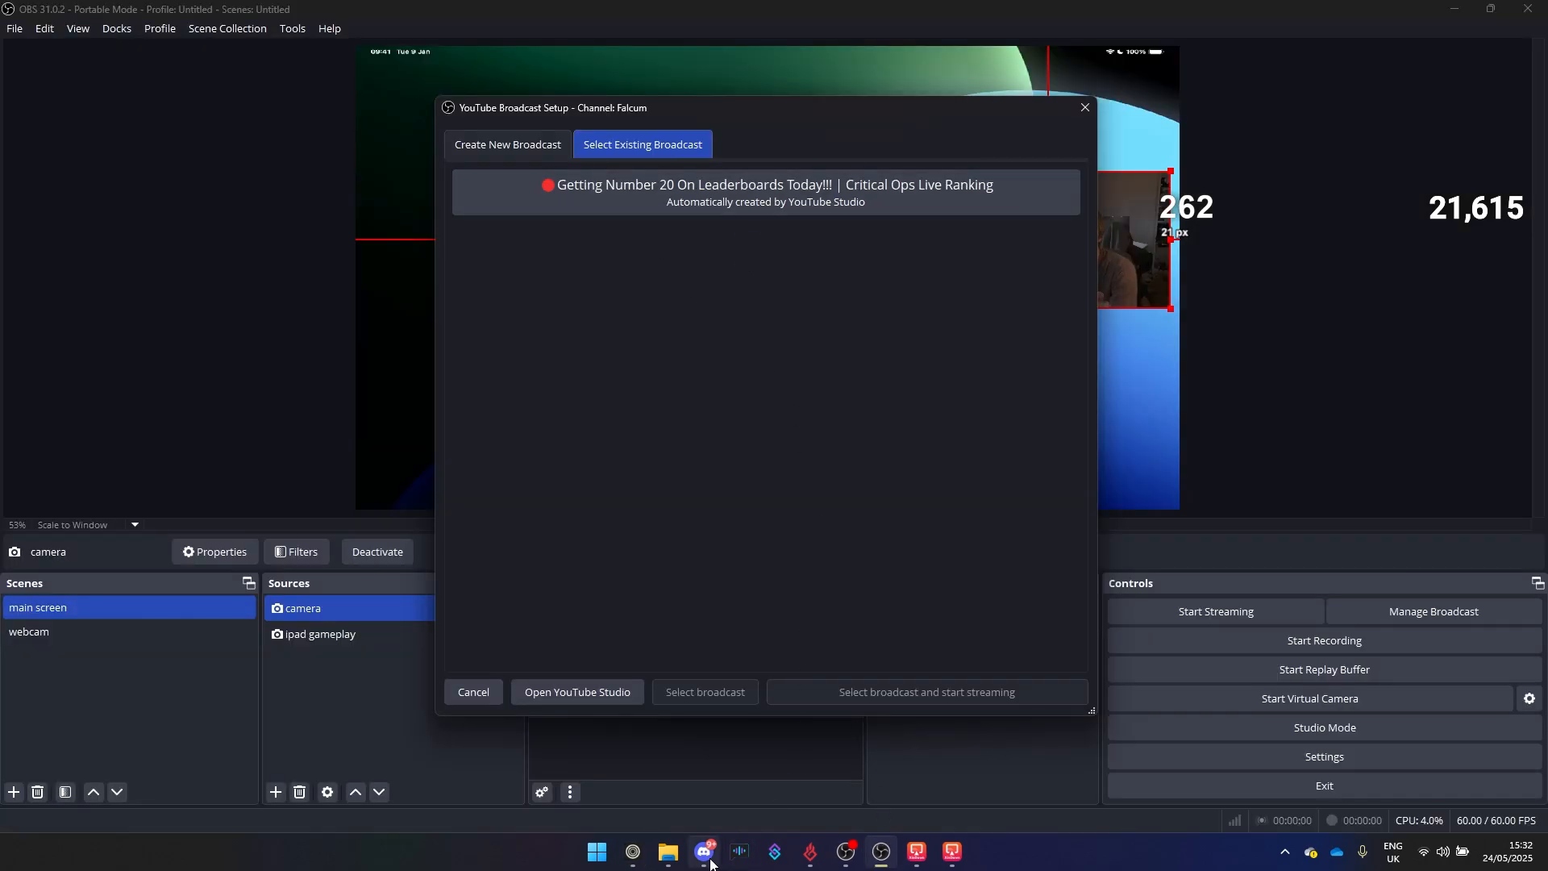
pyautogui.click(633, 852)
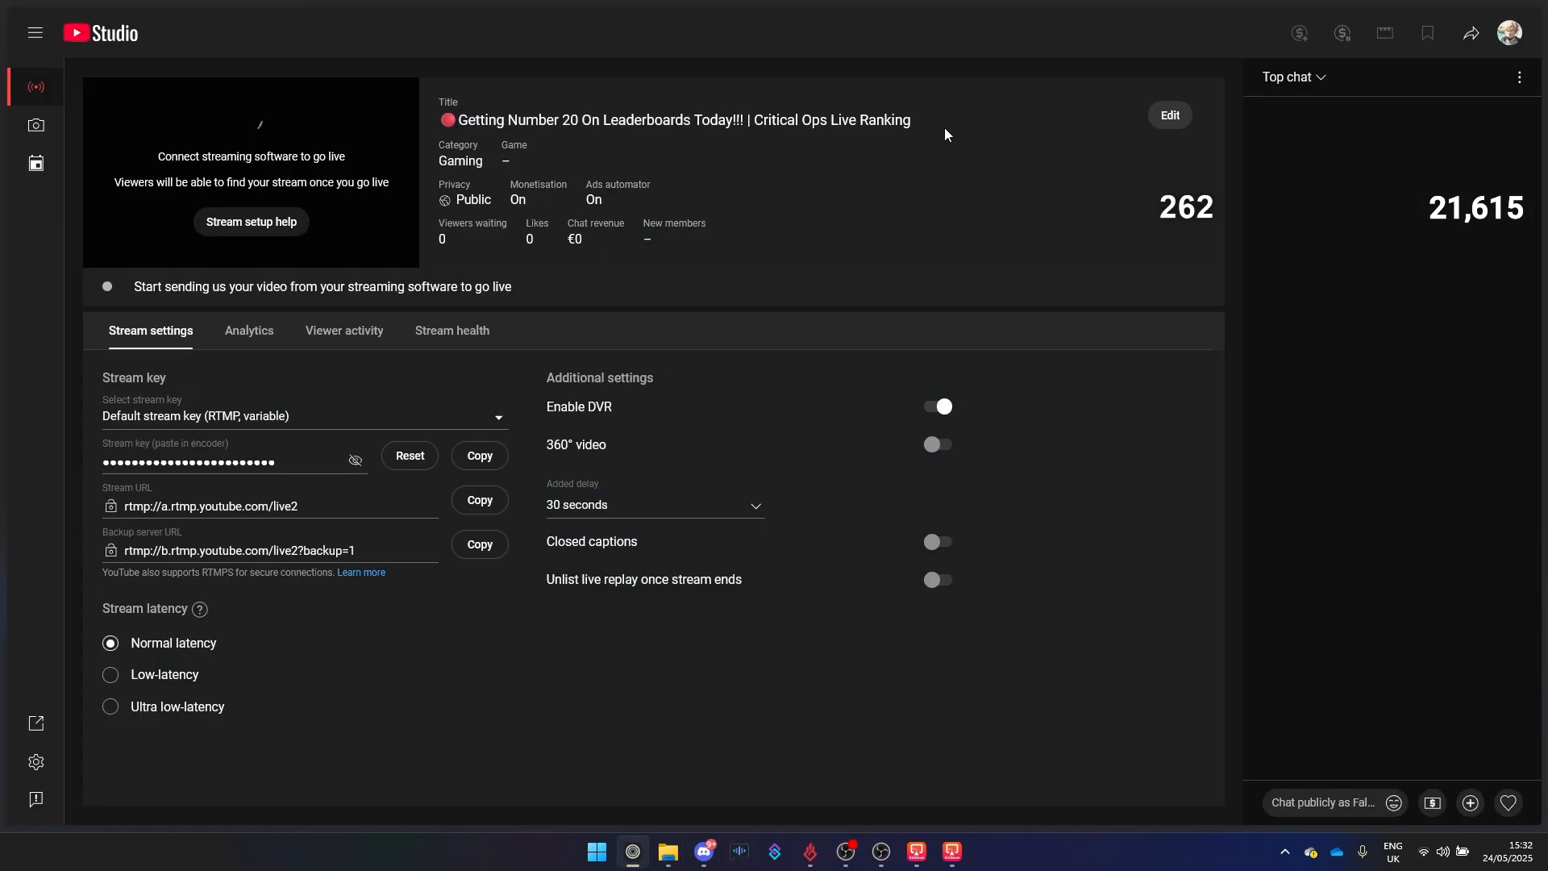
# Step: Start scheduling a new stream in YouTube Studio and browse the previous streams whose settings can be reused
pyautogui.click(36, 163)
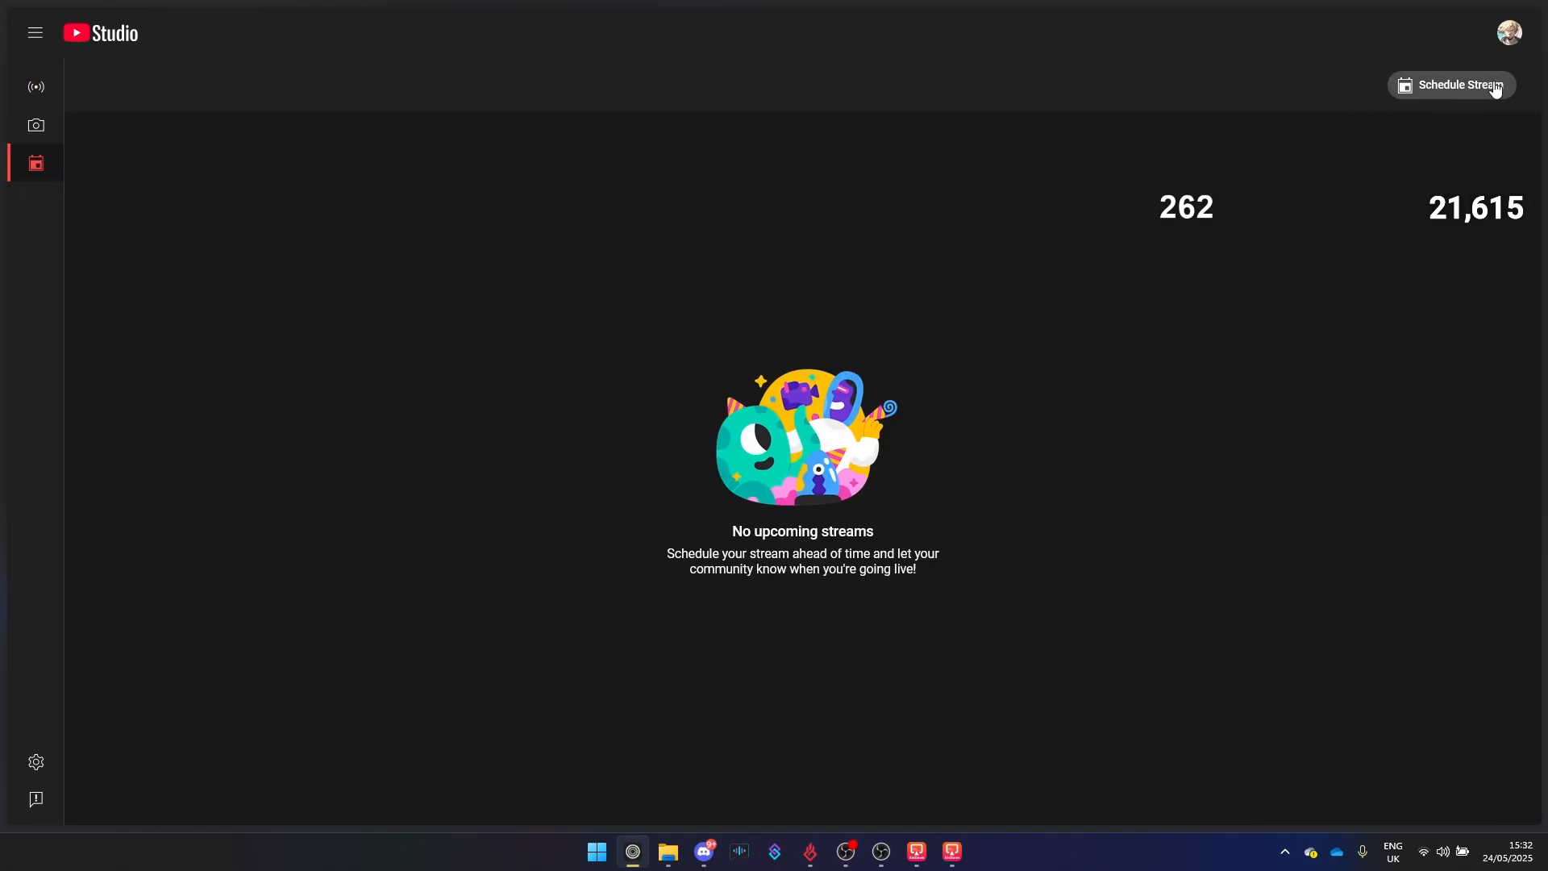
pyautogui.click(1473, 94)
pyautogui.click(875, 476)
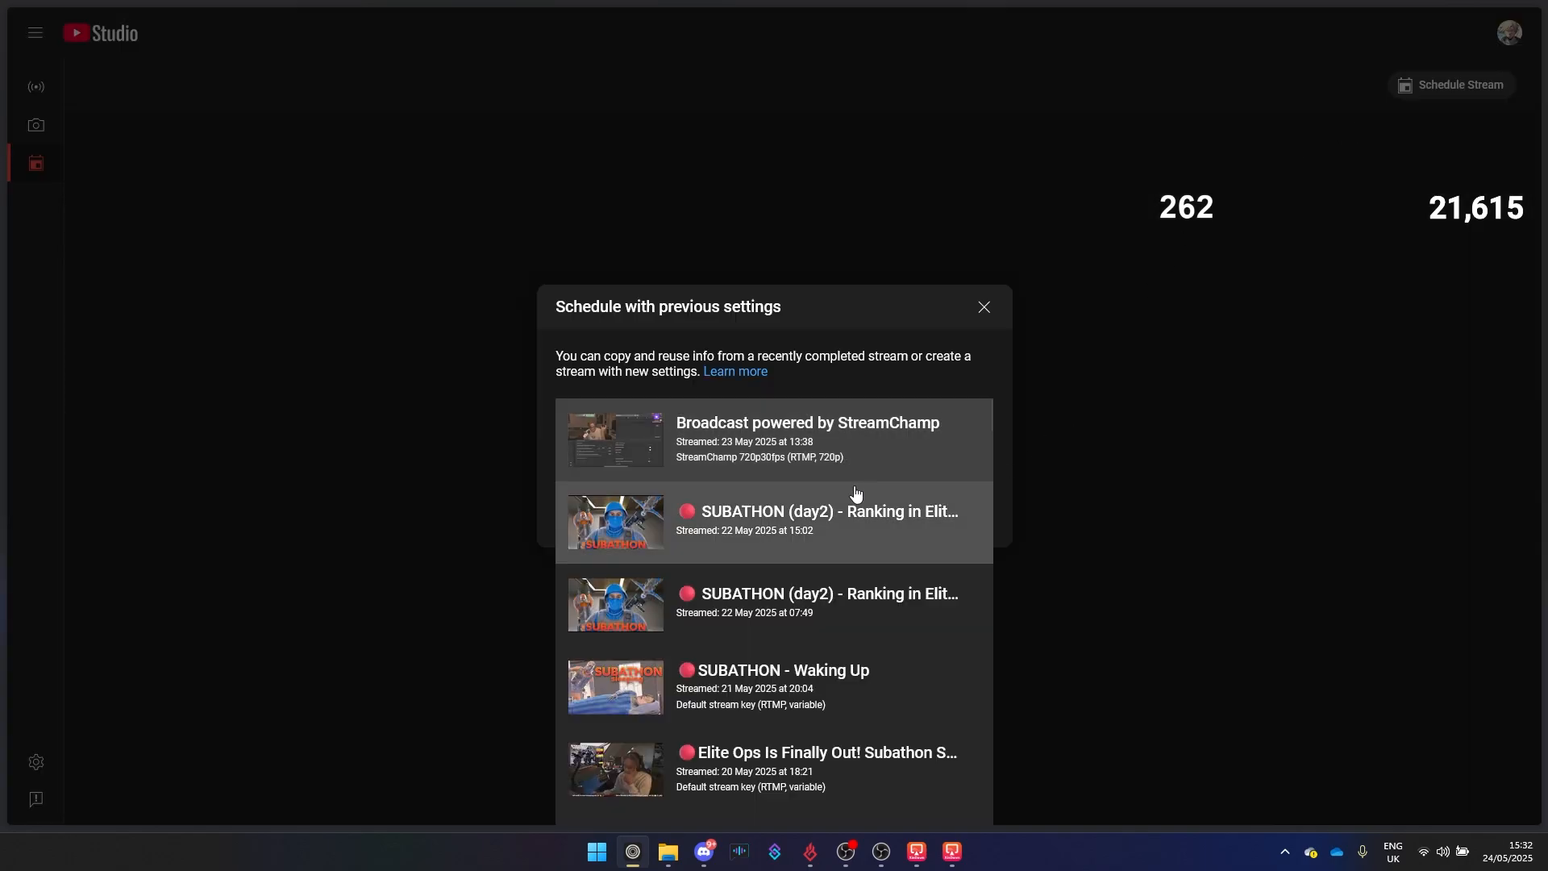
pyautogui.click(846, 431)
pyautogui.click(847, 431)
pyautogui.scroll(-10, 811, 714)
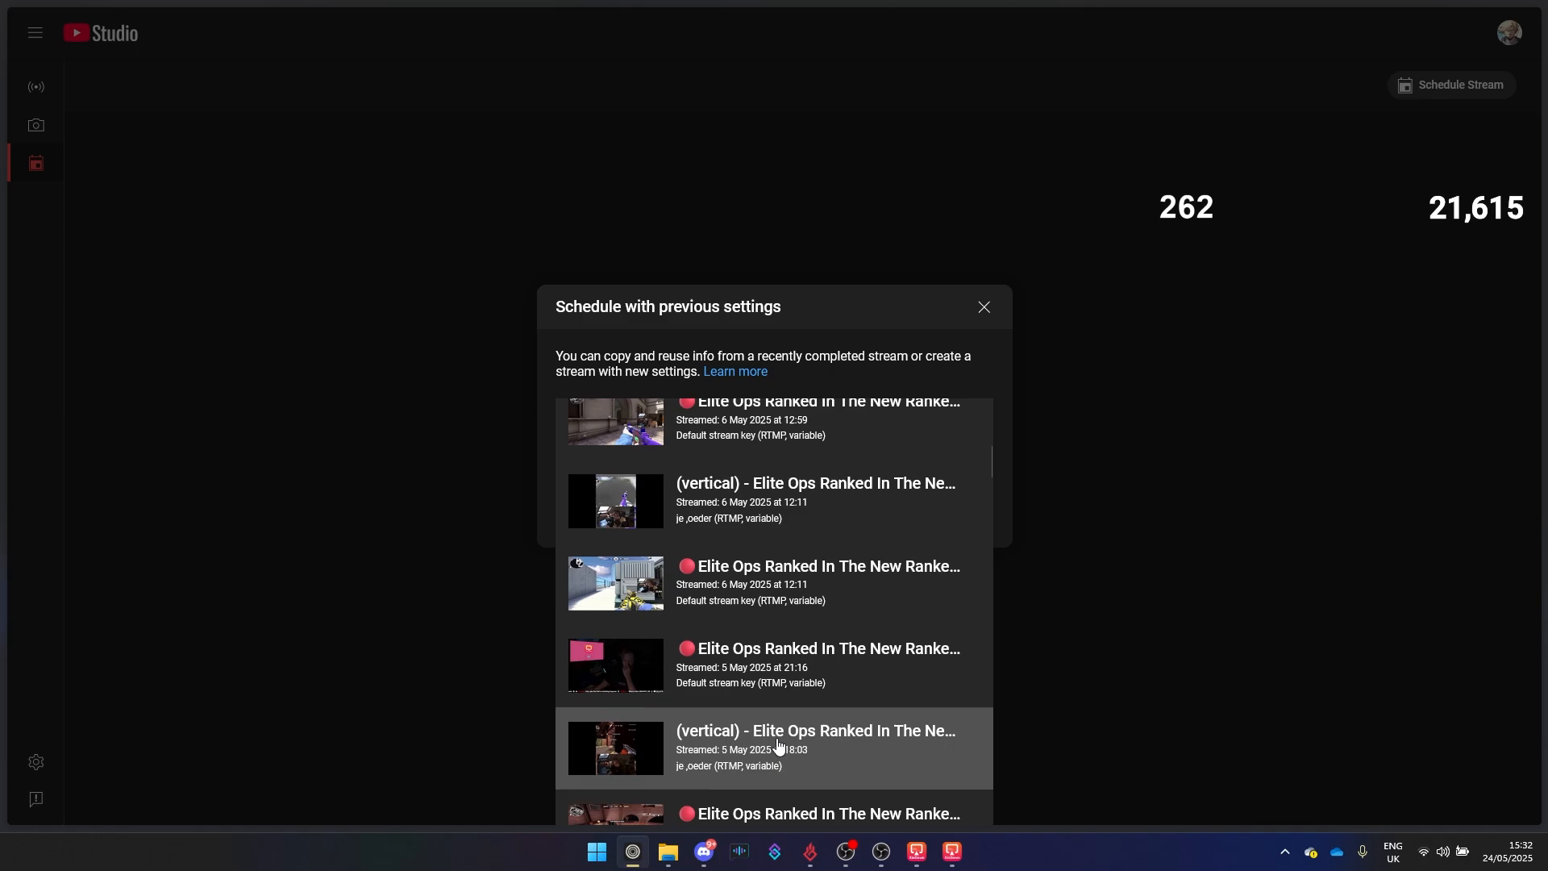
pyautogui.scroll(5, 767, 714)
pyautogui.scroll(5, 767, 714)
pyautogui.click(877, 403)
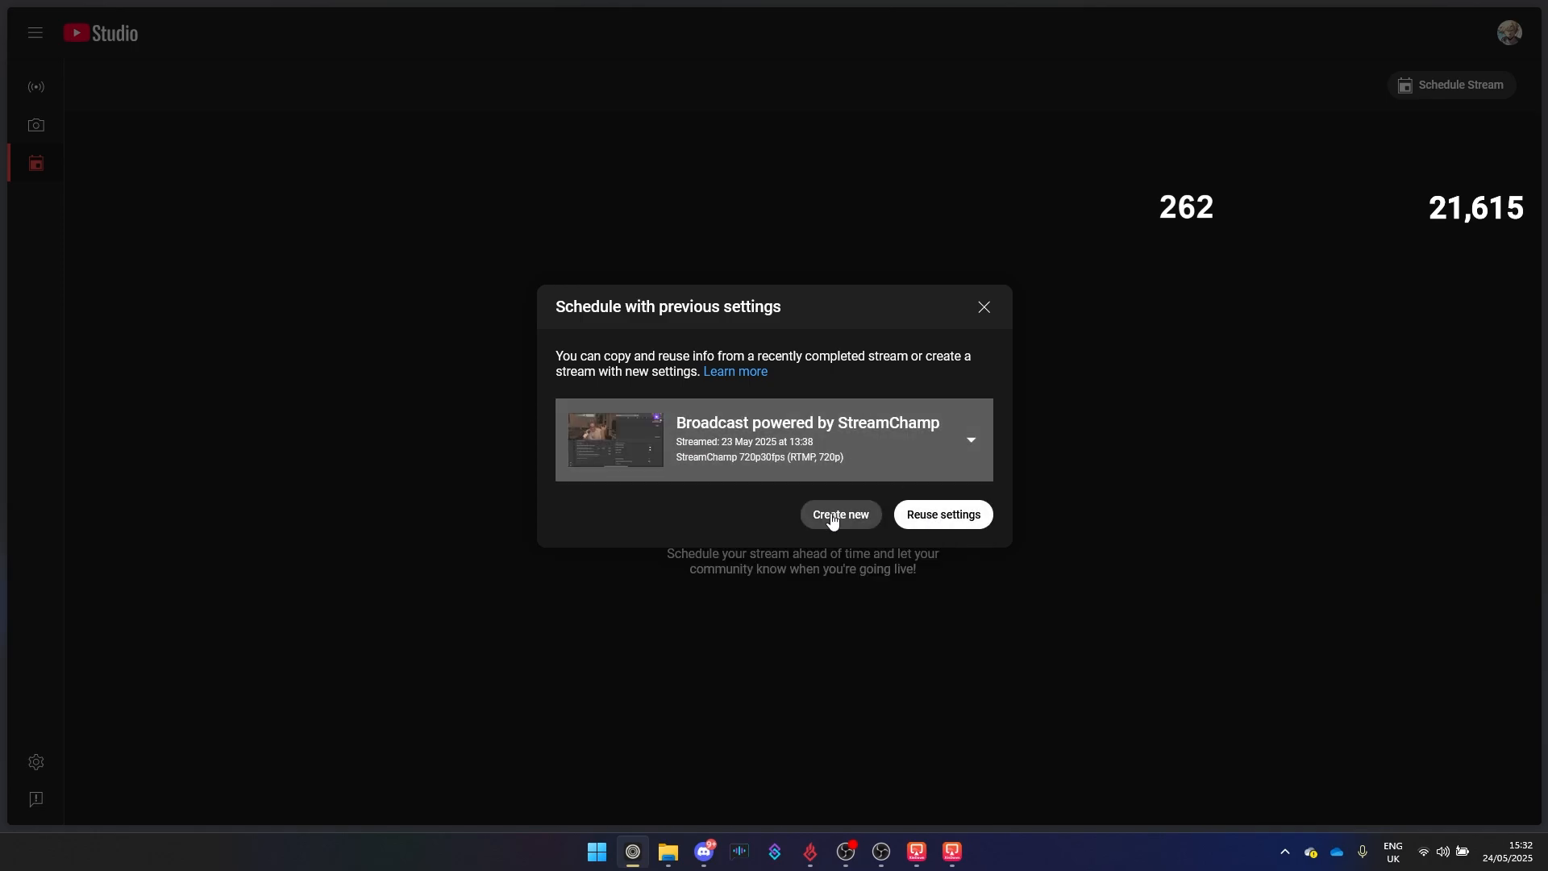
# Step: Create a new stream instead of reusing settings and enter "like like 25 yo" as its title
pyautogui.scroll(-5, 710, 442)
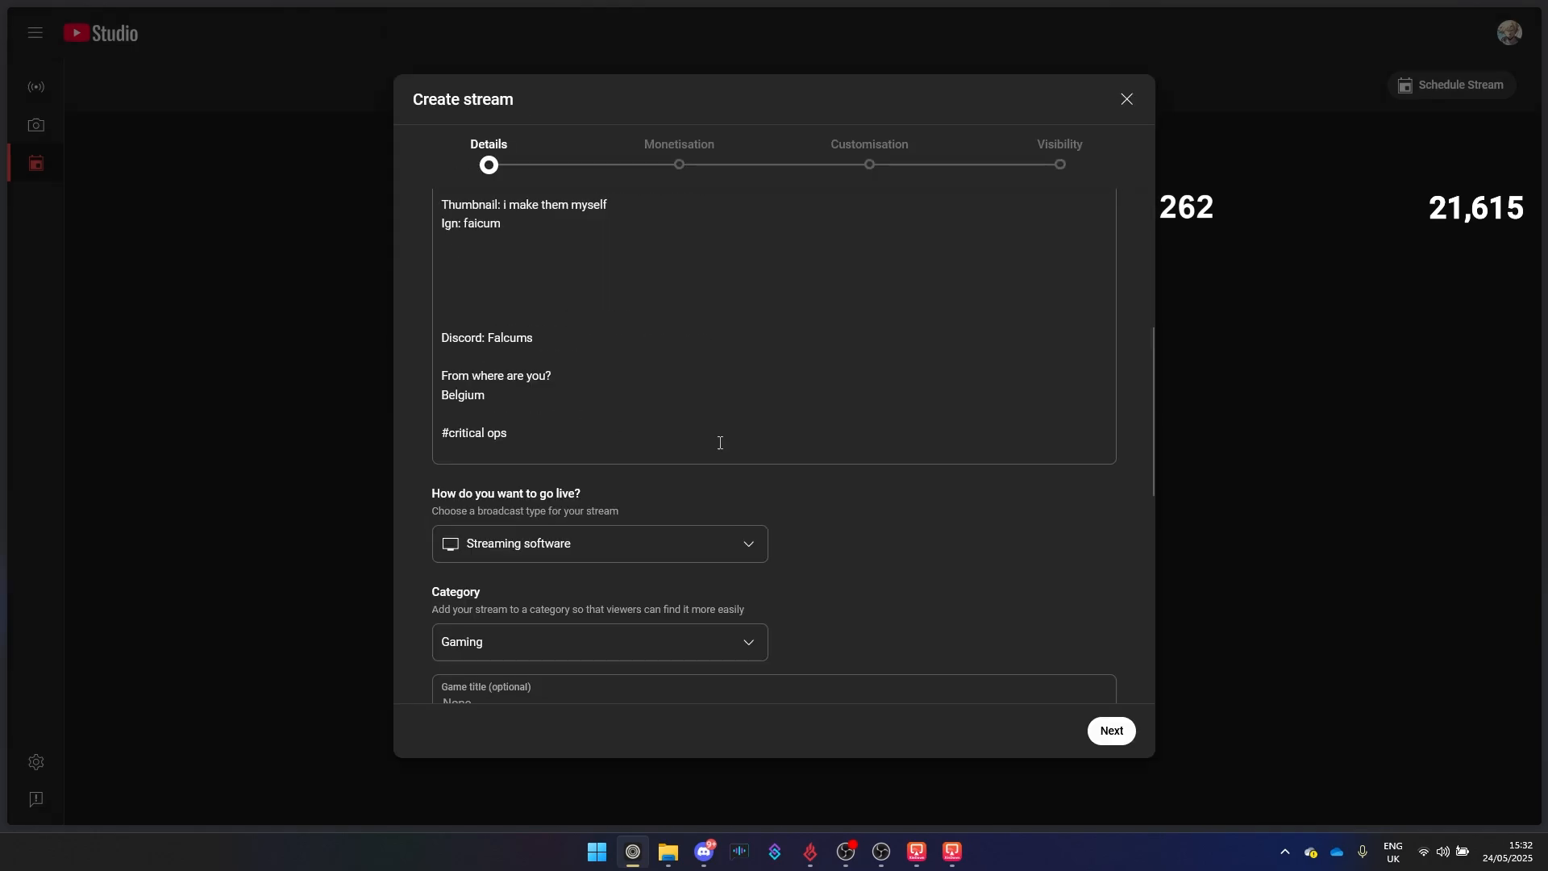
pyautogui.scroll(5, 719, 439)
pyautogui.click(768, 264)
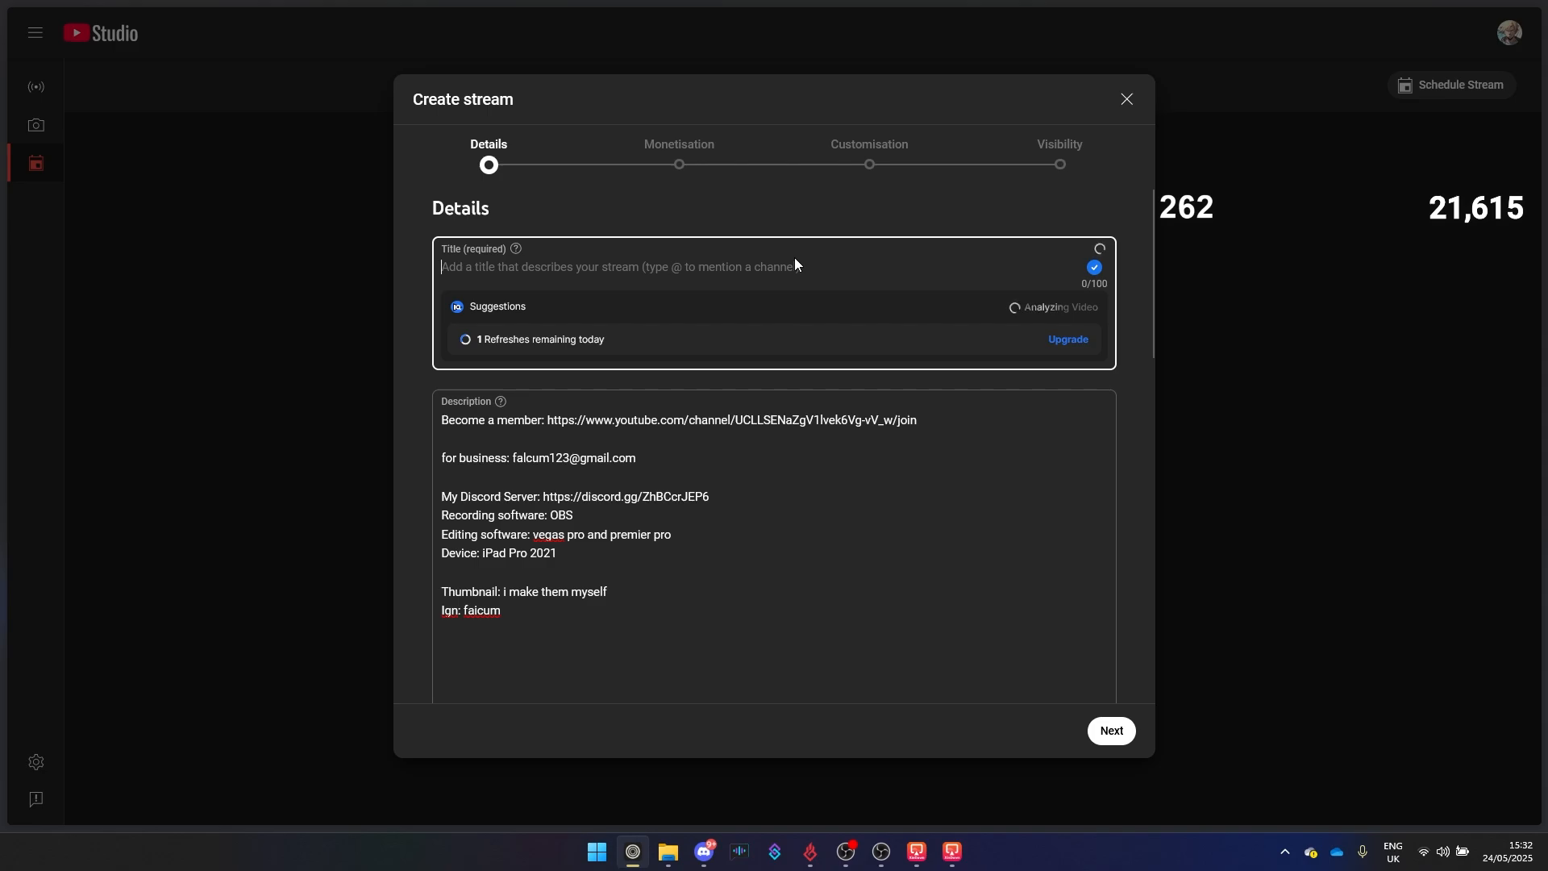
pyautogui.write('like lie')
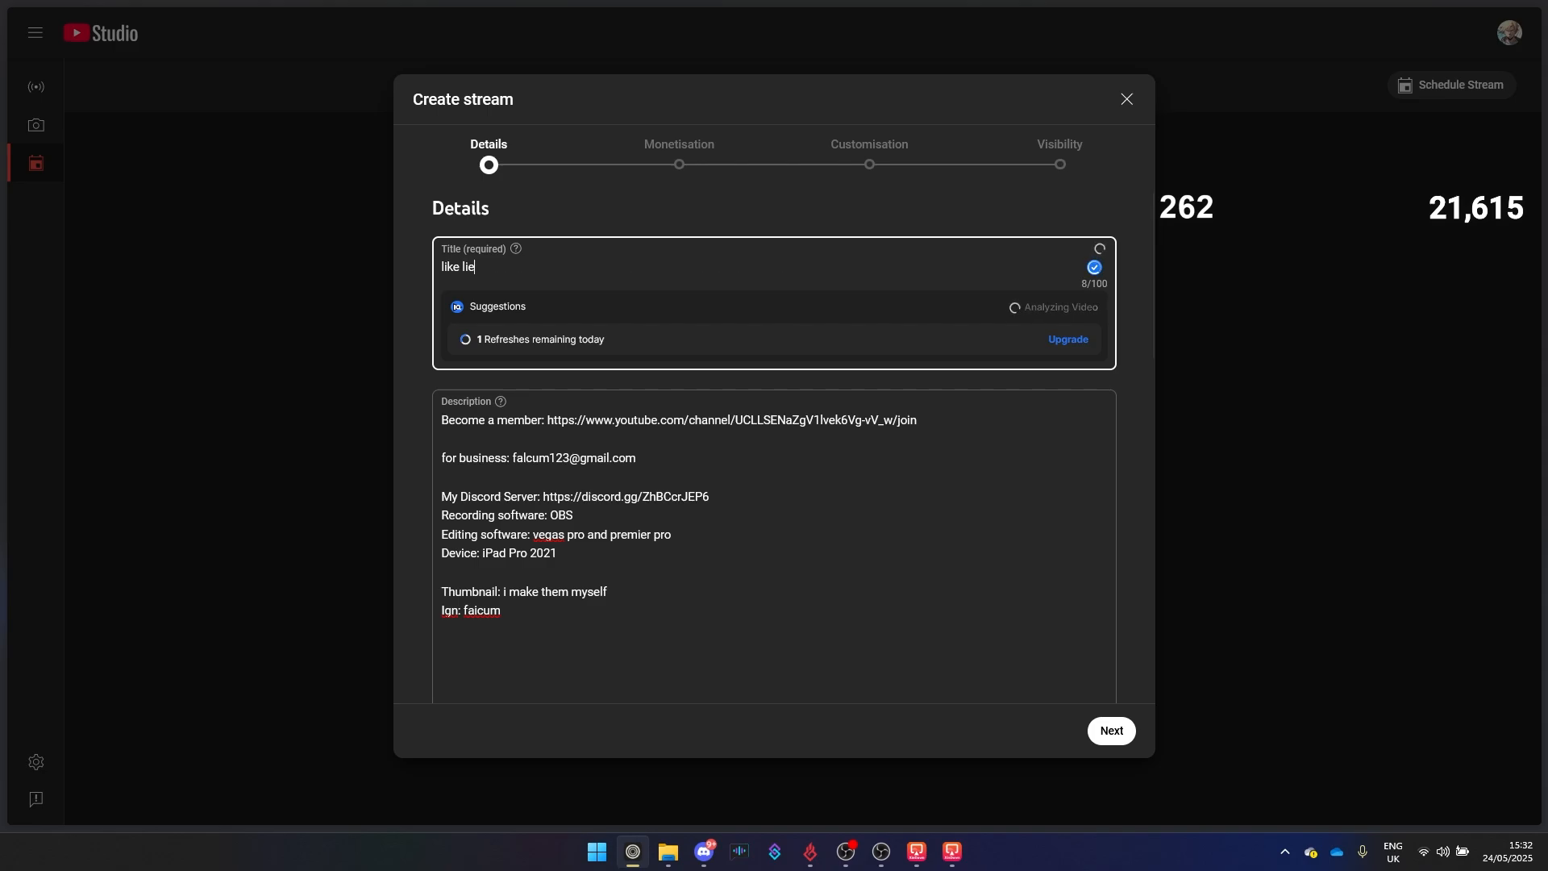
pyautogui.press('BackSpace')
pyautogui.write('ke 25 yo')
# Step: Go through Monetisation to Customisation and limit chat participants to subscribers with a minimum subscribe time of any duration
pyautogui.click(658, 171)
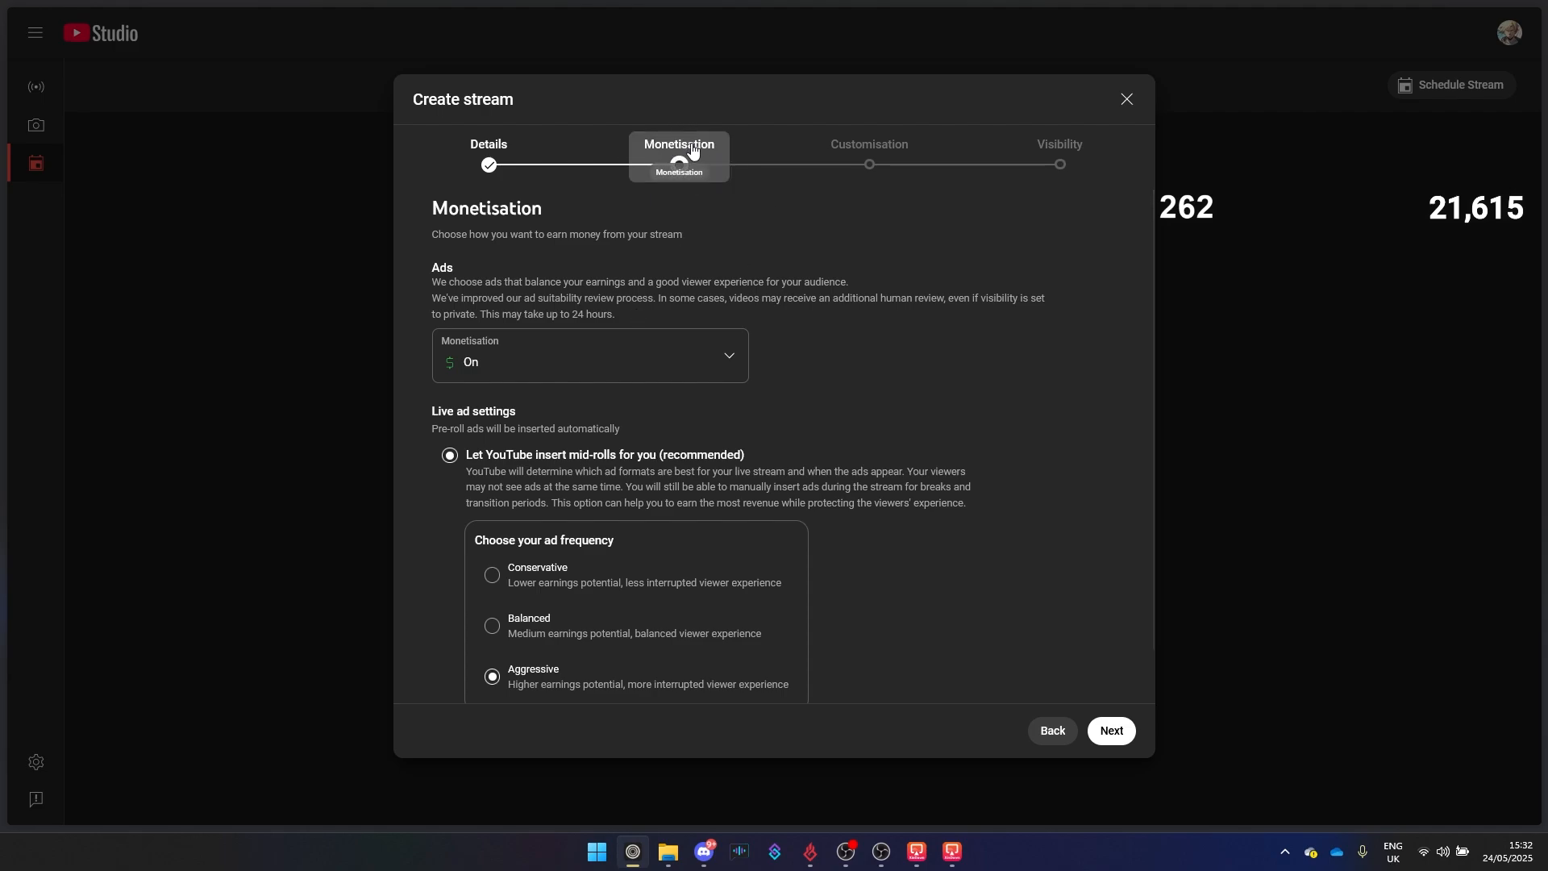
pyautogui.click(905, 171)
pyautogui.scroll(-3, 549, 263)
pyautogui.scroll(2, 666, 363)
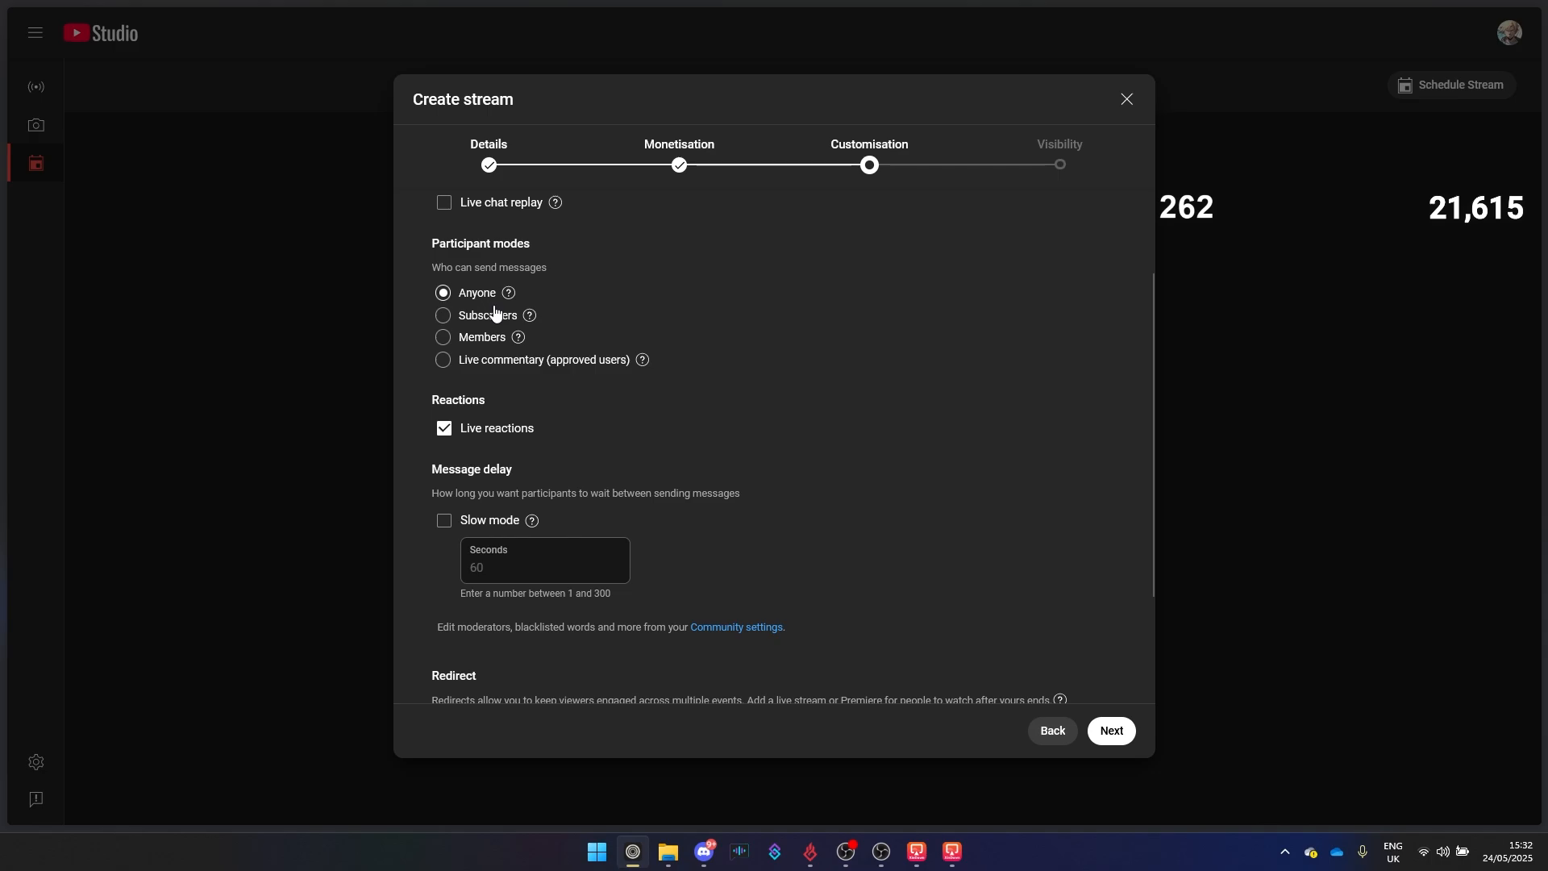
pyautogui.click(495, 317)
pyautogui.click(548, 355)
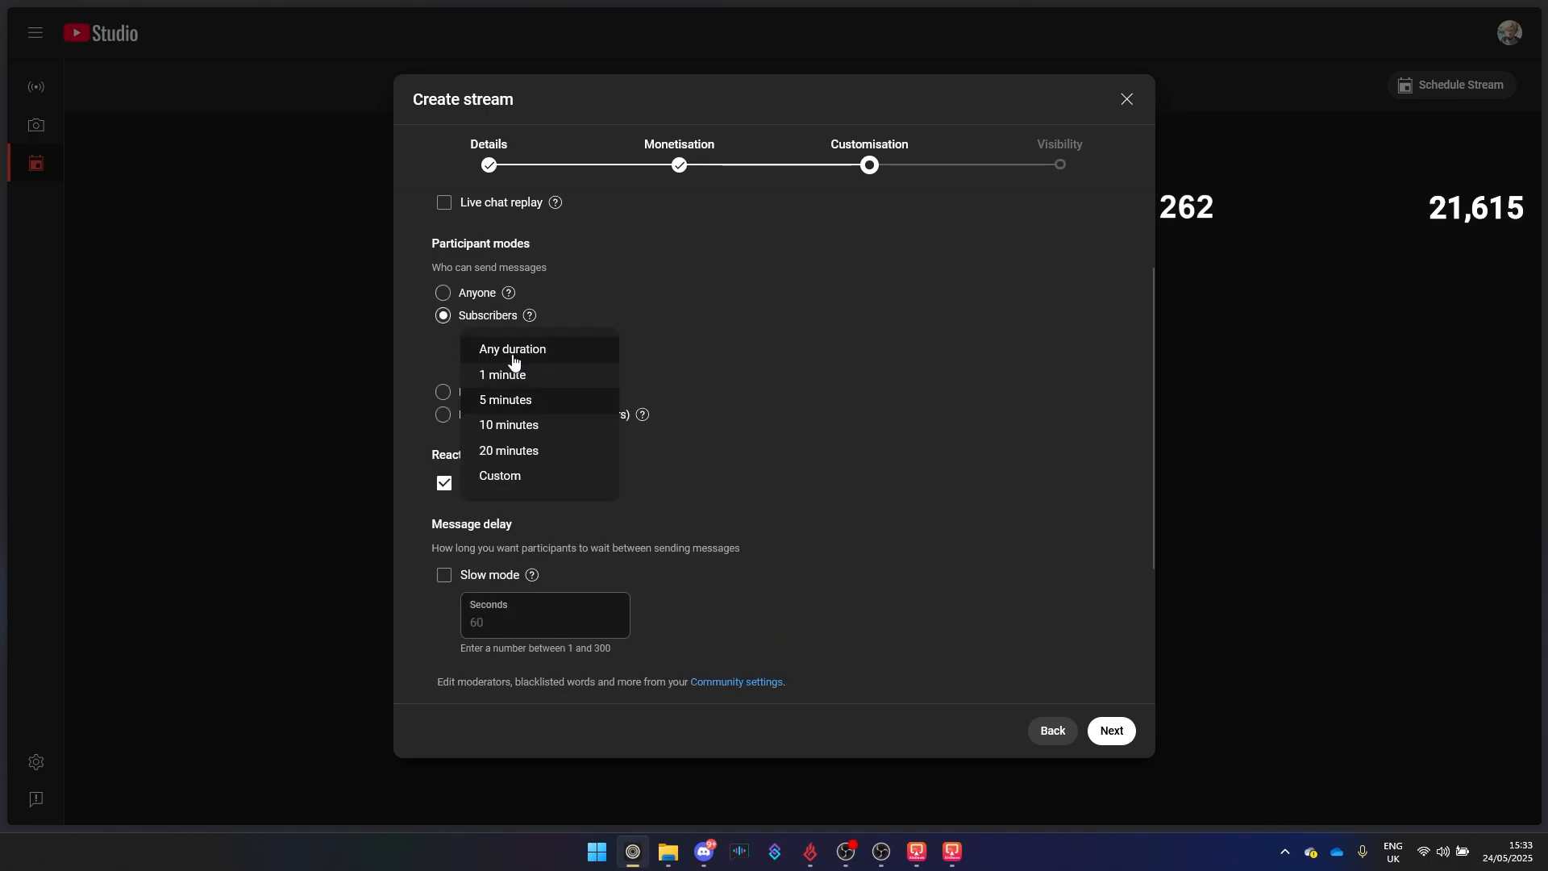
pyautogui.click(513, 350)
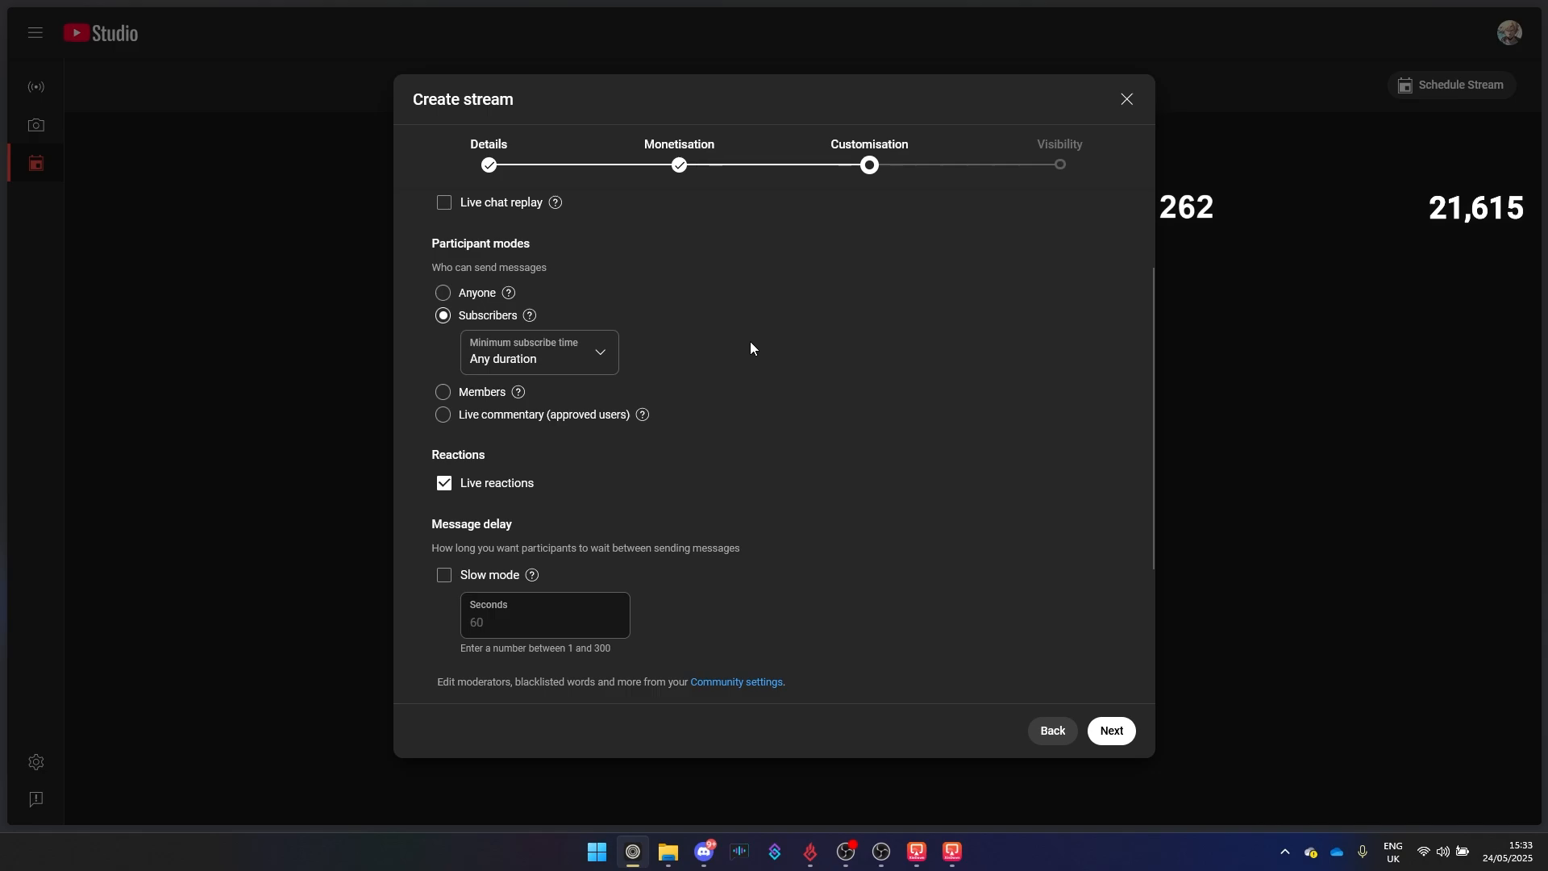
# Step: Switch the chat participant mode to Anyone and back to Subscribers
pyautogui.scroll(2, 747, 343)
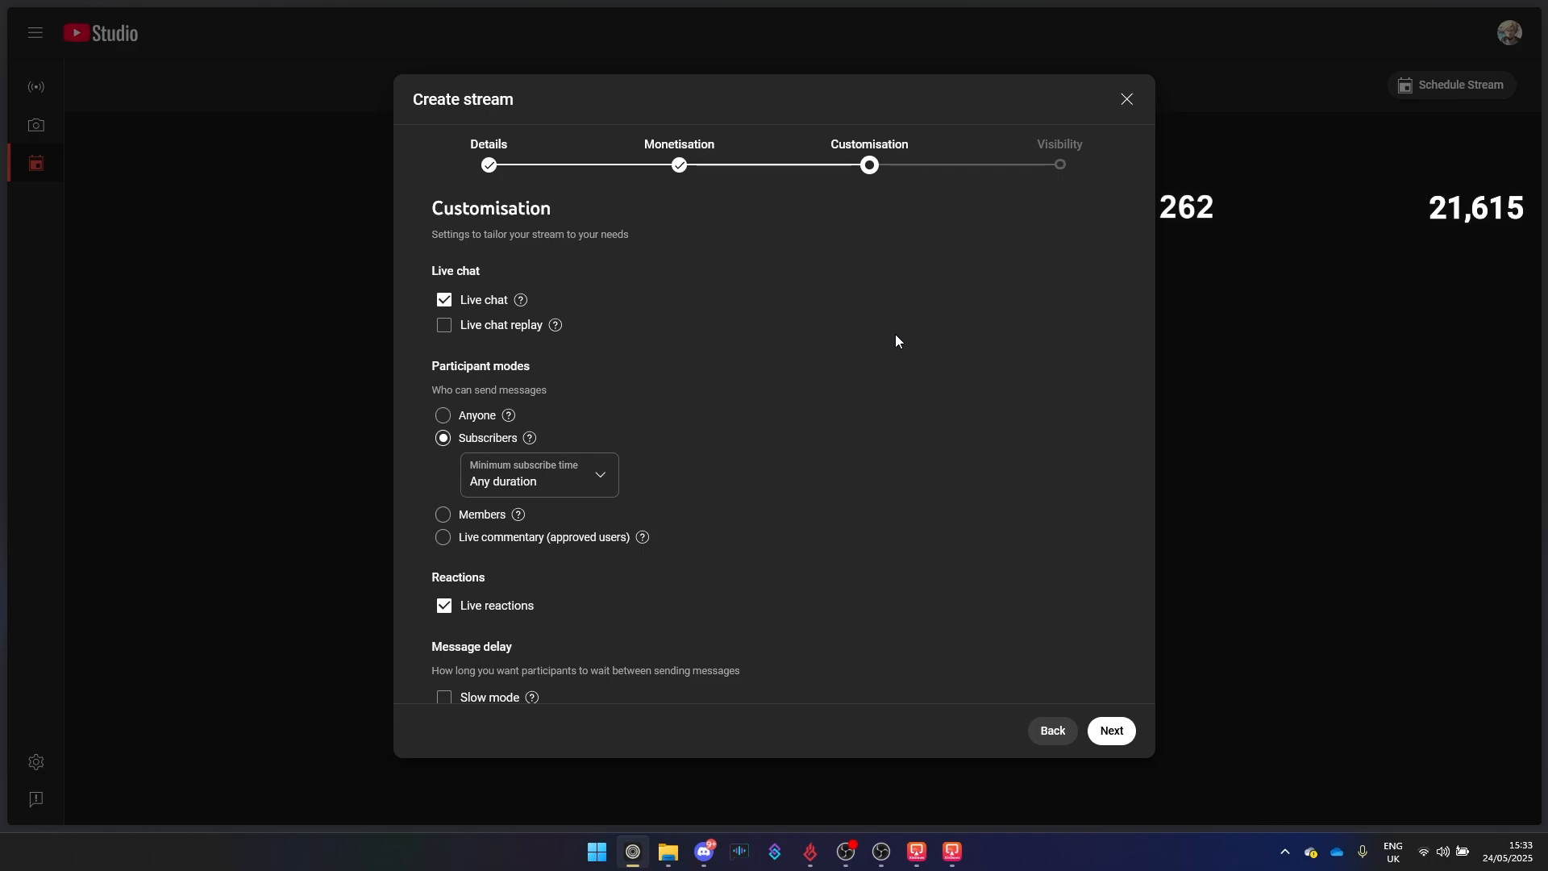
pyautogui.click(471, 417)
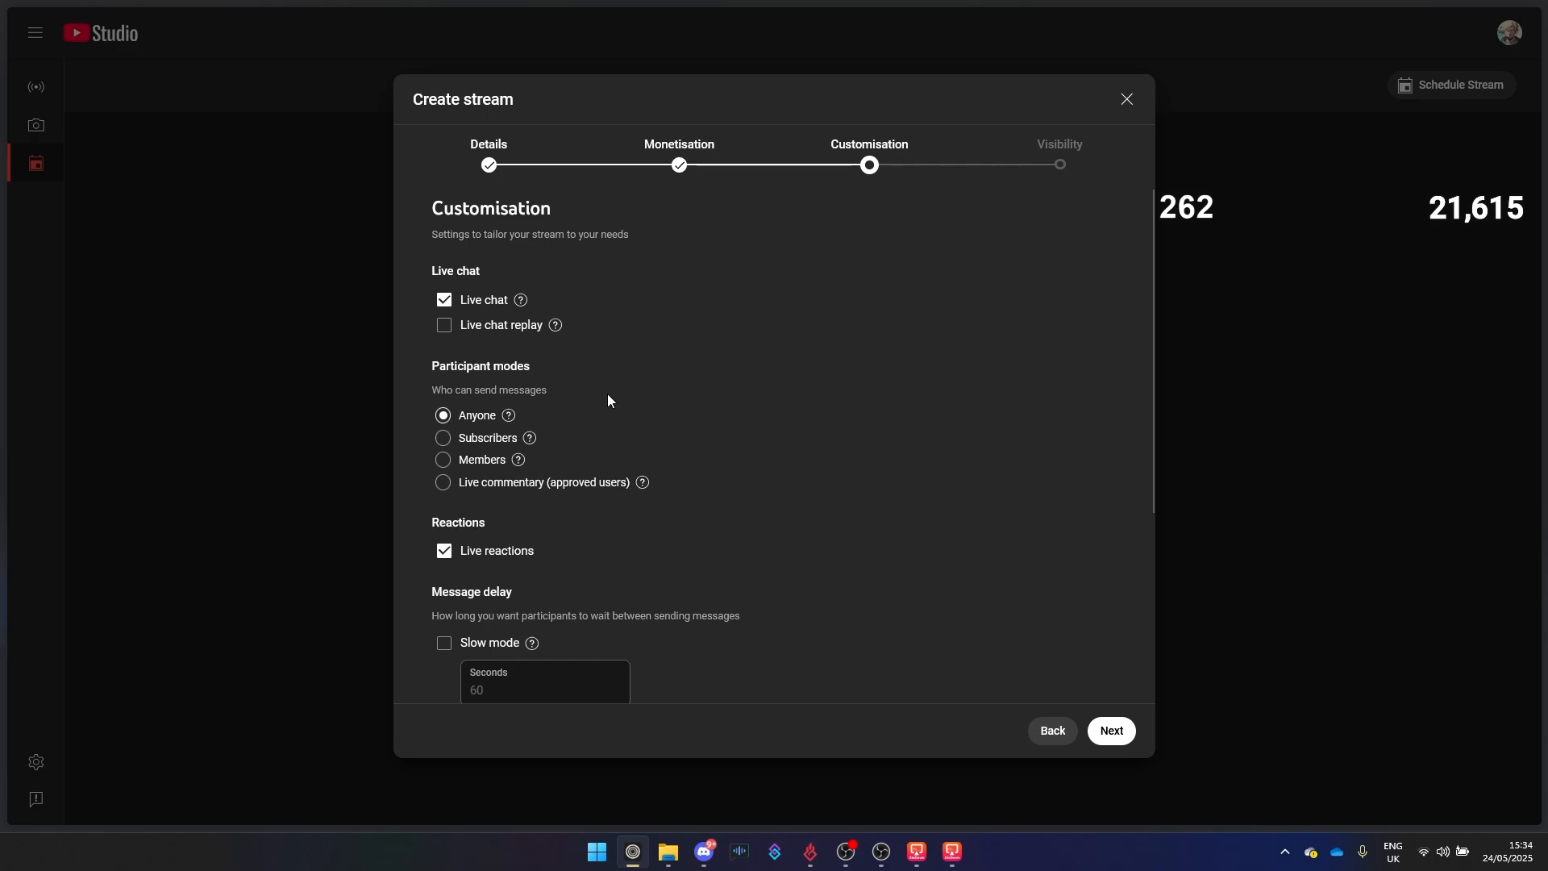
pyautogui.click(486, 438)
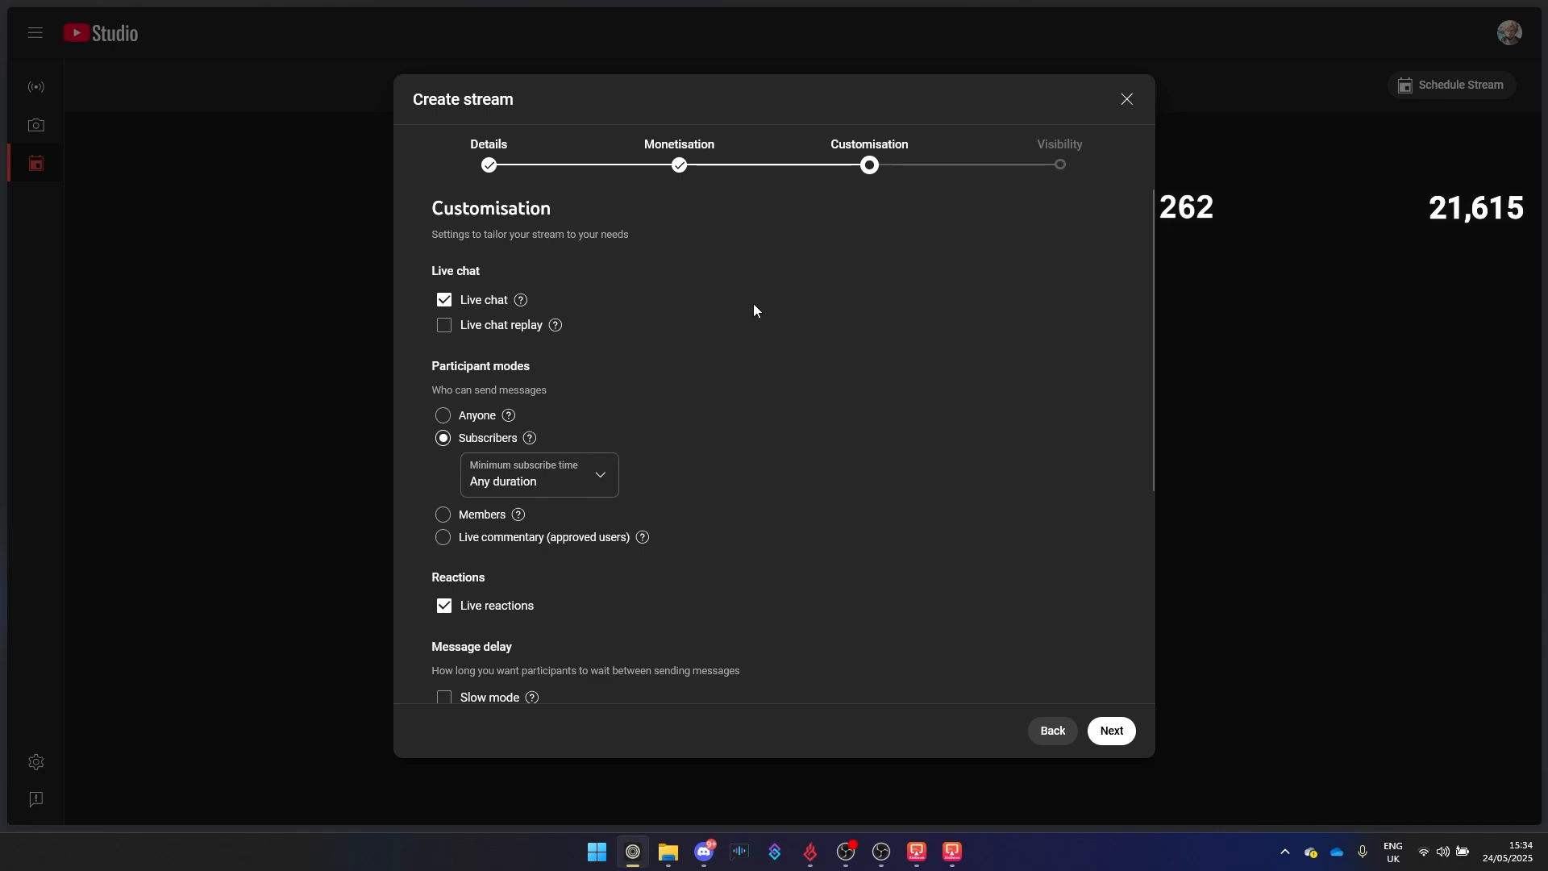
# Step: Review the remaining customisation options, set the stream's visibility to Private and finish creating it
pyautogui.scroll(-2, 843, 352)
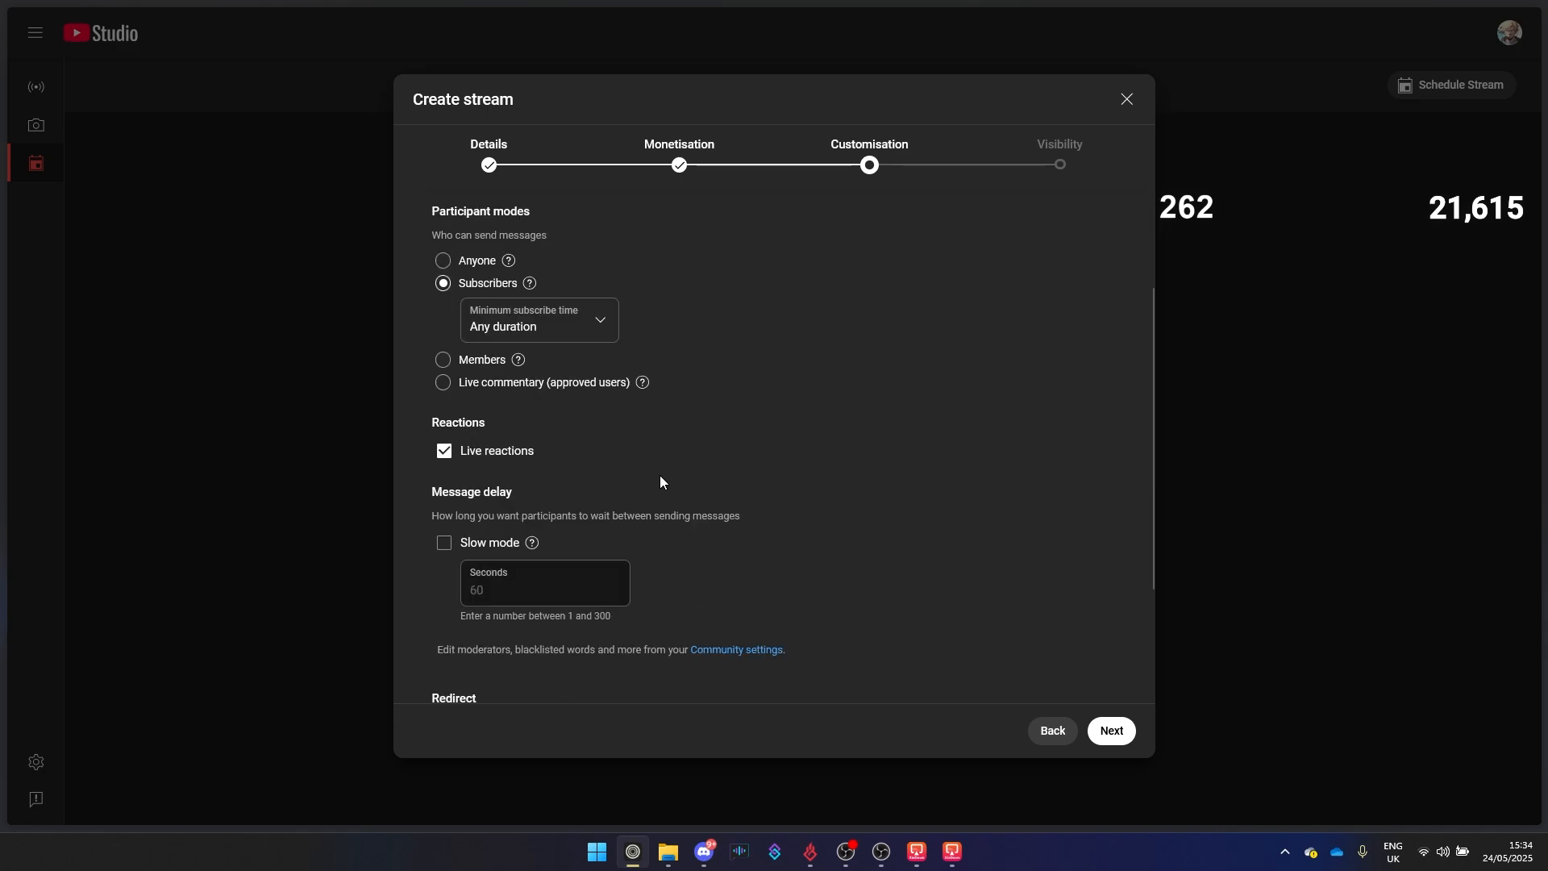
pyautogui.scroll(-2, 630, 444)
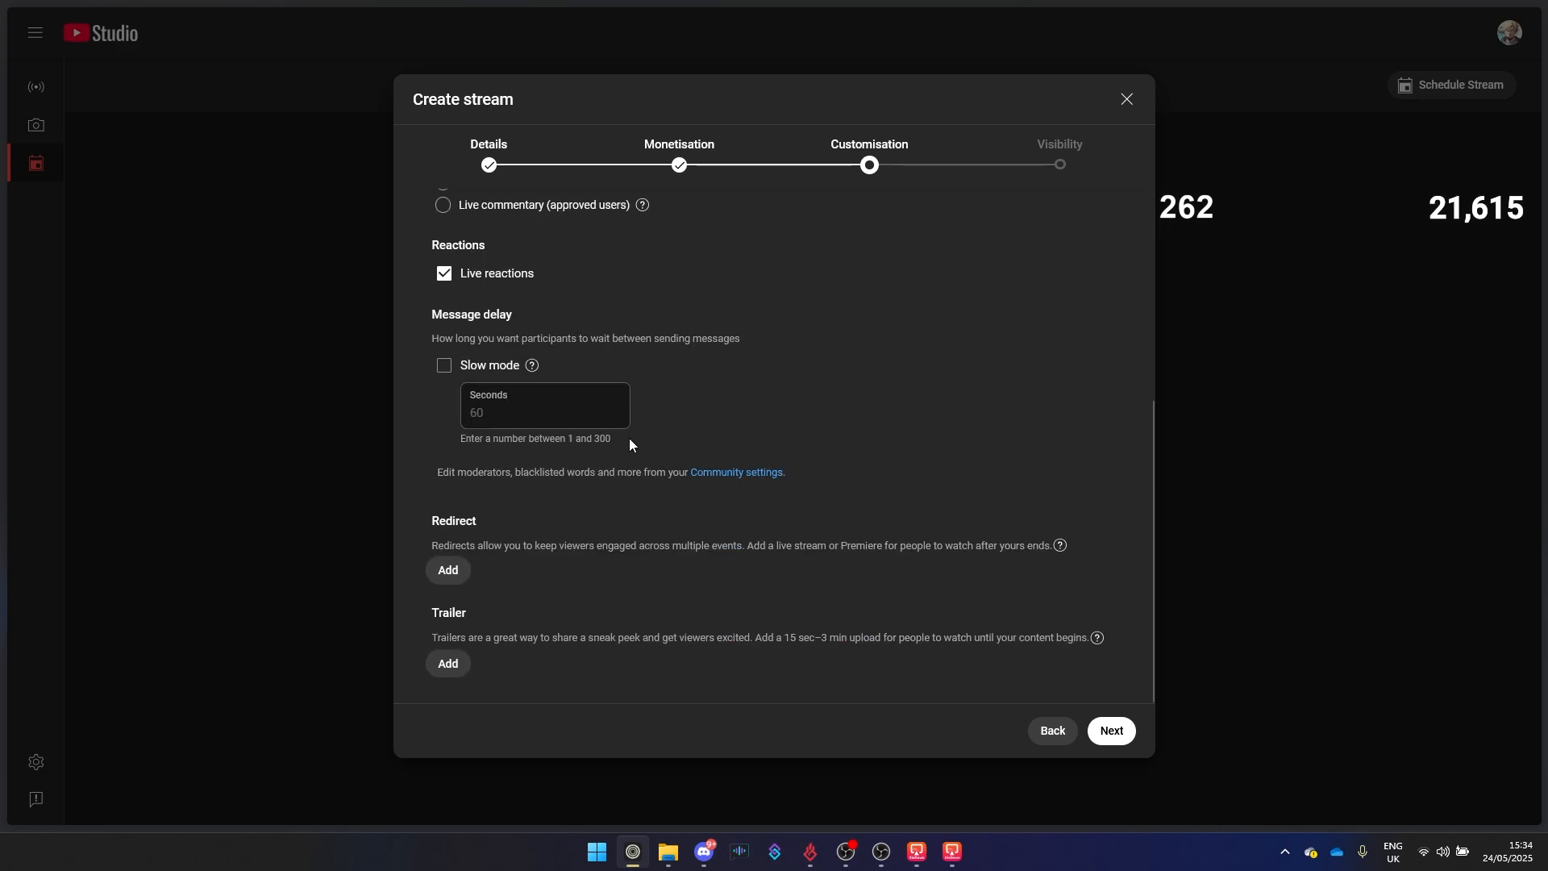
pyautogui.scroll(2, 494, 367)
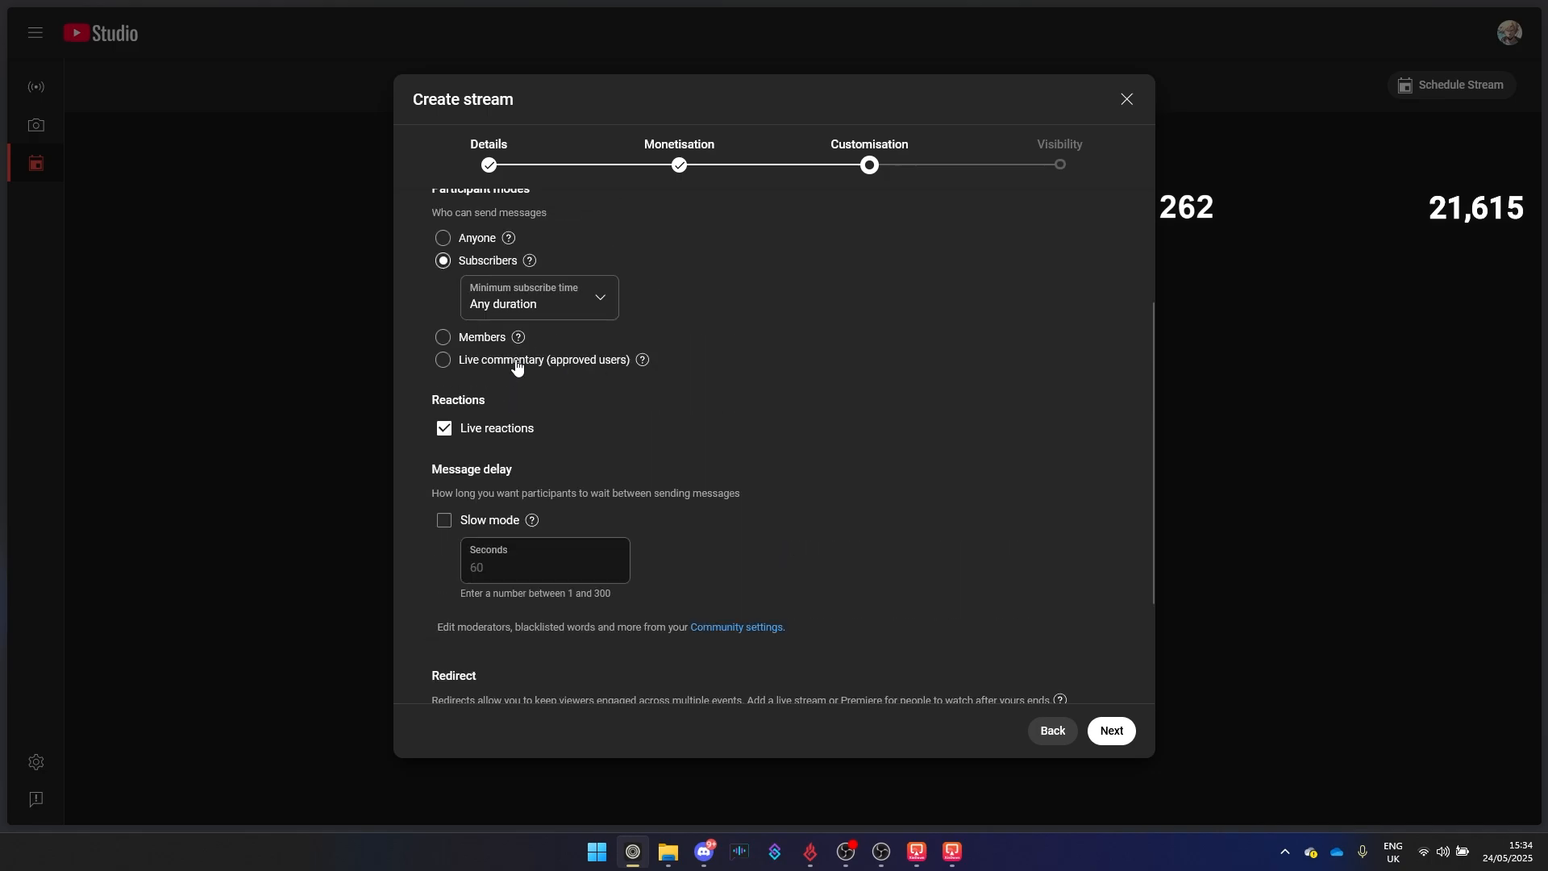
pyautogui.scroll(-1, 569, 385)
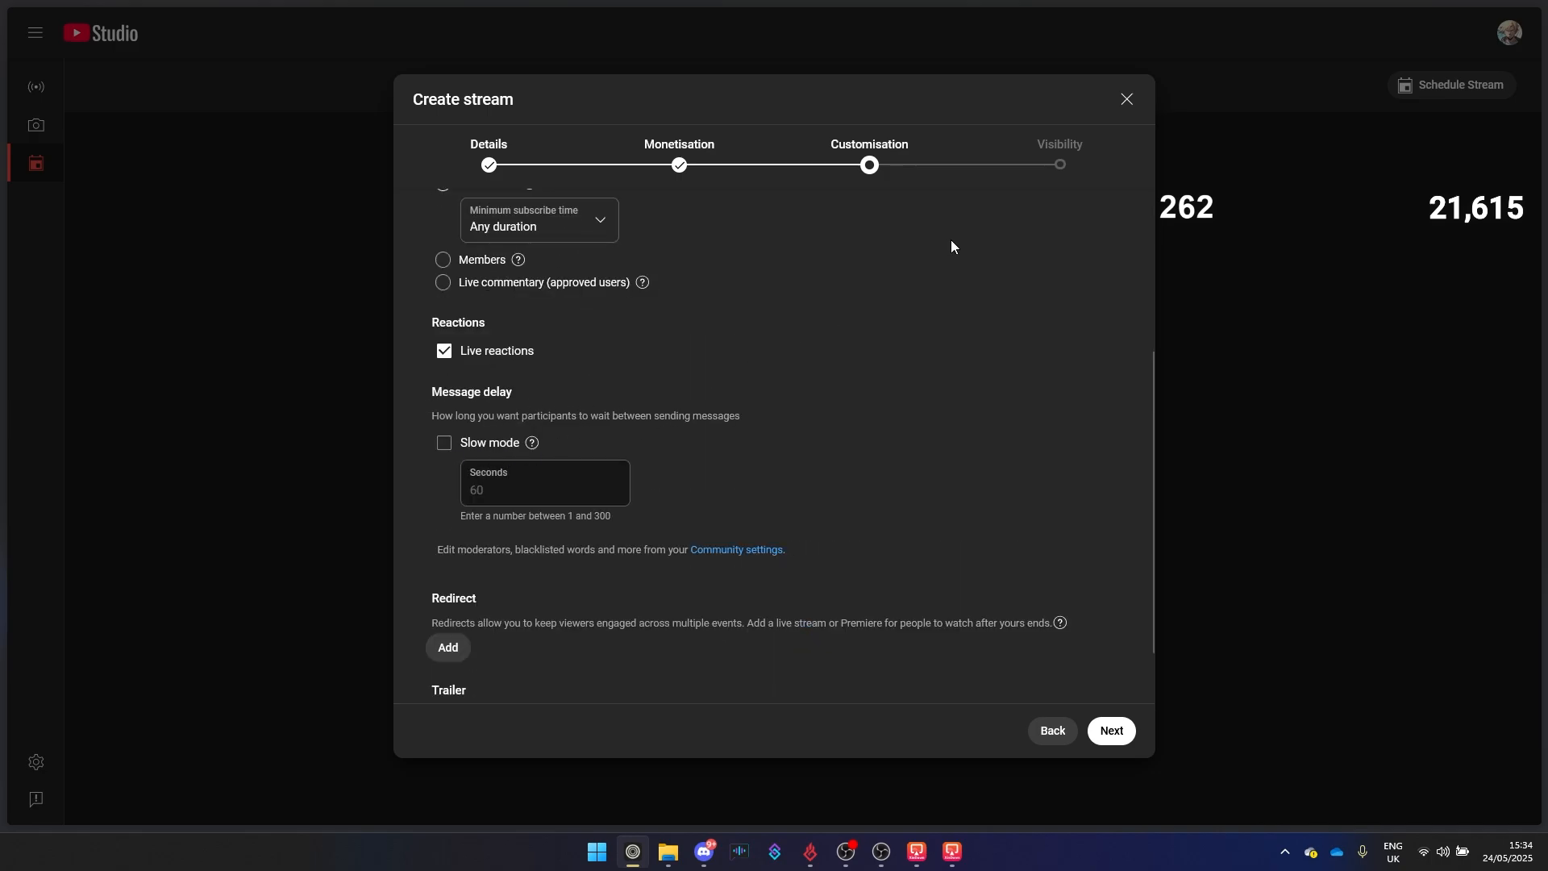
pyautogui.click(1059, 165)
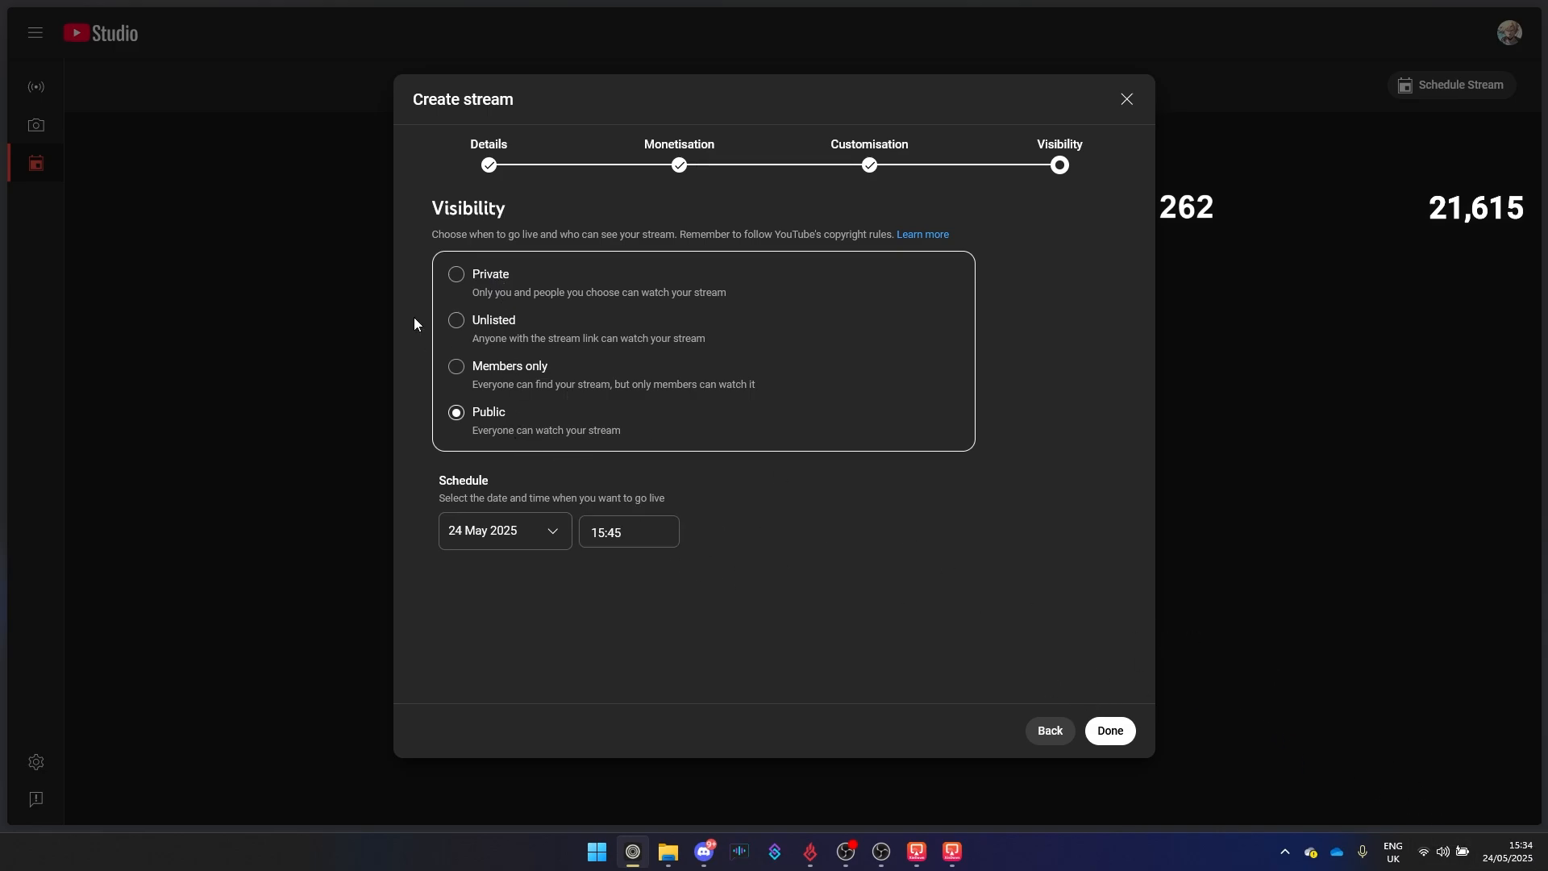
pyautogui.click(480, 282)
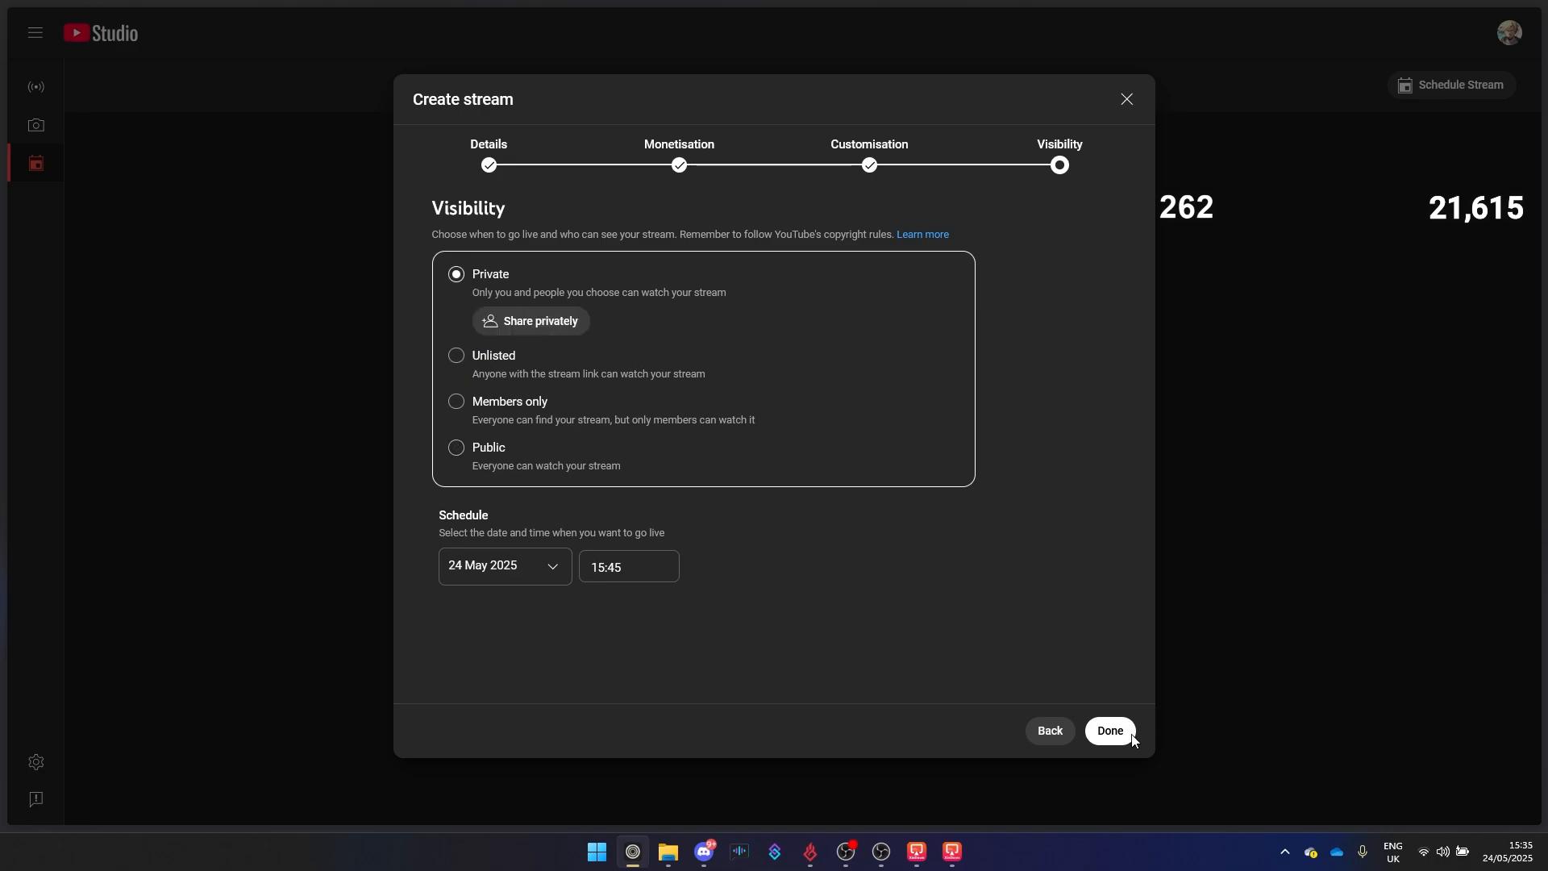
pyautogui.click(1111, 731)
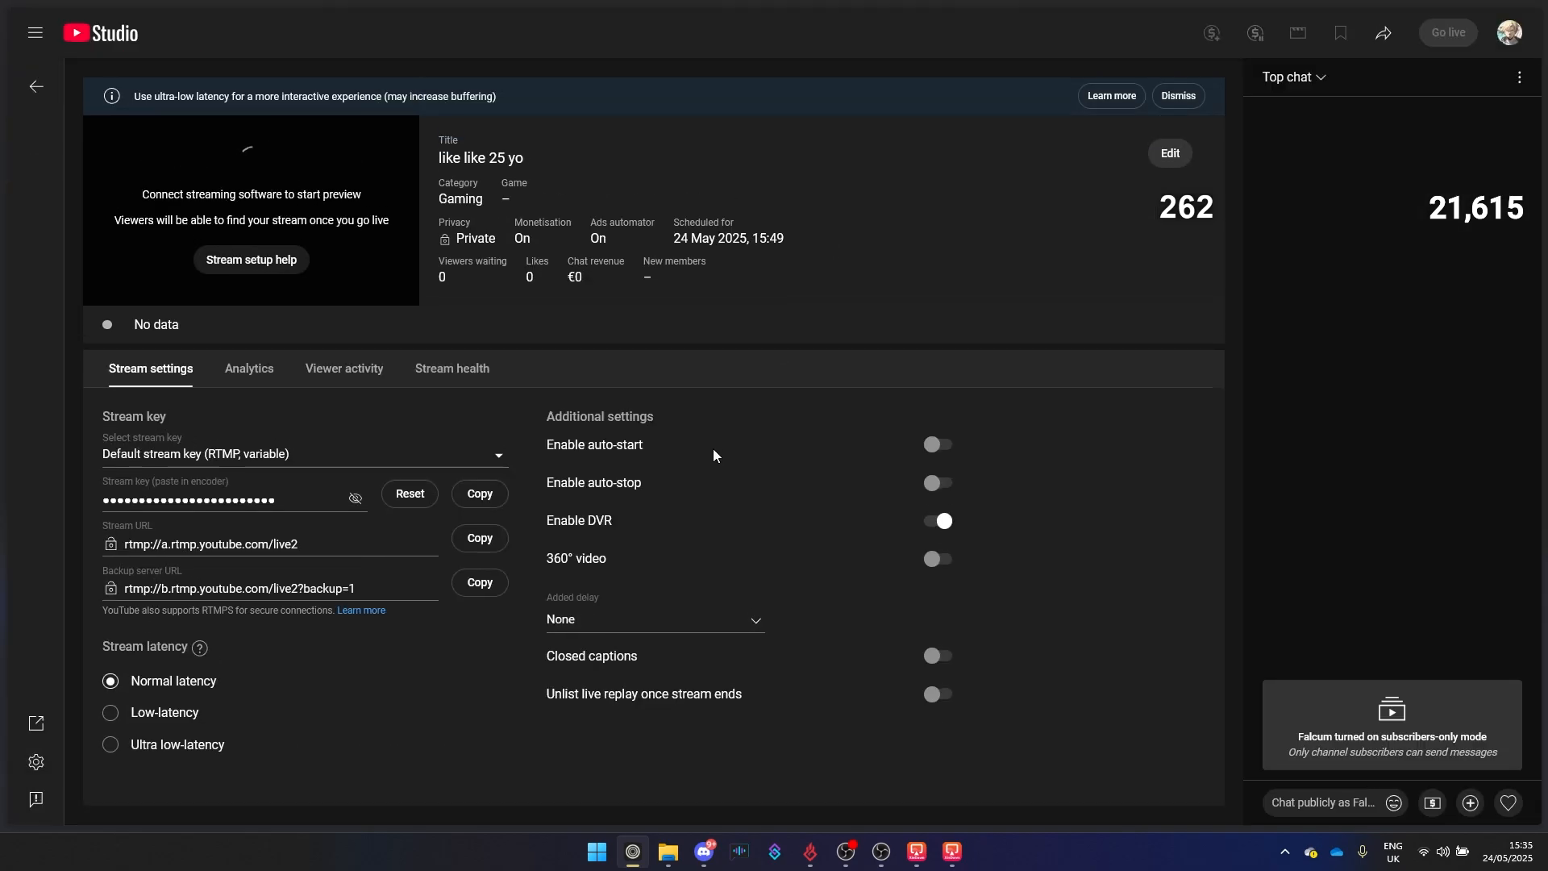
# Step: Check the added delay options in the new stream's settings
pyautogui.click(700, 619)
pyautogui.click(813, 621)
# Step: Switch to OBS Studio, leave the broadcast setup and enable a 10 s stream delay in the advanced settings
pyautogui.click(903, 837)
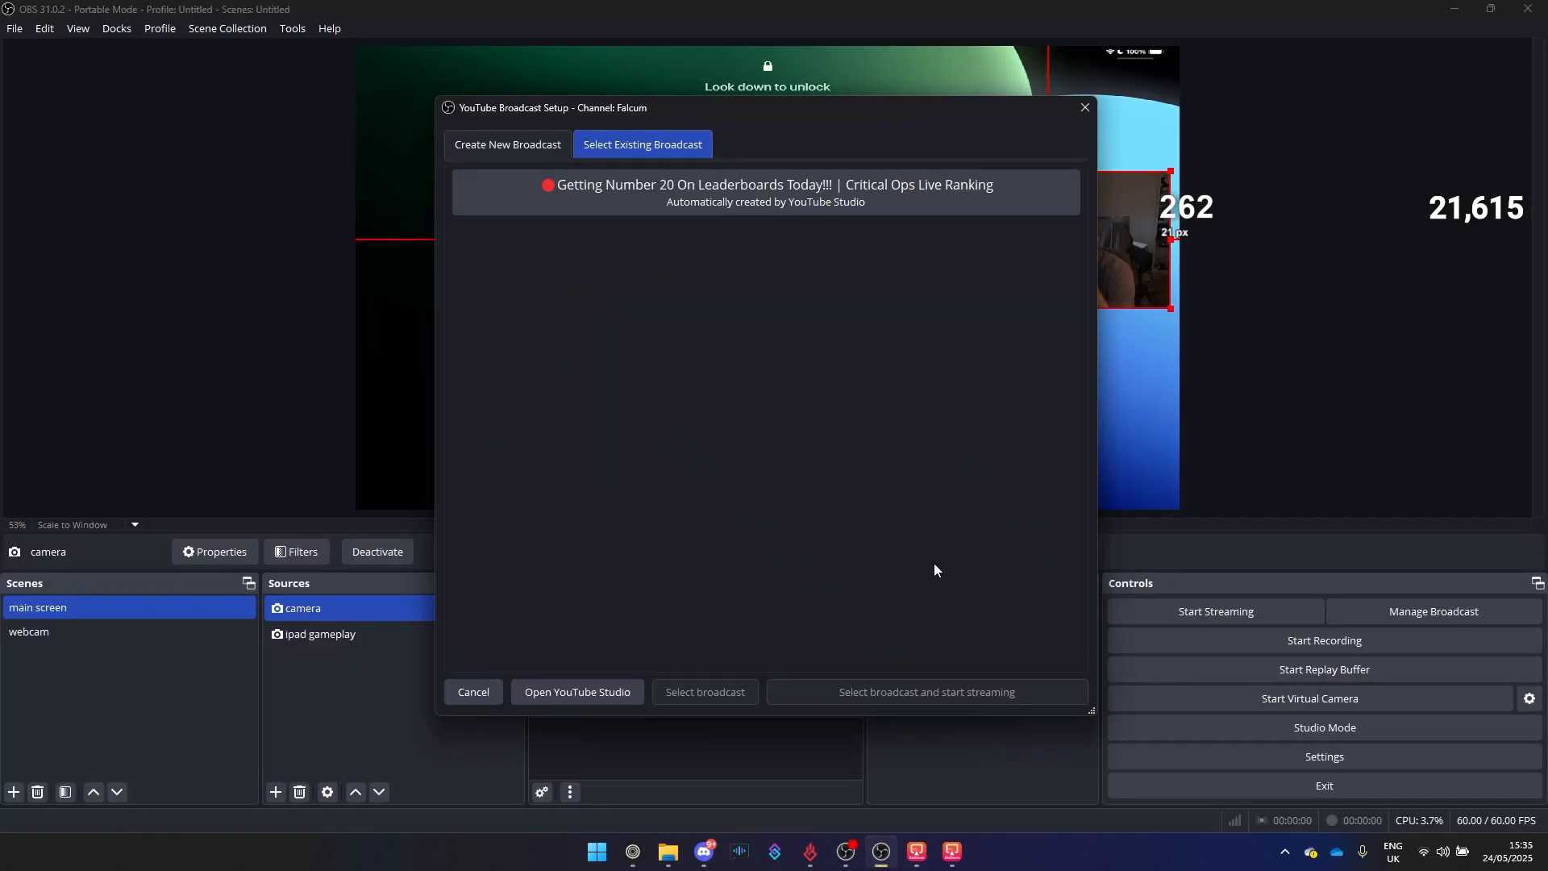
pyautogui.click(1086, 109)
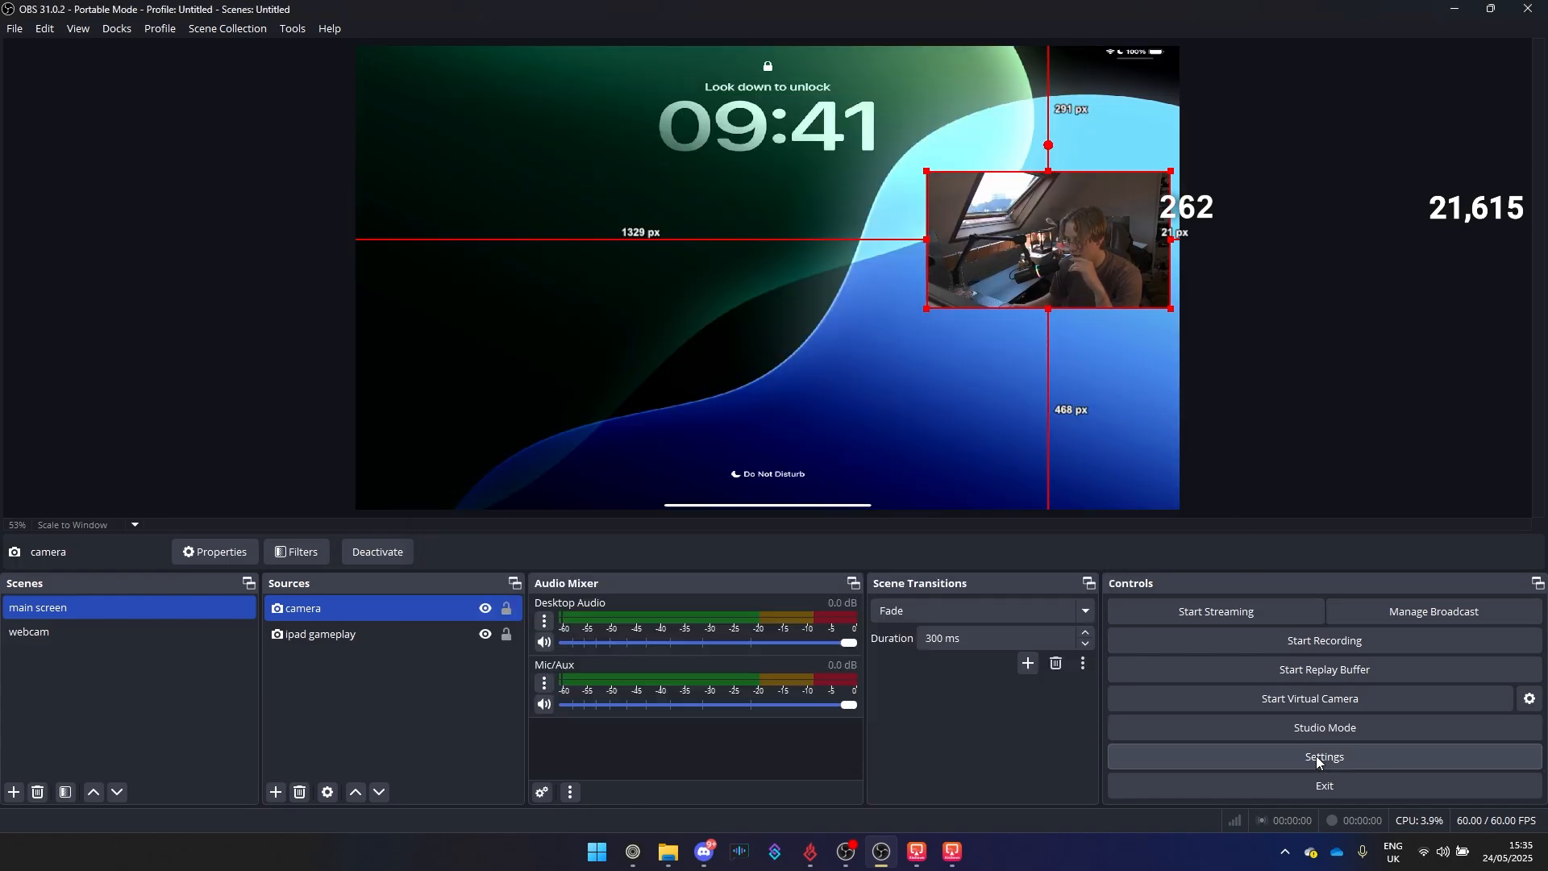
pyautogui.click(1316, 757)
pyautogui.click(460, 368)
pyautogui.scroll(-3, 598, 332)
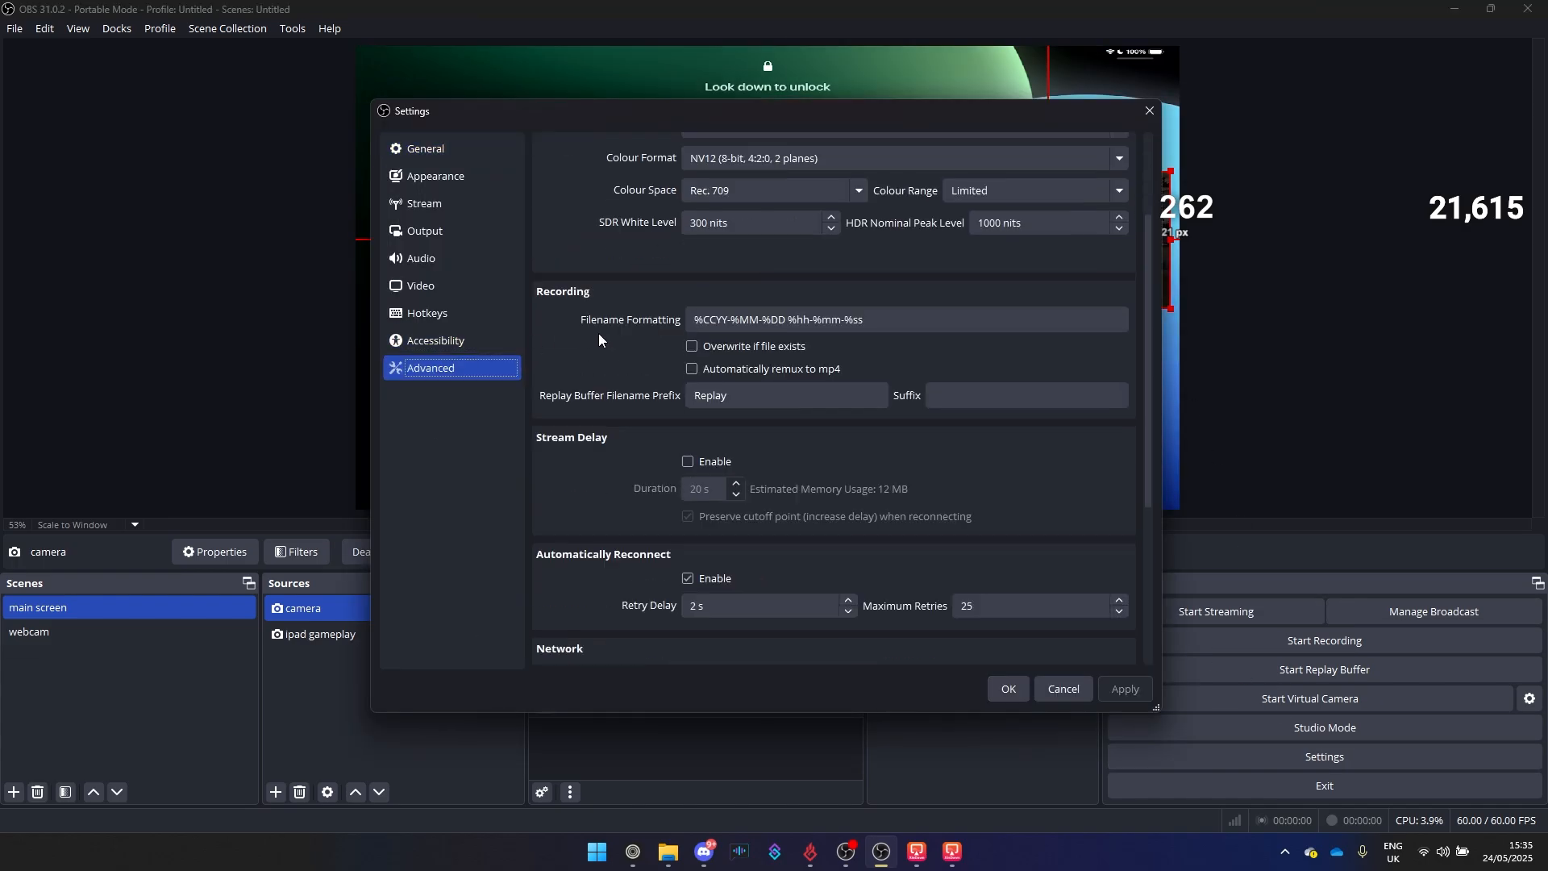
pyautogui.click(689, 463)
pyautogui.moveTo(713, 489); pyautogui.dragTo(624, 493)
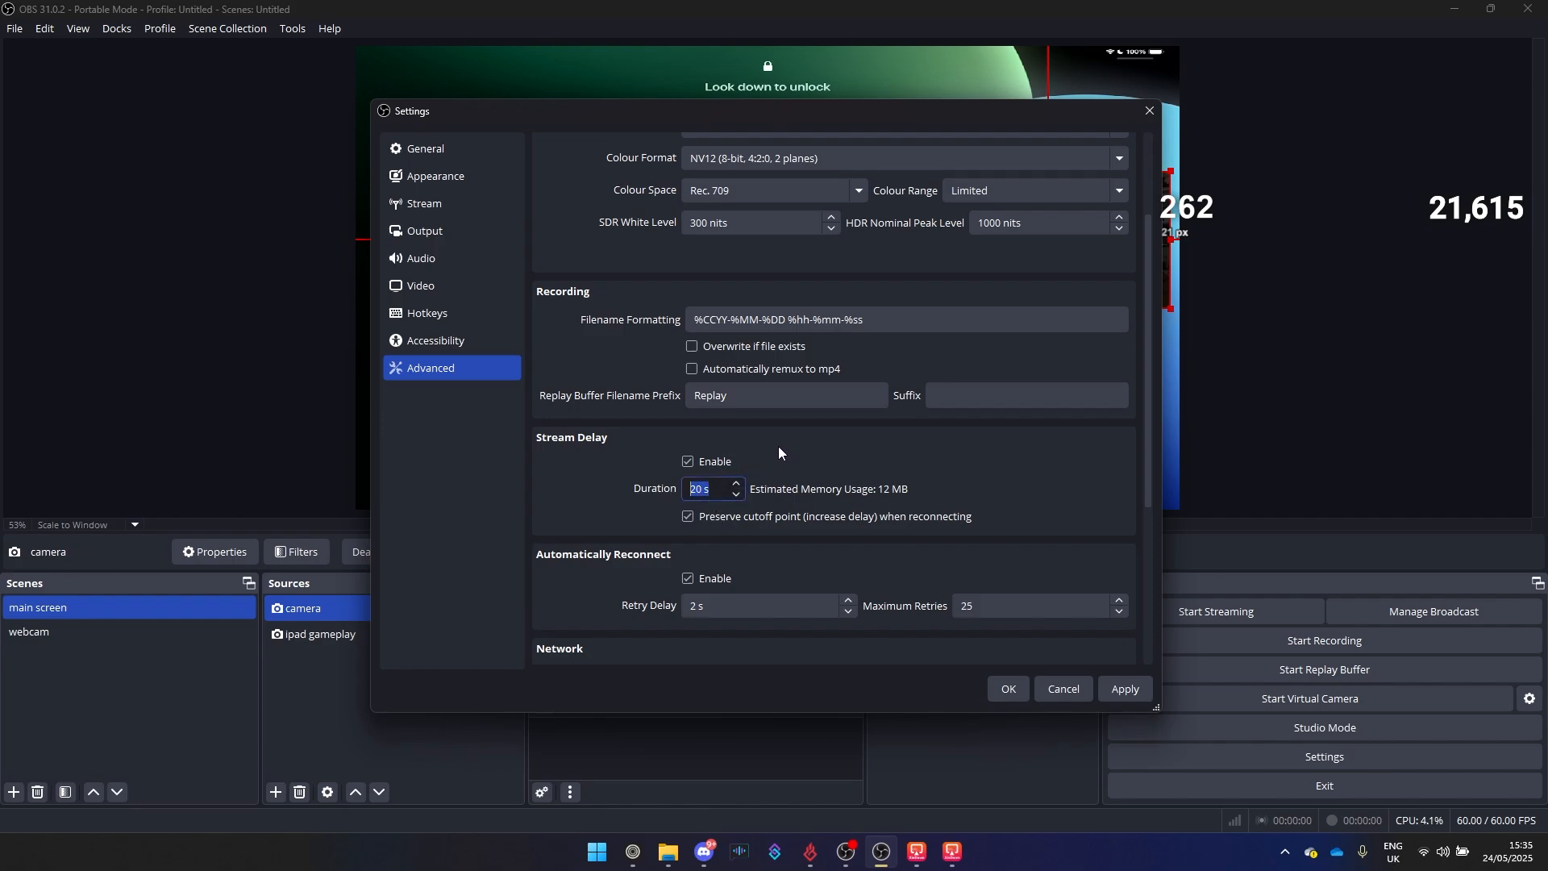
pyautogui.write('30')
pyautogui.press('BackSpace')
pyautogui.press('BackSpace')
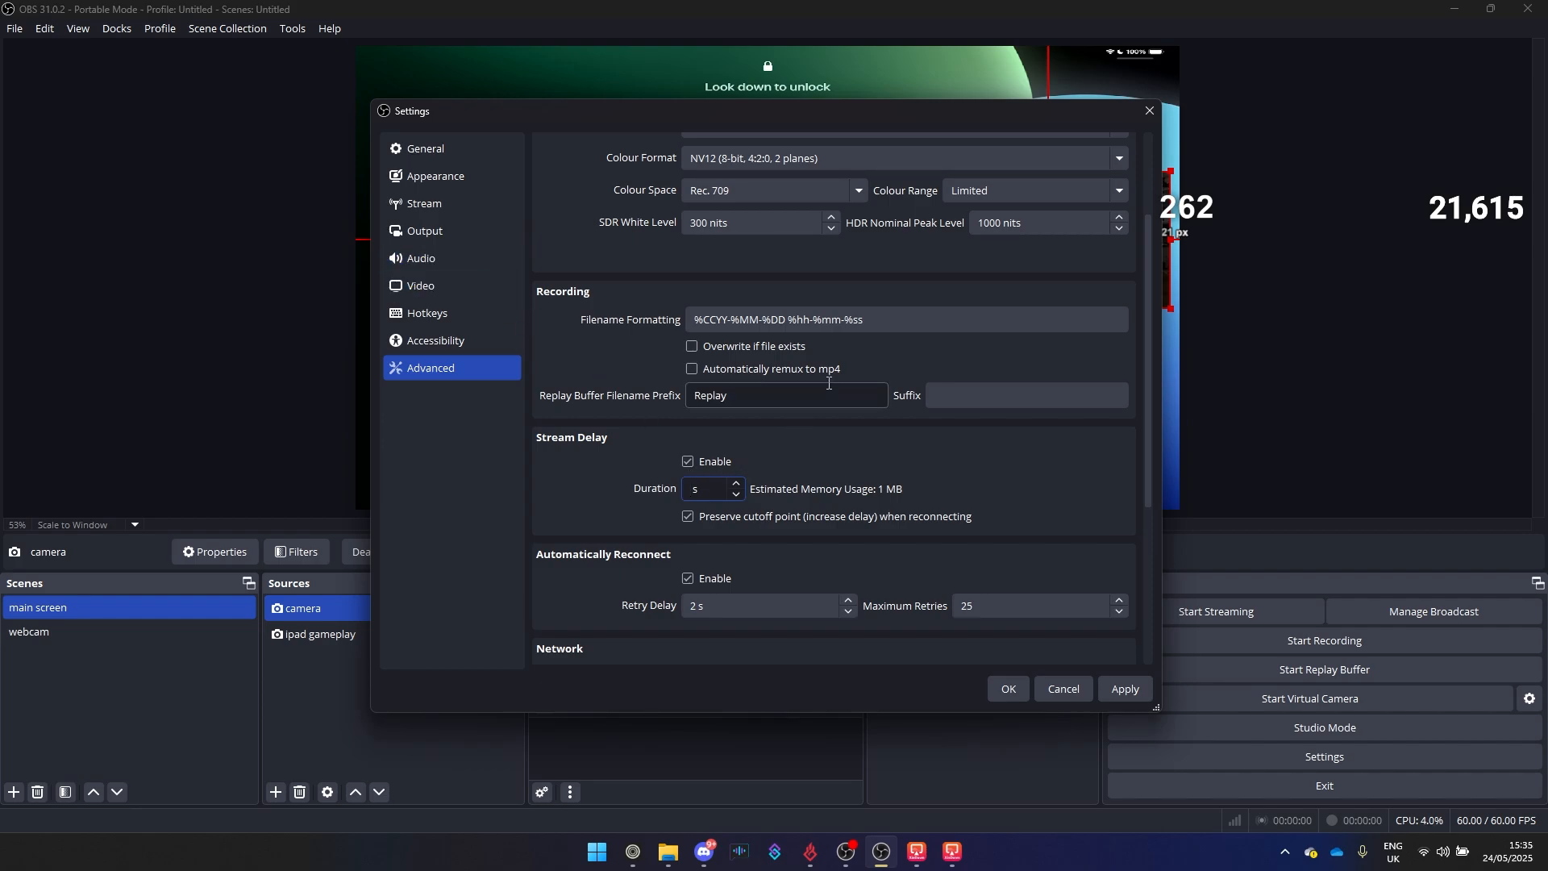
pyautogui.write('10')
pyautogui.press('Return')
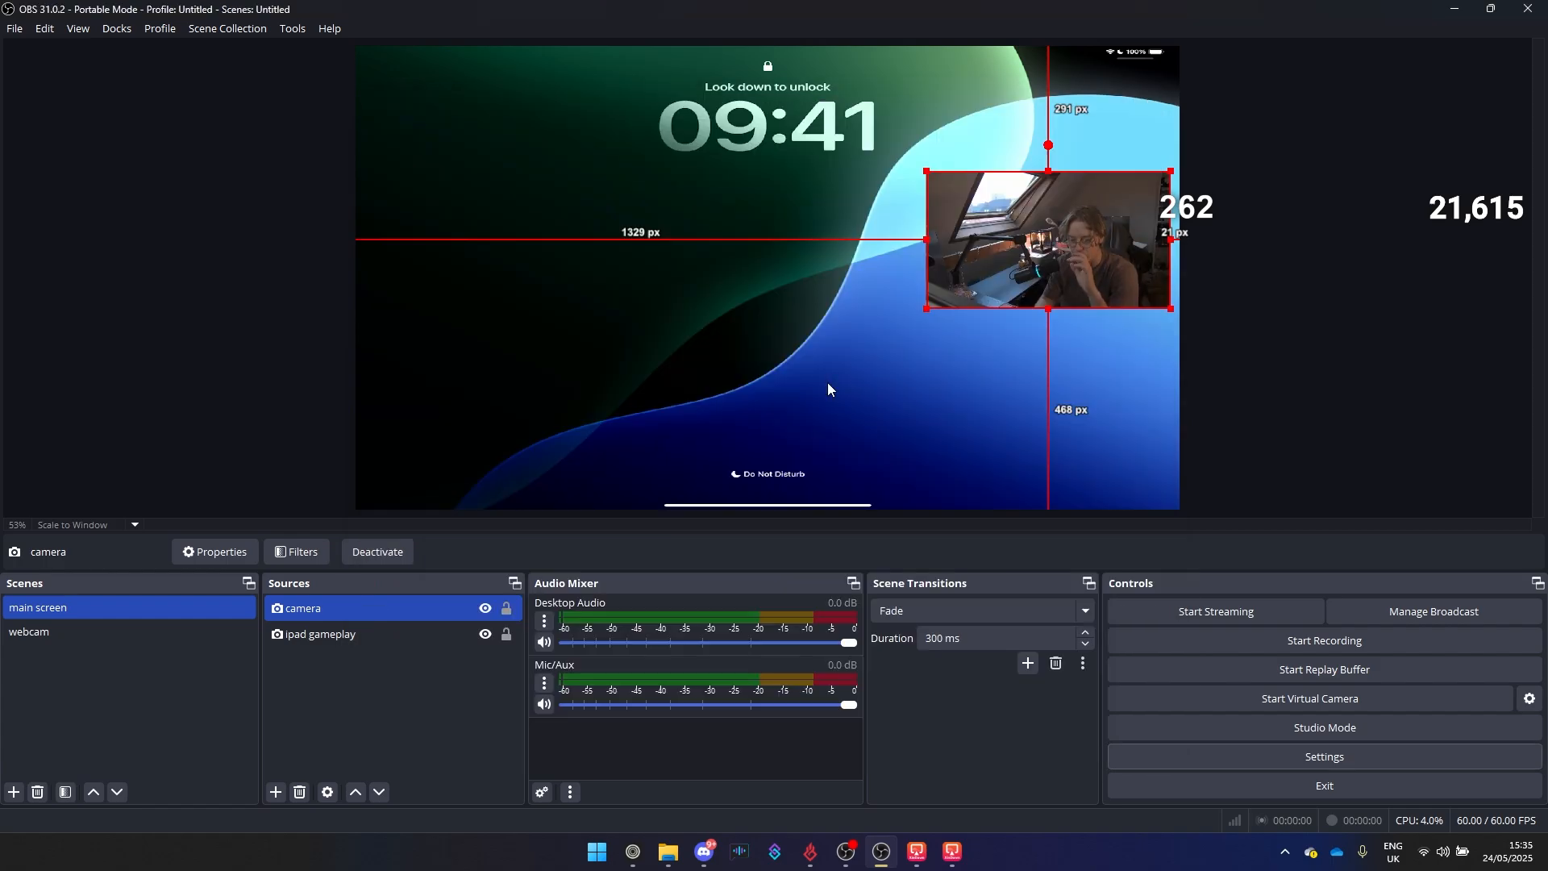
# Step: Select the existing broadcast "like like 25 yo" in the YouTube broadcast setup and start streaming to it
pyautogui.click(1403, 609)
pyautogui.click(662, 149)
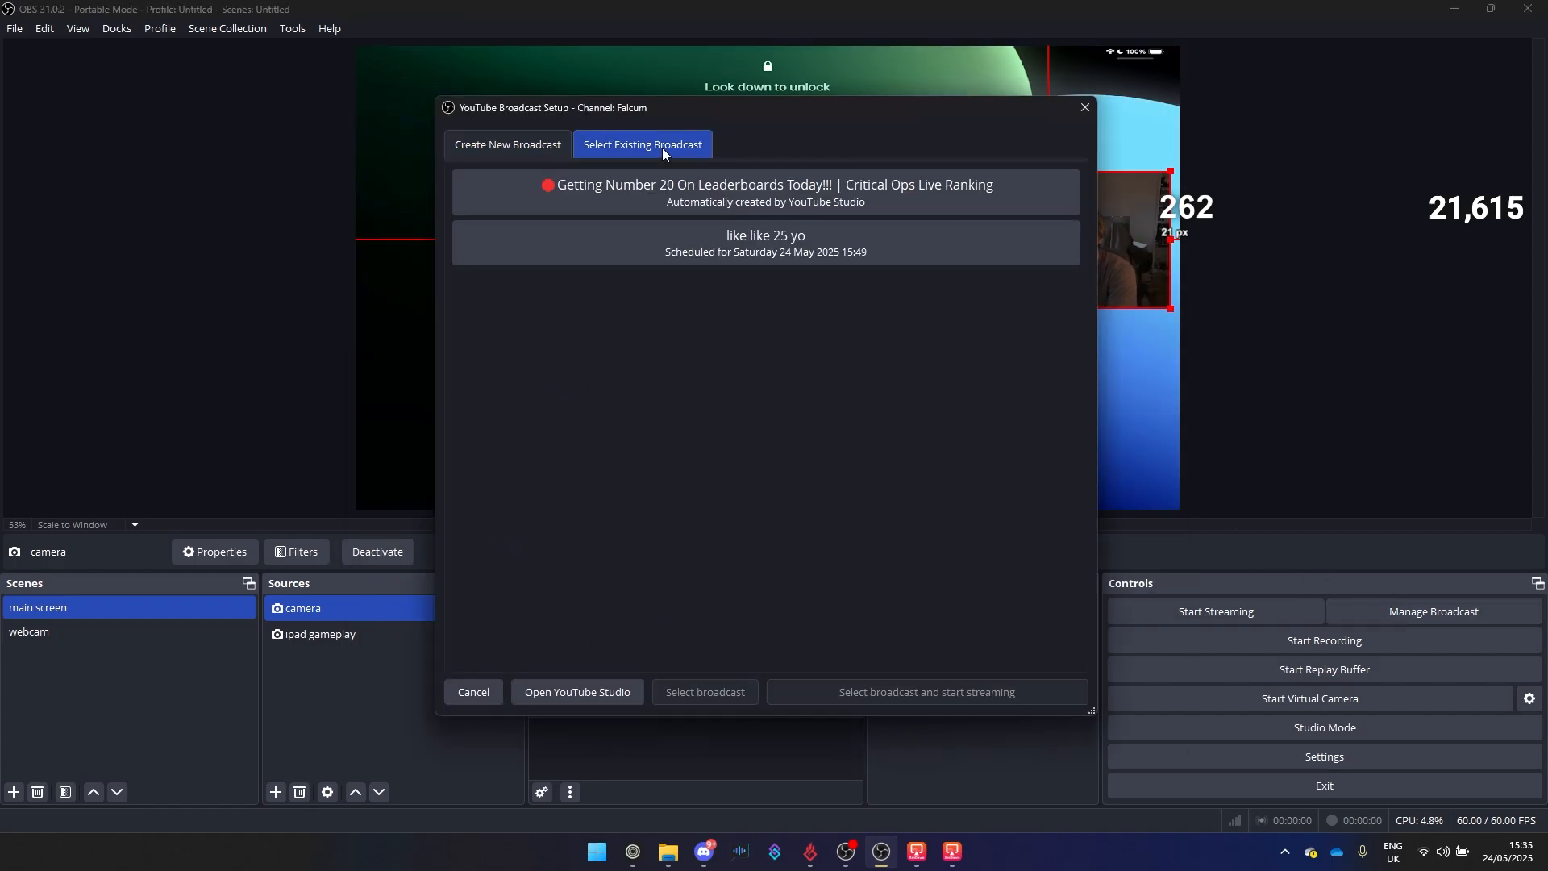
pyautogui.click(781, 244)
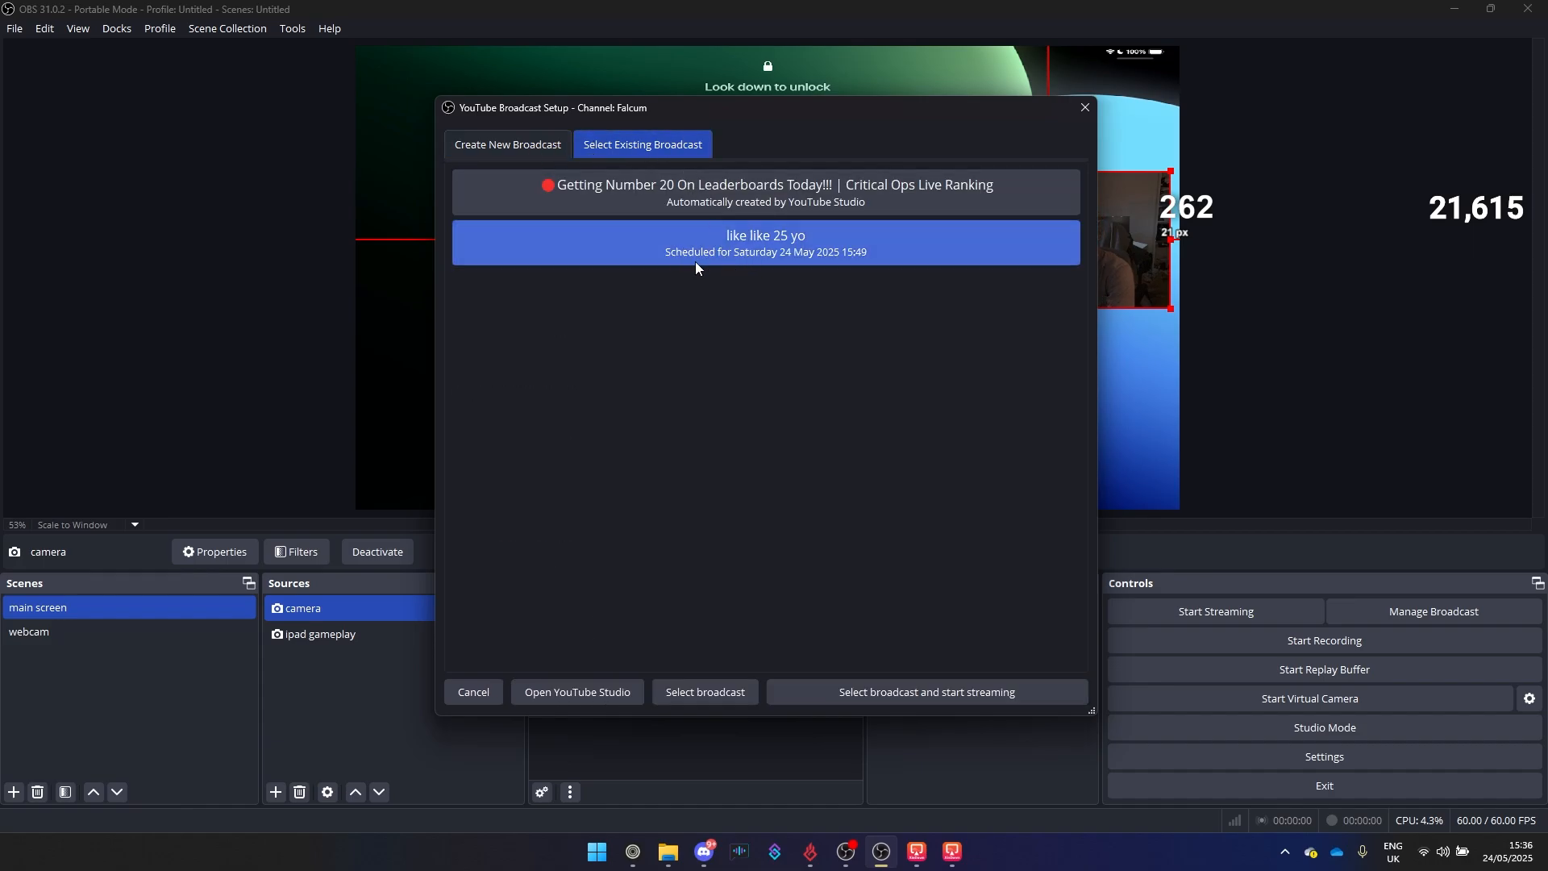
pyautogui.hotkey('alt', 'Tab')
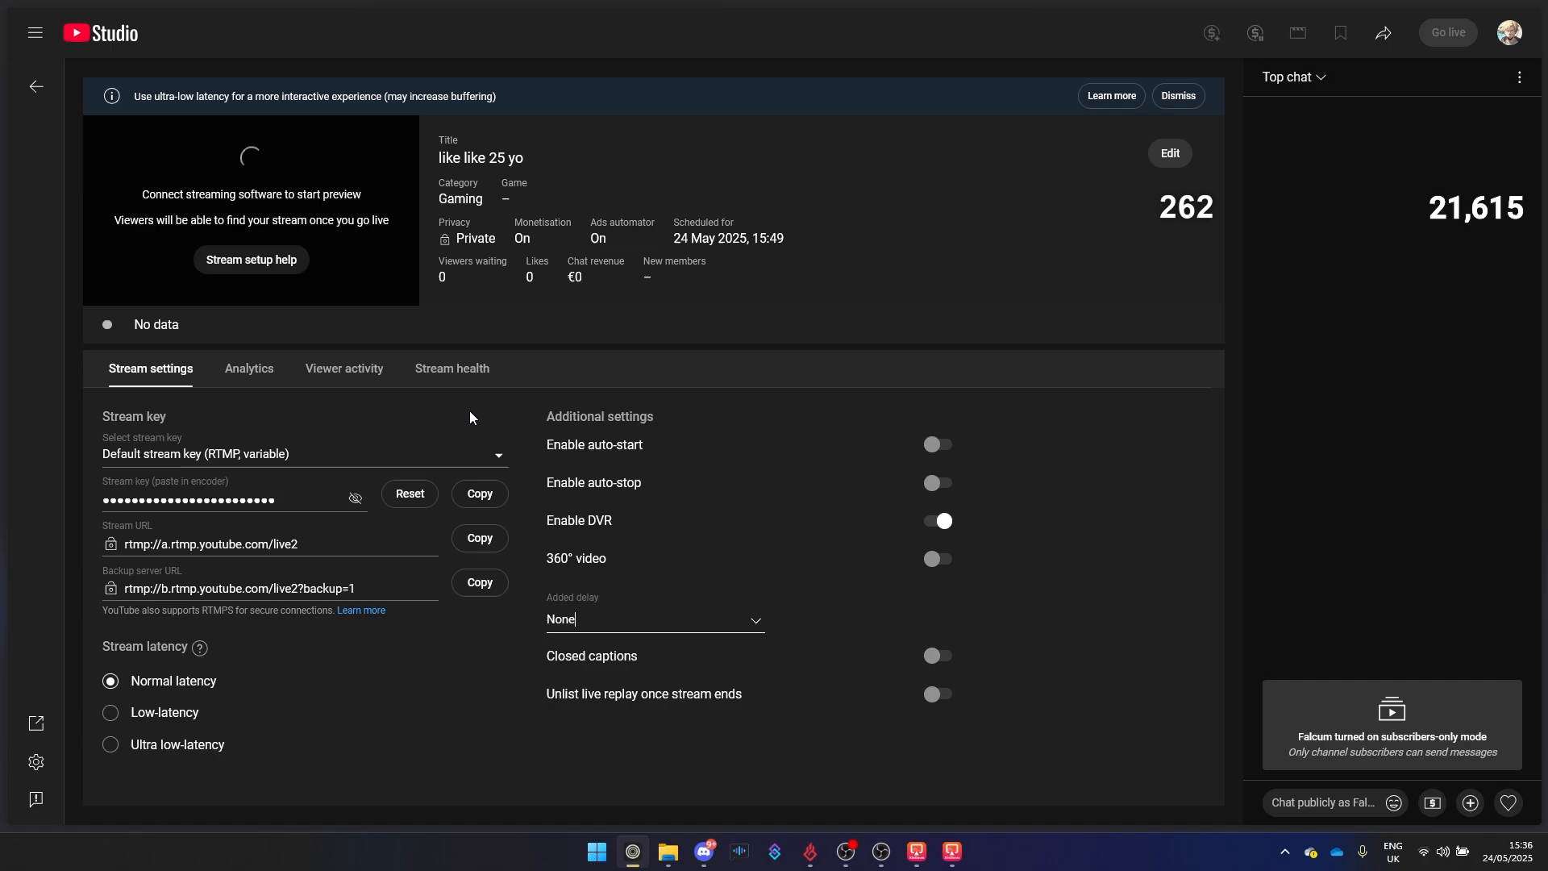
pyautogui.click(882, 852)
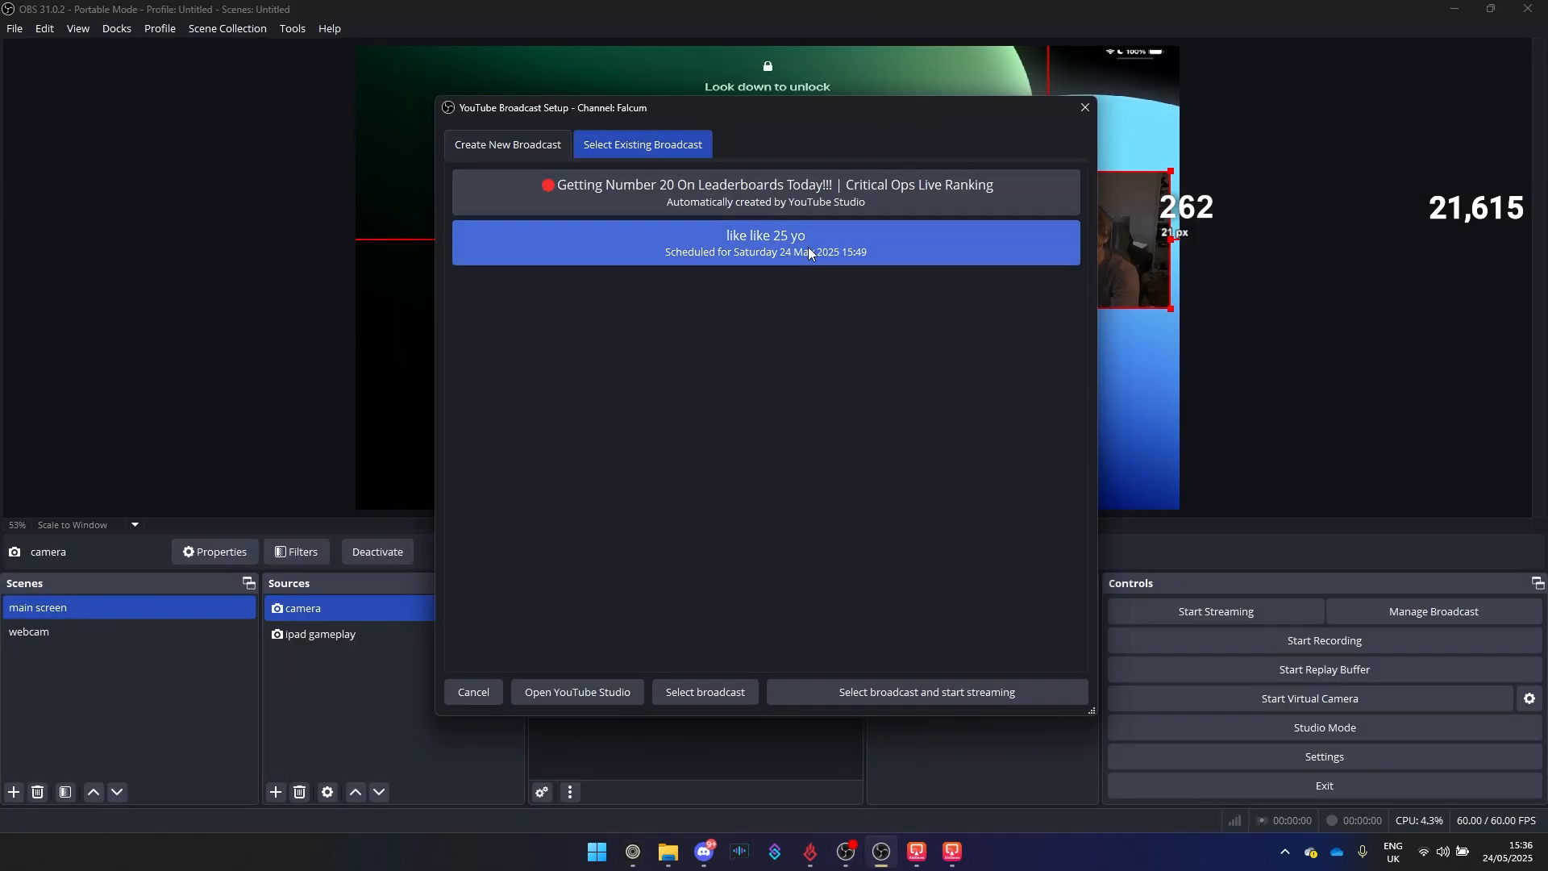
pyautogui.click(953, 687)
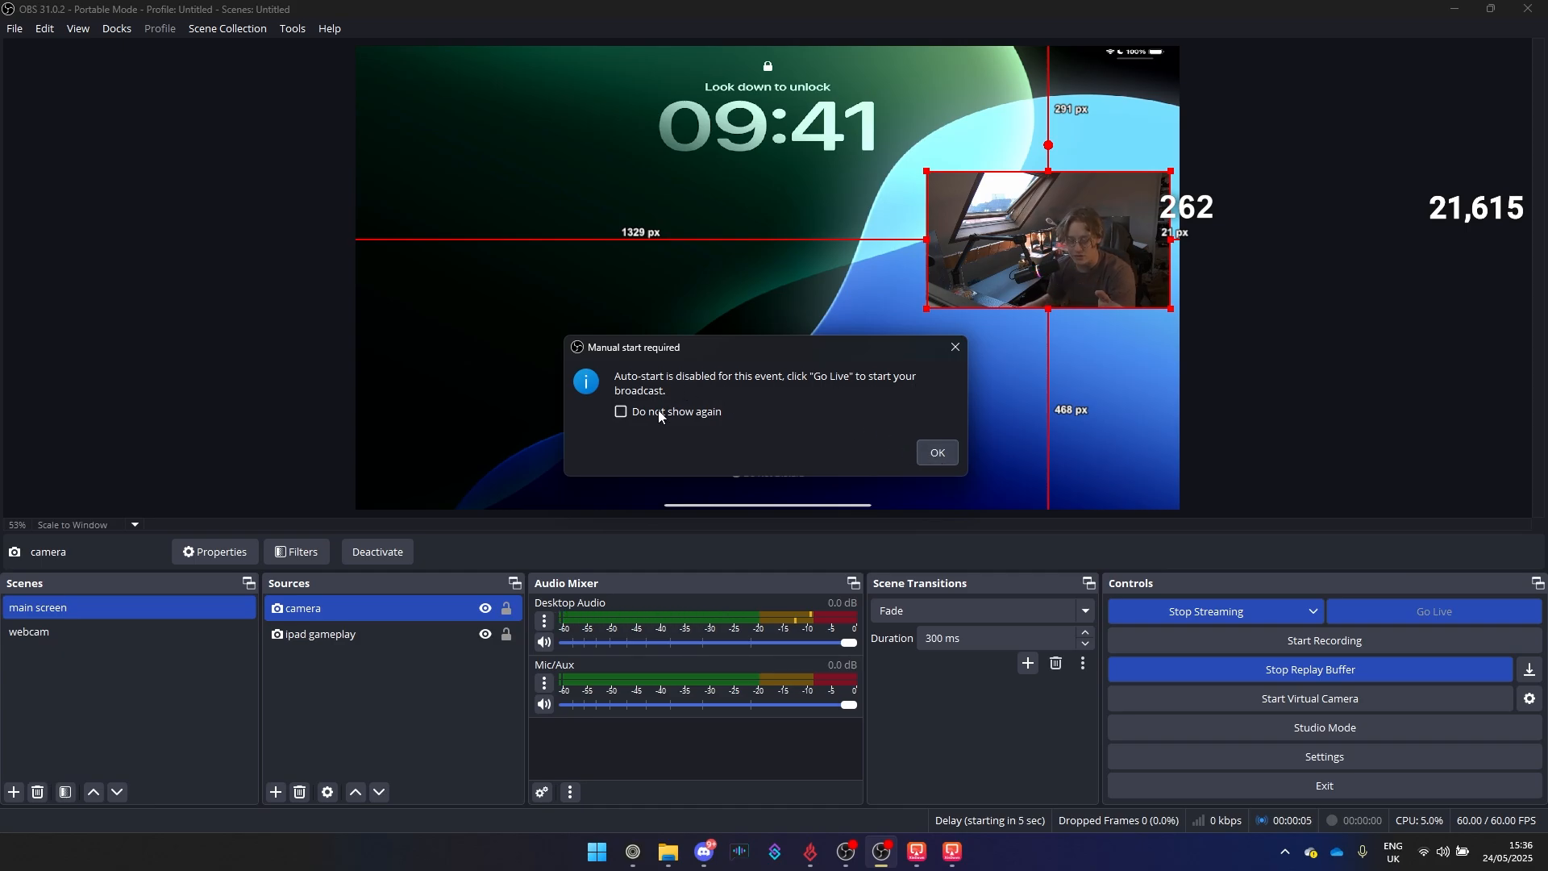
# Step: Switch to the browser to check the incoming stream preview in YouTube Studio, and return to OBS Studio
pyautogui.click(633, 853)
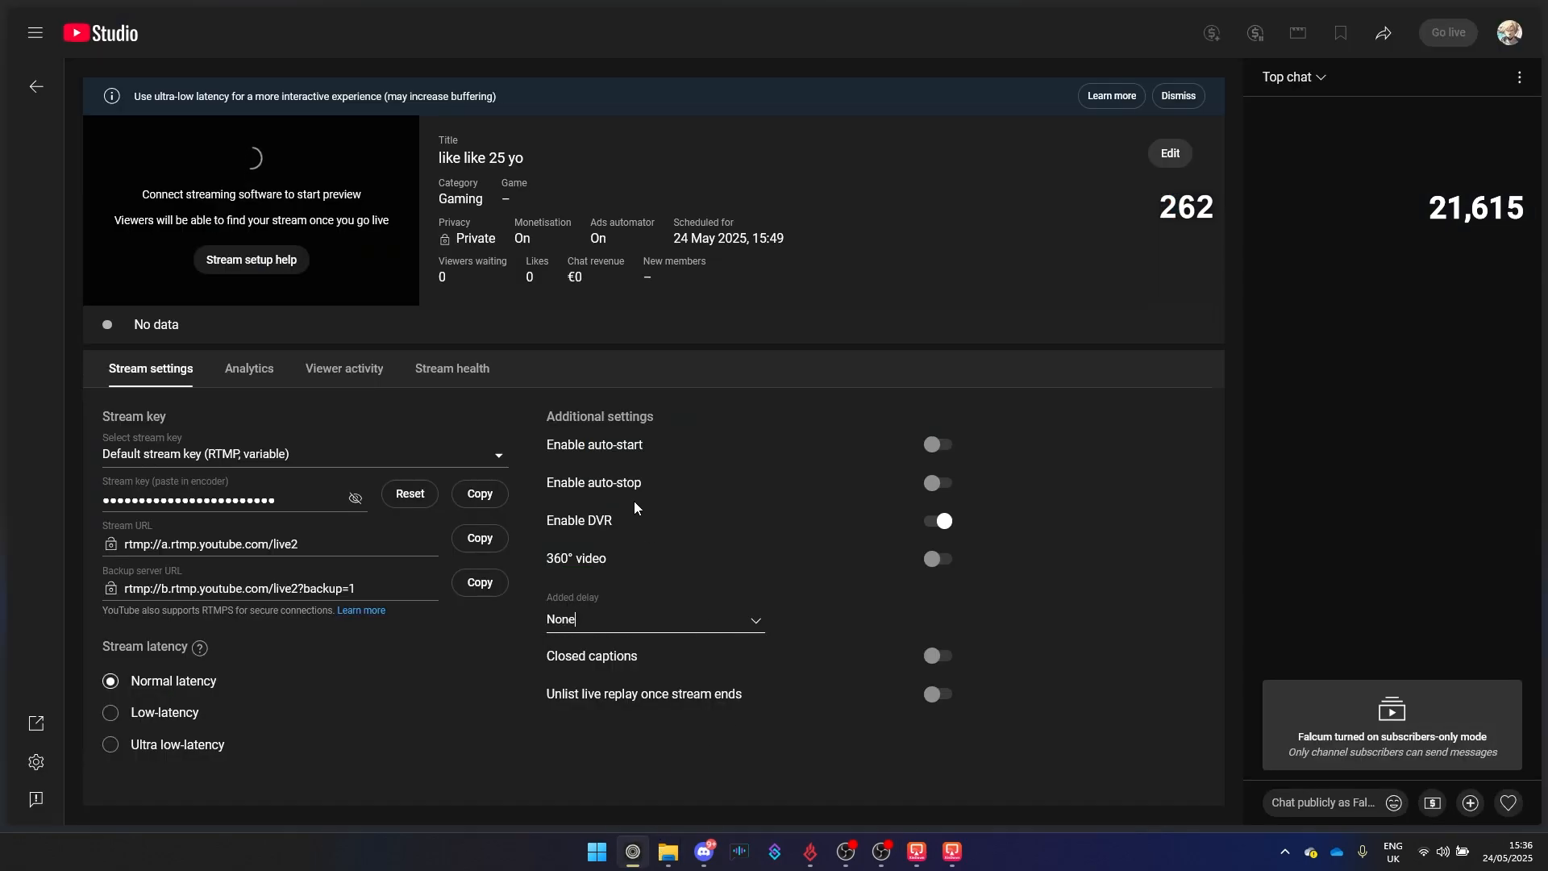
pyautogui.click(596, 445)
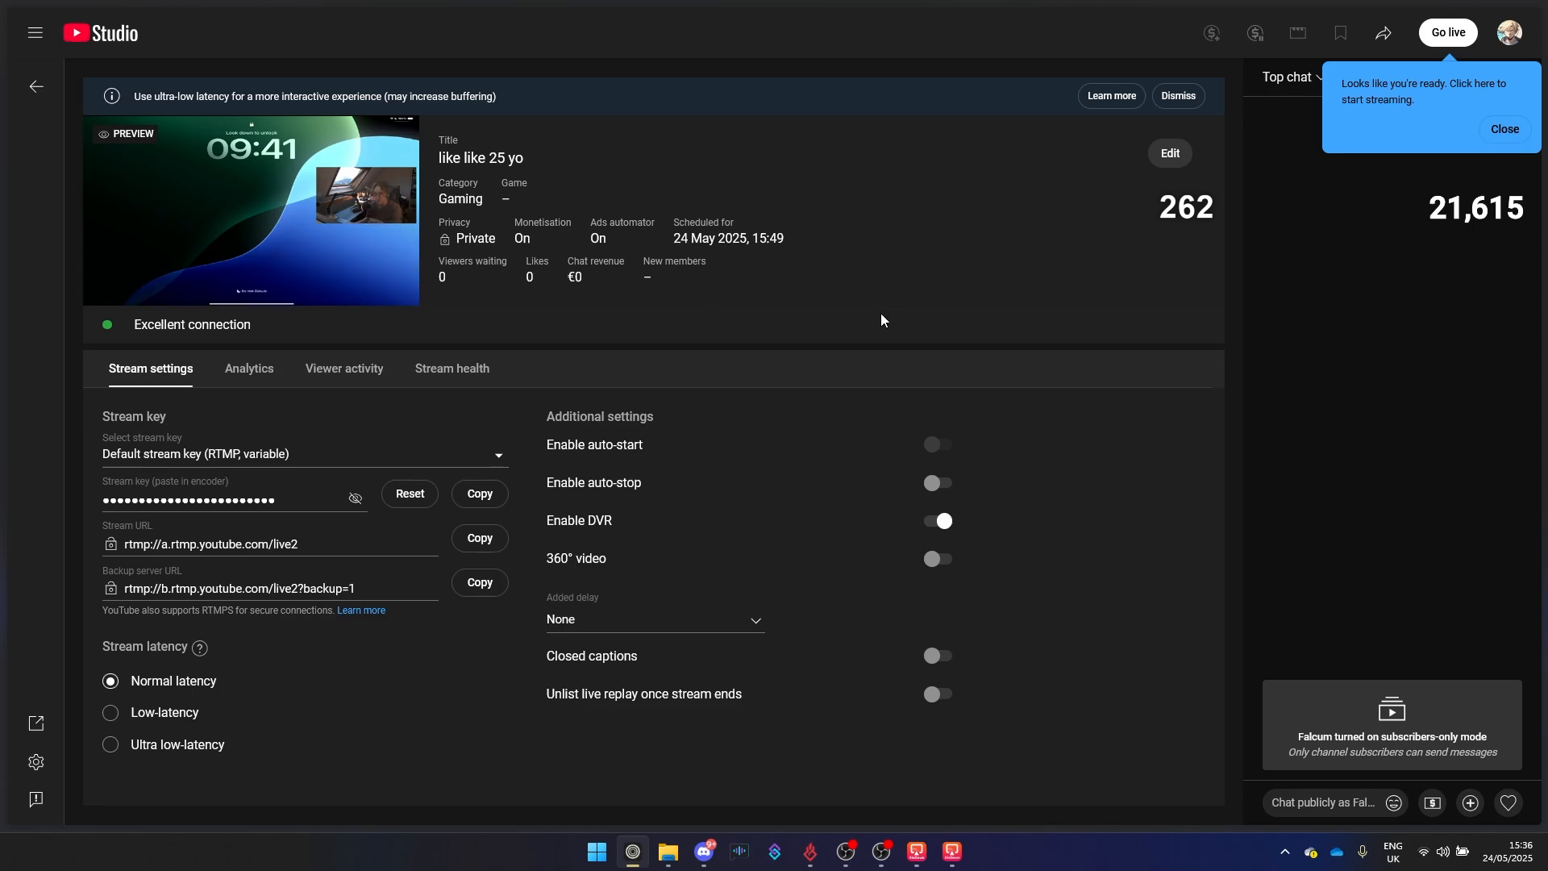
pyautogui.click(882, 852)
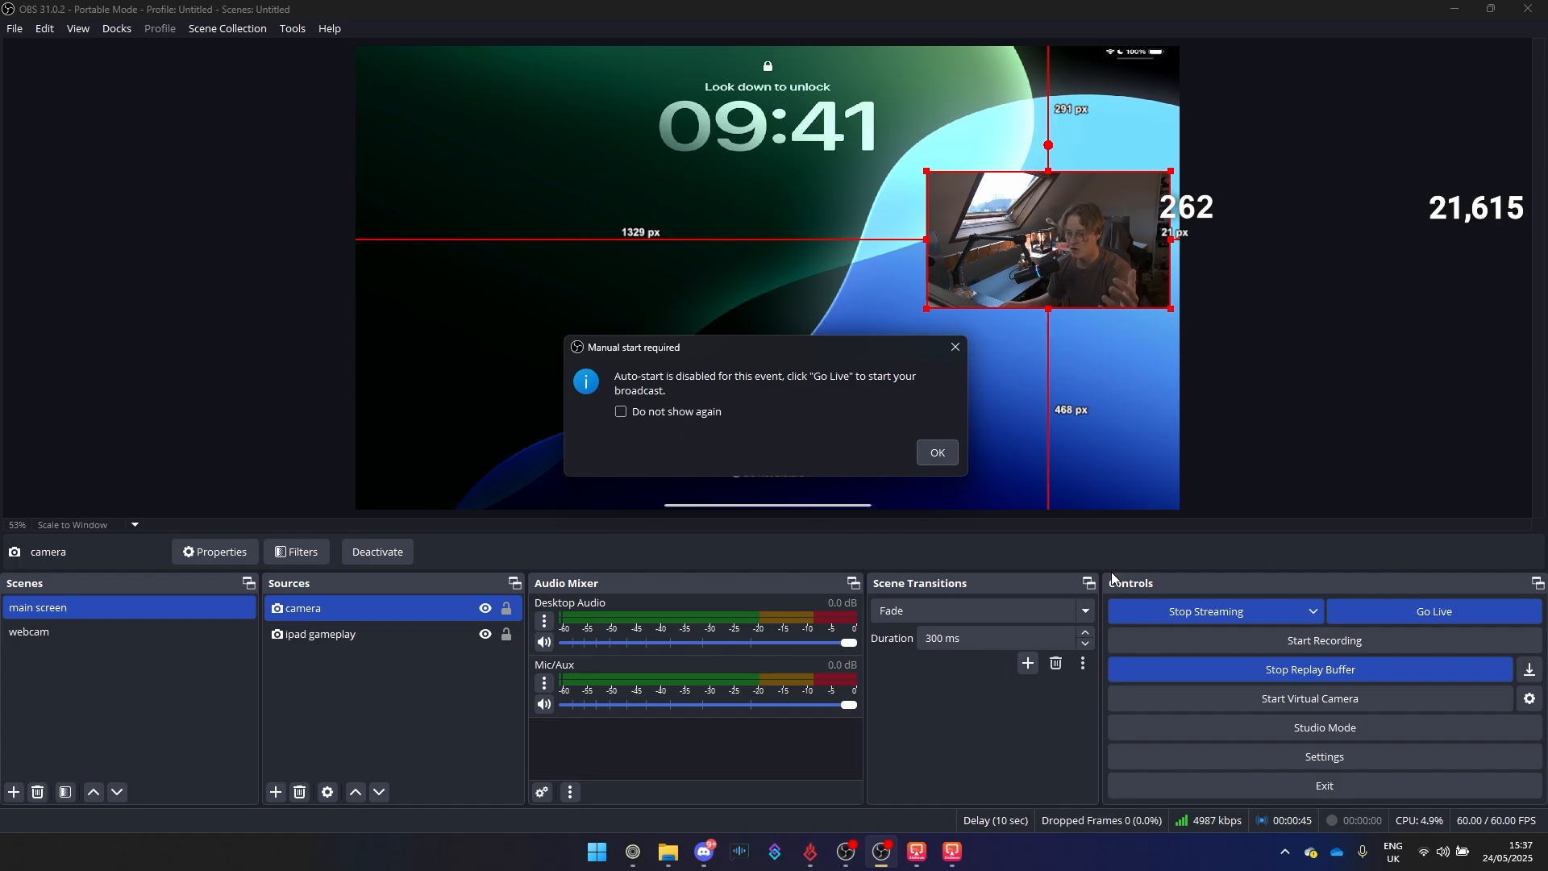
# Step: Switch to the browser, go live with the broadcast in YouTube Studio, and copy and open its share link
pyautogui.click(634, 848)
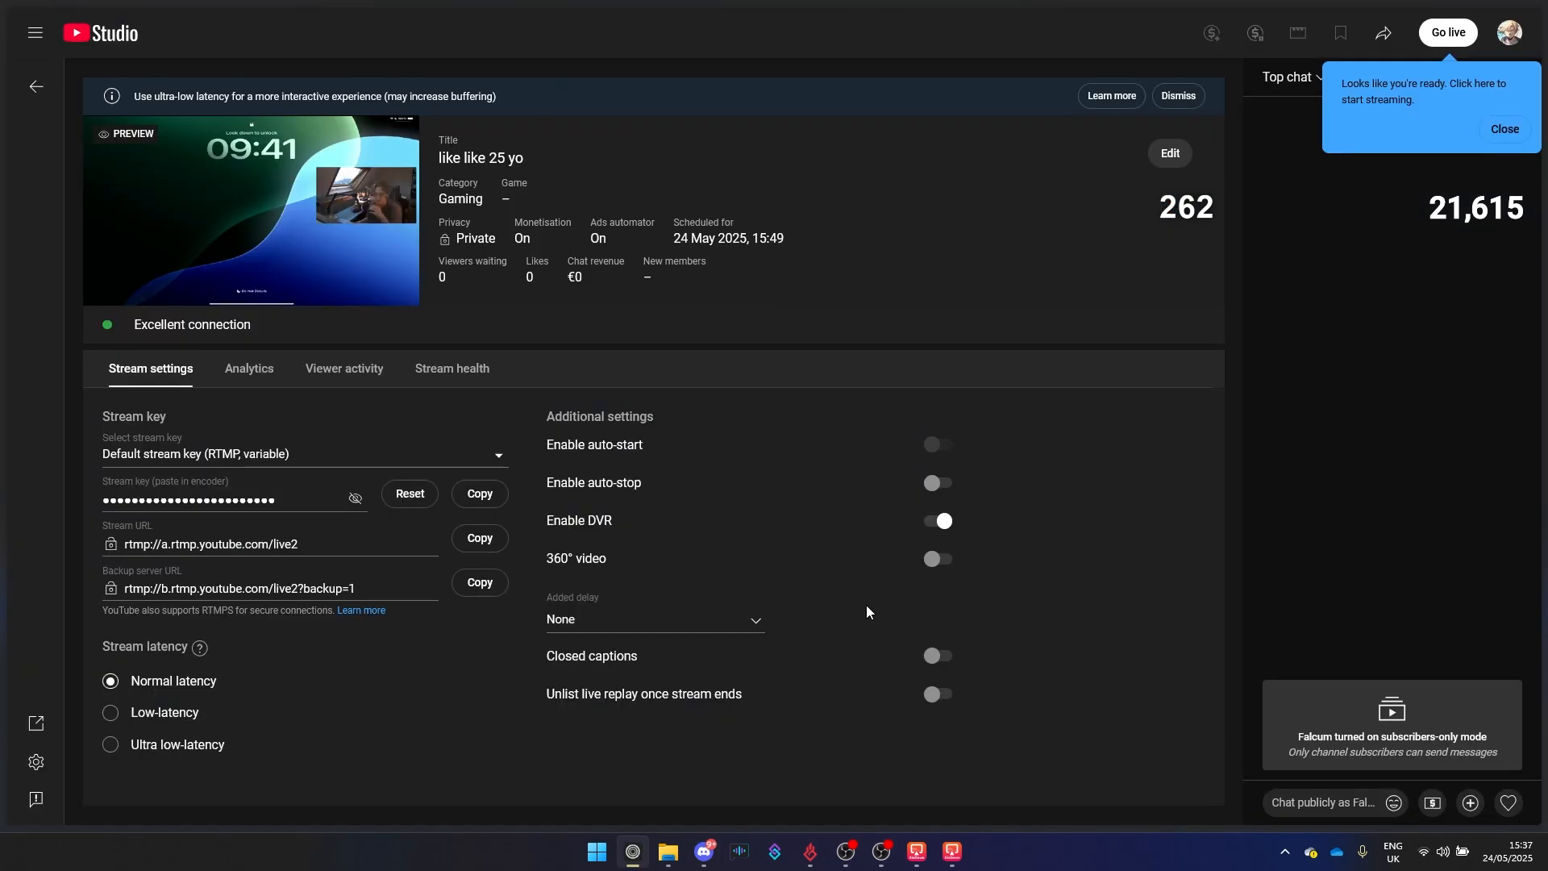
pyautogui.click(1463, 36)
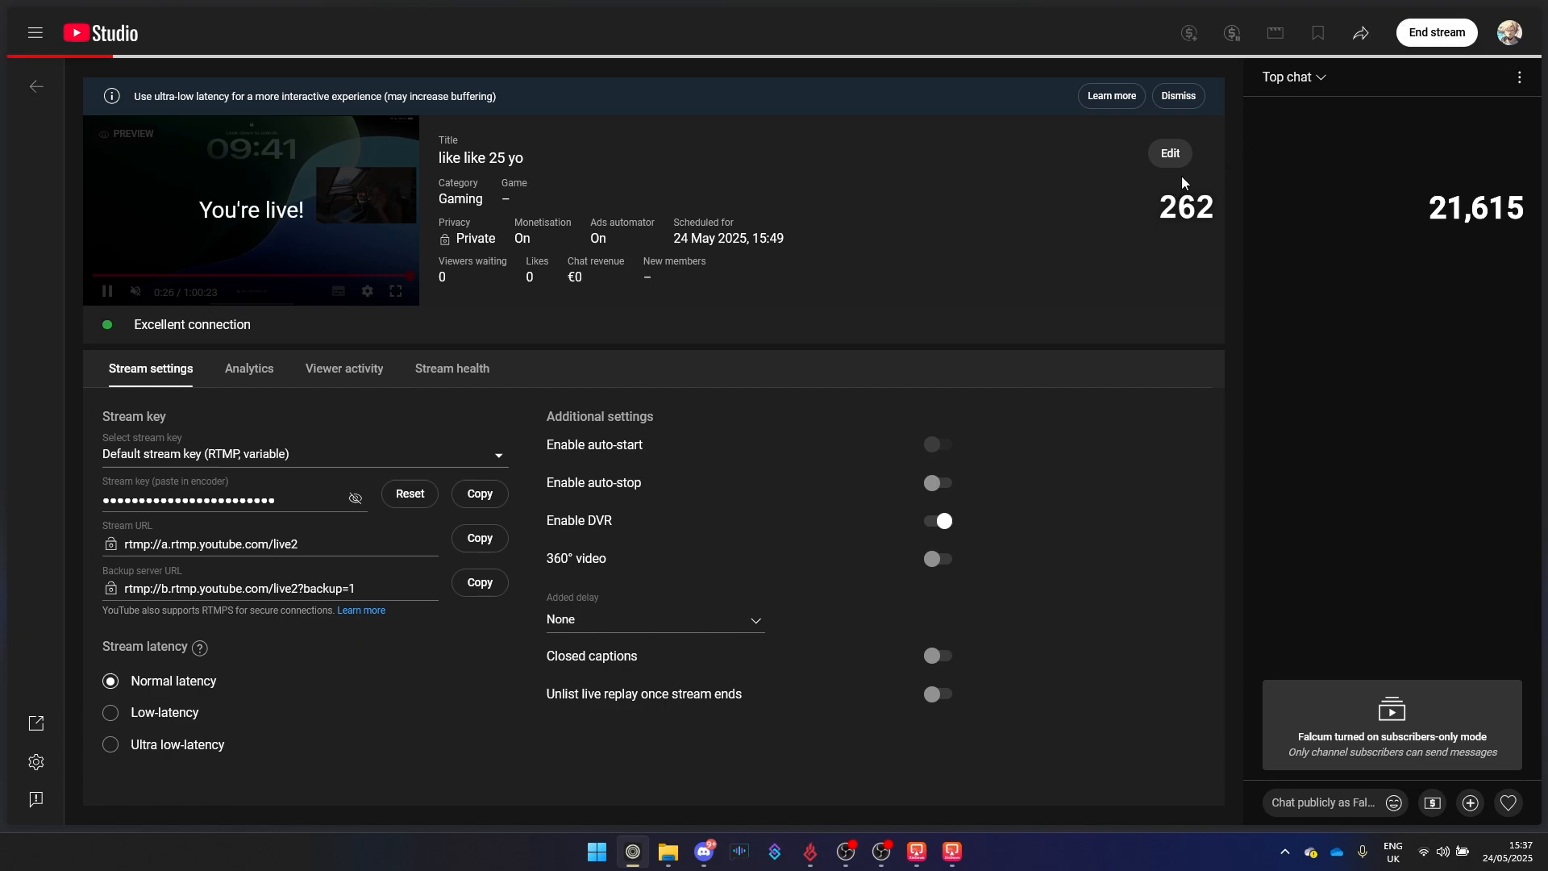
pyautogui.click(1357, 38)
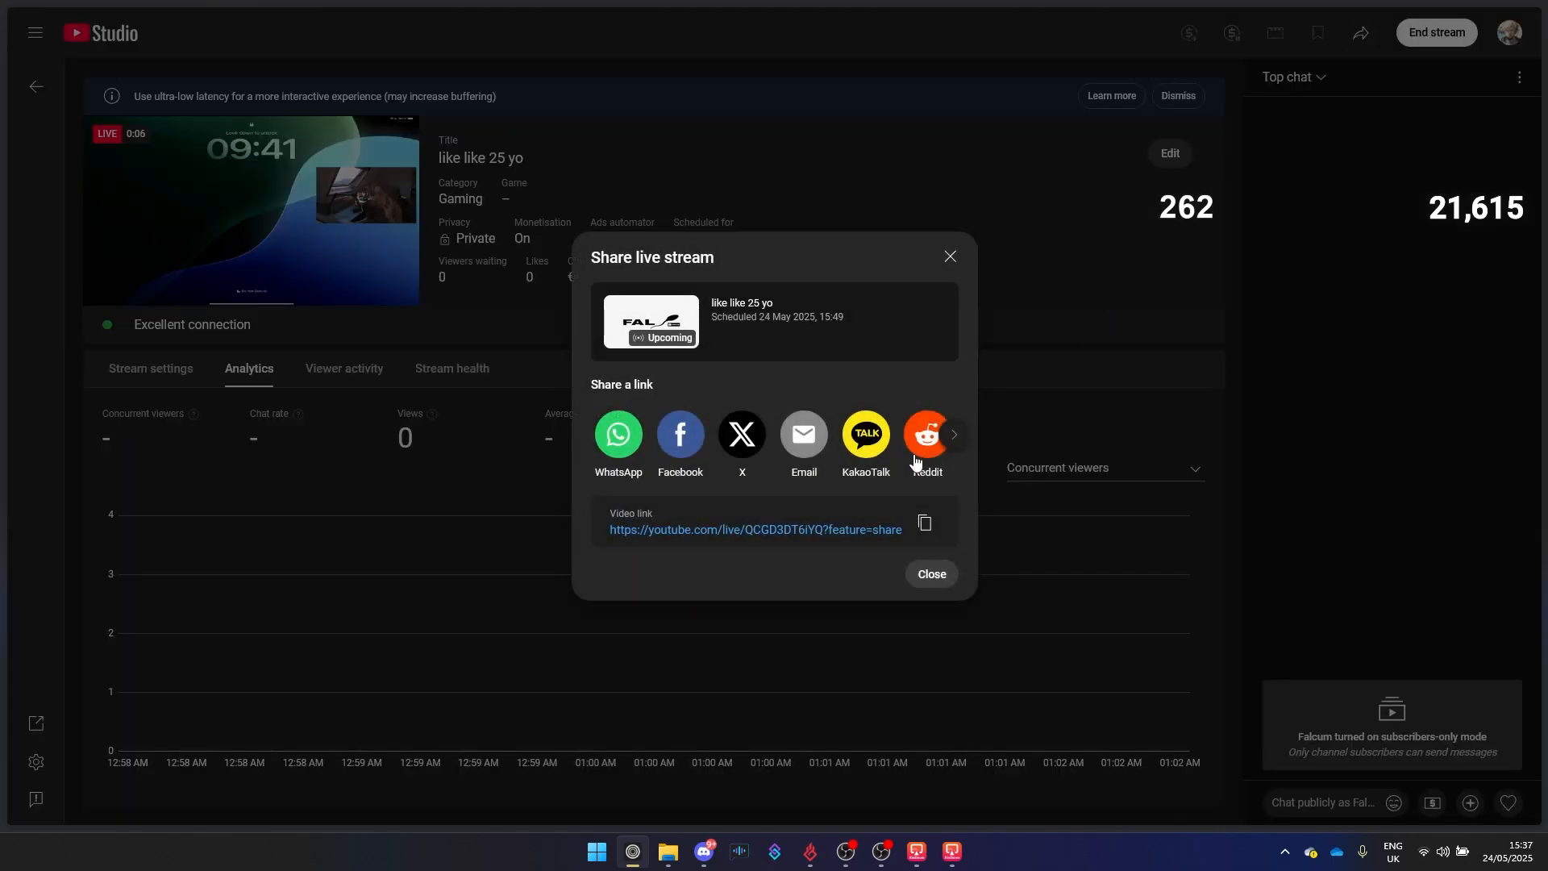
pyautogui.click(925, 523)
pyautogui.click(853, 530)
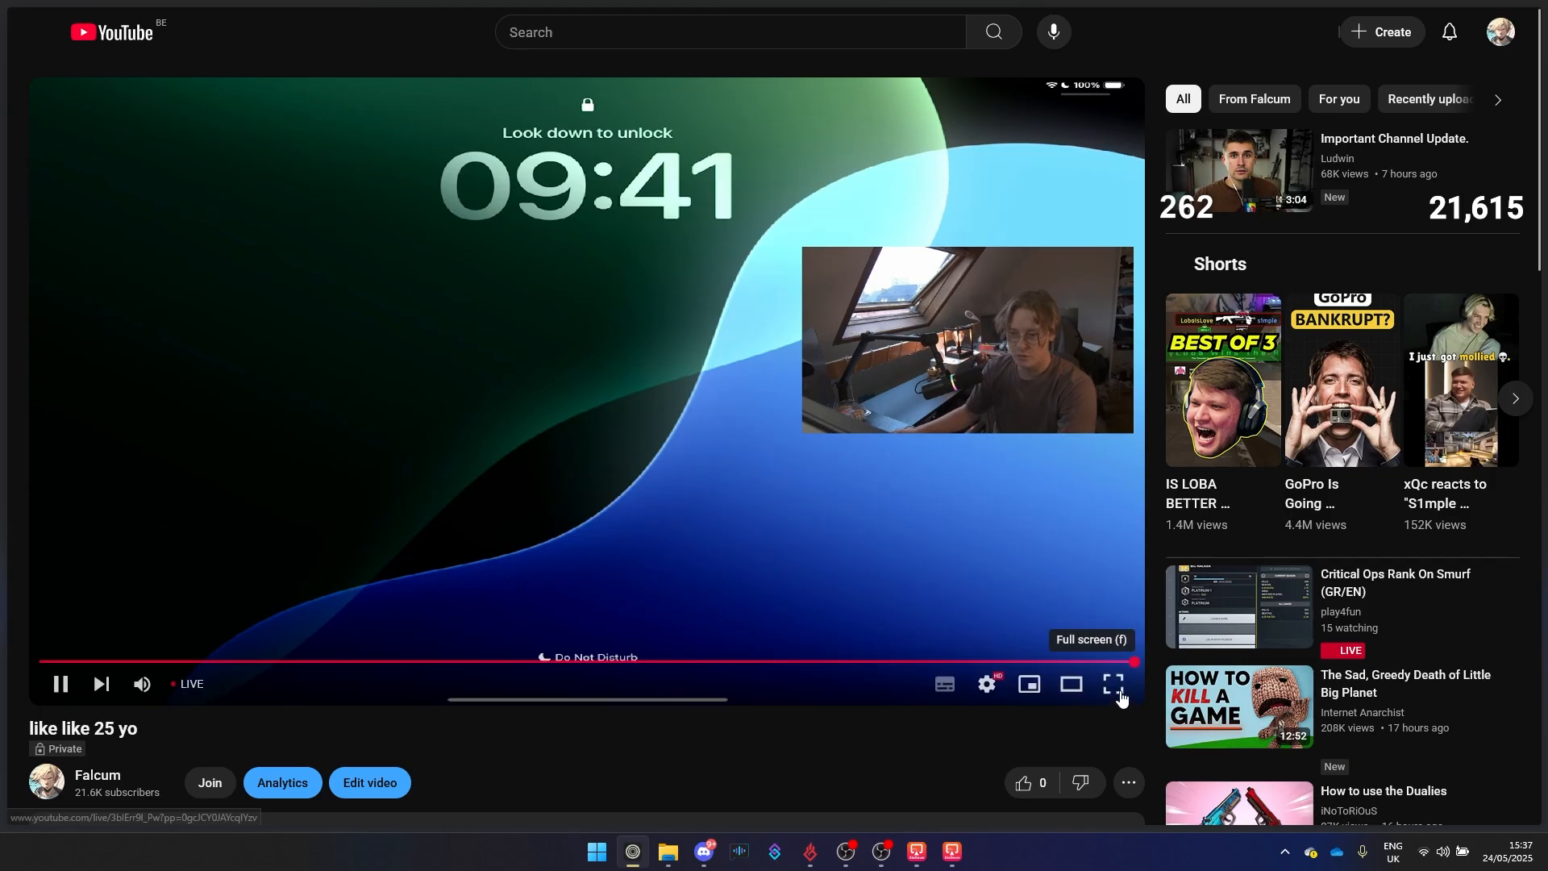
# Step: View the live stream in full screen, set its playback quality to an HD option, and exit full screen
pyautogui.click(1114, 686)
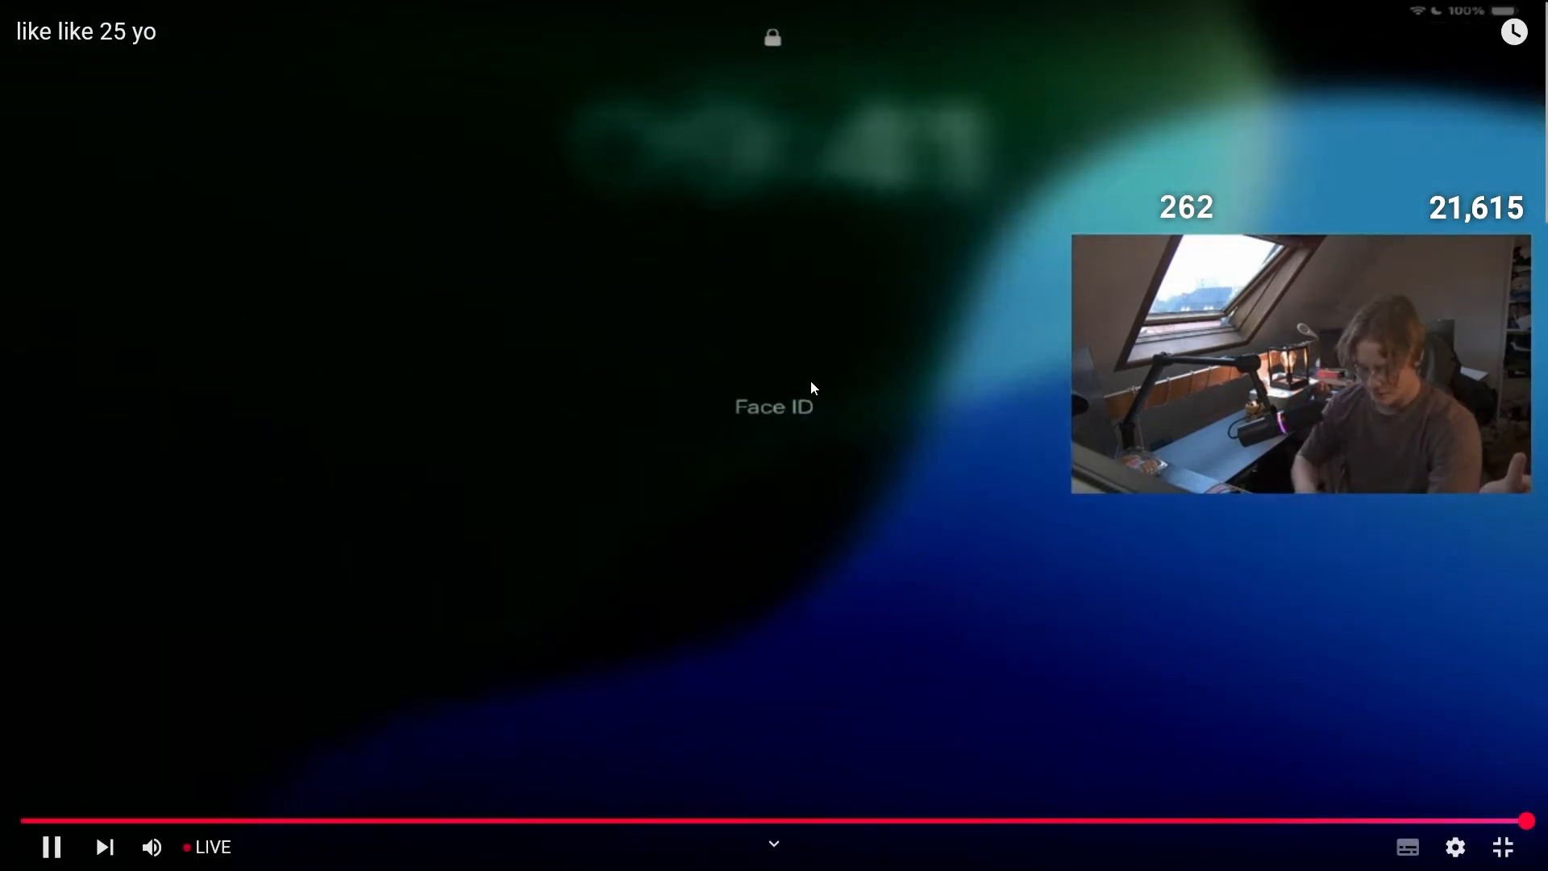
pyautogui.click(1456, 847)
pyautogui.click(1455, 779)
pyautogui.click(1435, 522)
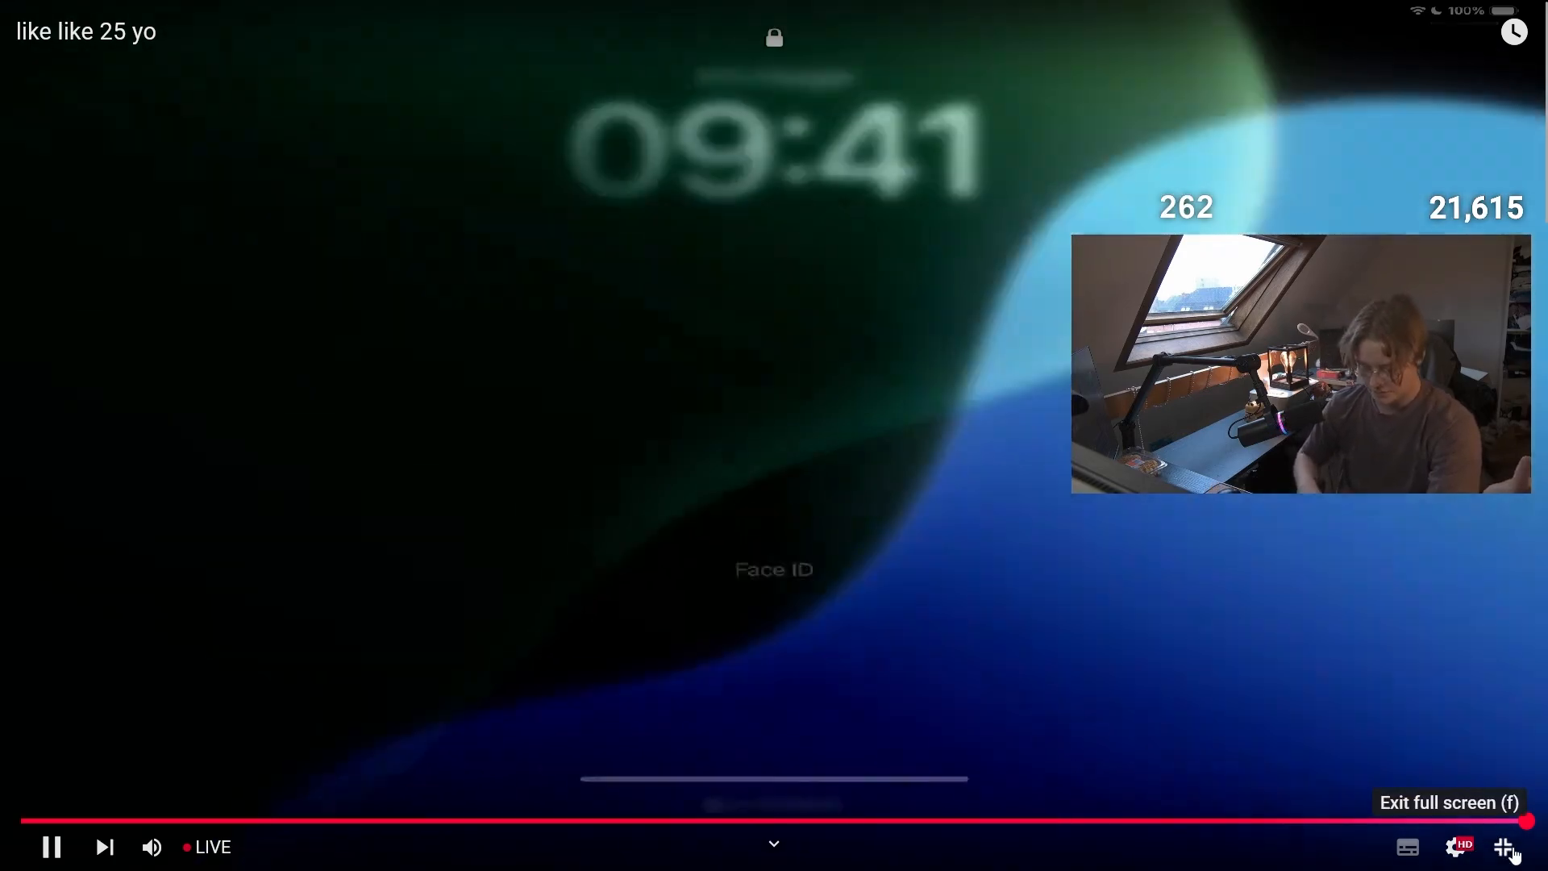
pyautogui.click(1504, 847)
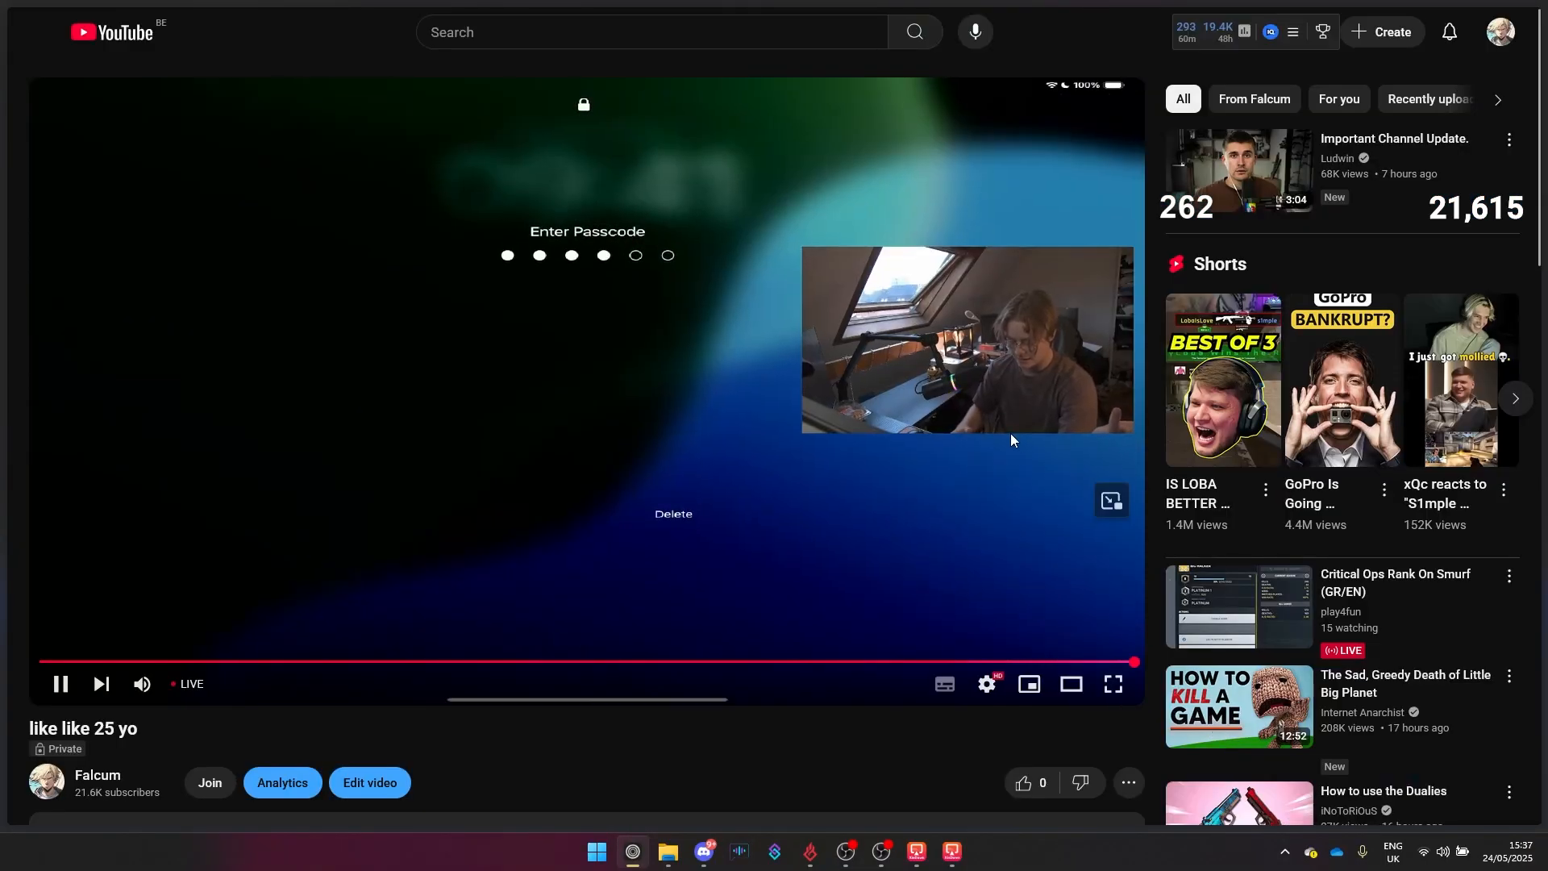
# Step: Dismiss the manual start notice in OBS Studio, check the delayed picture on the YouTube watch page, and return to OBS Studio
pyautogui.hotkey('alt', 'Tab')
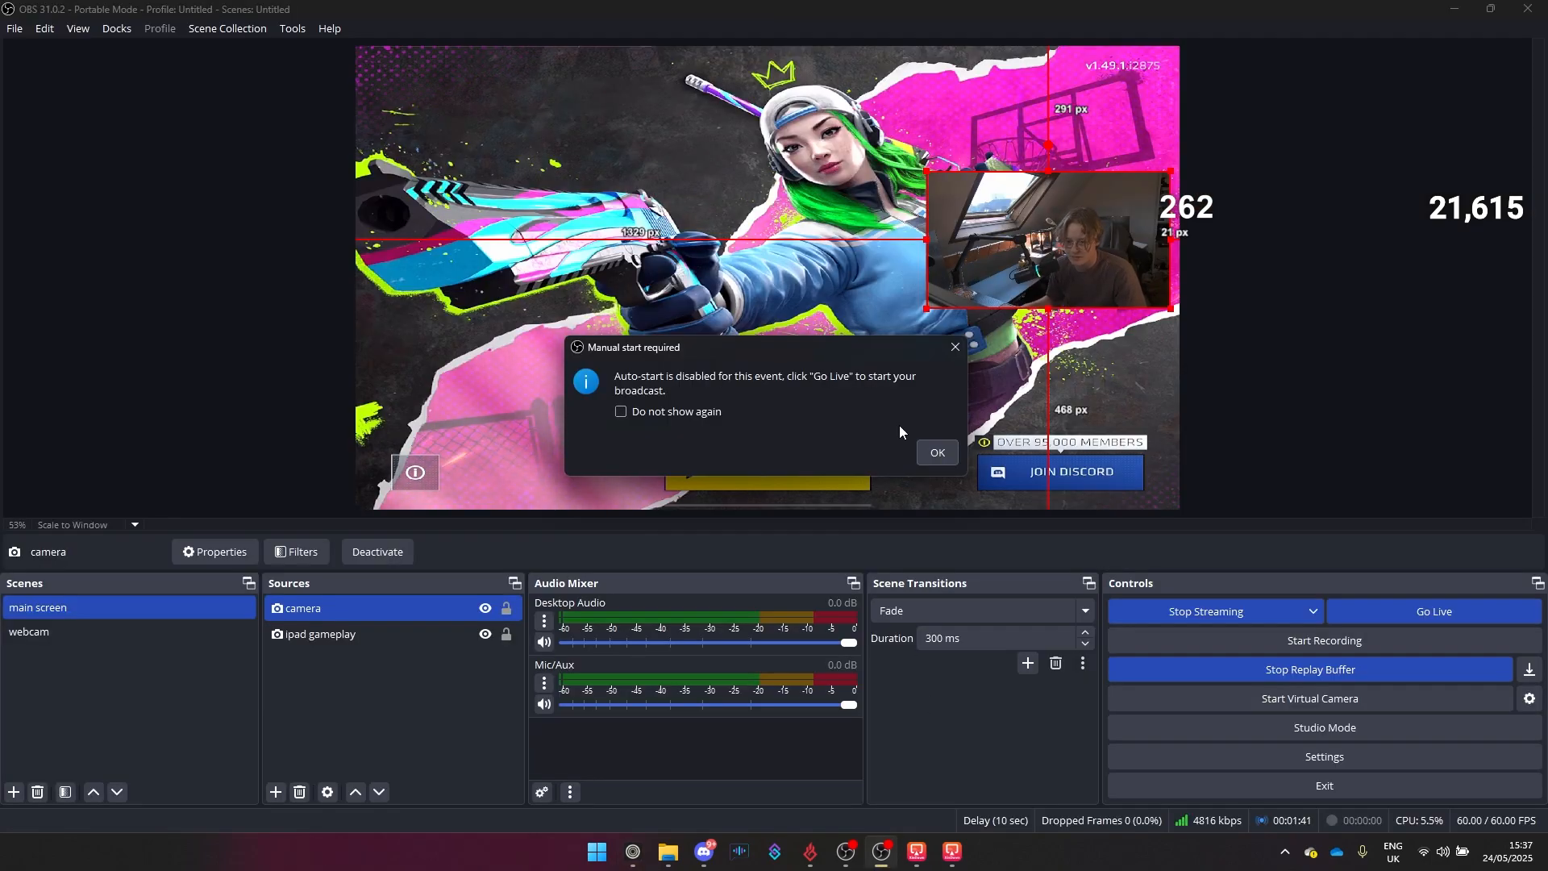
pyautogui.click(931, 453)
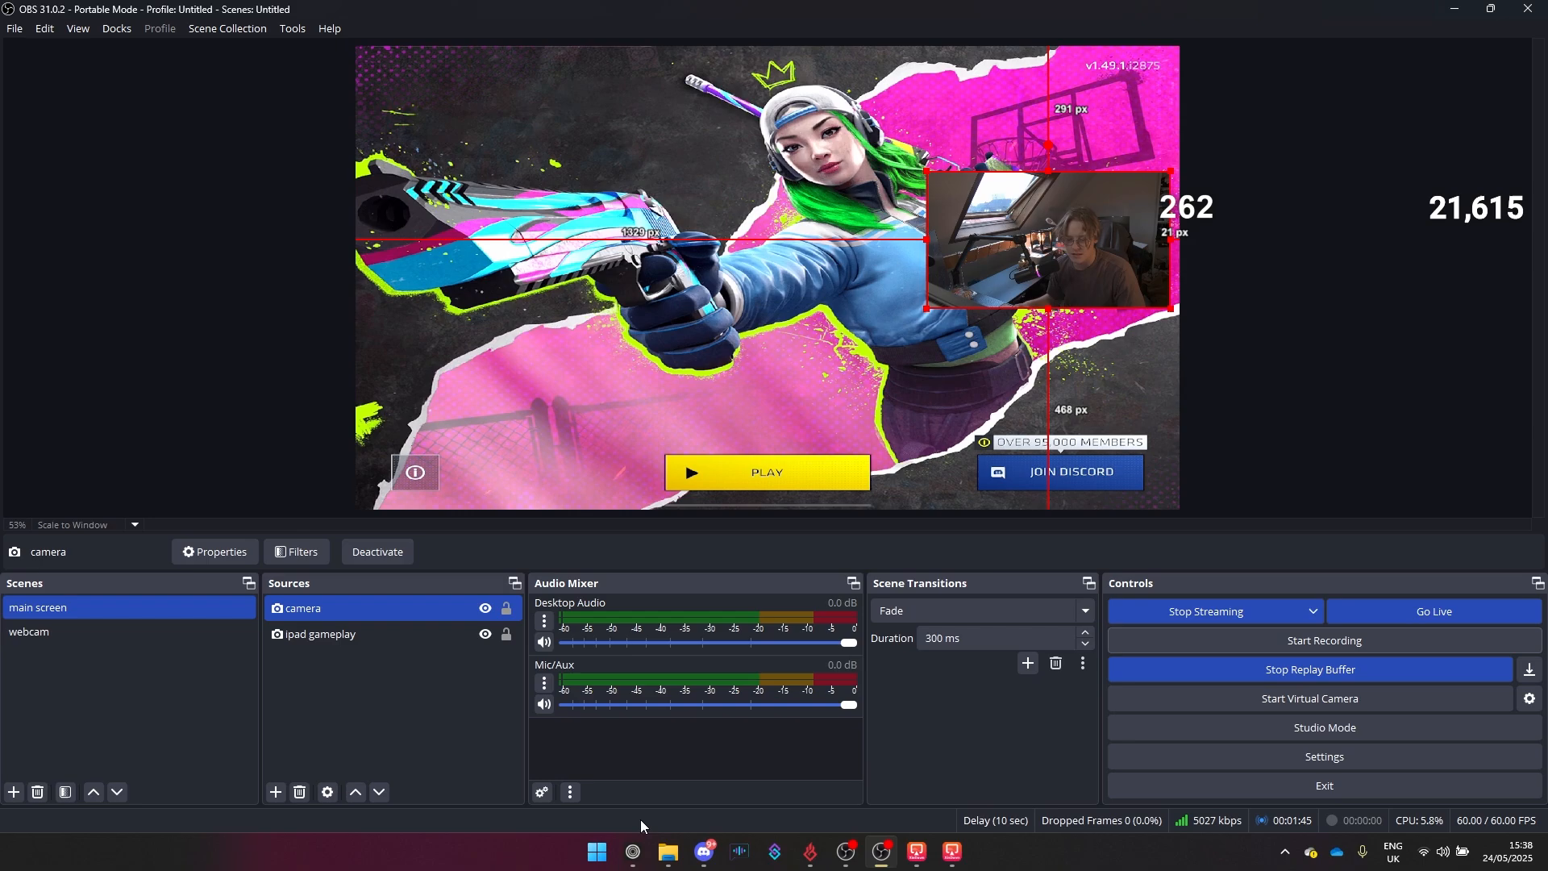
pyautogui.click(637, 852)
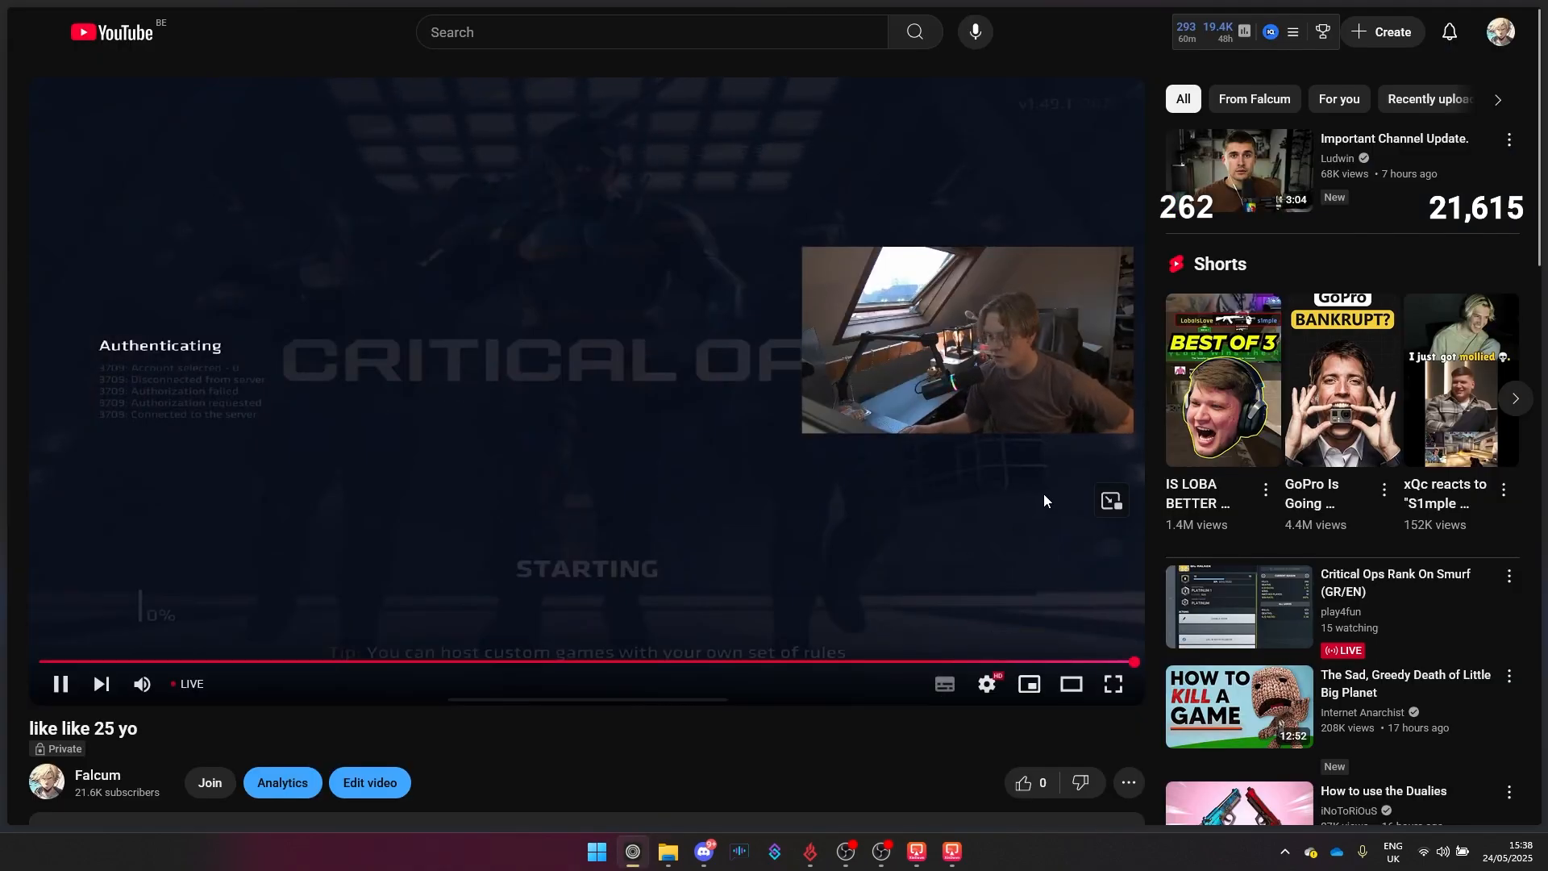
pyautogui.click(881, 852)
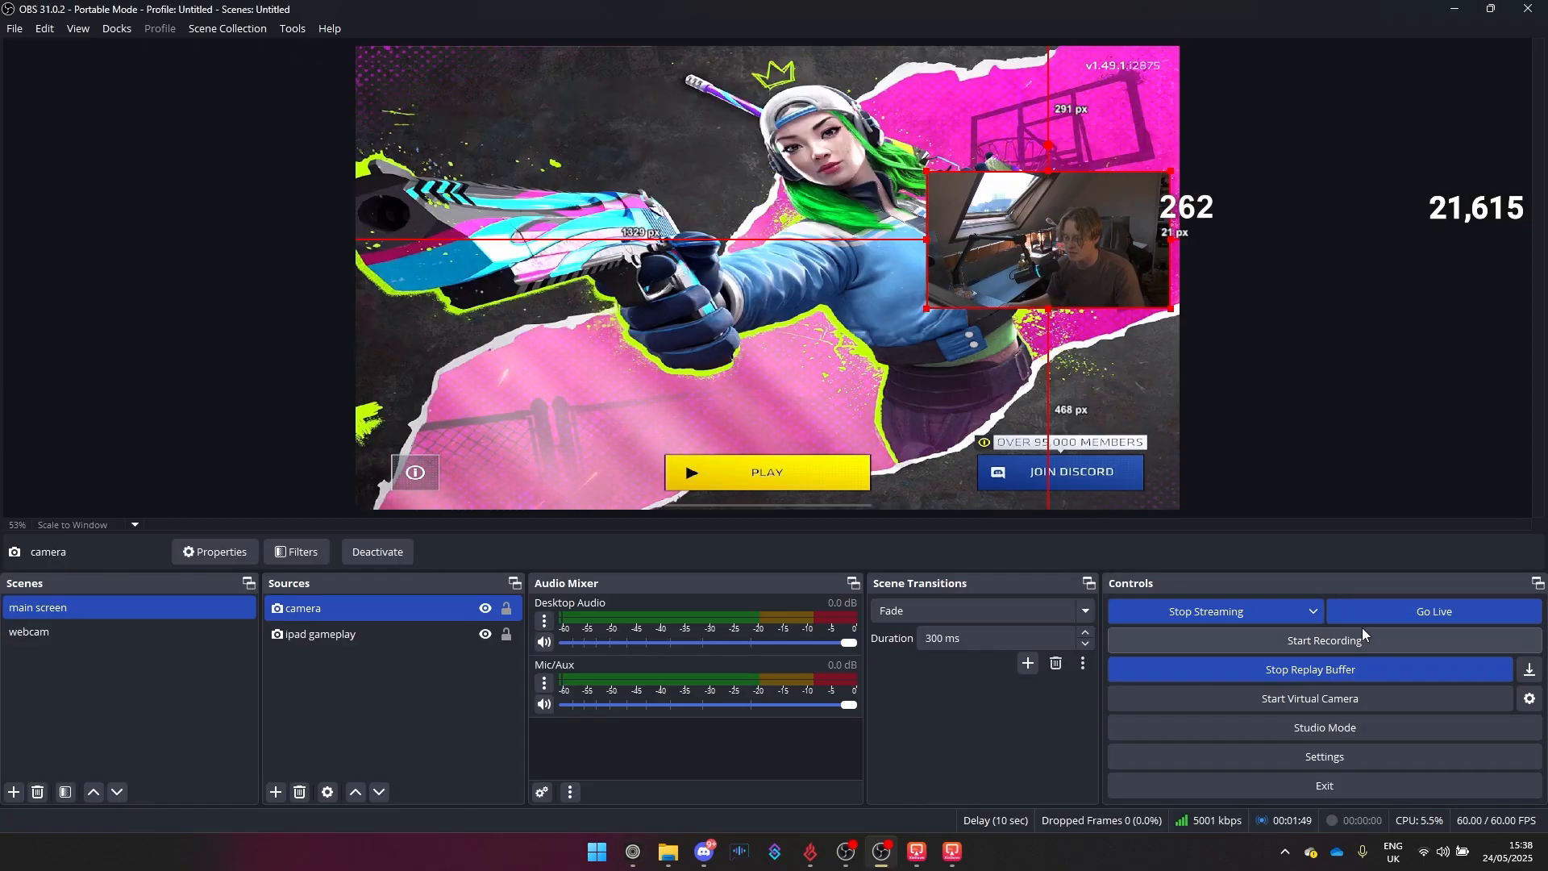